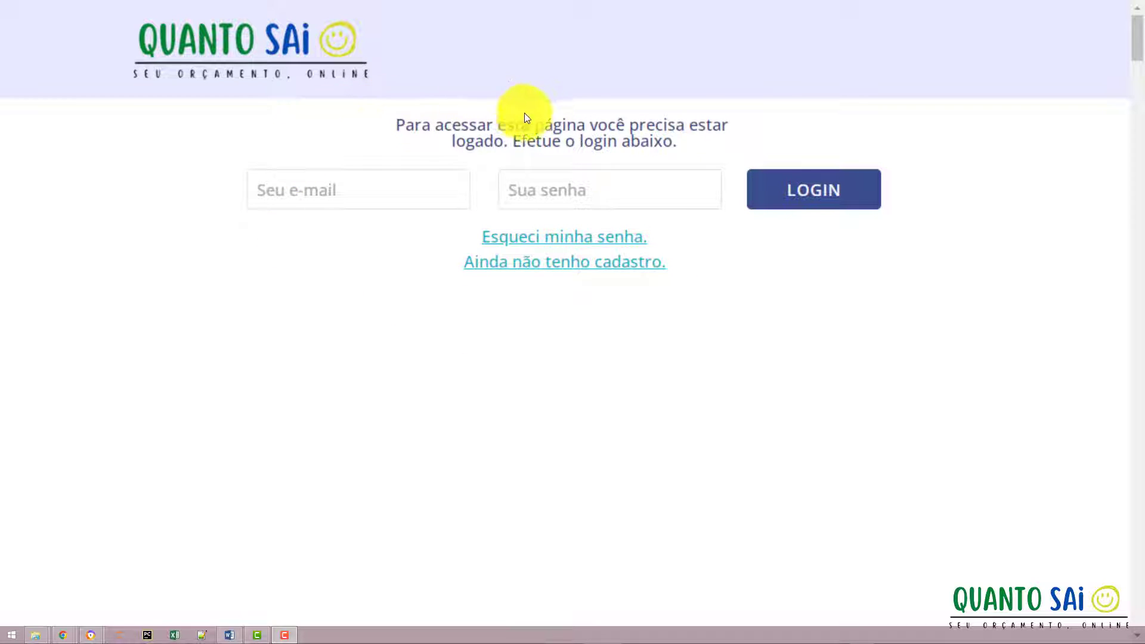
Leave the login form and go to the 'Ainda não tenho cadastro.' sign-up page.
click(625, 182)
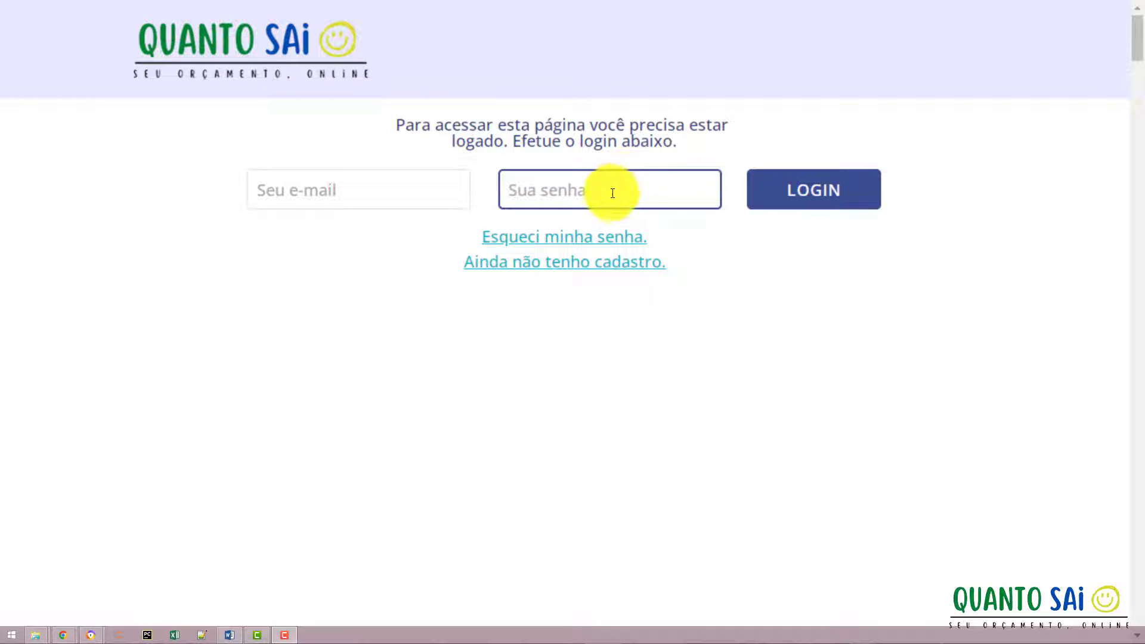
click(557, 222)
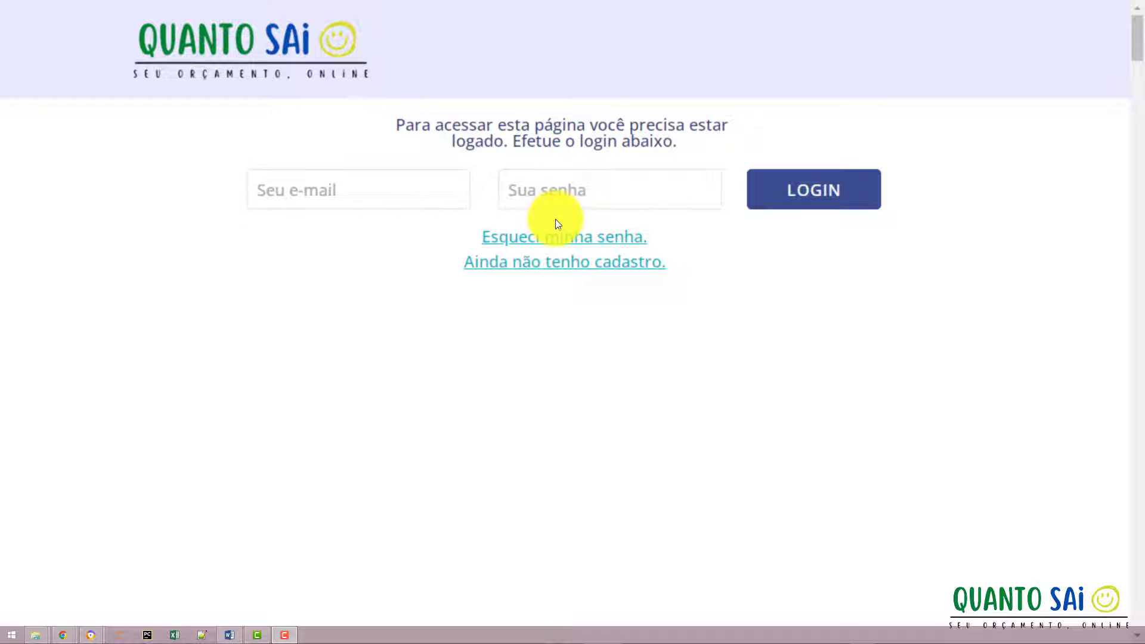
click(376, 199)
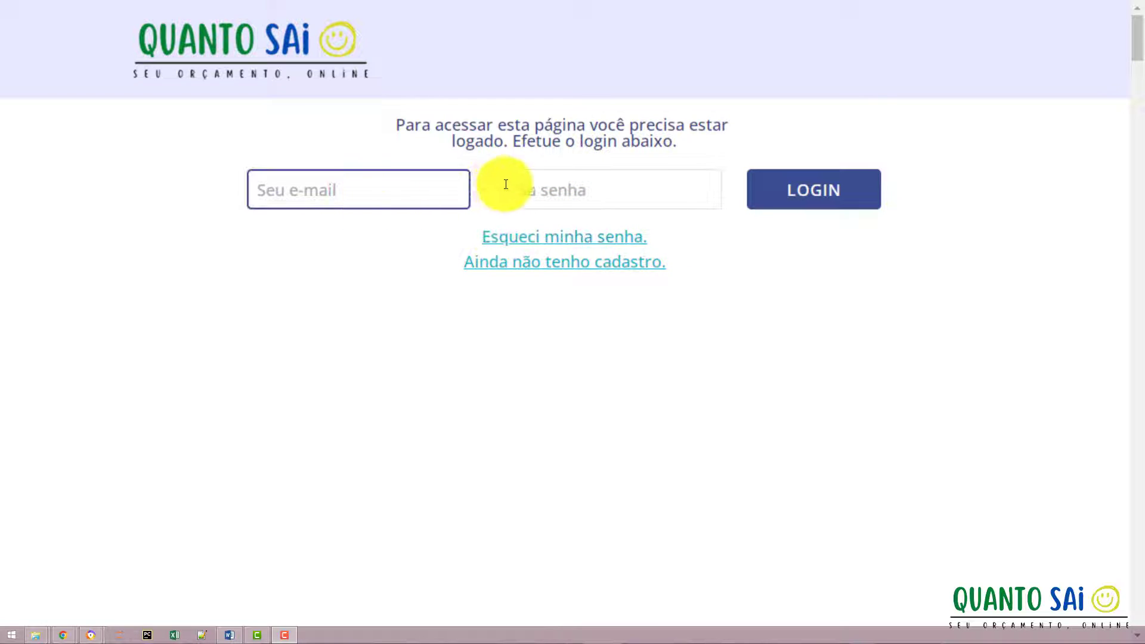
click(531, 186)
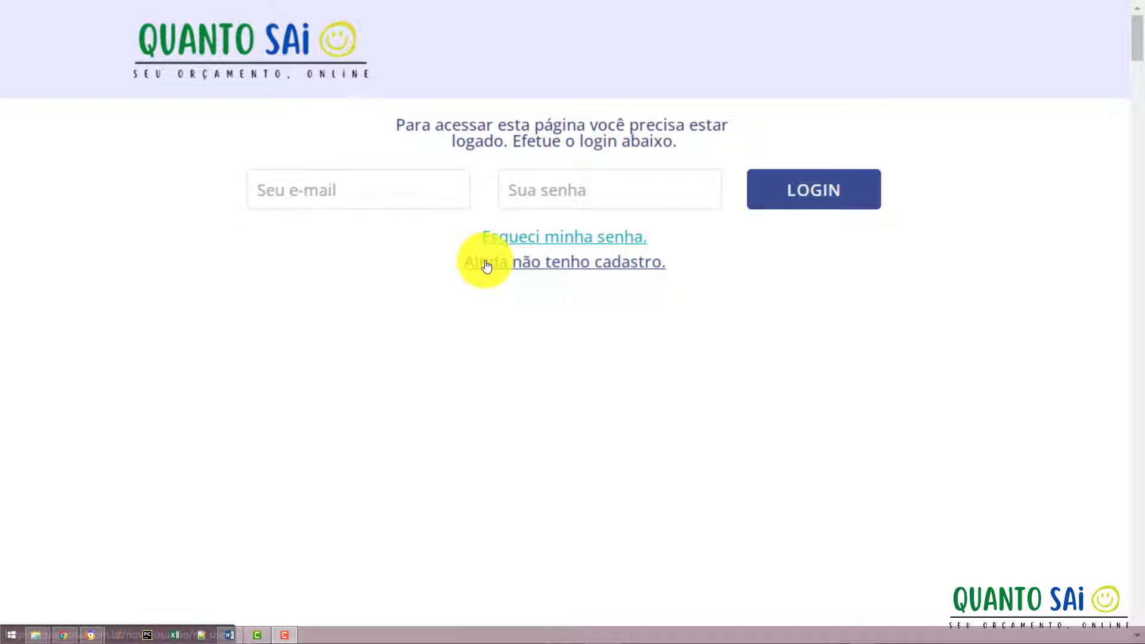
click(579, 269)
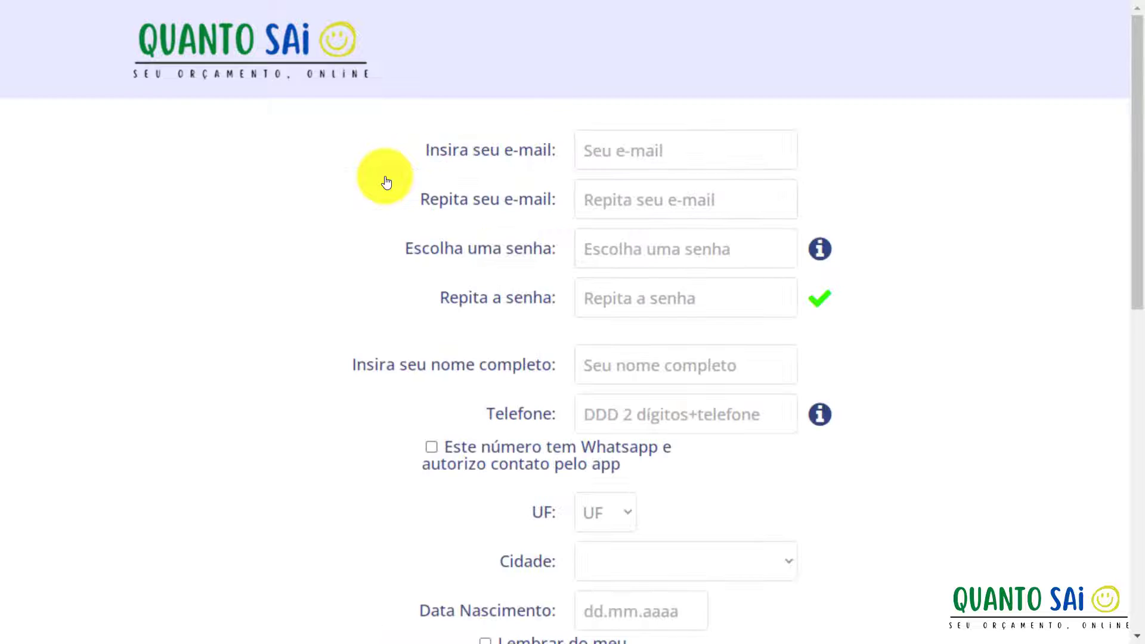
Enter the account e-mail and password on the sign-up form.
click(593, 197)
click(606, 157)
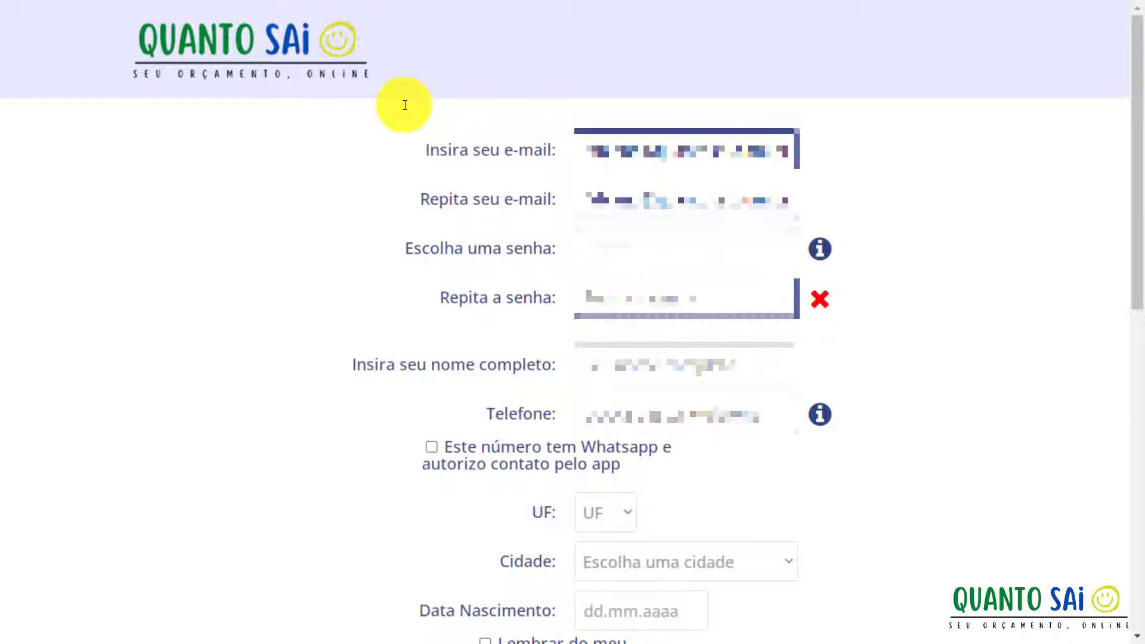
text(**********)
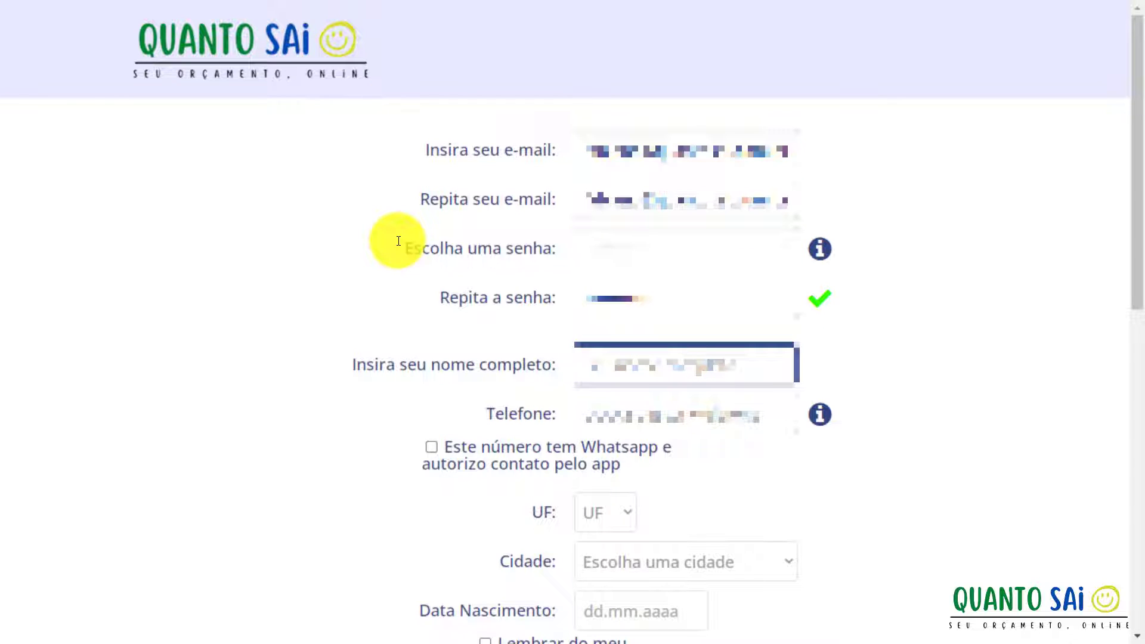
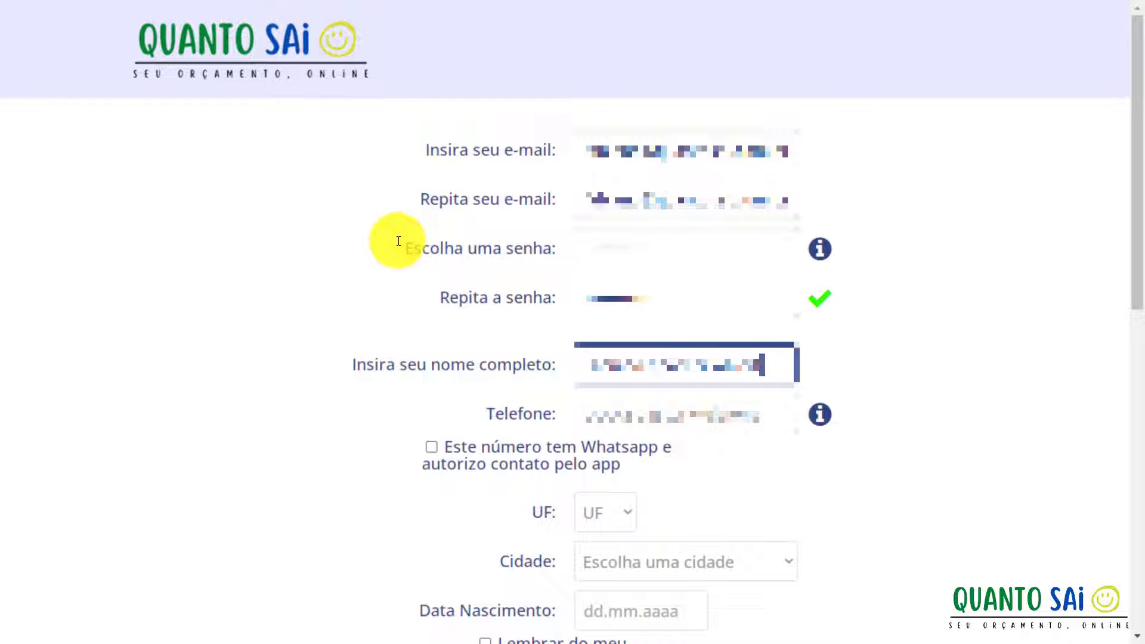
Fill in the full name and phone number, and tick 'Este número tem Whatsapp'.
key(Tab)
text(1)
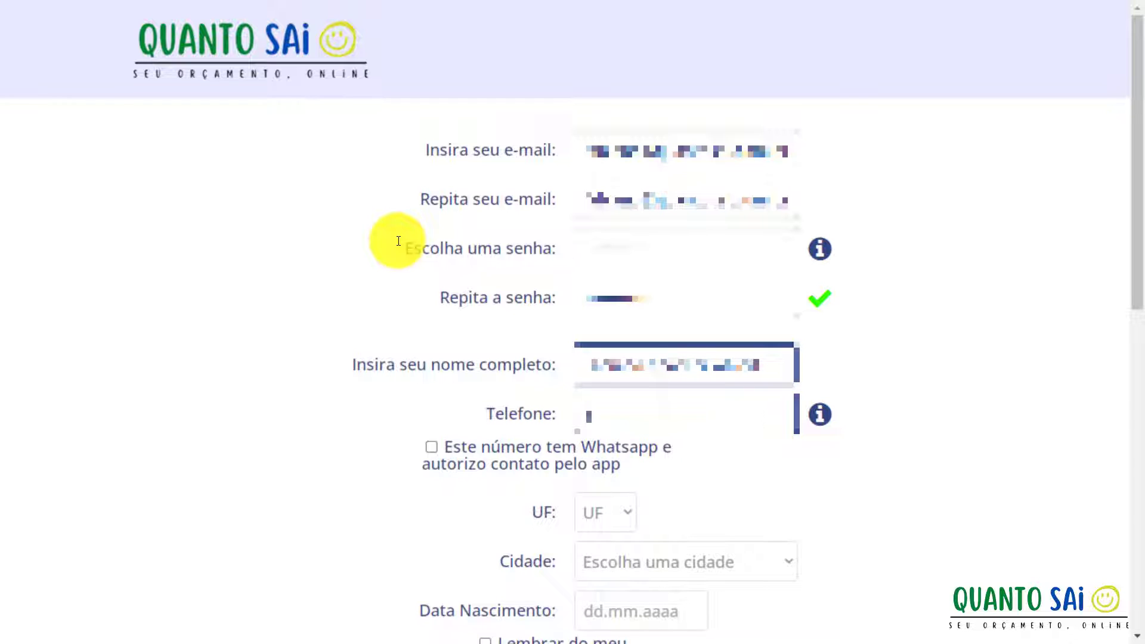
text( 9876543)
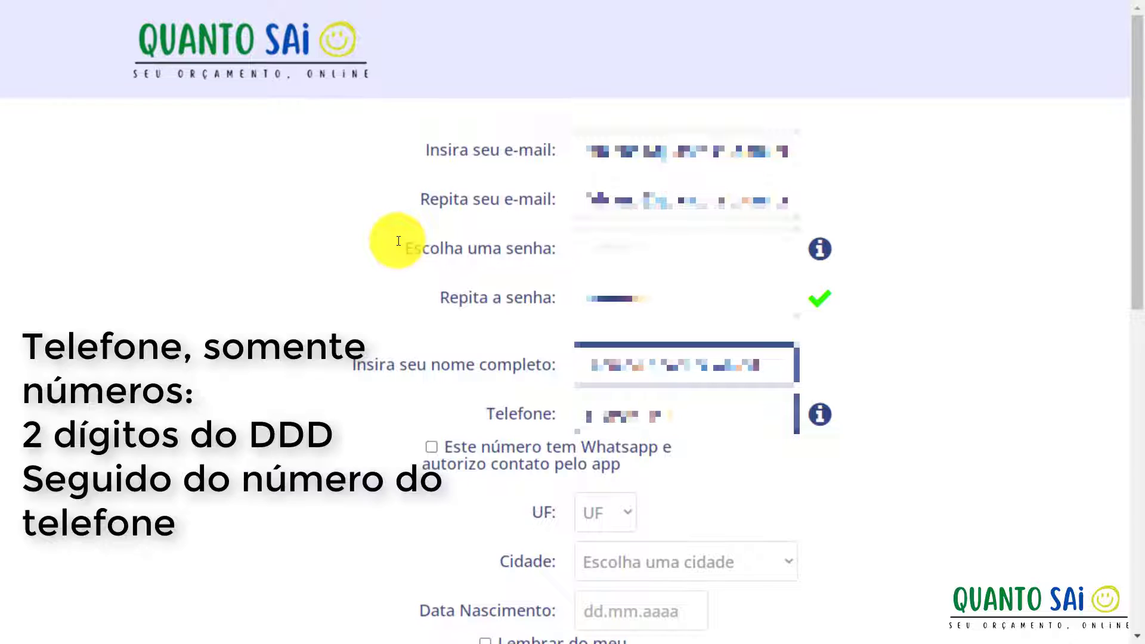
key(Tab)
key(space)
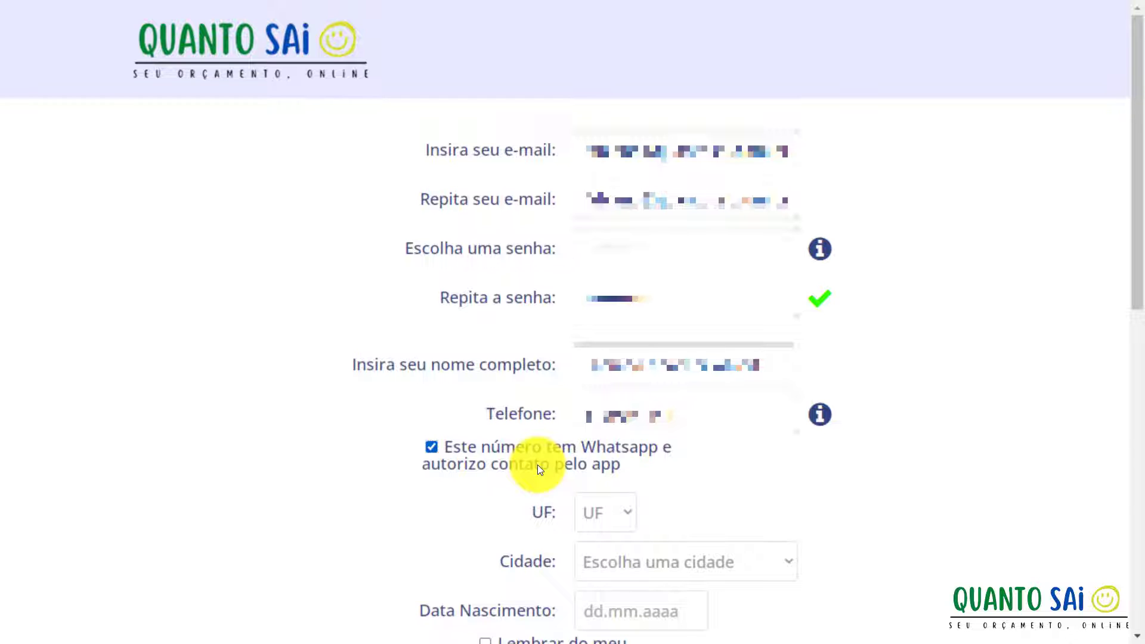
Choose RS as the state and Canoas as the city.
scroll(538, 464, down, 1)
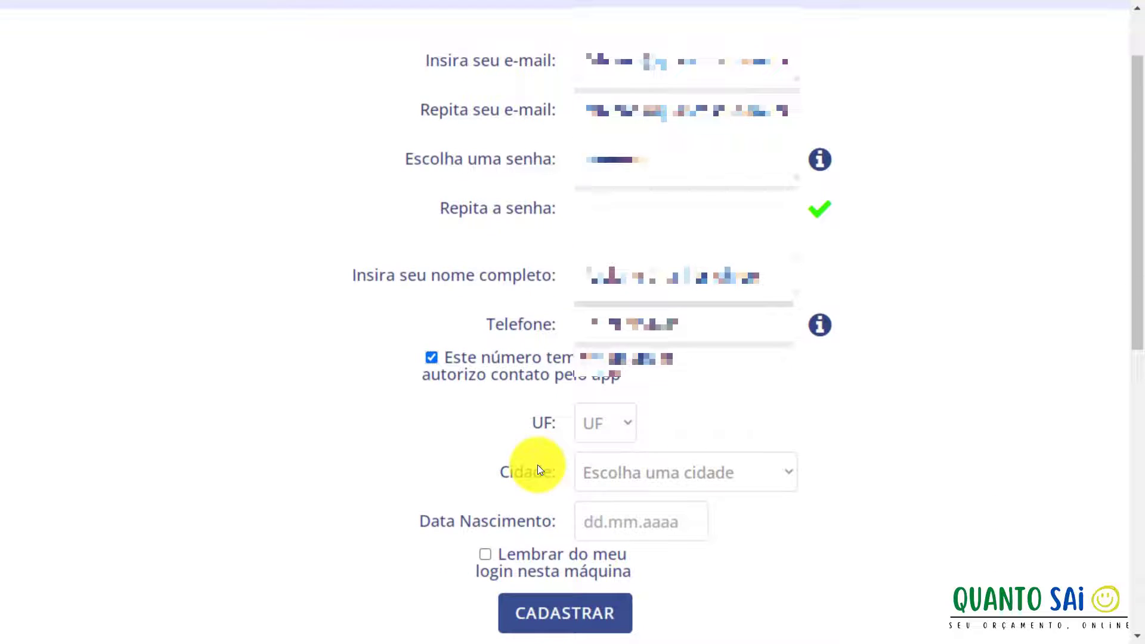
scroll(538, 464, down, 1)
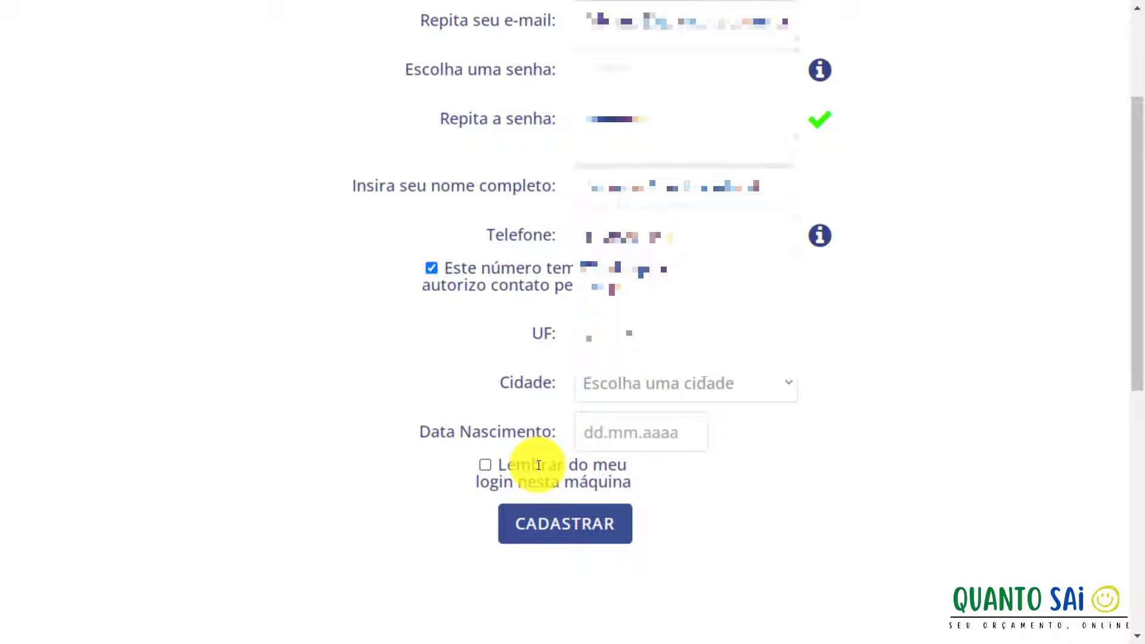
scroll(538, 464, down, 1)
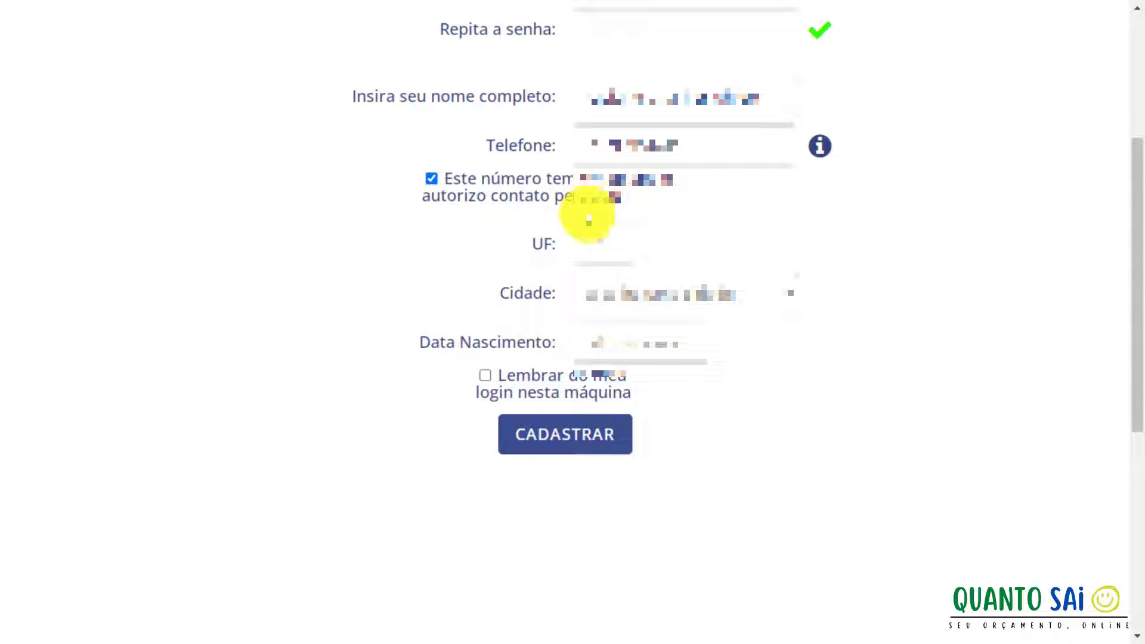
click(601, 243)
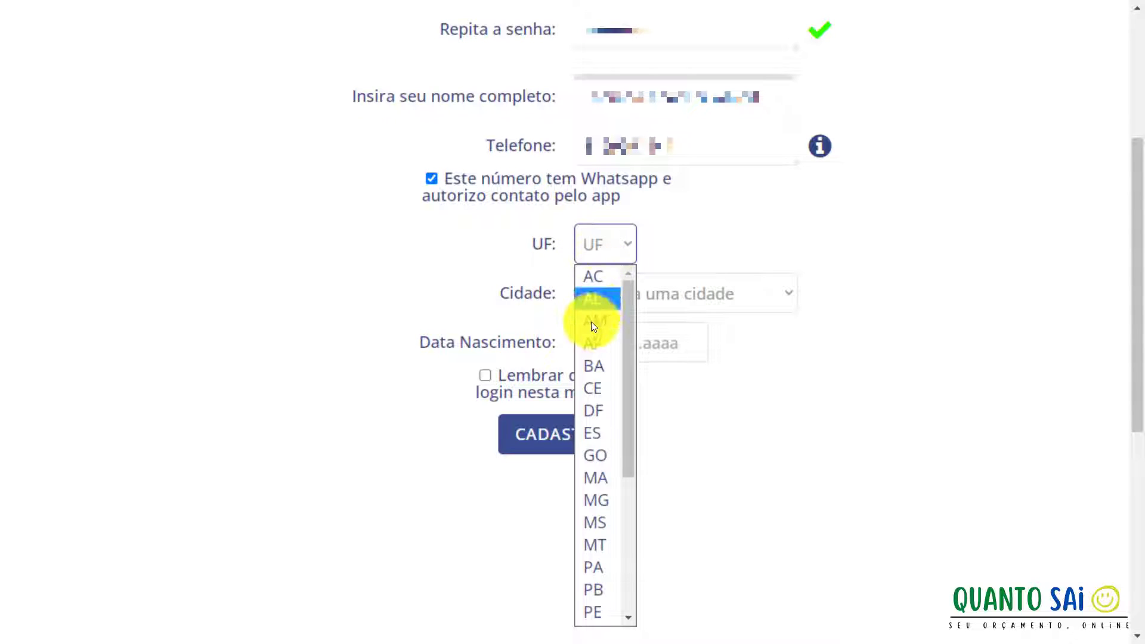
scroll(591, 325, down, 5)
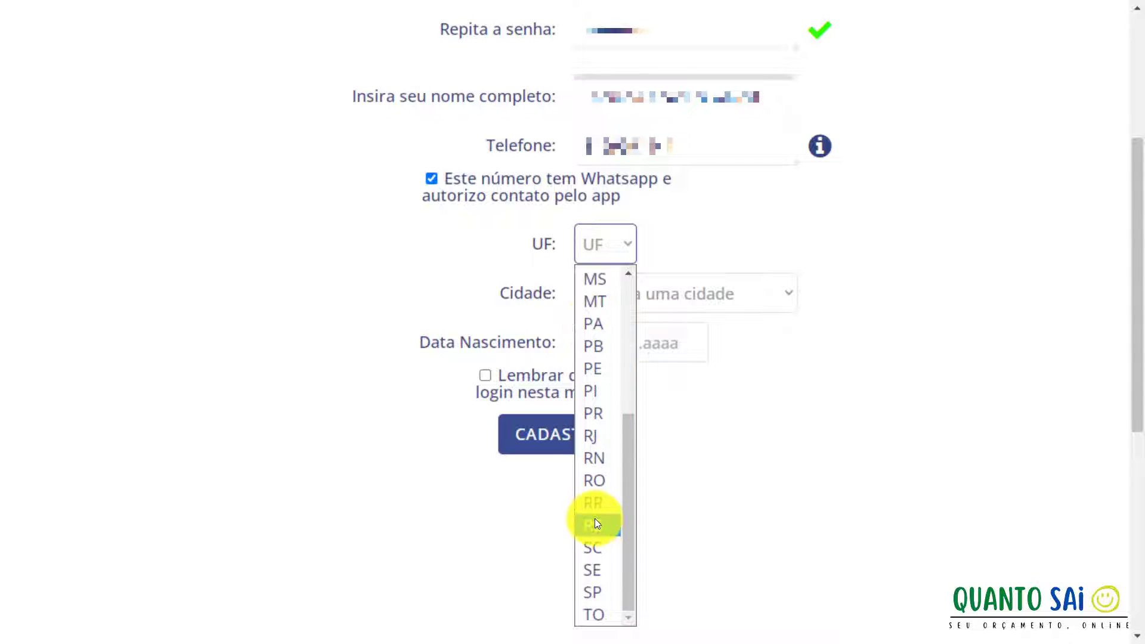
scroll(613, 554, up, 1)
click(599, 592)
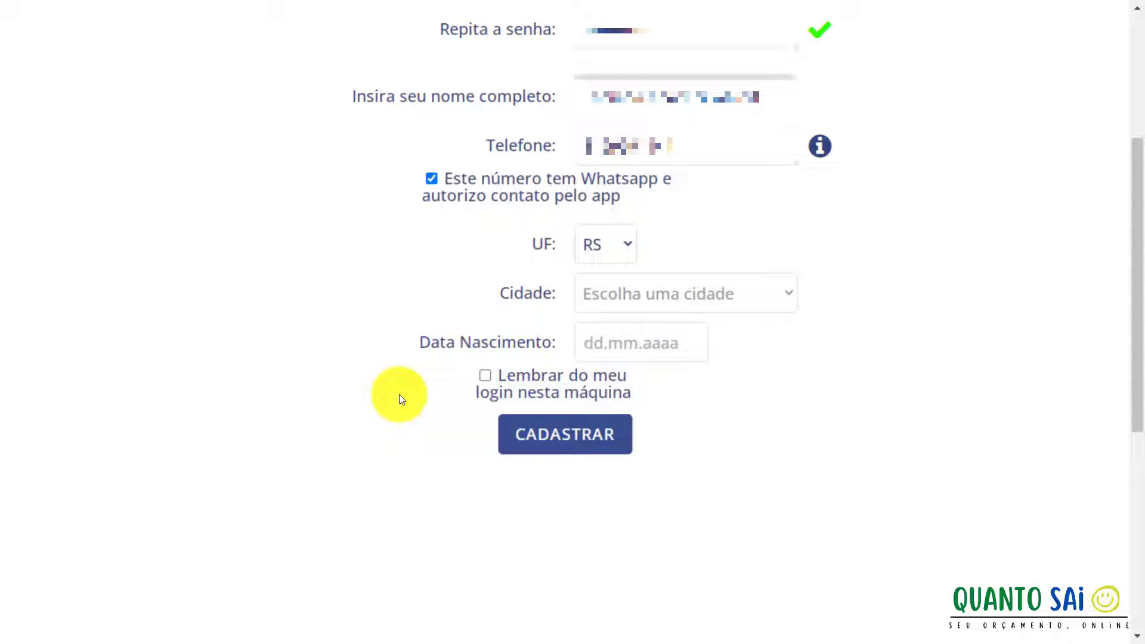
click(662, 305)
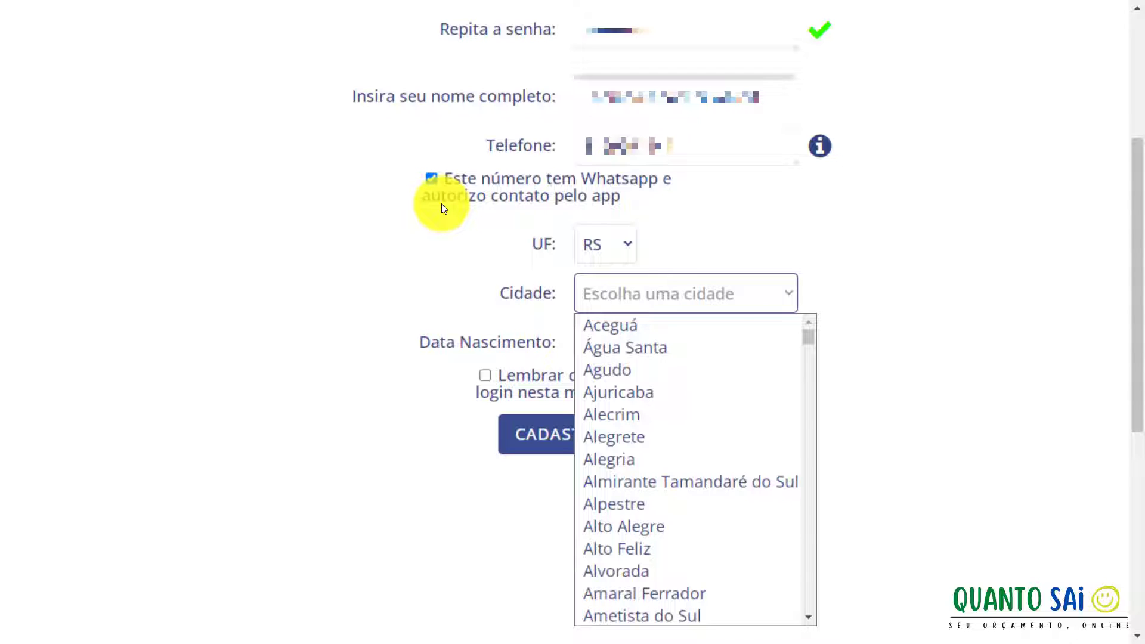
key(c)
scroll(670, 352, down, 5)
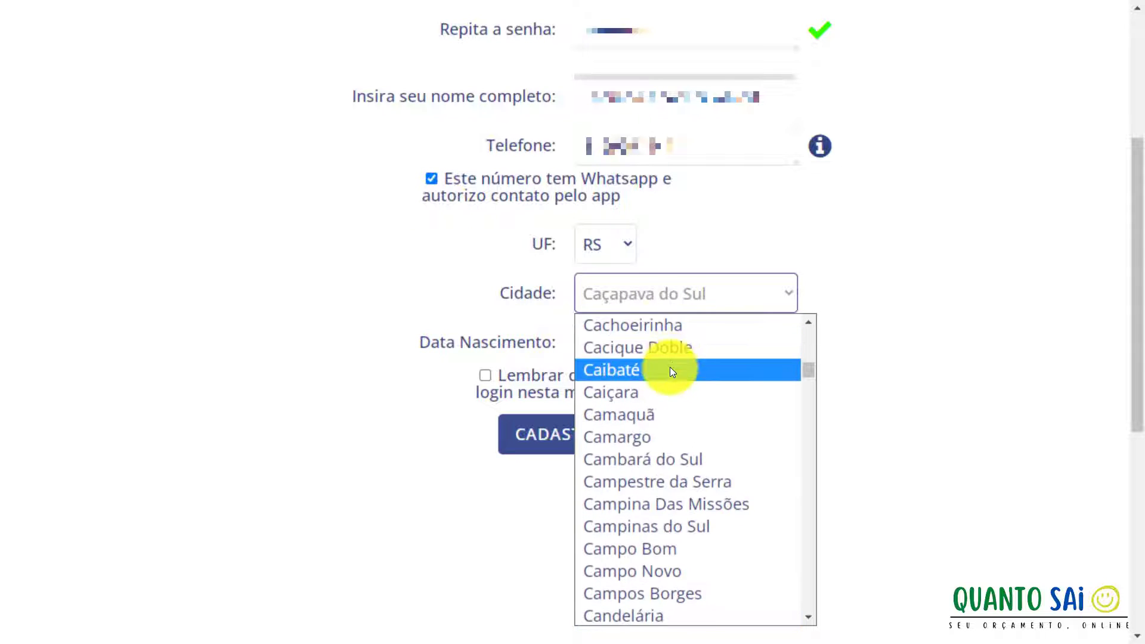
scroll(671, 367, down, 5)
click(594, 364)
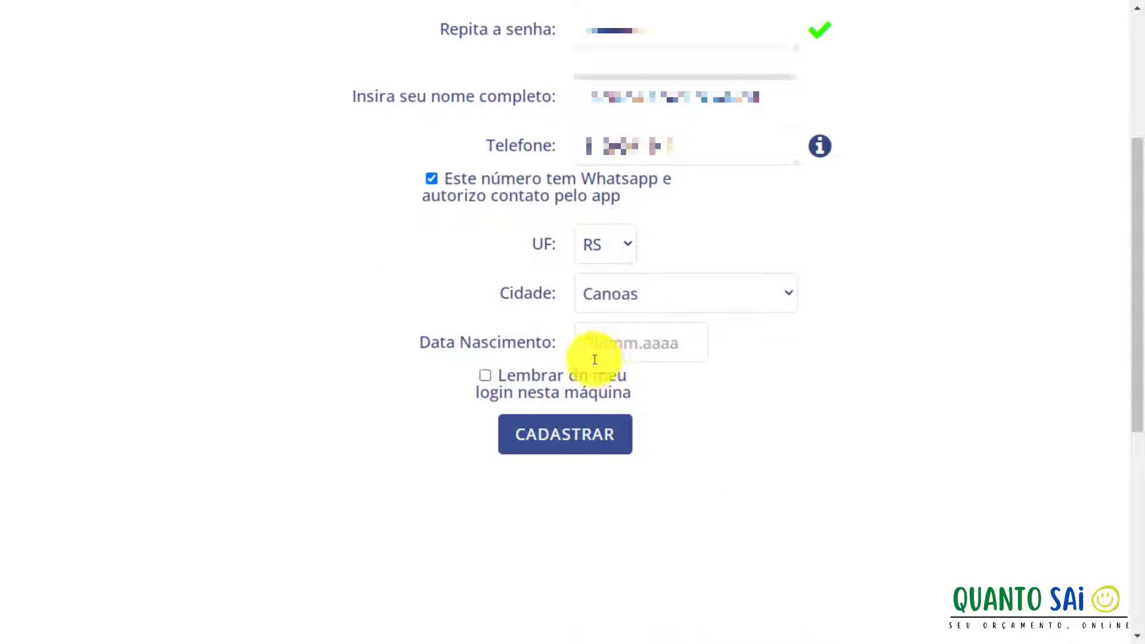
click(601, 348)
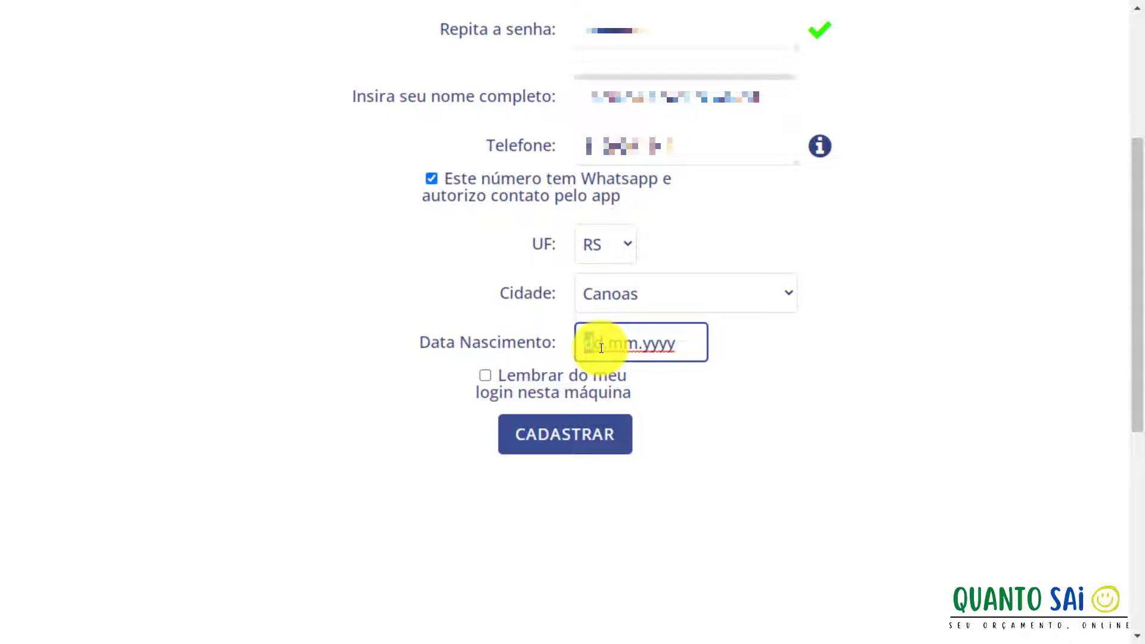
text(30.09.18)
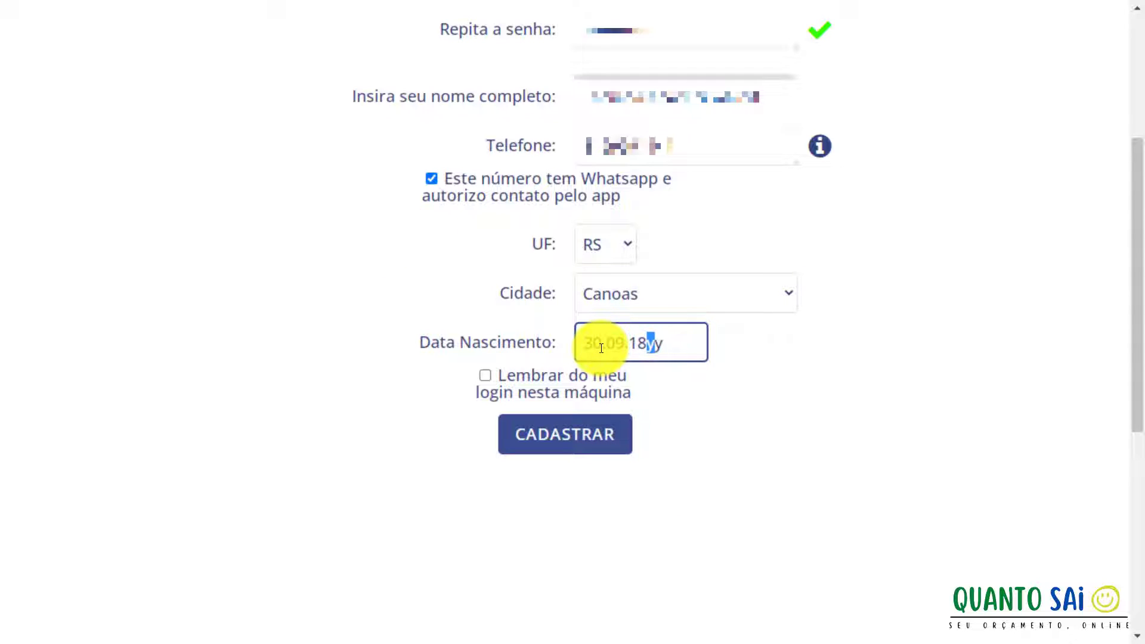
text(97)
key(BackSpace)
key(BackSpace)
key(BackSpace)
key(BackSpace)
text(1977)
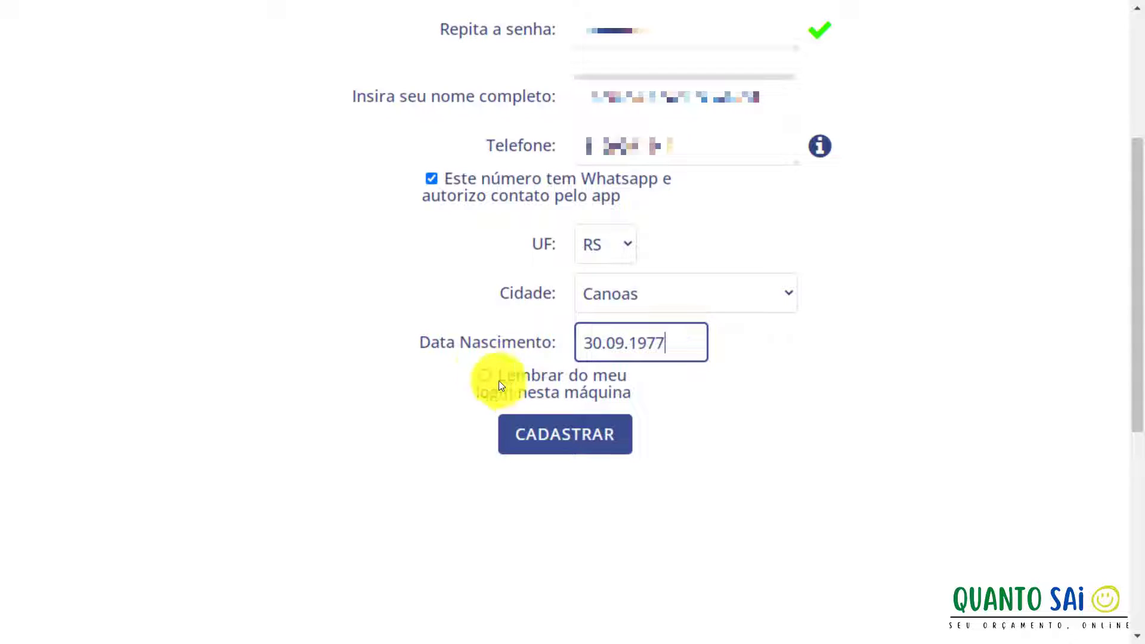
click(582, 446)
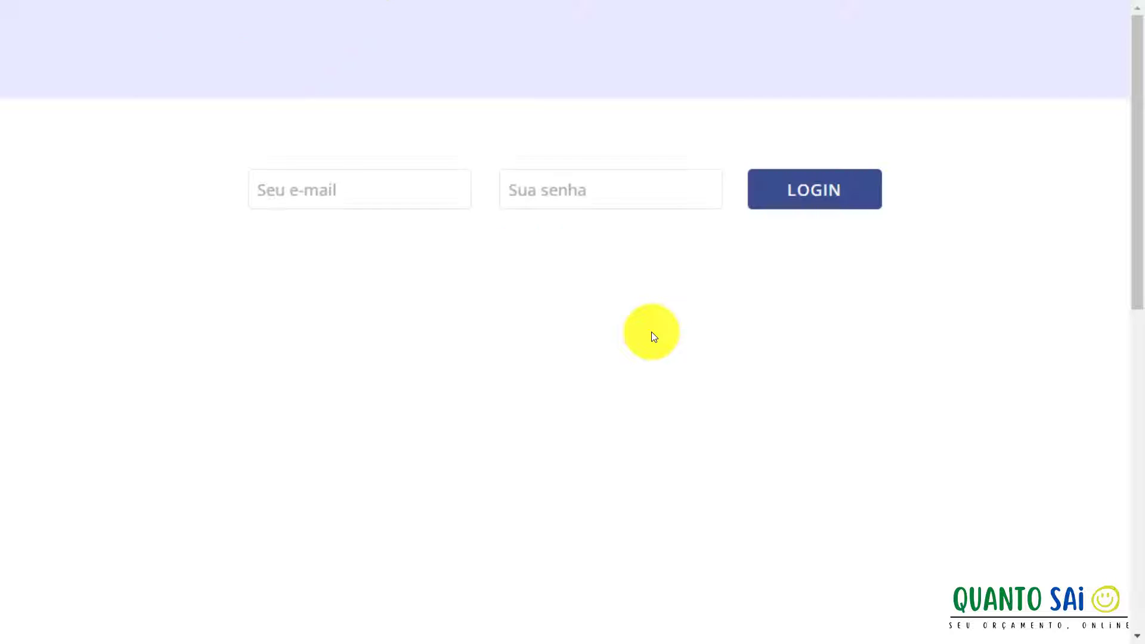
Log in with the newly registered account e-mail and password.
click(298, 195)
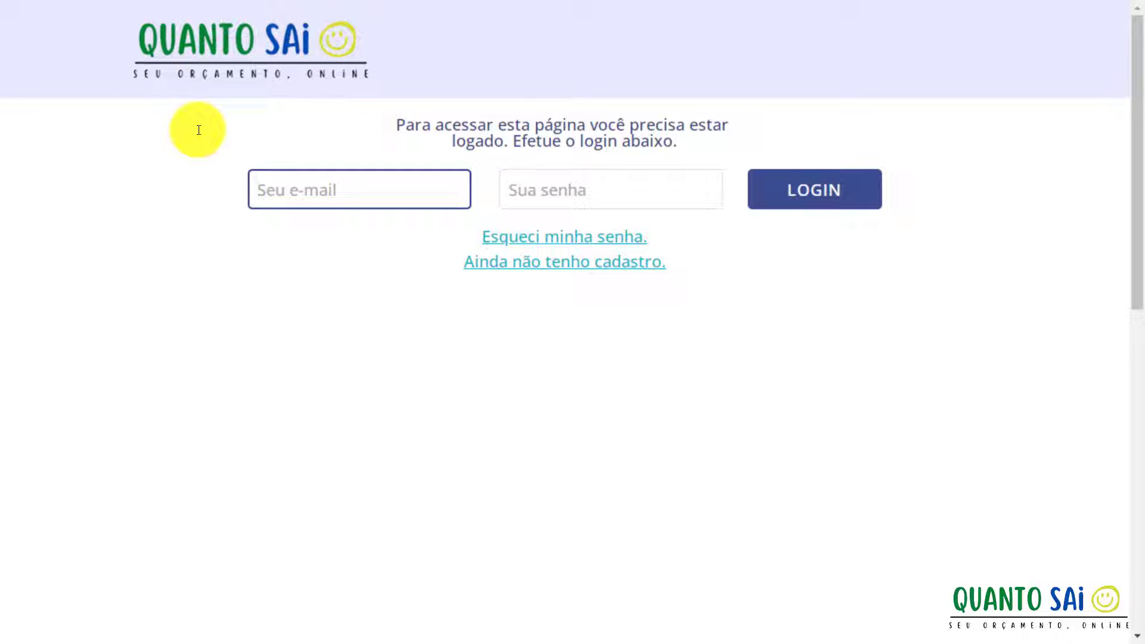
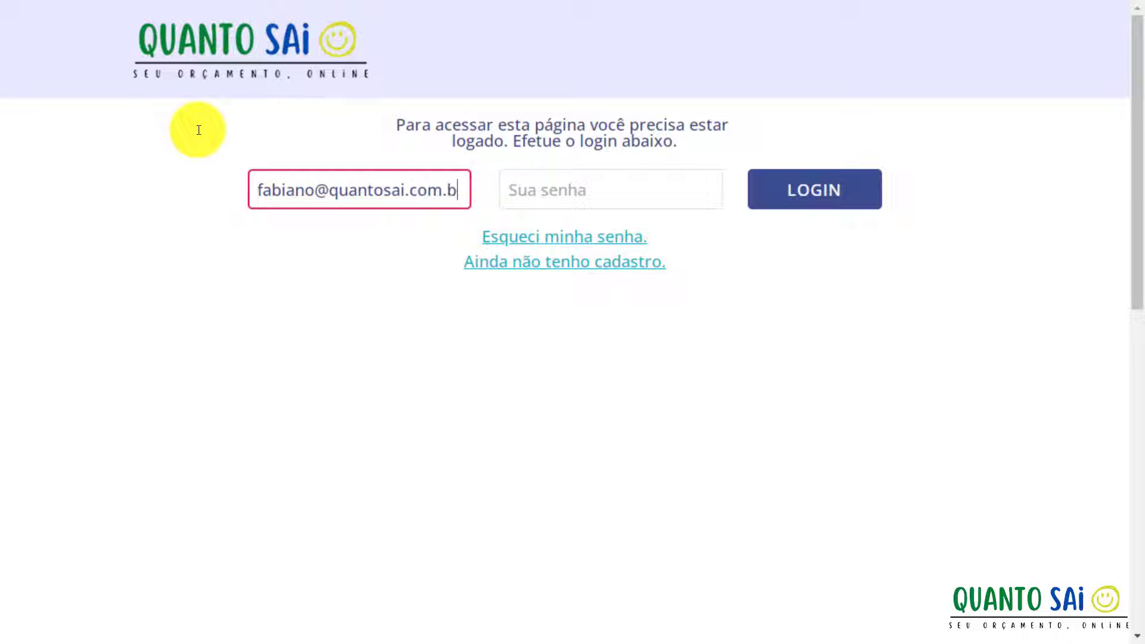
key(Tab)
text(•••••)
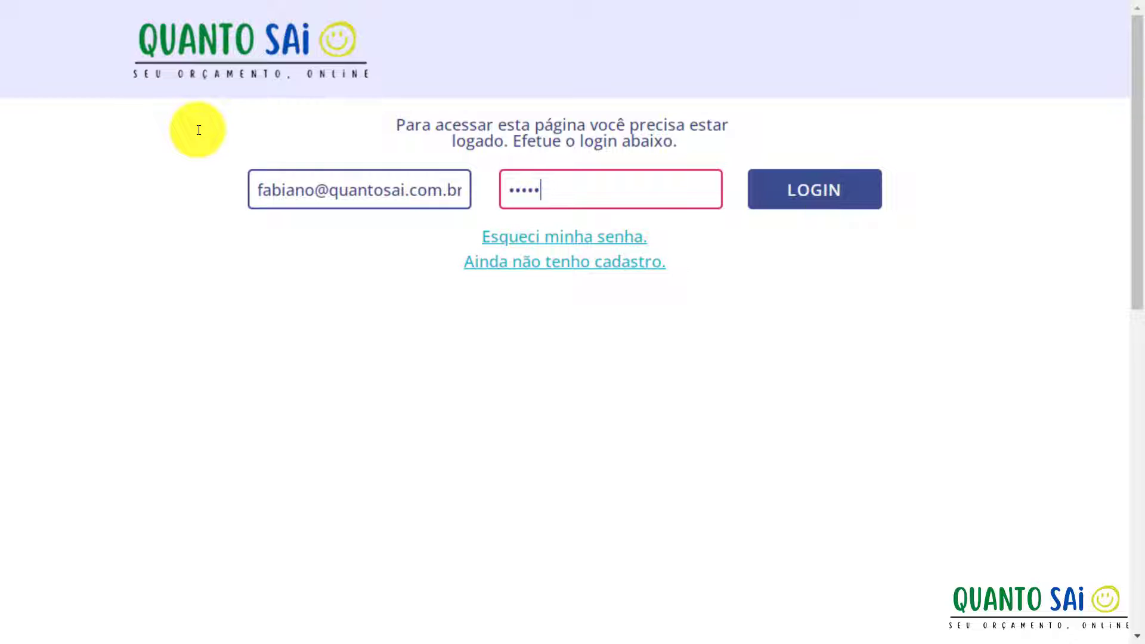
text(••••••)
click(753, 200)
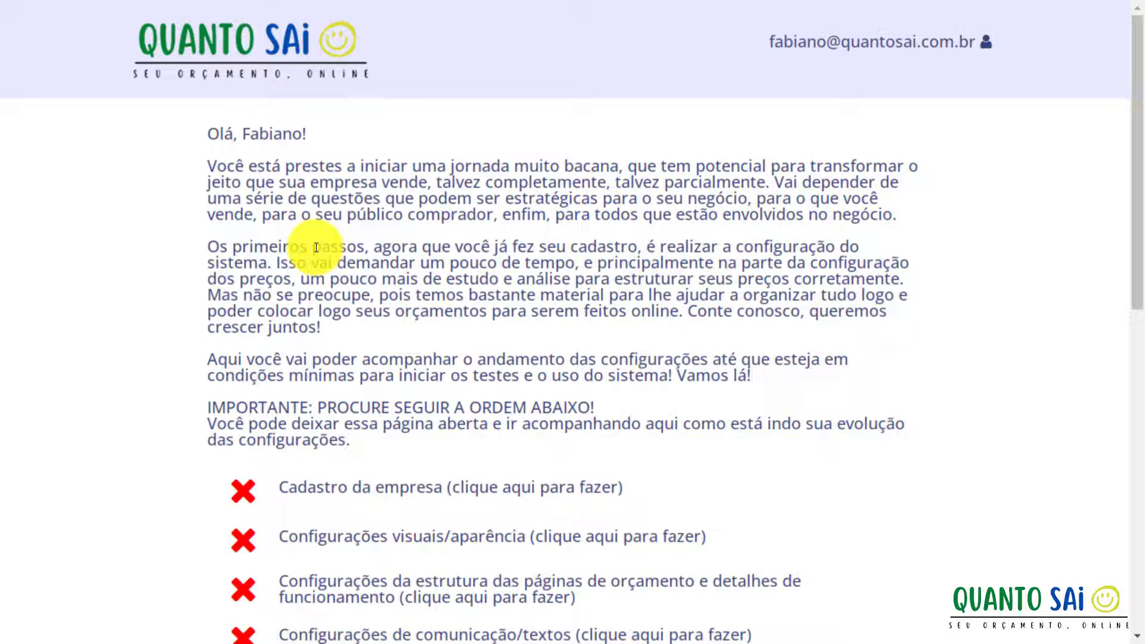
Scroll through the welcome page to review the pending configuration checklist.
scroll(316, 248, down, 8)
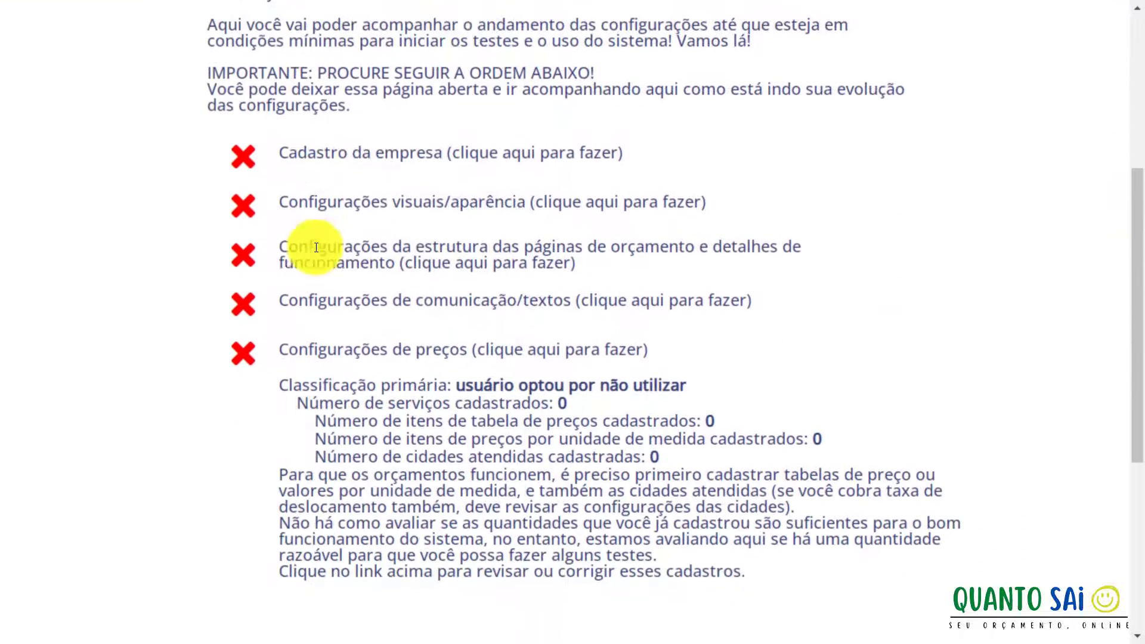
scroll(316, 247, down, 1)
scroll(316, 248, down, 1)
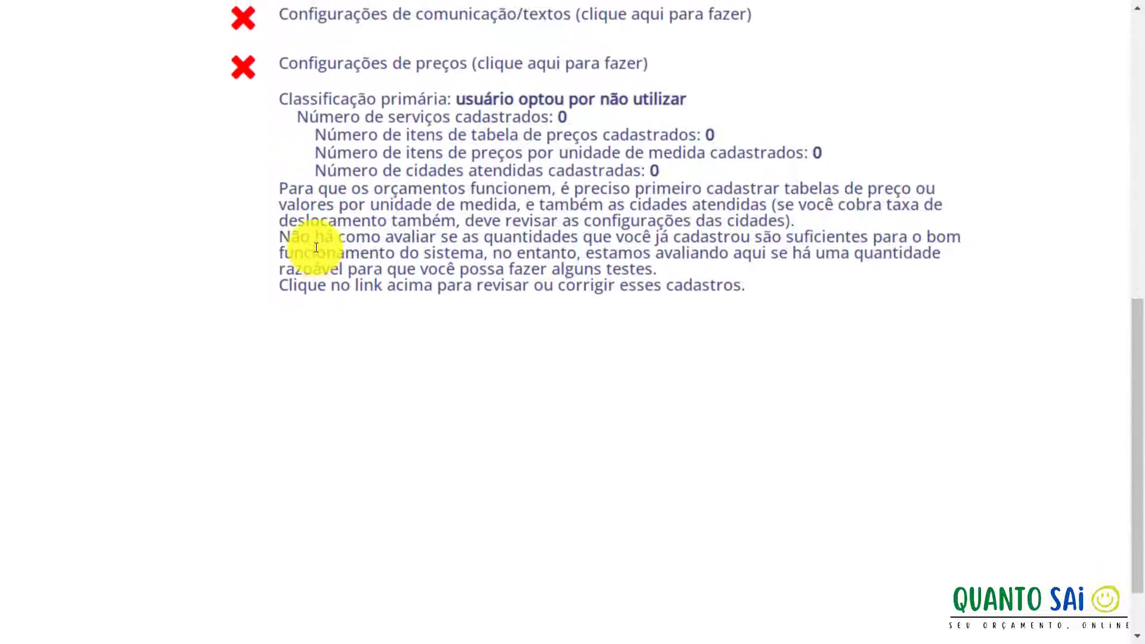
scroll(316, 248, up, 7)
scroll(316, 247, up, 3)
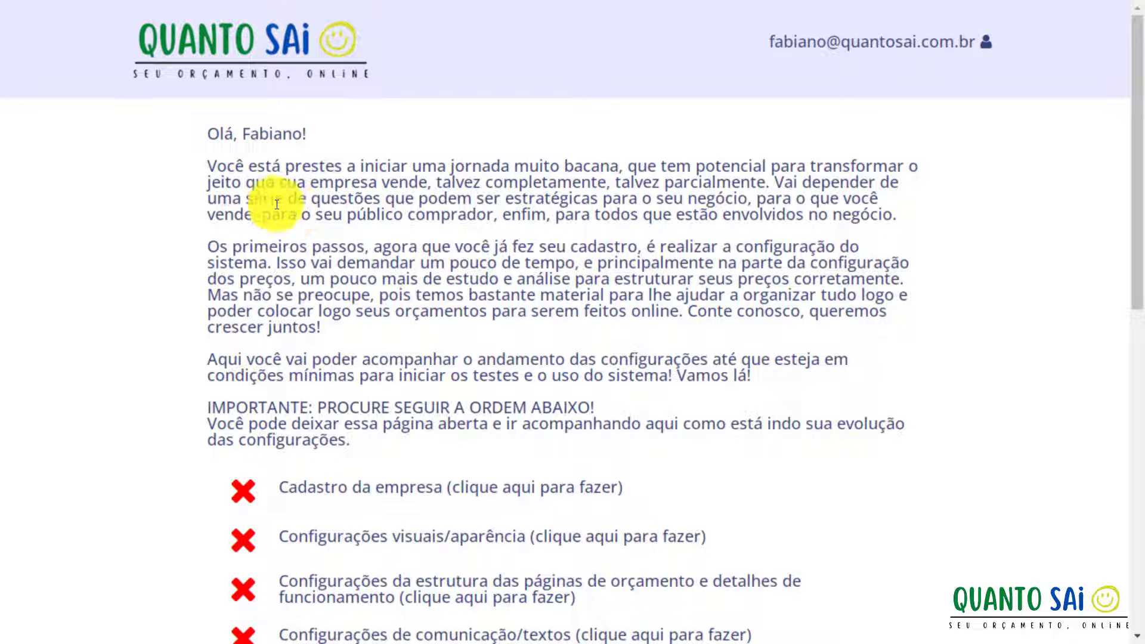
scroll(299, 245, down, 2)
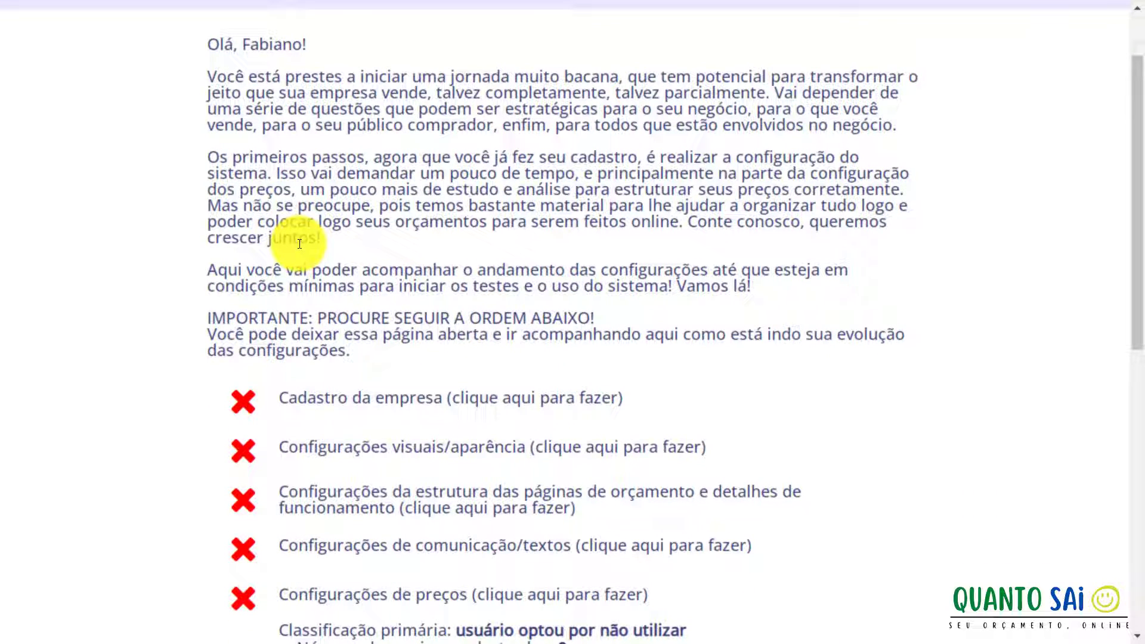
scroll(300, 244, down, 2)
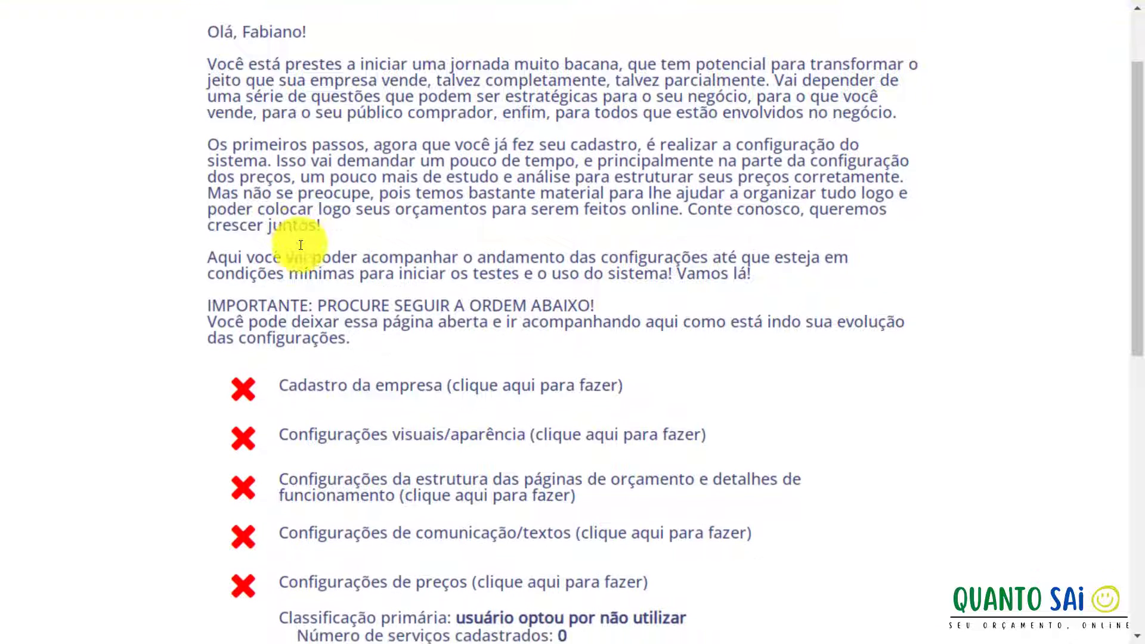
scroll(300, 245, down, 2)
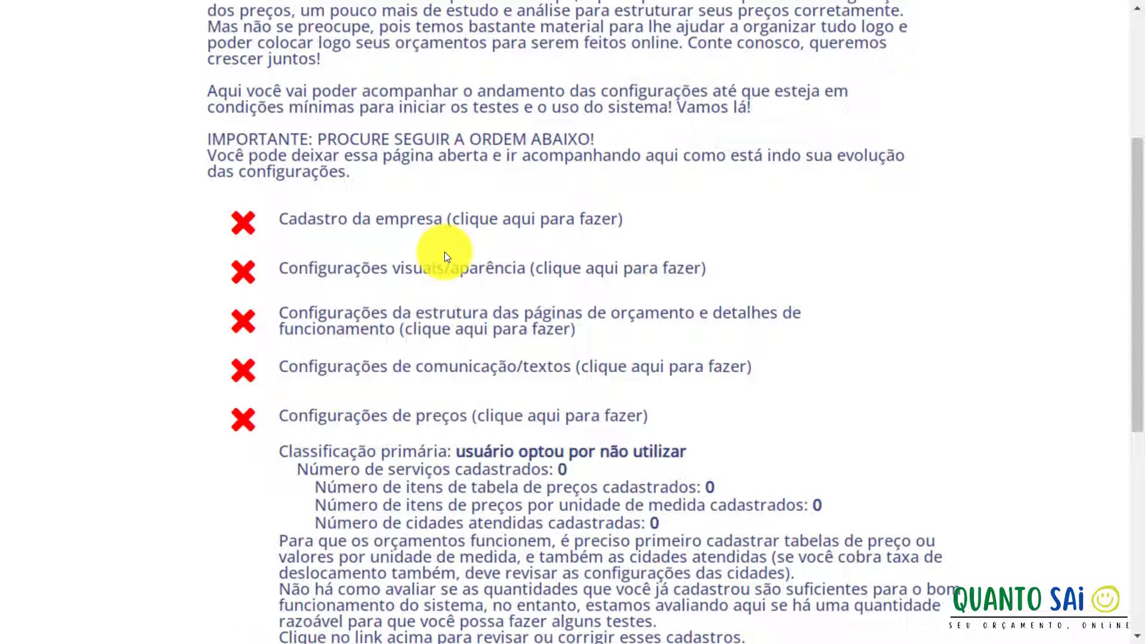
Open Cadastro da empresa and enter 'QuantoSai Ltda', trade name 'QuantoSai', and the CNPJ.
click(504, 229)
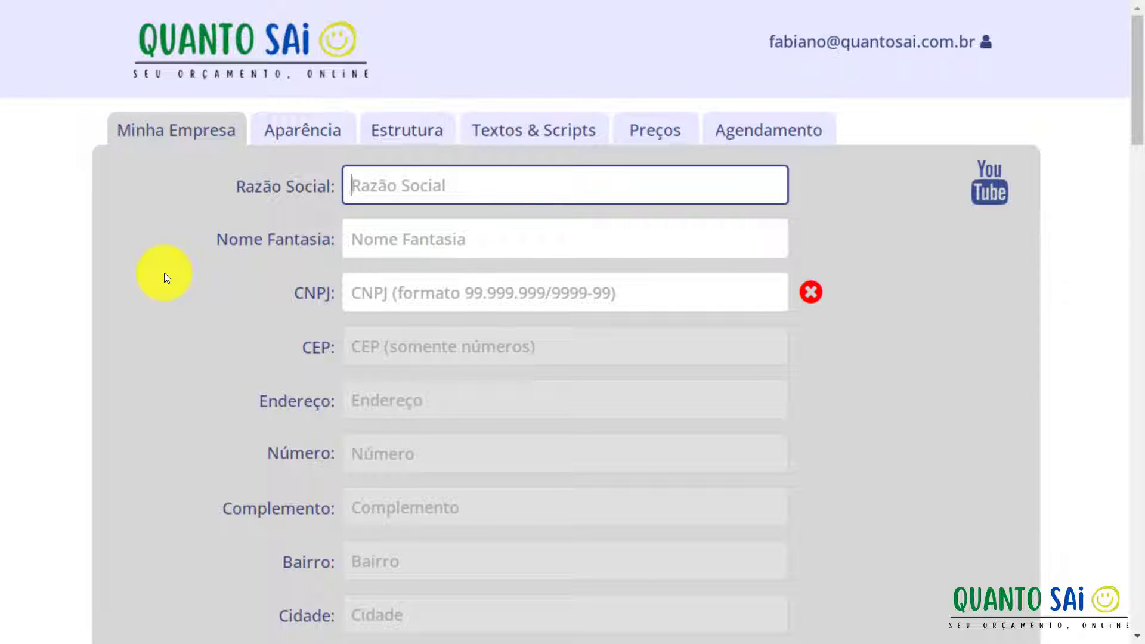
text(QuantoSai)
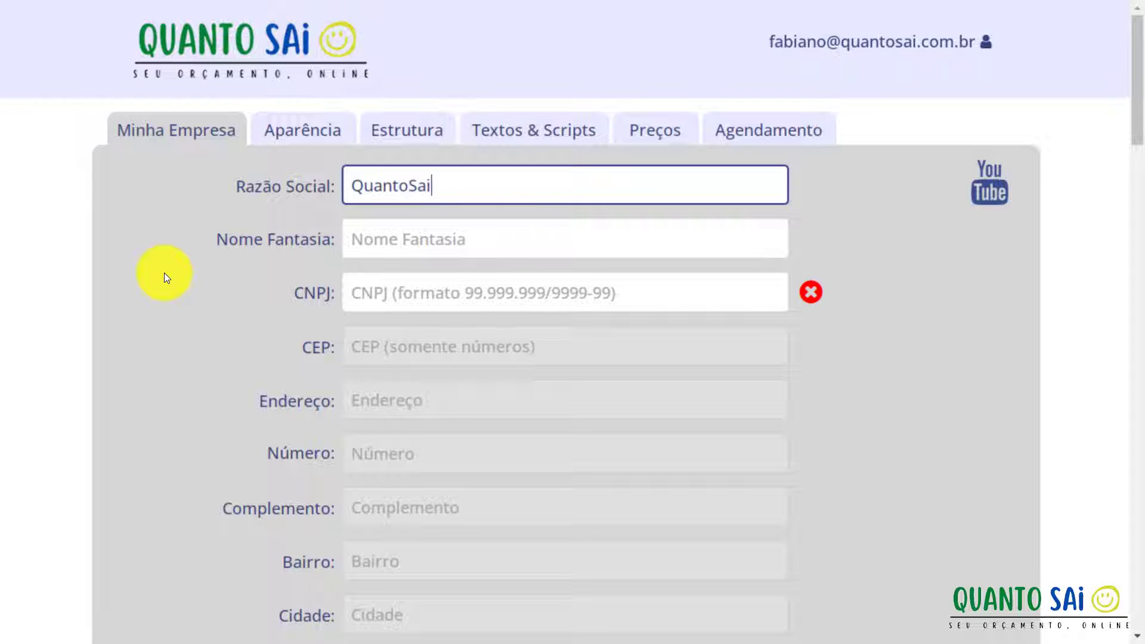
text( Ltda)
key(Tab)
text(Quant)
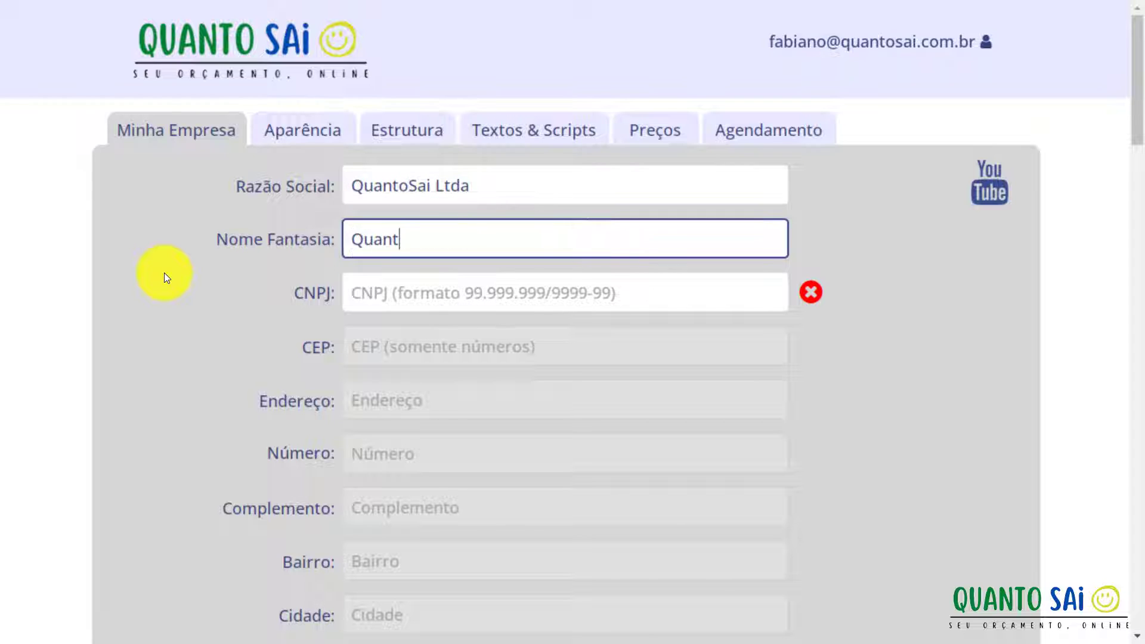
text(oSai)
click(349, 298)
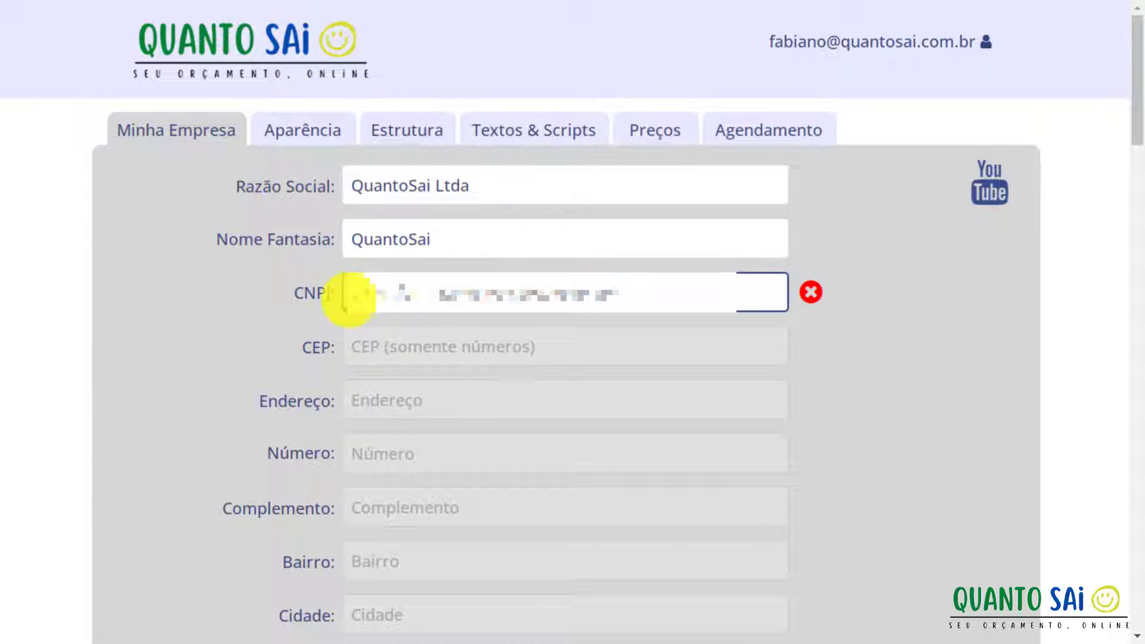
text(27)
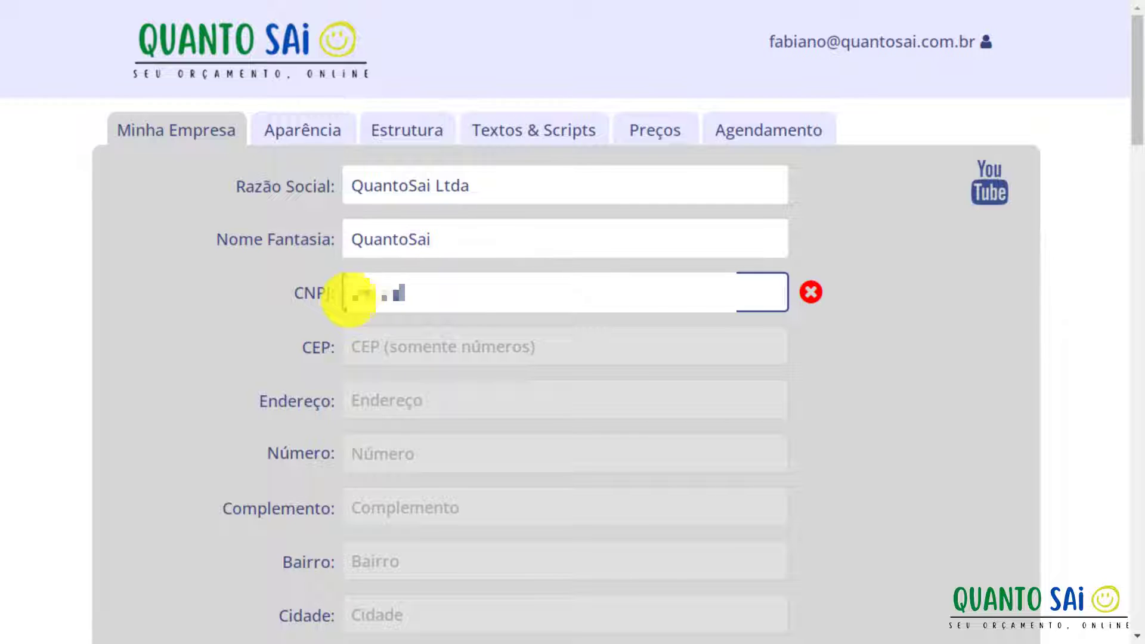
text(12345678)
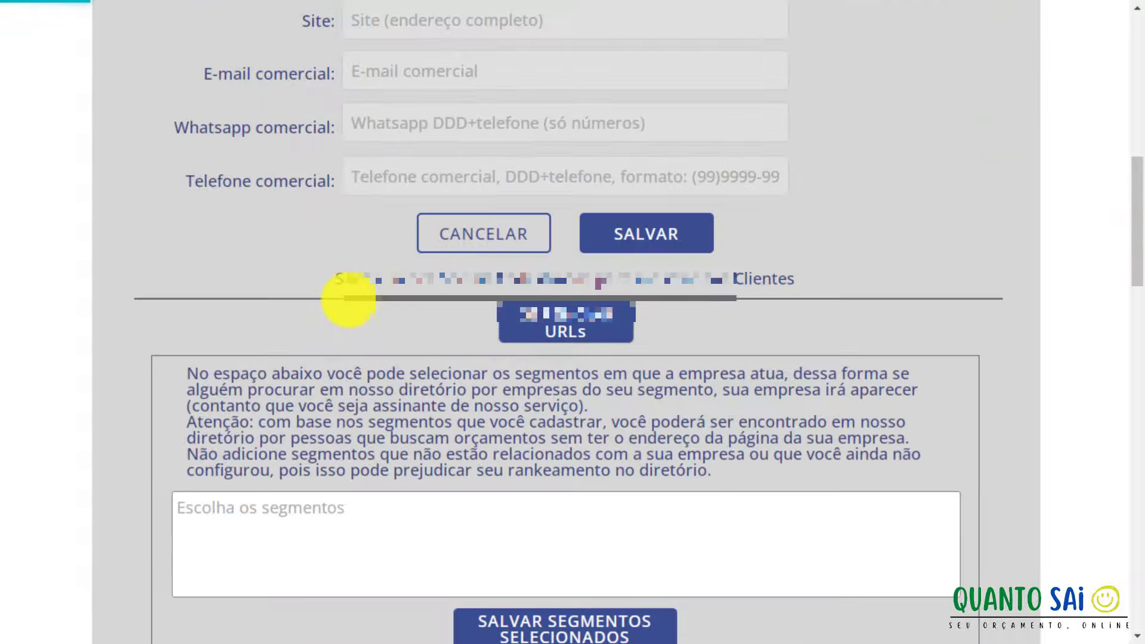
Enter the company's CEP so the address auto-fills with Centro, Canoas, RS.
scroll(349, 298, up, 8)
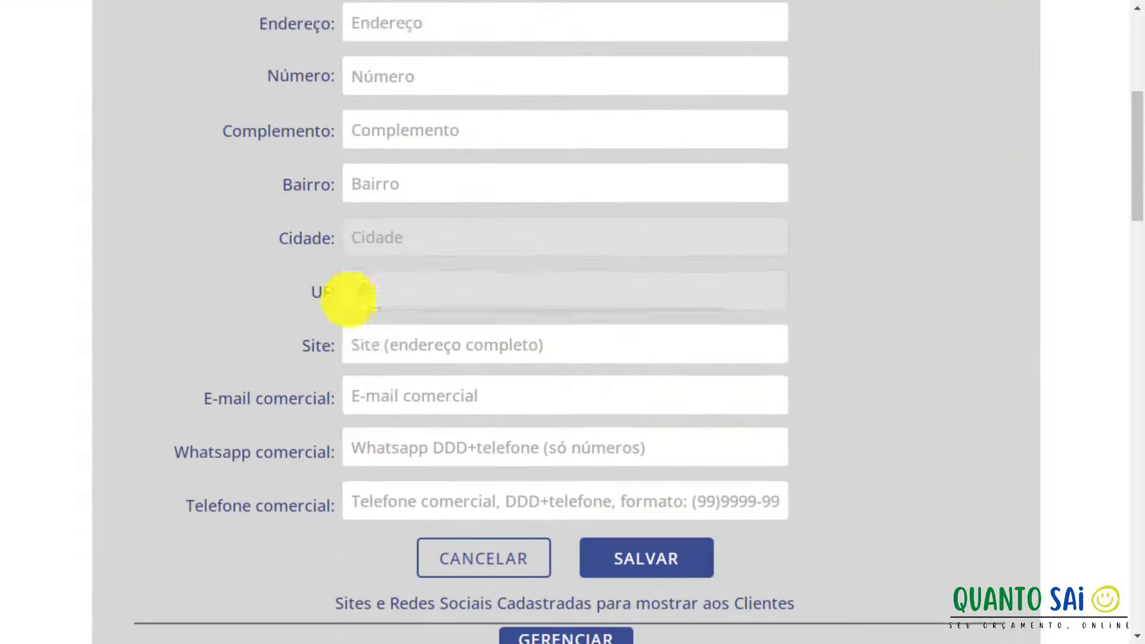
scroll(351, 299, up, 4)
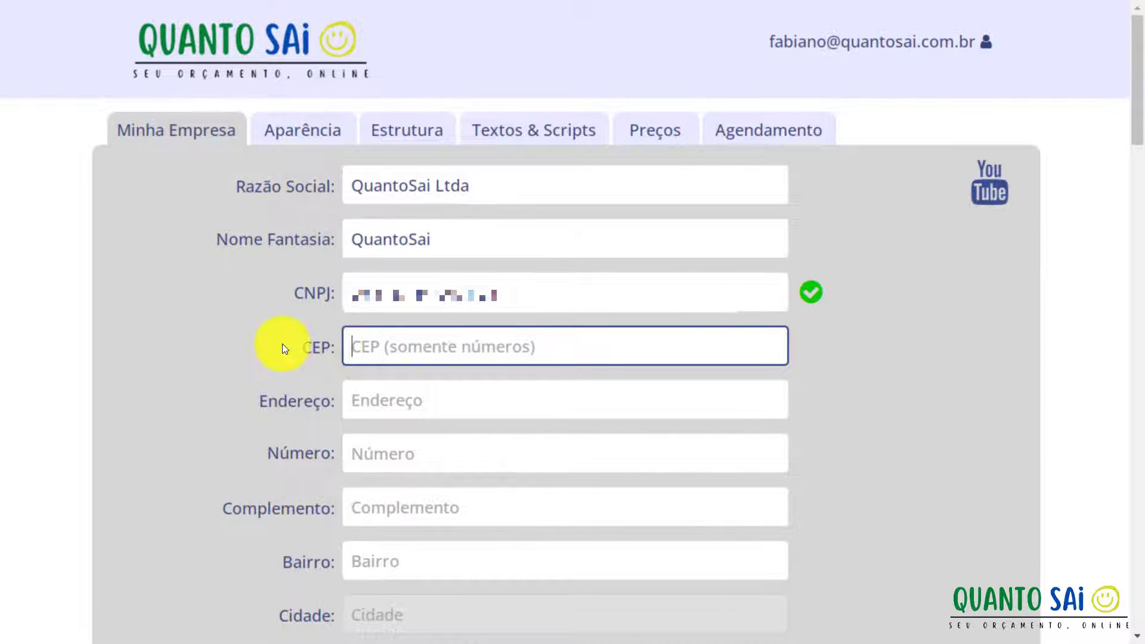
text(9210)
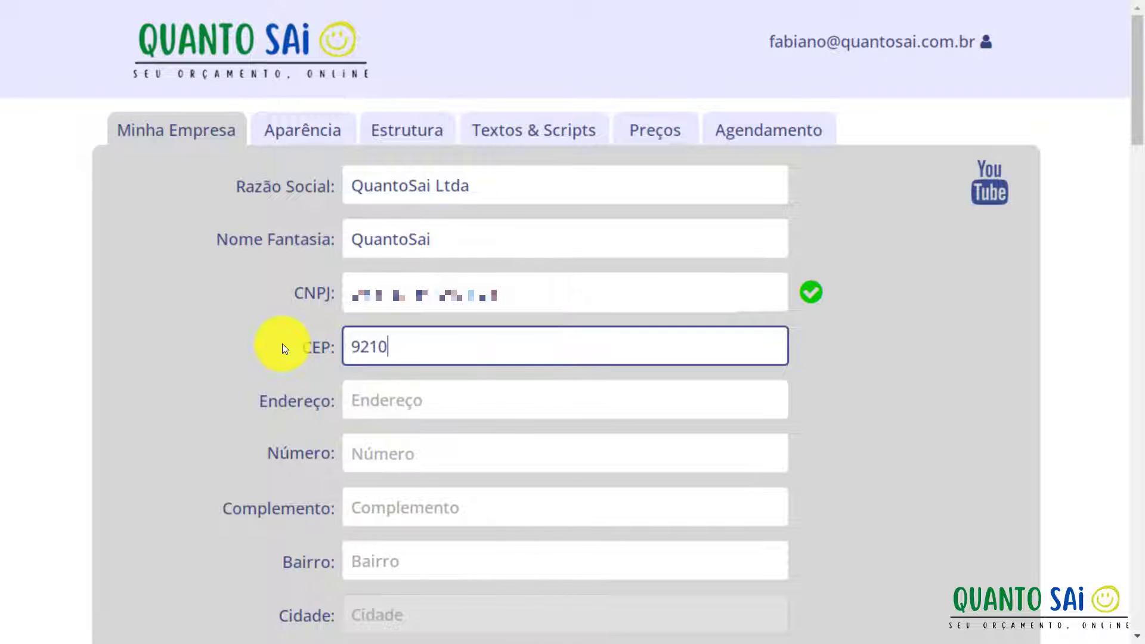
key(BackSpace)
key(BackSpace)
text(10)
key(BackSpace)
key(BackSpace)
text(010)
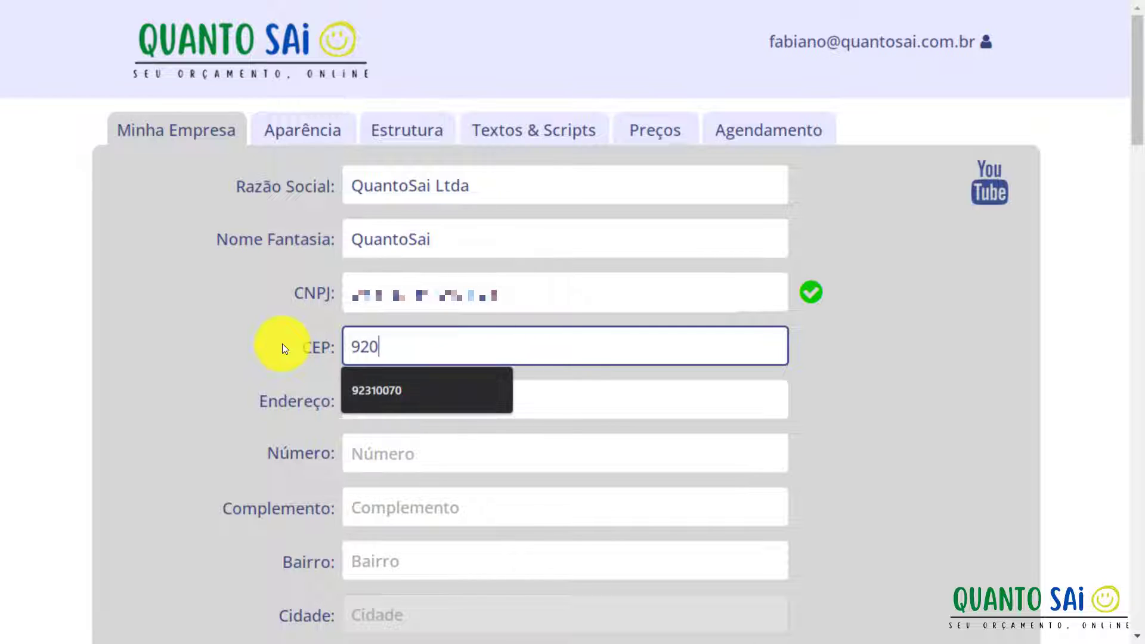
text(000)
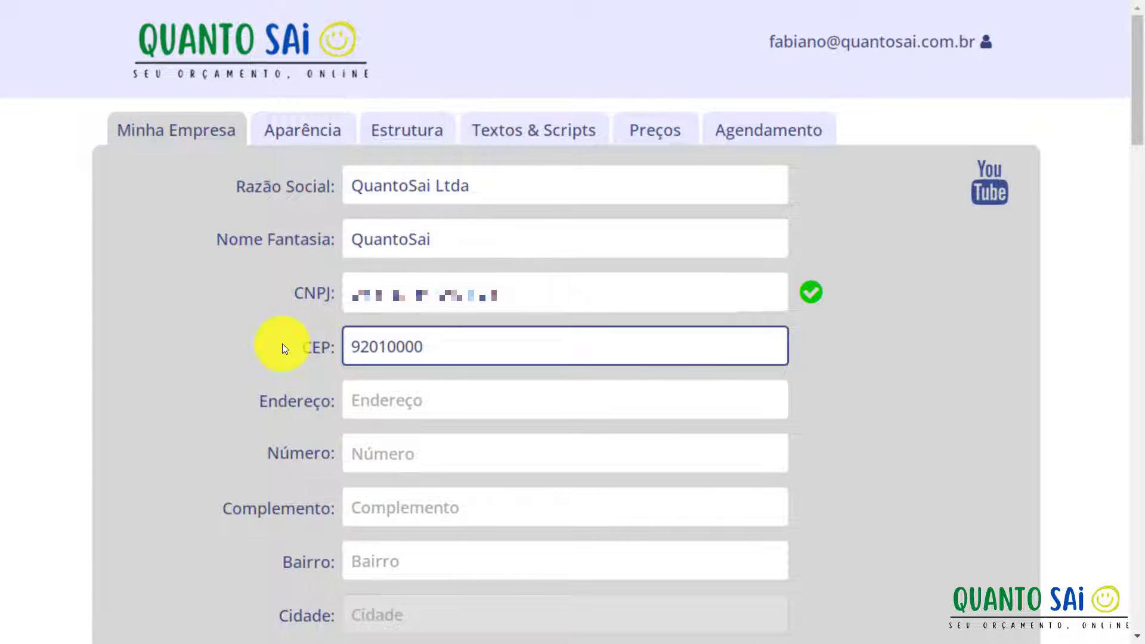
key(Tab)
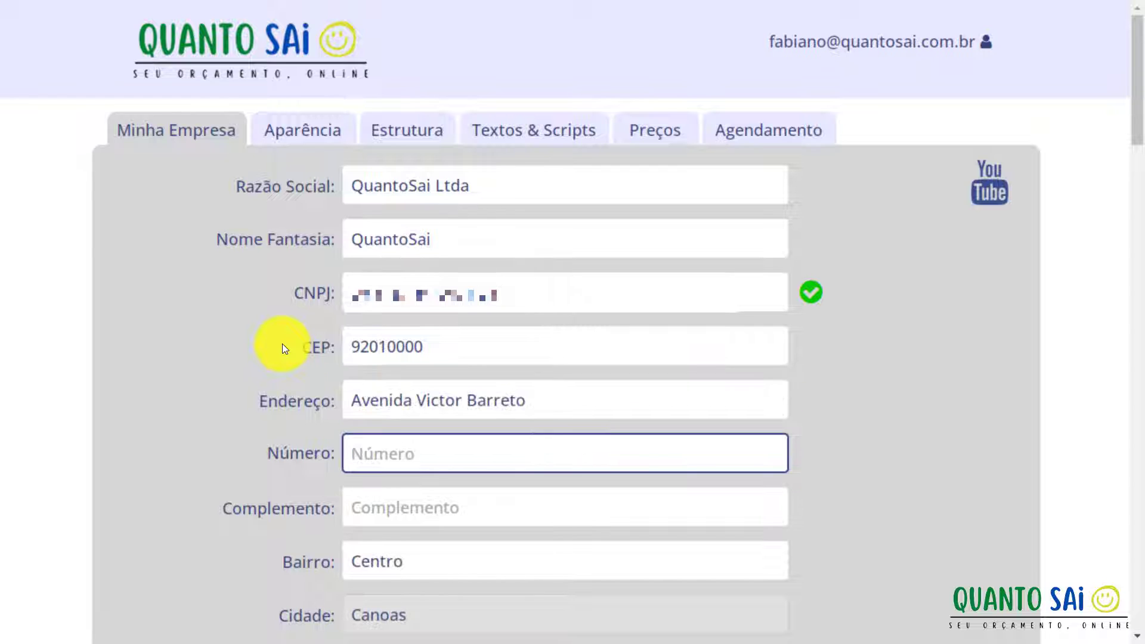
Add the street number to the auto-filled company address.
scroll(282, 344, down, 1)
scroll(281, 344, down, 4)
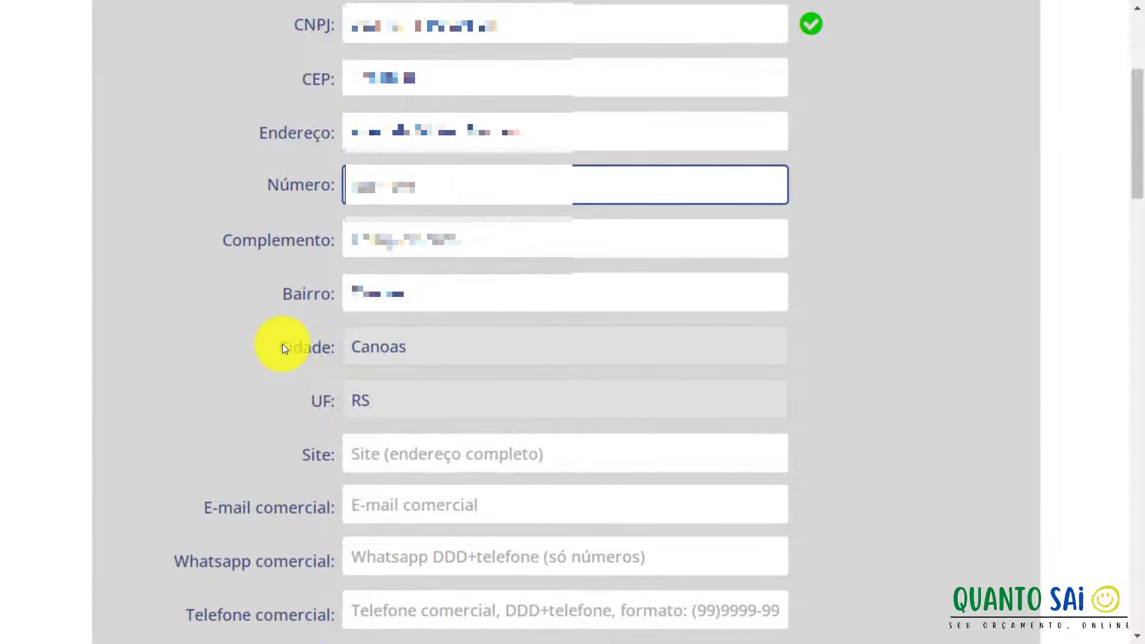
text(123)
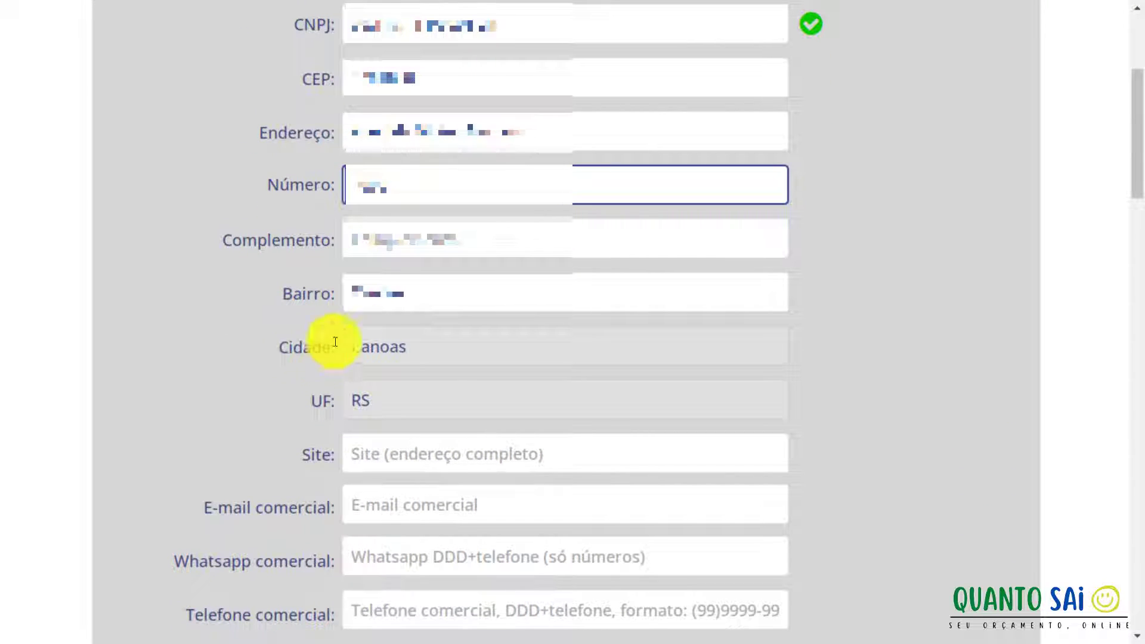
click(371, 227)
key(shift+Tab)
scroll(291, 281, down, 2)
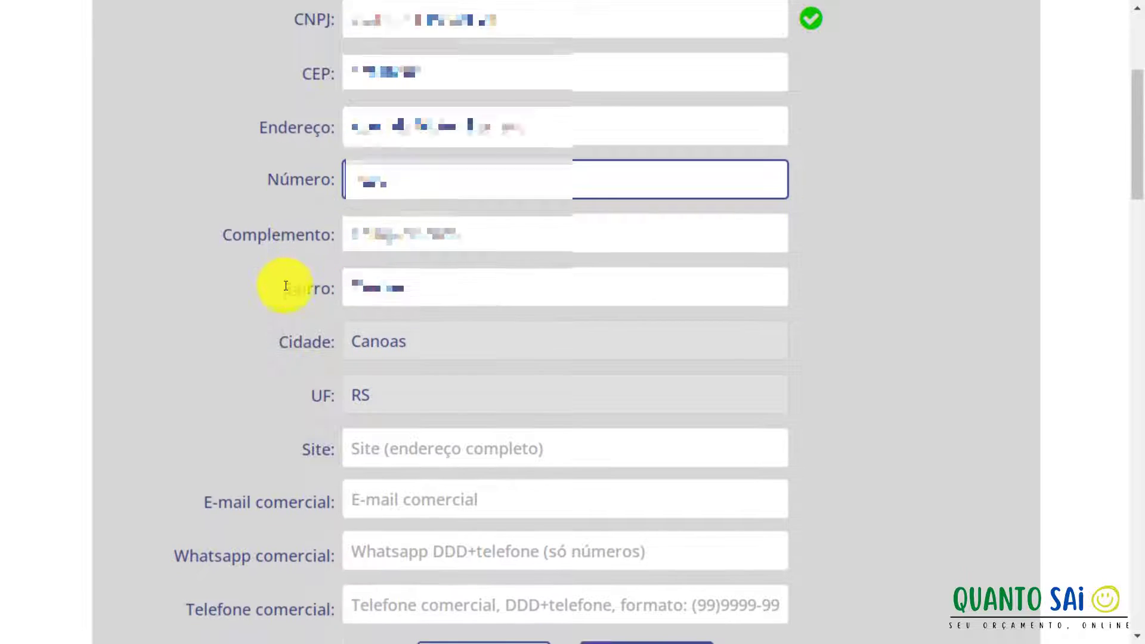
scroll(284, 285, down, 2)
click(346, 275)
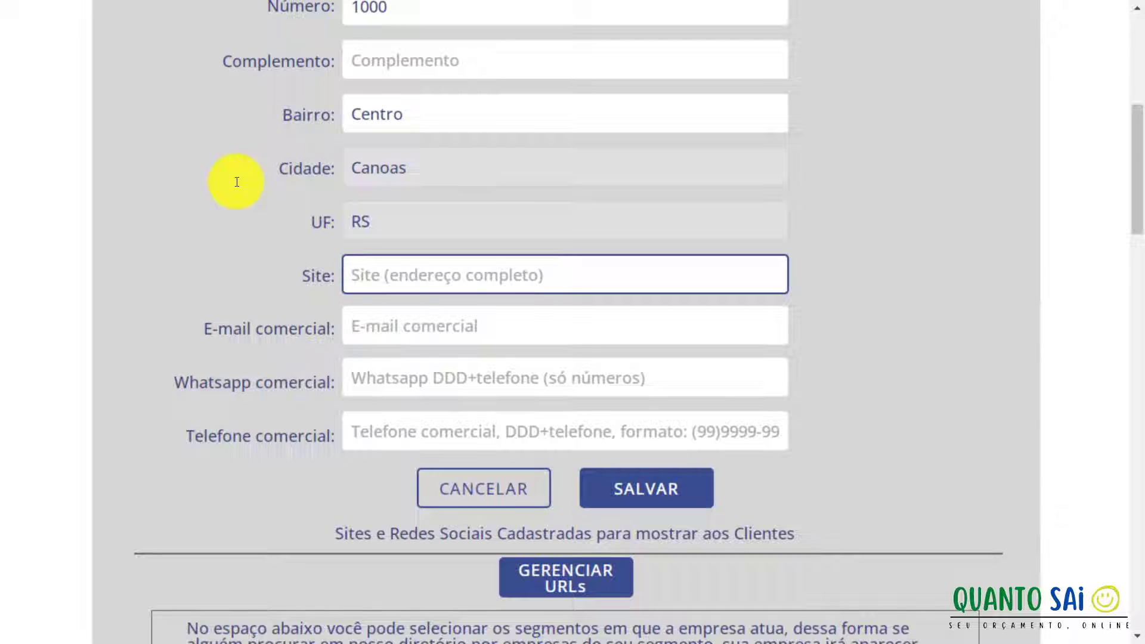
text(htt)
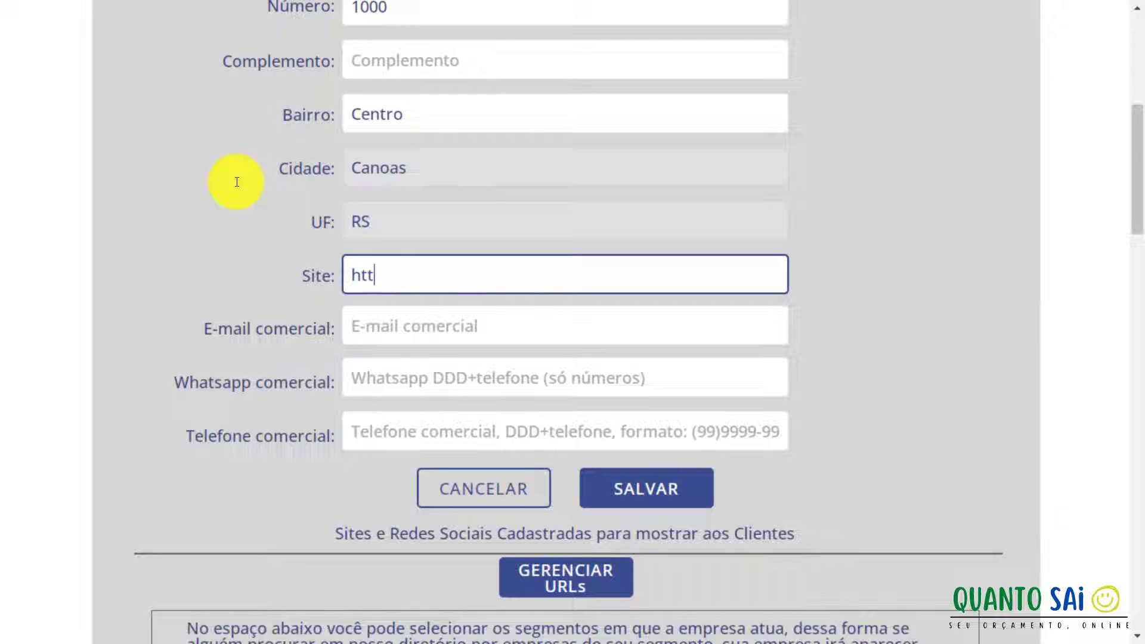
text(p://www)
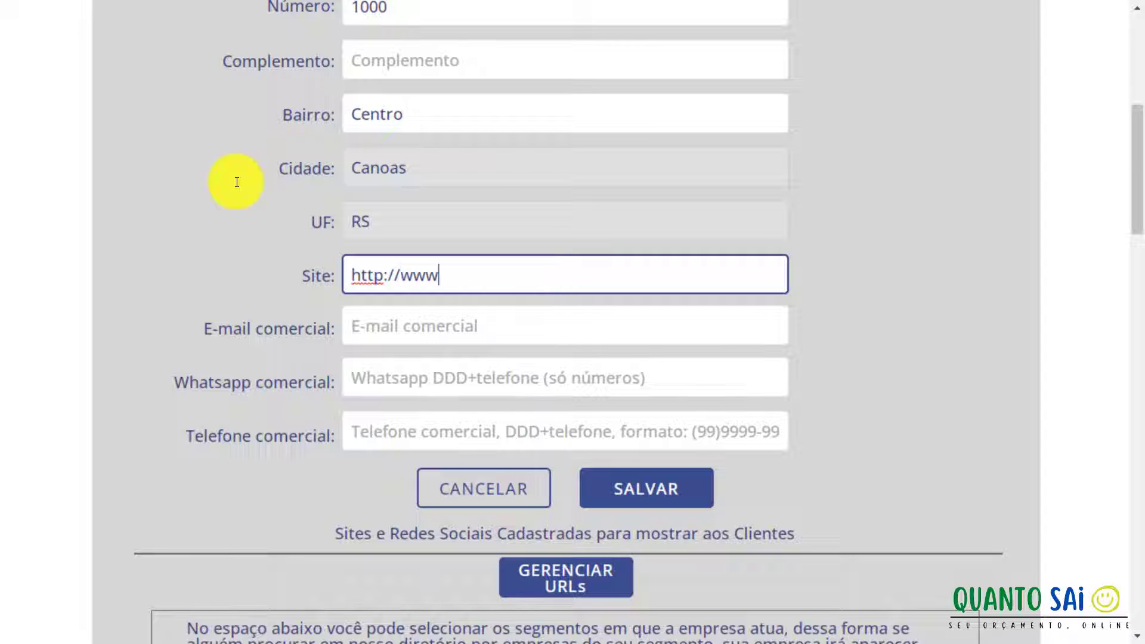
text(.quantosai.com.br)
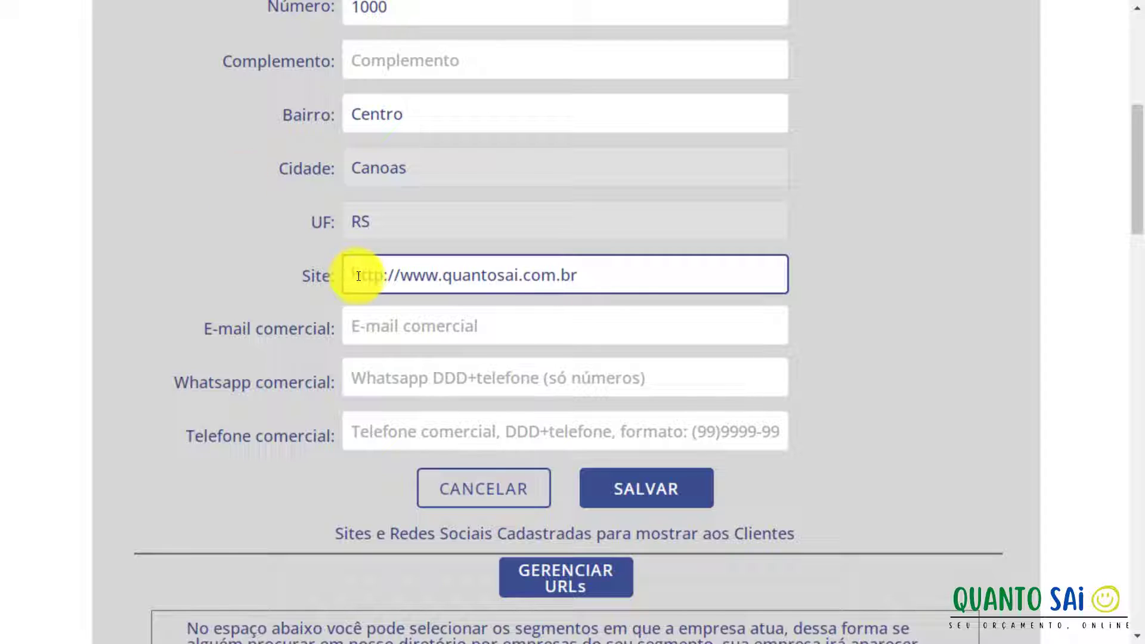
click(375, 317)
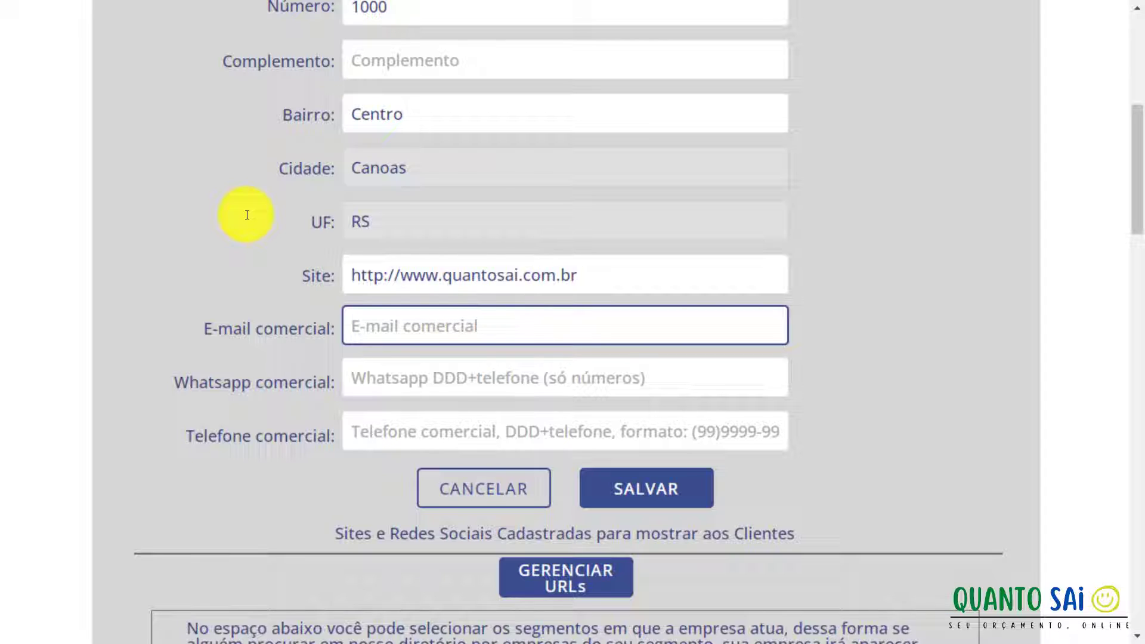
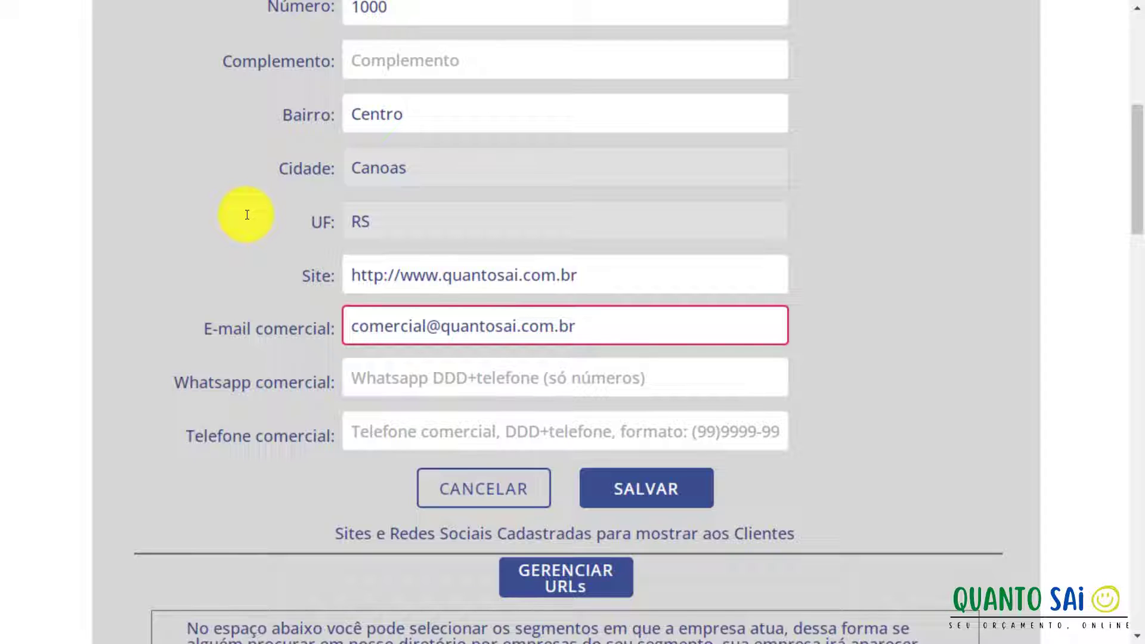
Enter the commercial e-mail and the WhatsApp number with area code, fixing its first digit.
key(Tab)
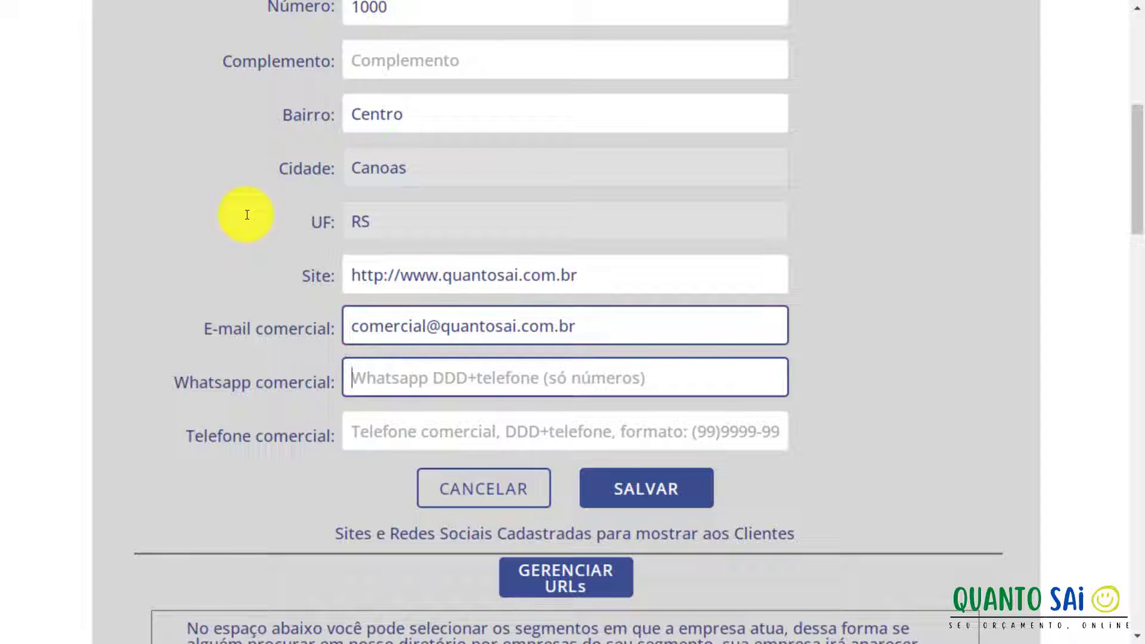
text(51)
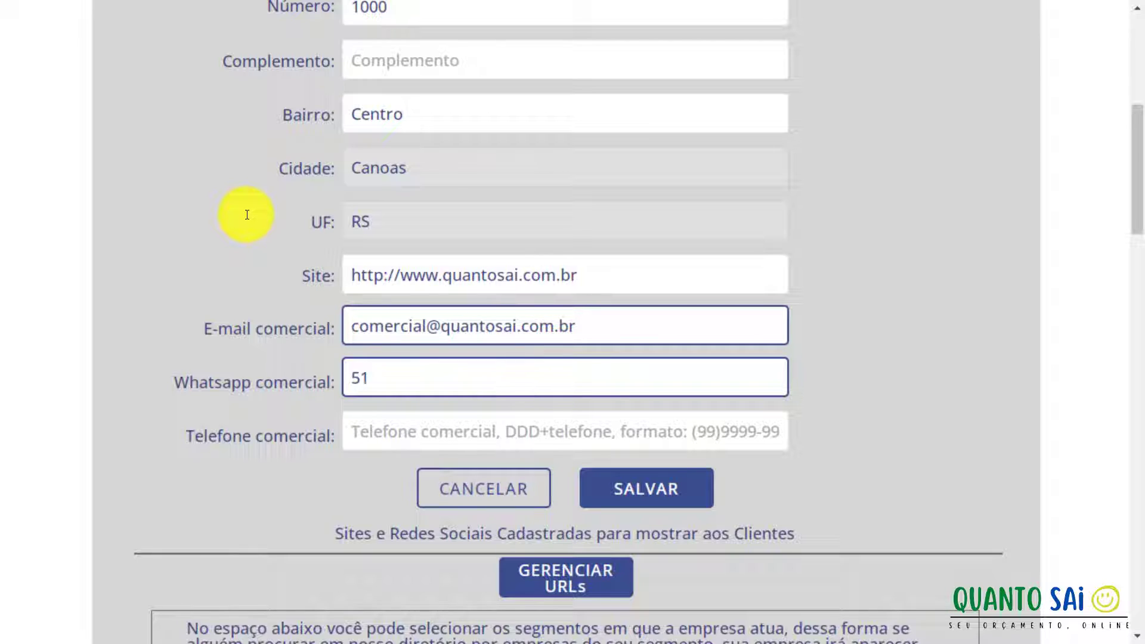
text(999999999)
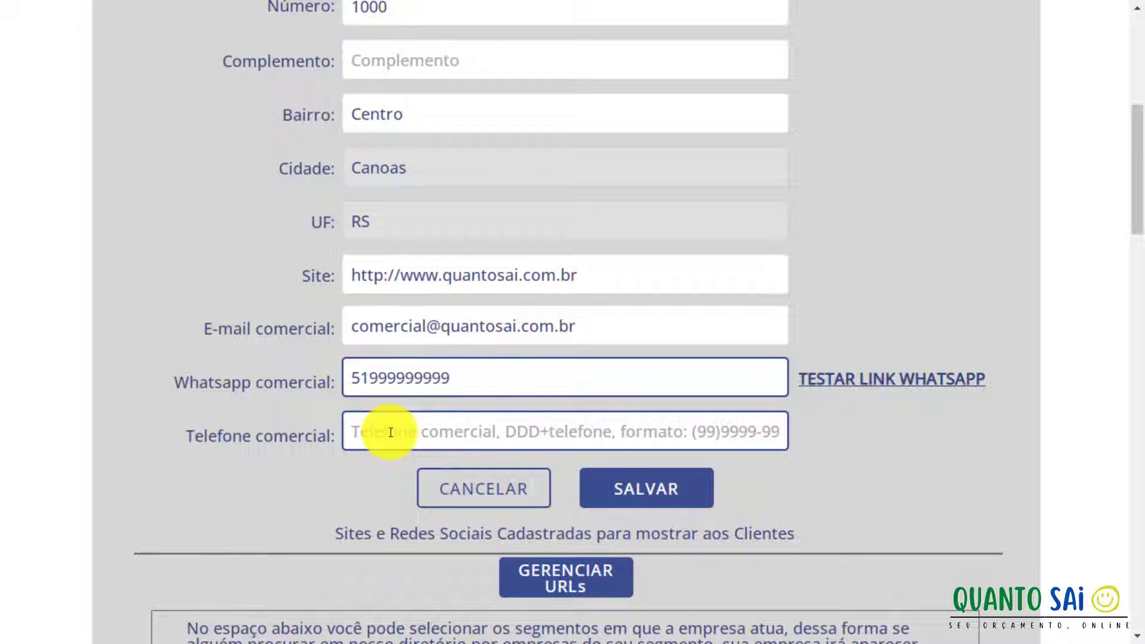
click(356, 378)
key(BackSpace)
text(5)
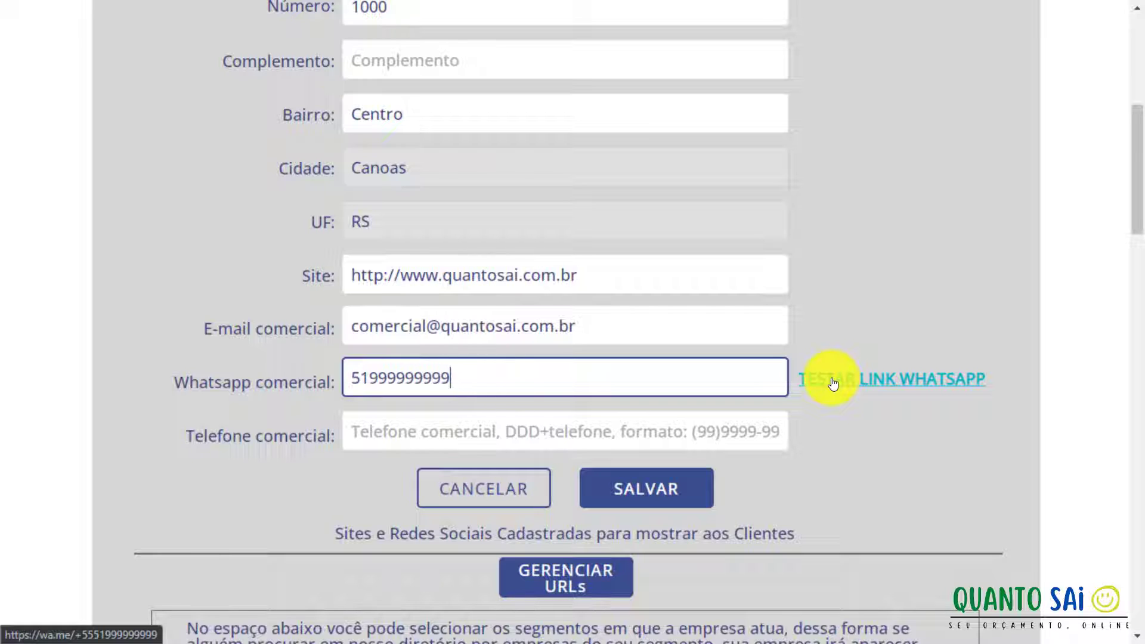
click(504, 418)
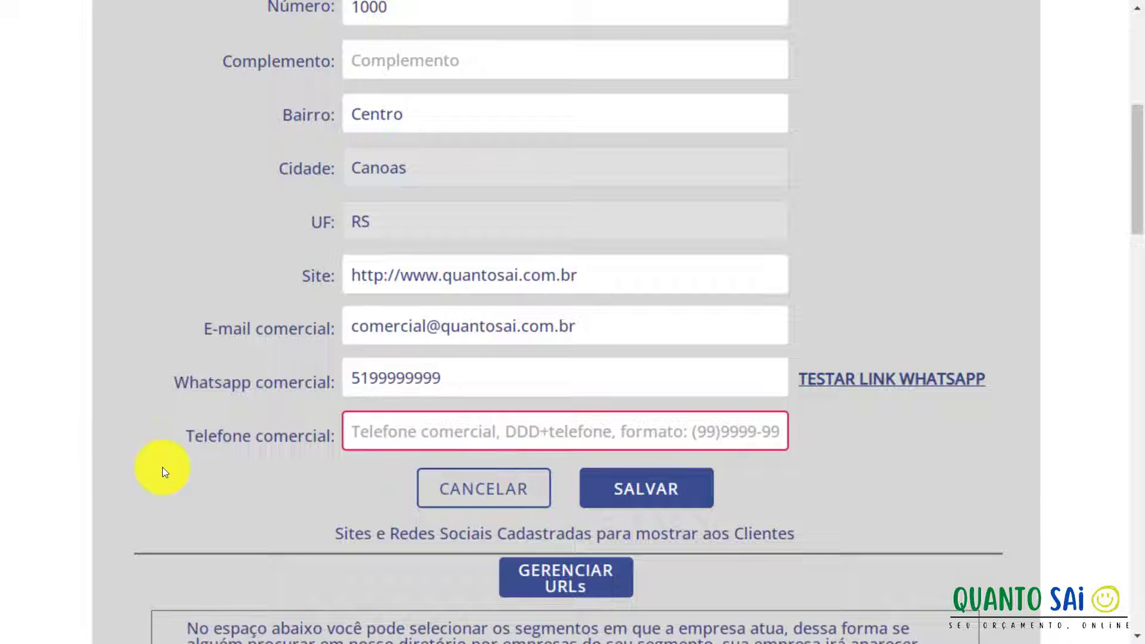
Enter the commercial landline number with area code and save the company details.
text((51)
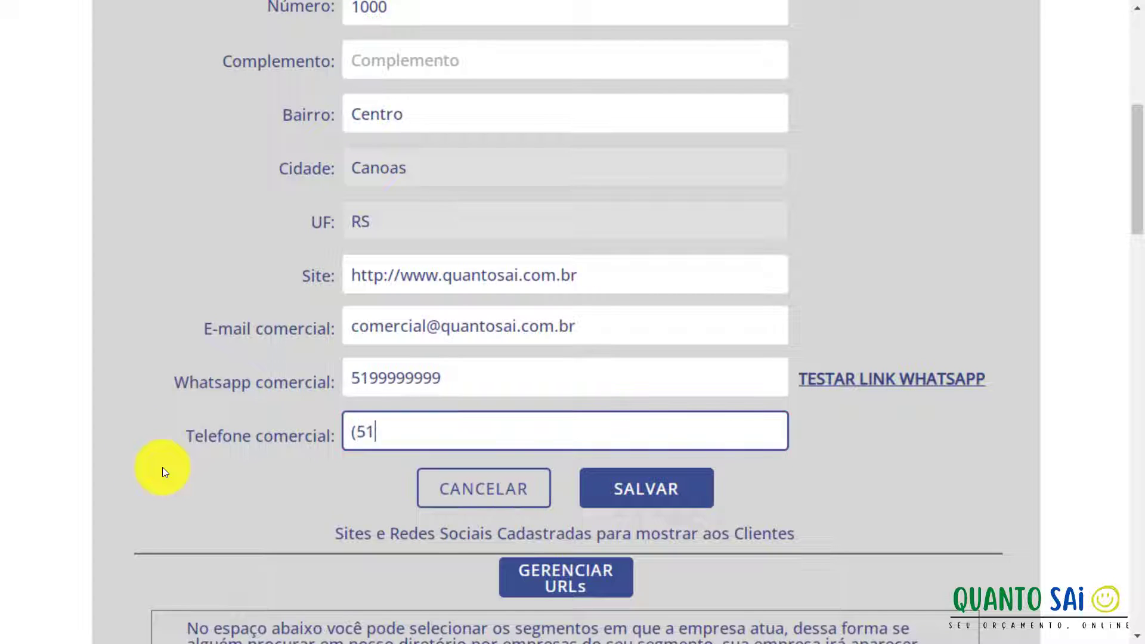
text() 9999-9999)
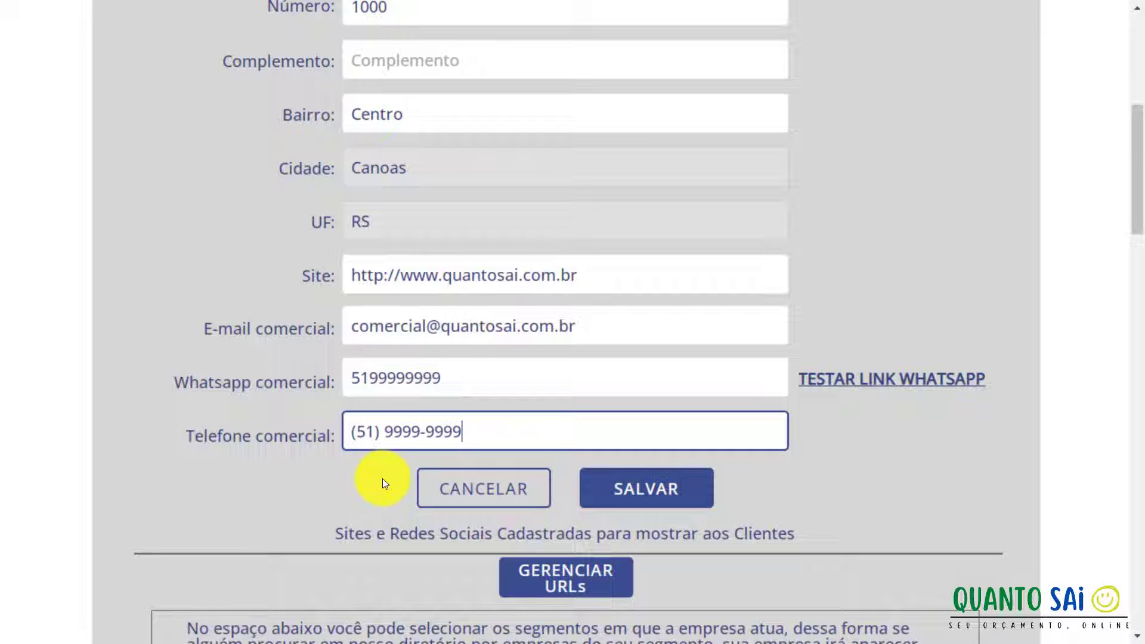
click(636, 489)
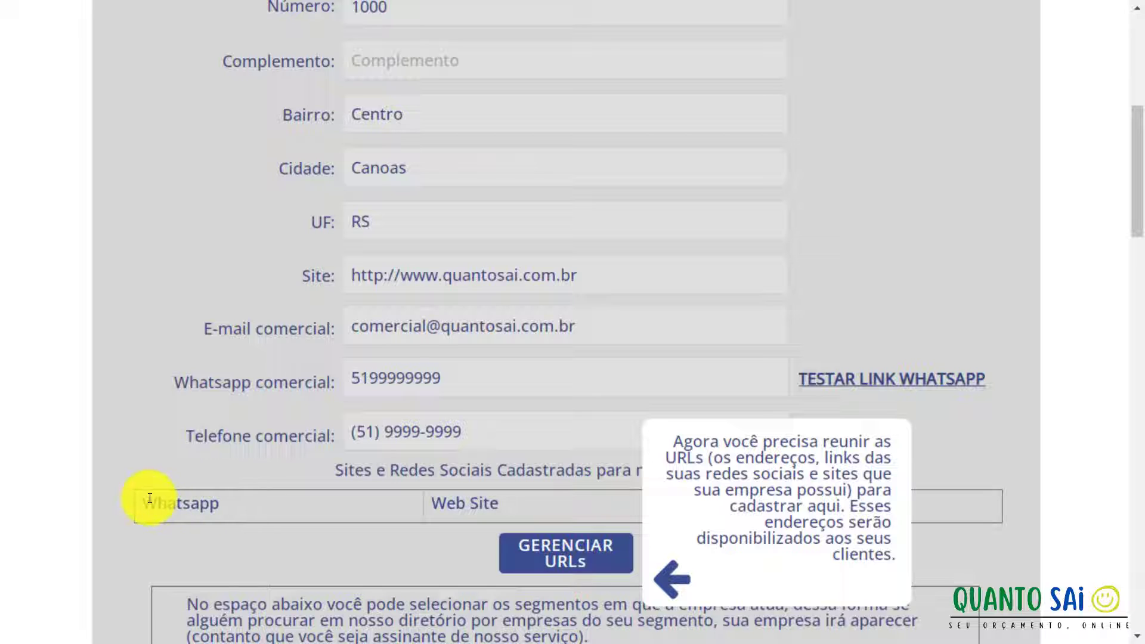
Open the GERENCIAR URLs window for the company's site and social-network links.
mouse_move(194, 499)
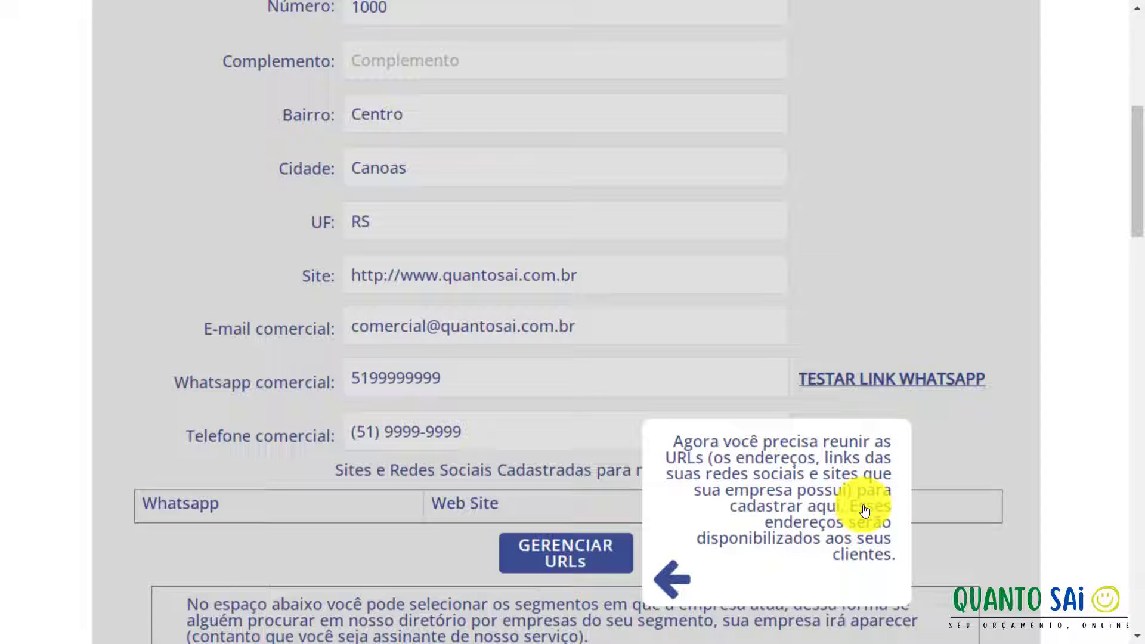
click(618, 558)
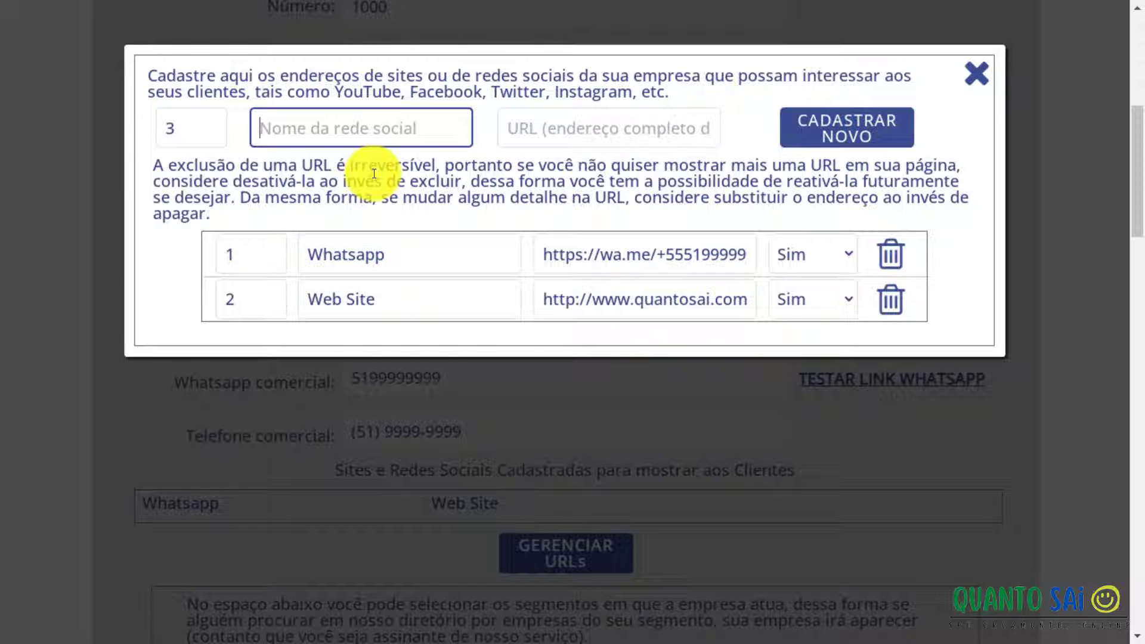
Add an Instagram entry with the company's Instagram profile URL as new link 3.
text(Instagram)
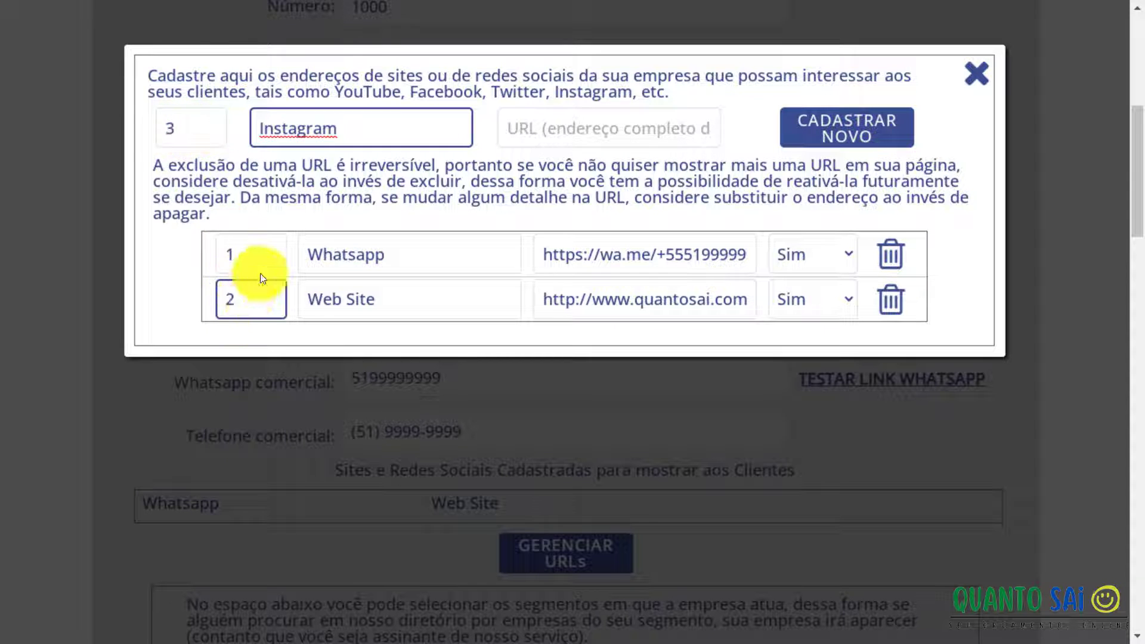
click(523, 127)
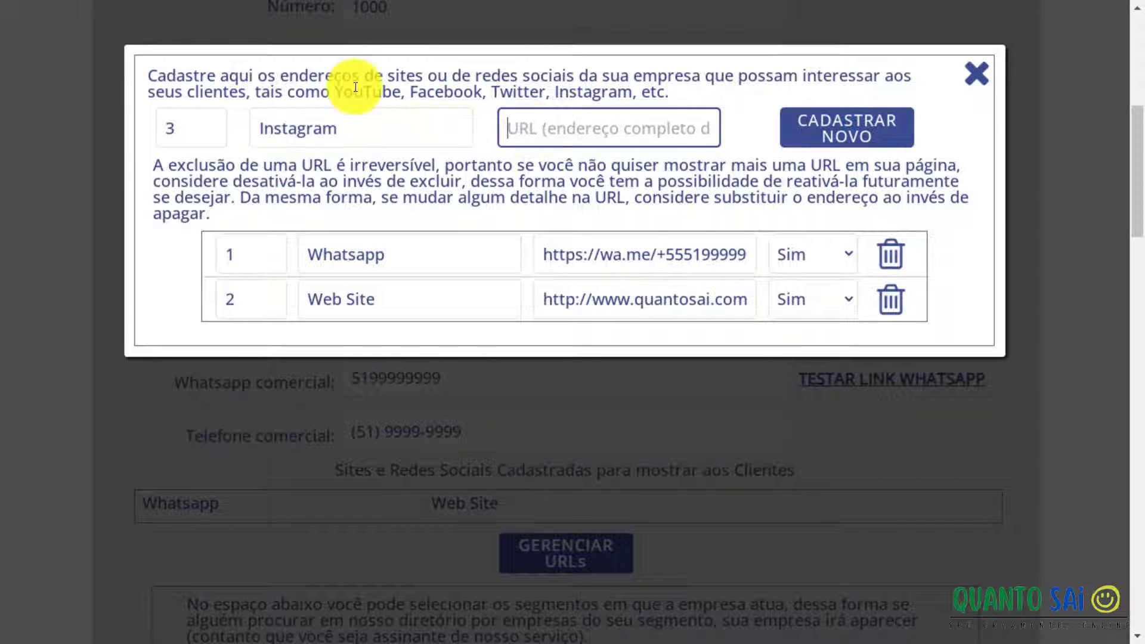
text(h)
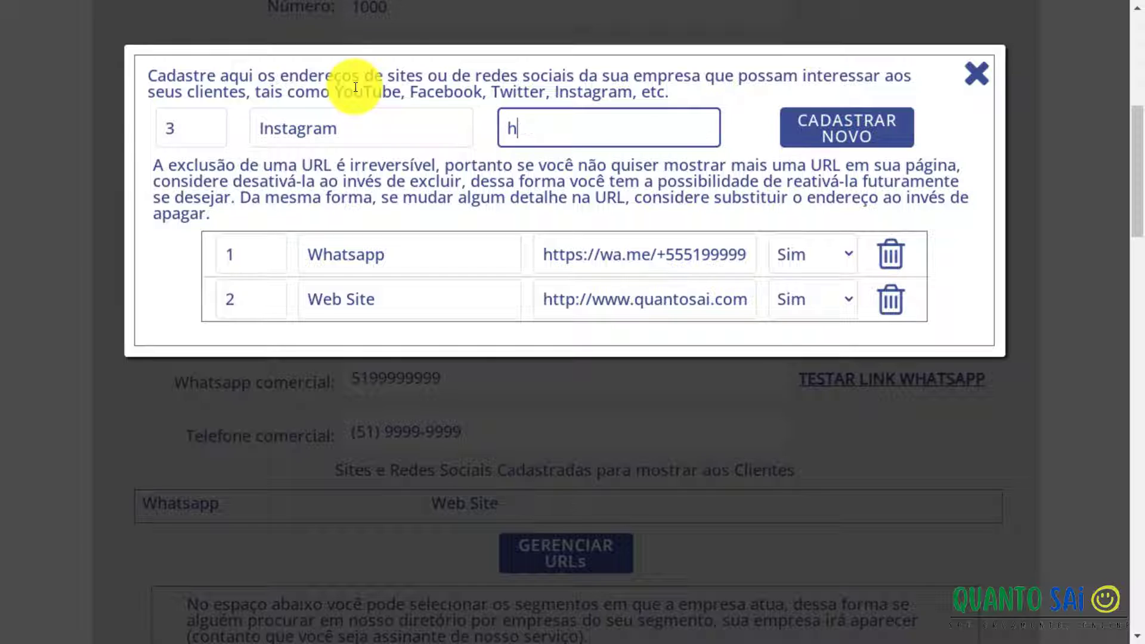
text(ttps)
text(://www)
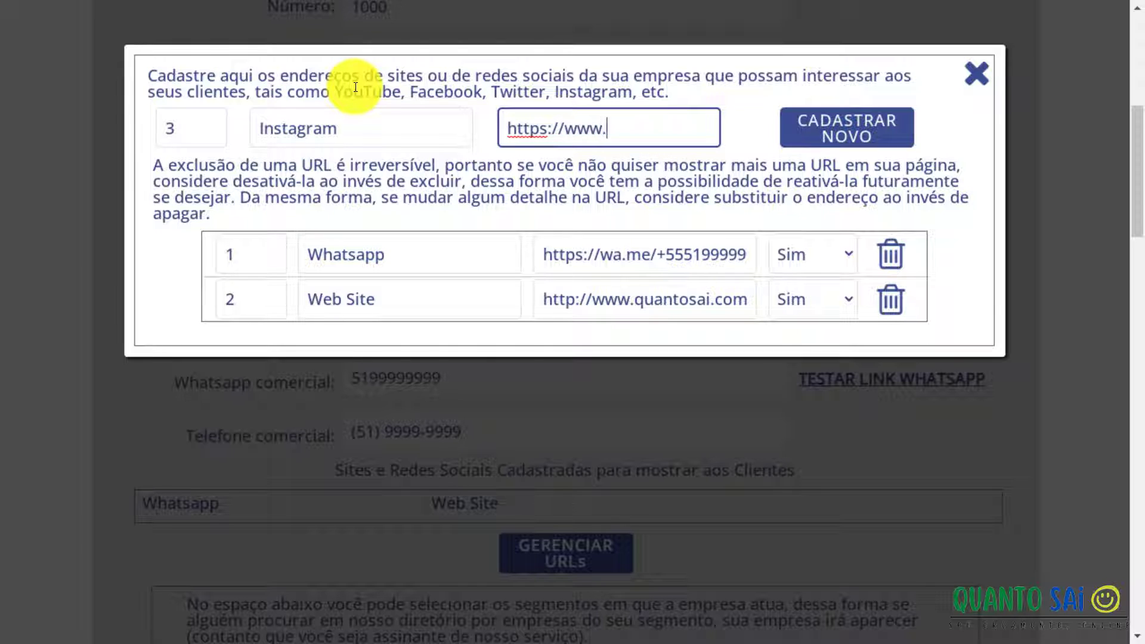
text(.instagram.com)
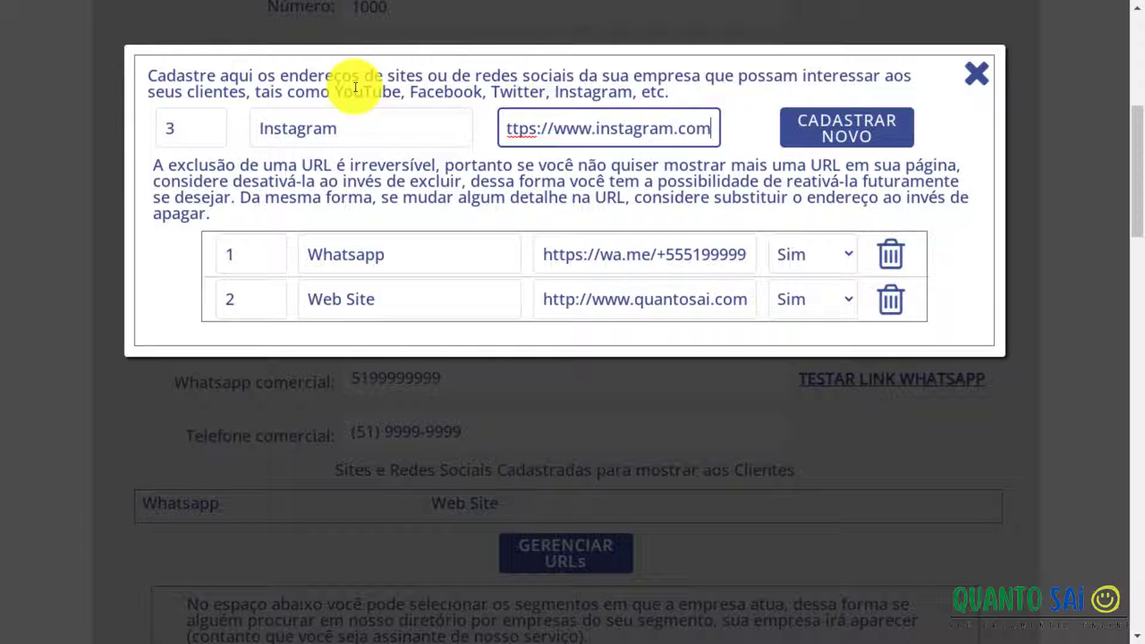
text(/fabianoahlert)
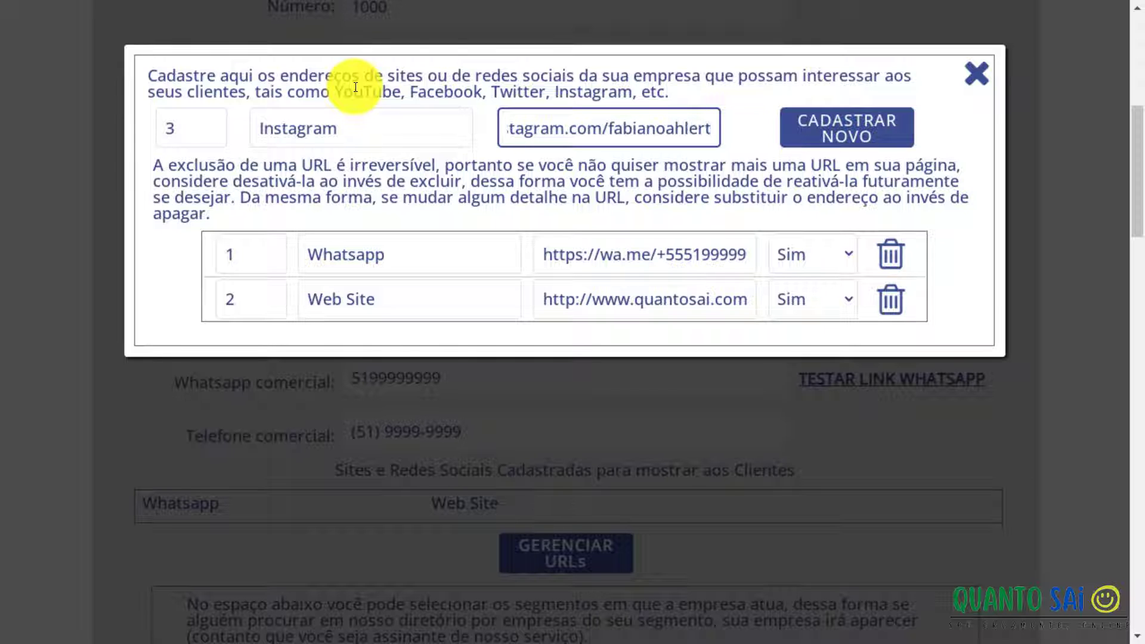
click(793, 125)
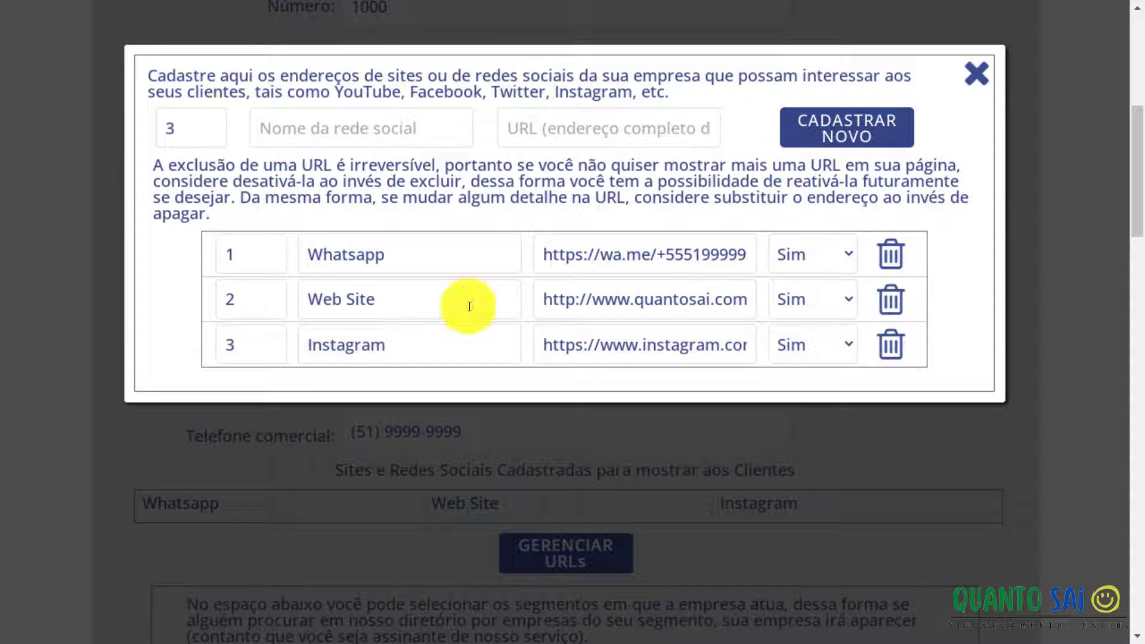
Check the order numbers of the Whatsapp, Web Site and Instagram rows.
click(257, 341)
click(301, 347)
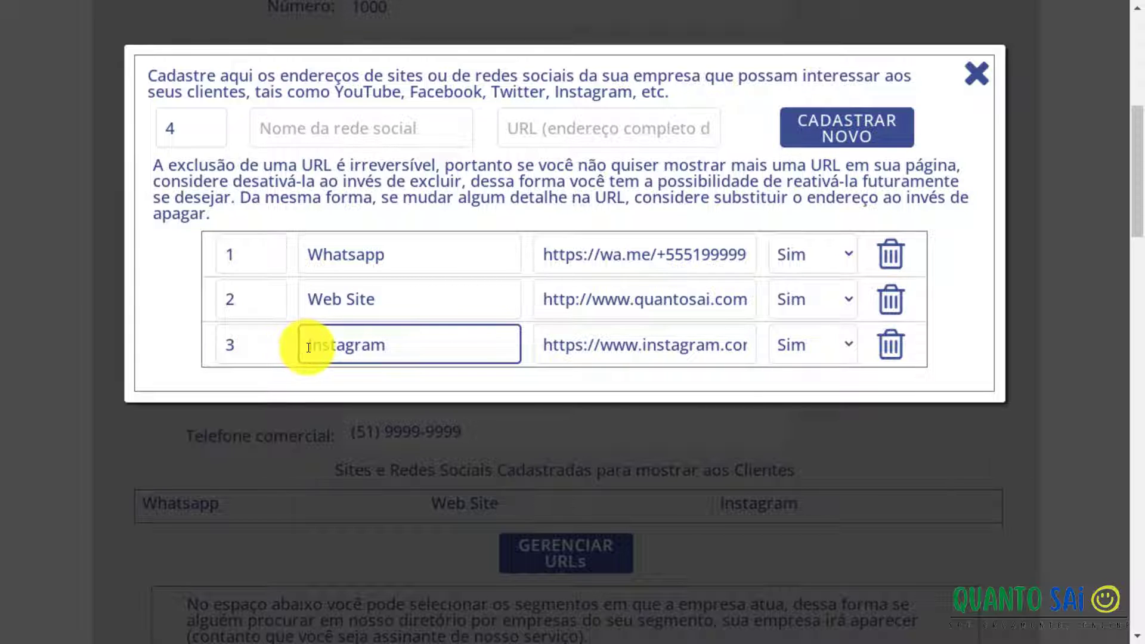
click(285, 343)
click(278, 294)
click(269, 251)
click(275, 298)
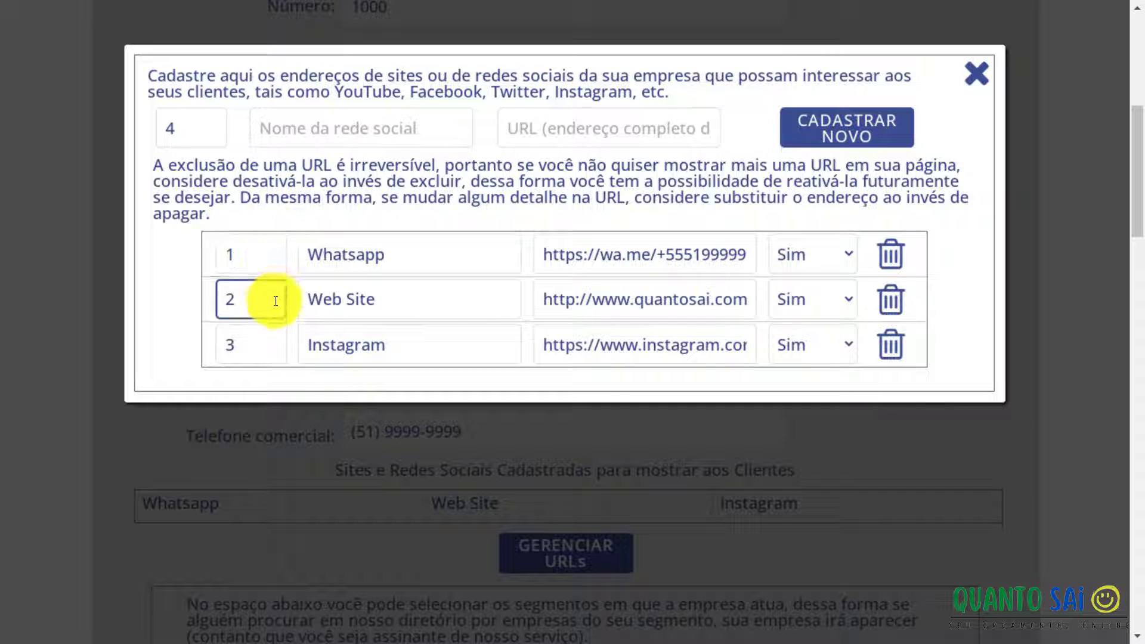
click(274, 253)
click(263, 297)
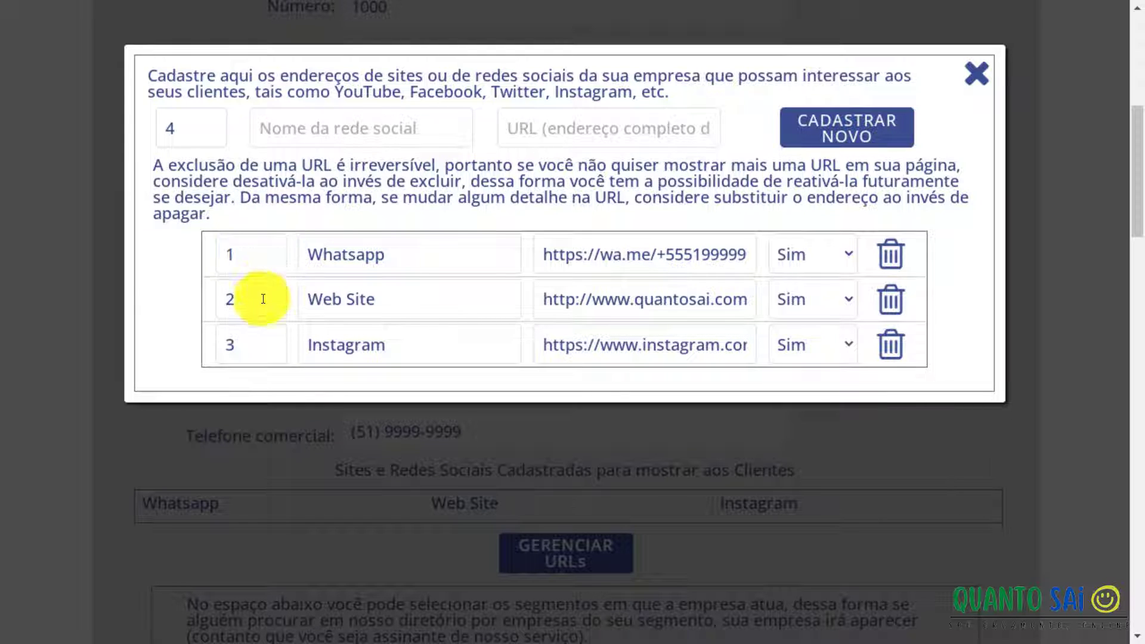
click(263, 333)
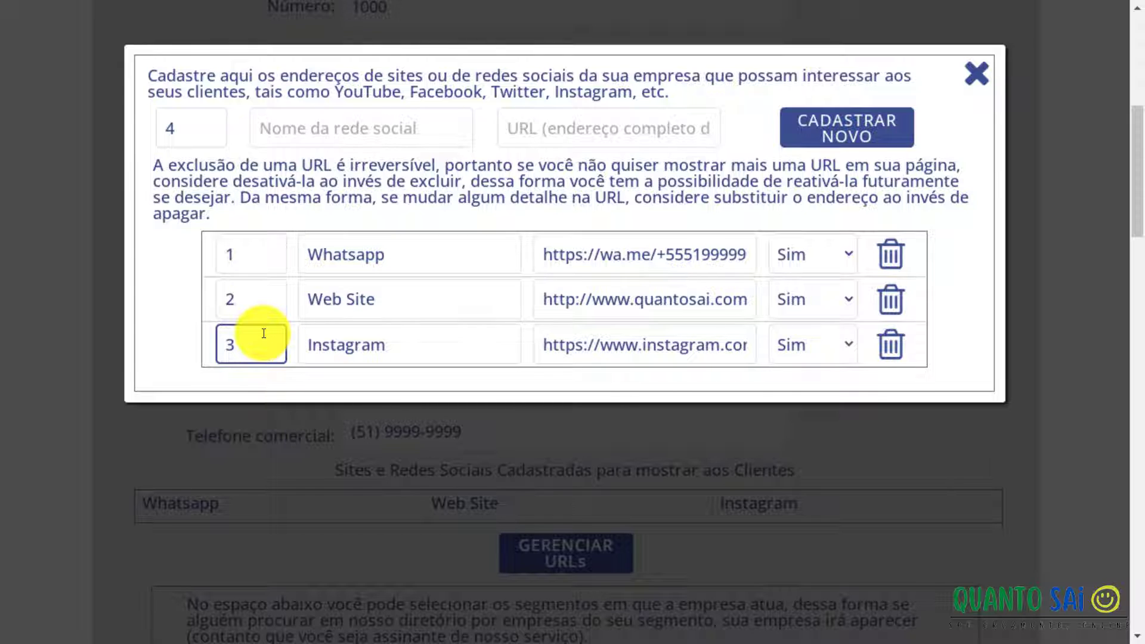
click(262, 255)
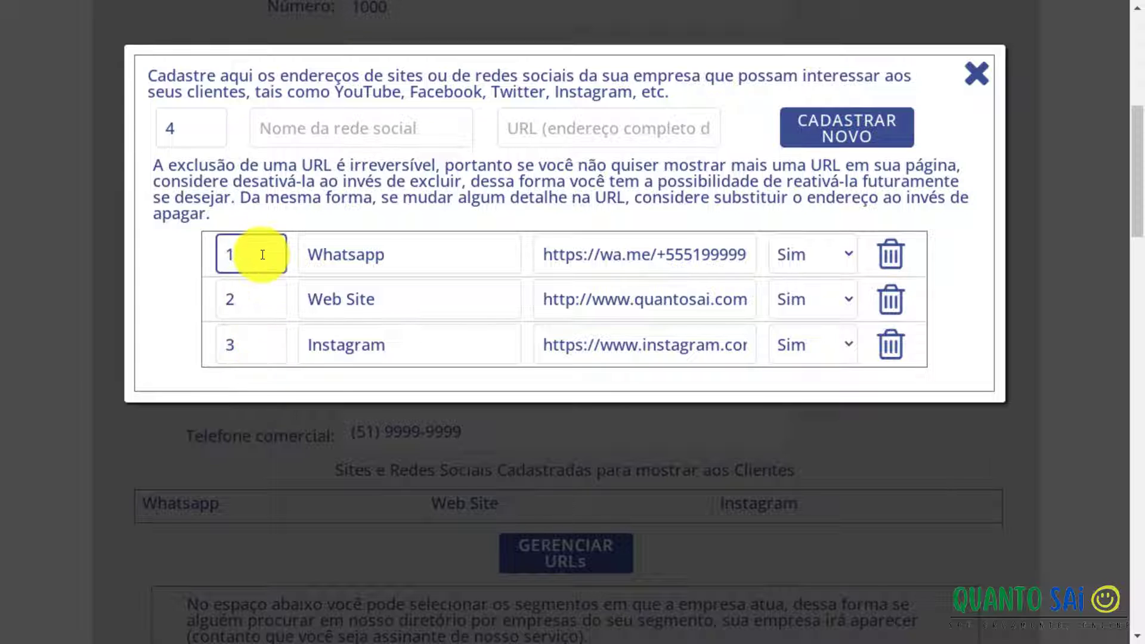
click(249, 299)
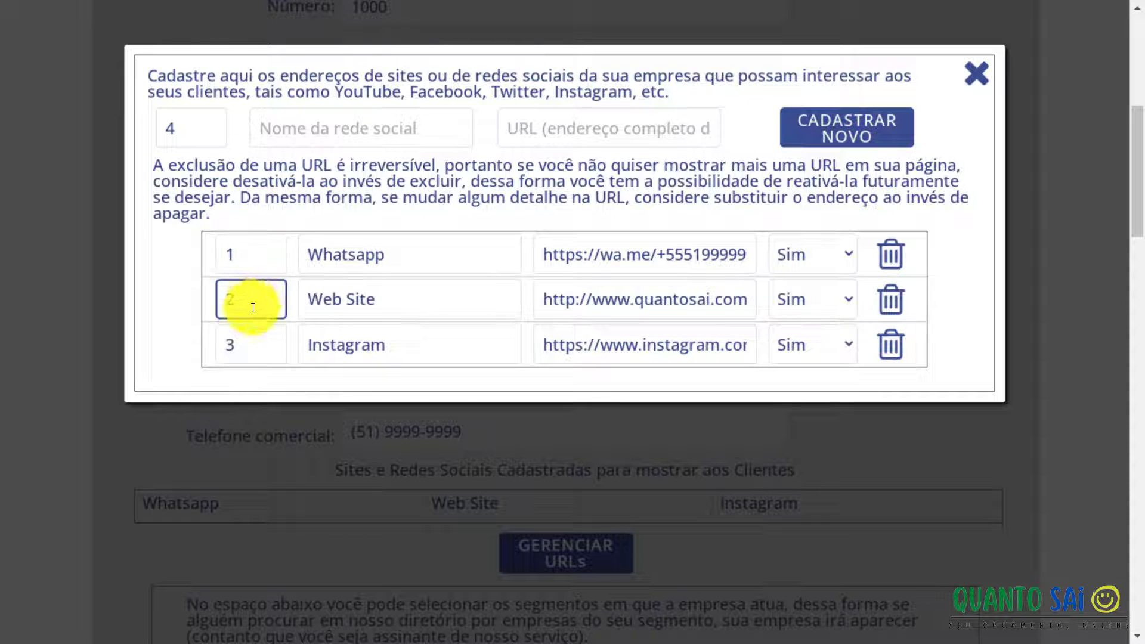
click(243, 342)
click(253, 250)
click(248, 302)
click(245, 334)
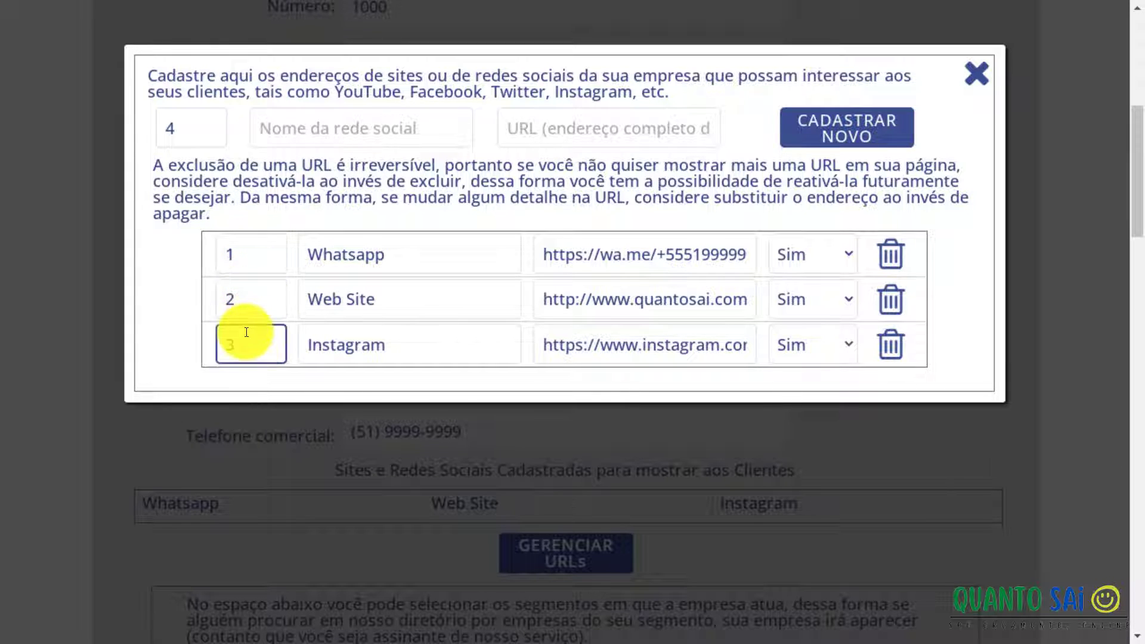
click(260, 289)
click(258, 260)
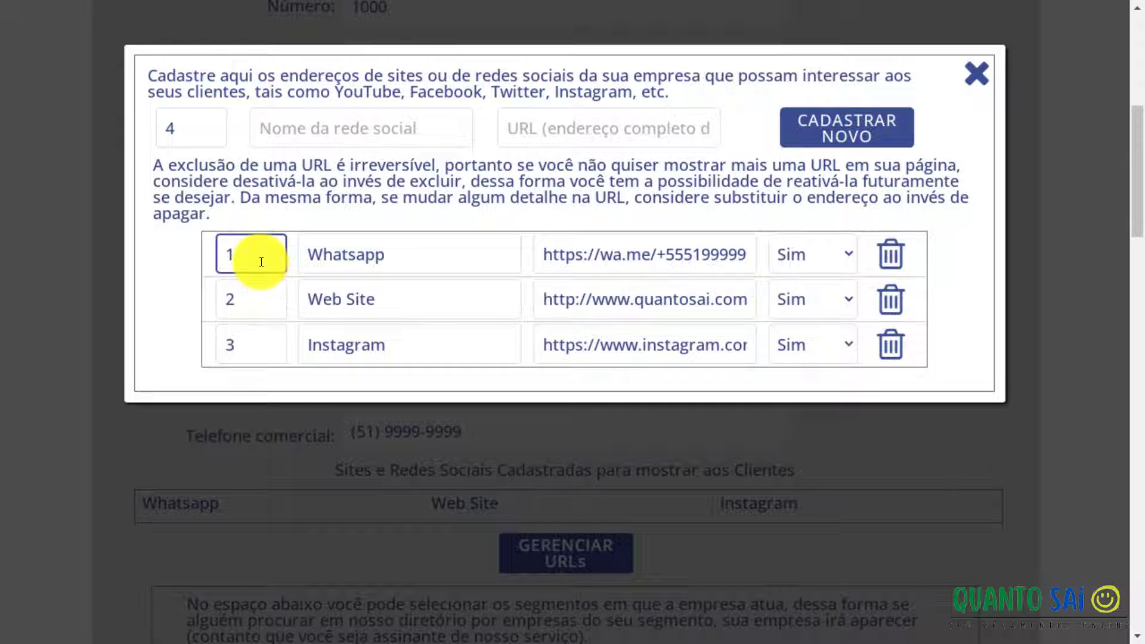
click(262, 302)
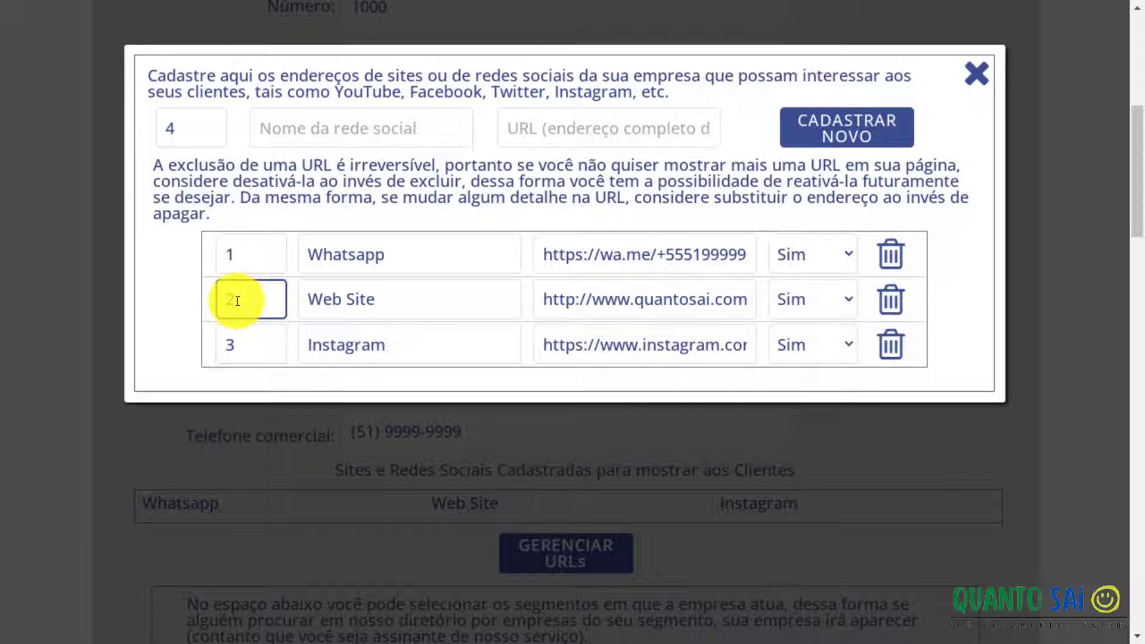
Change the Web Site link's order number from 2 to 3.
drag(237, 301, 154, 203)
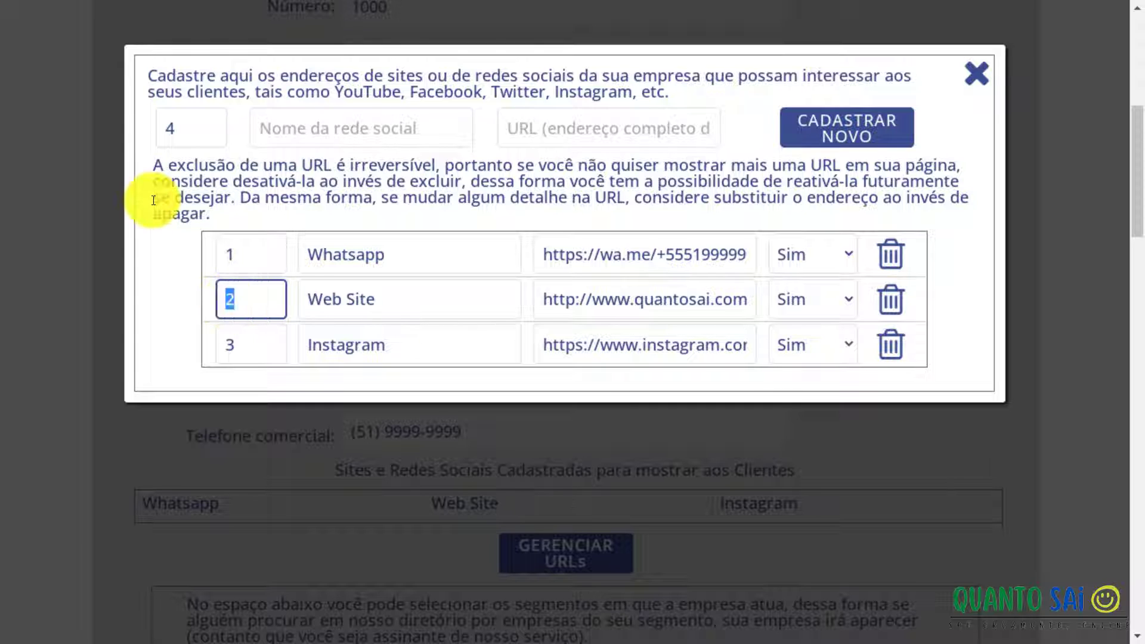
text(3)
click(316, 302)
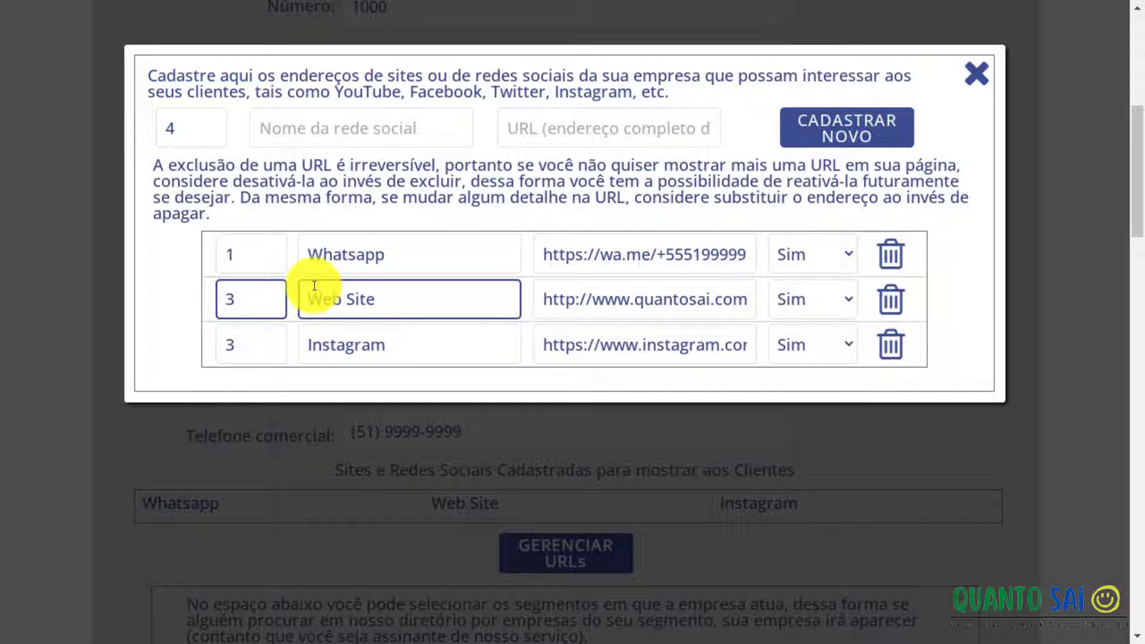
Set the Instagram link's order number to 2 so it sorts second.
click(238, 337)
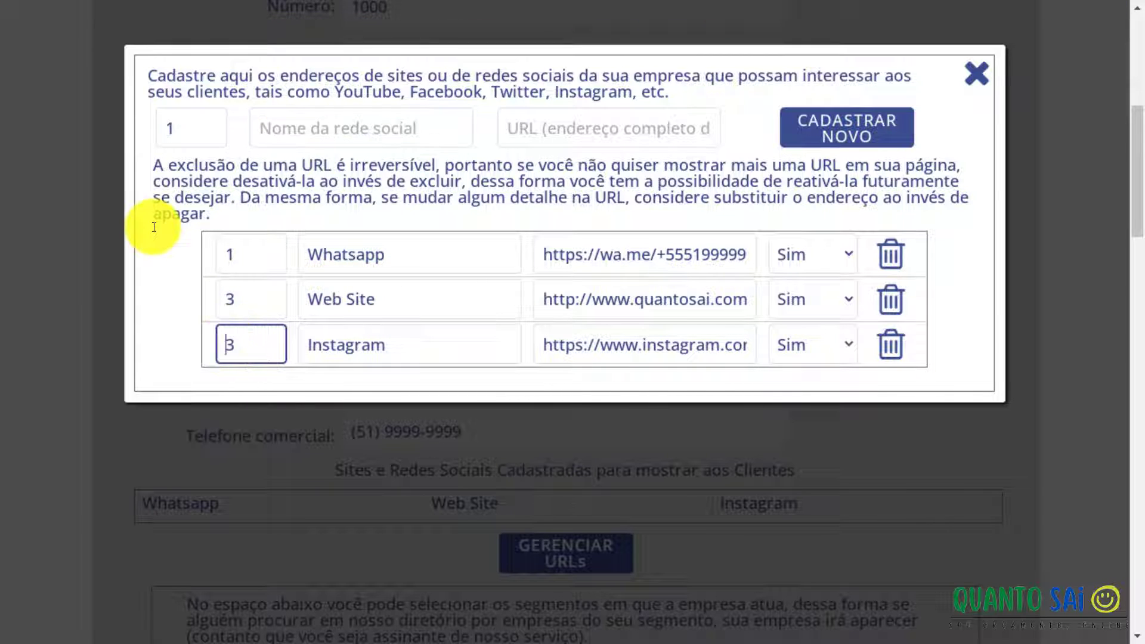
double_click(231, 341)
text(2)
click(238, 297)
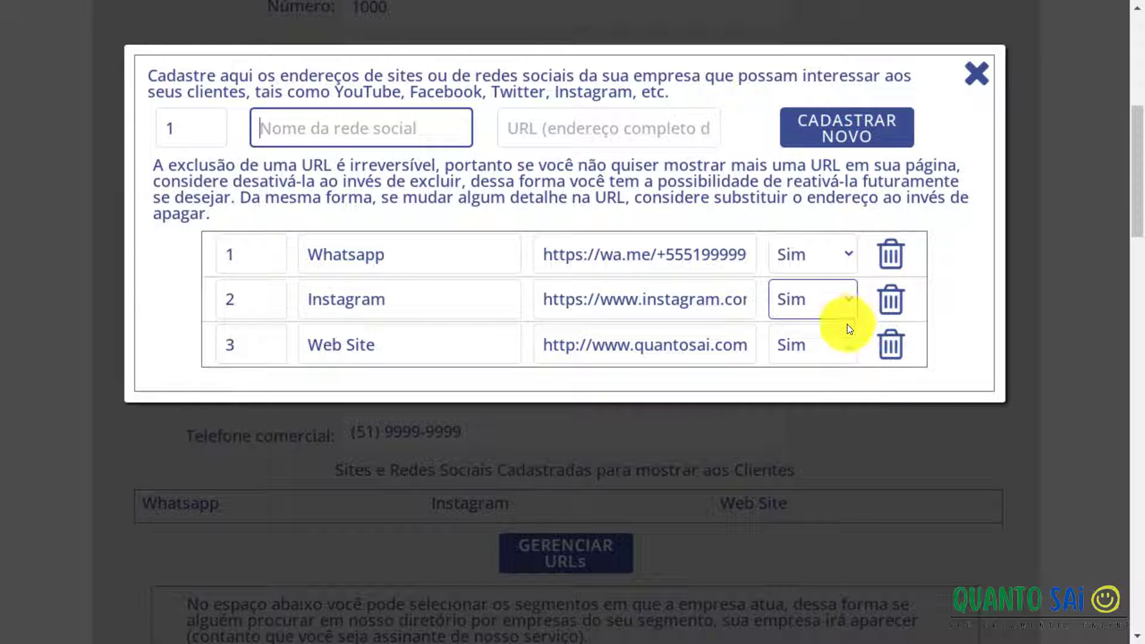
click(849, 339)
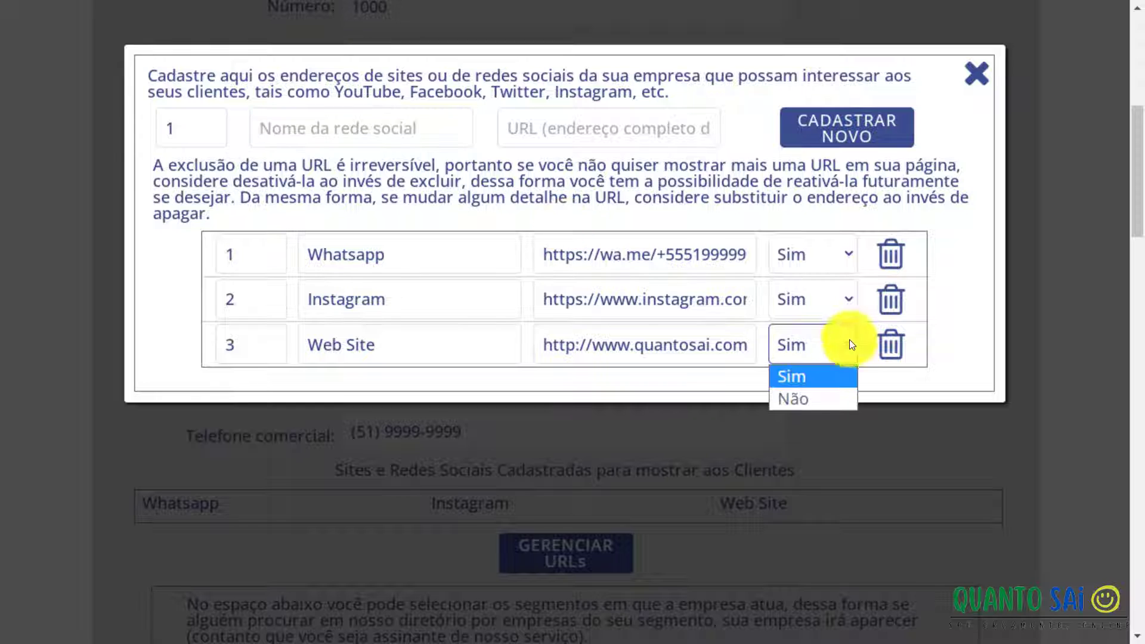
click(836, 398)
click(702, 331)
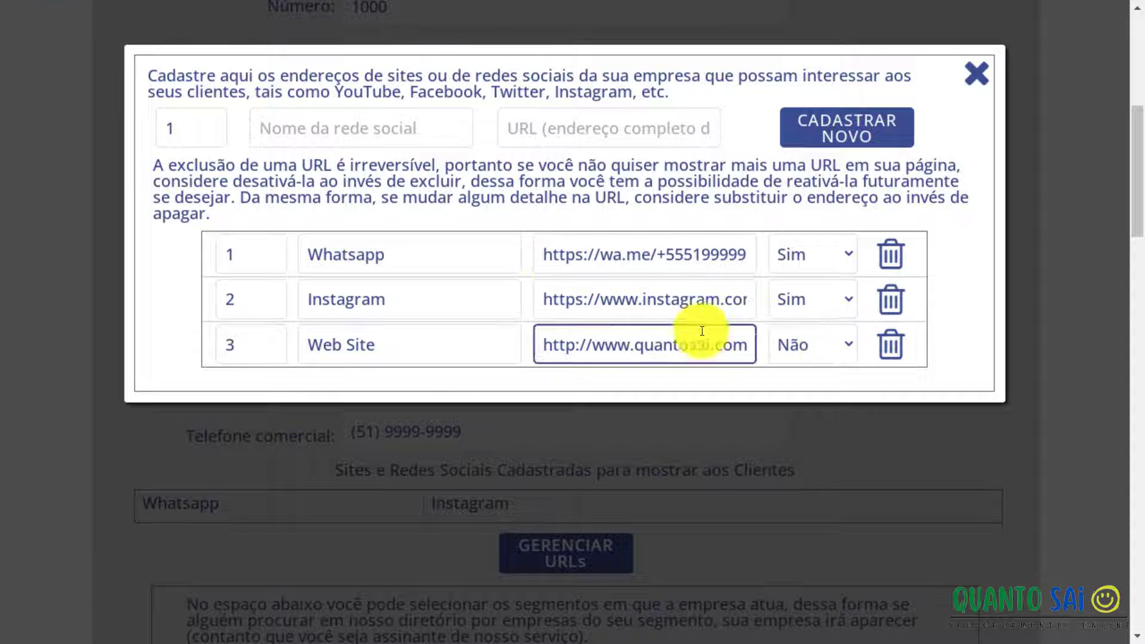
click(519, 300)
click(360, 349)
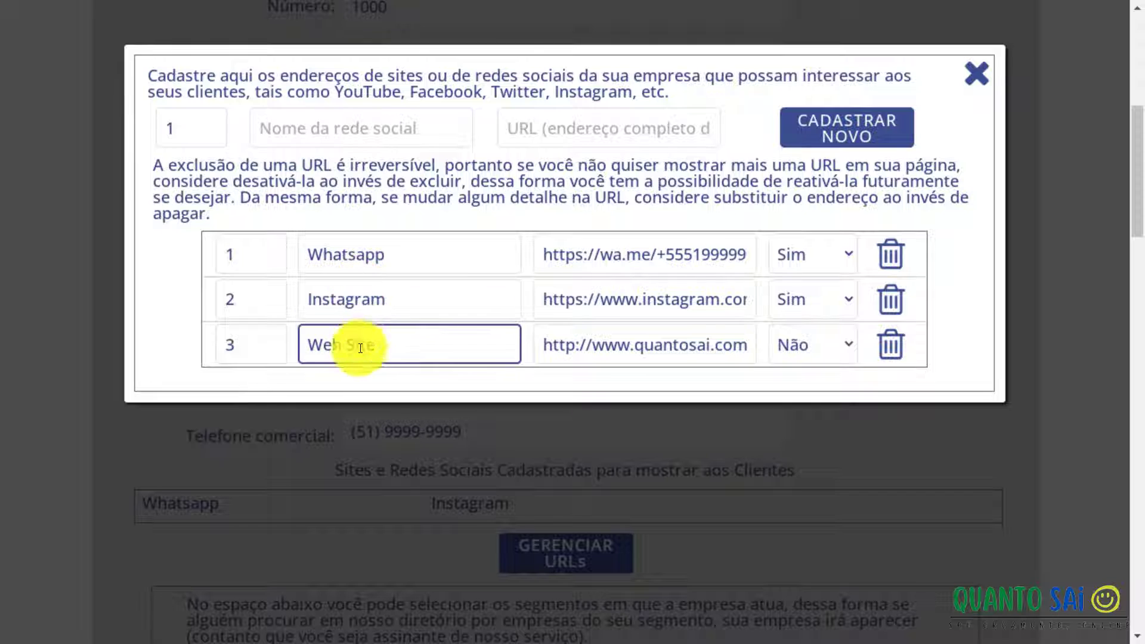
click(853, 345)
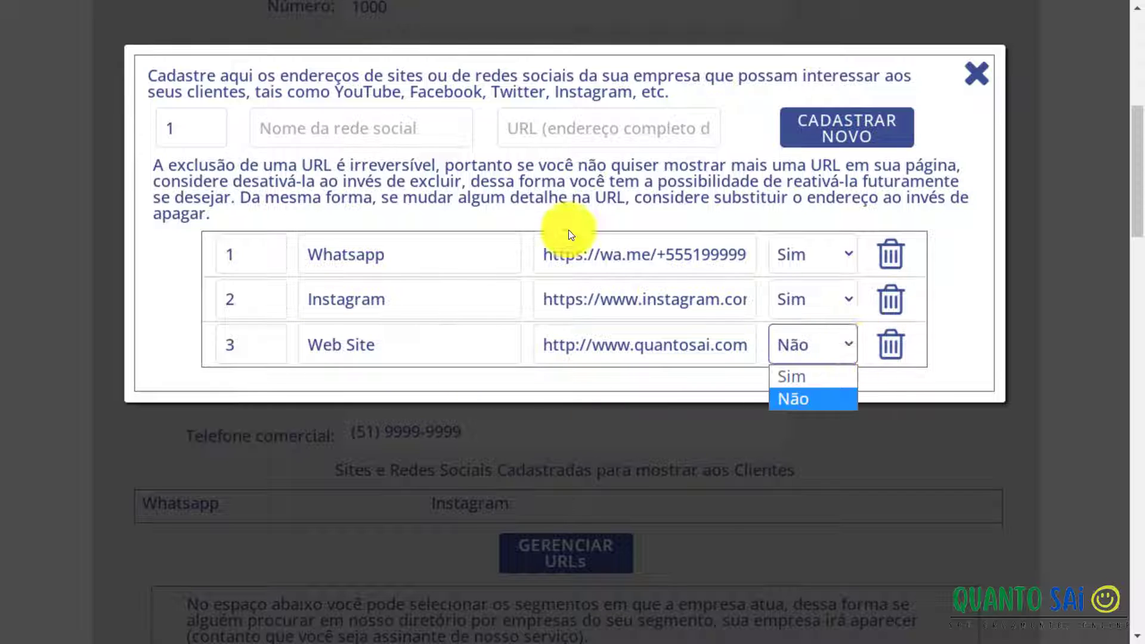
click(832, 374)
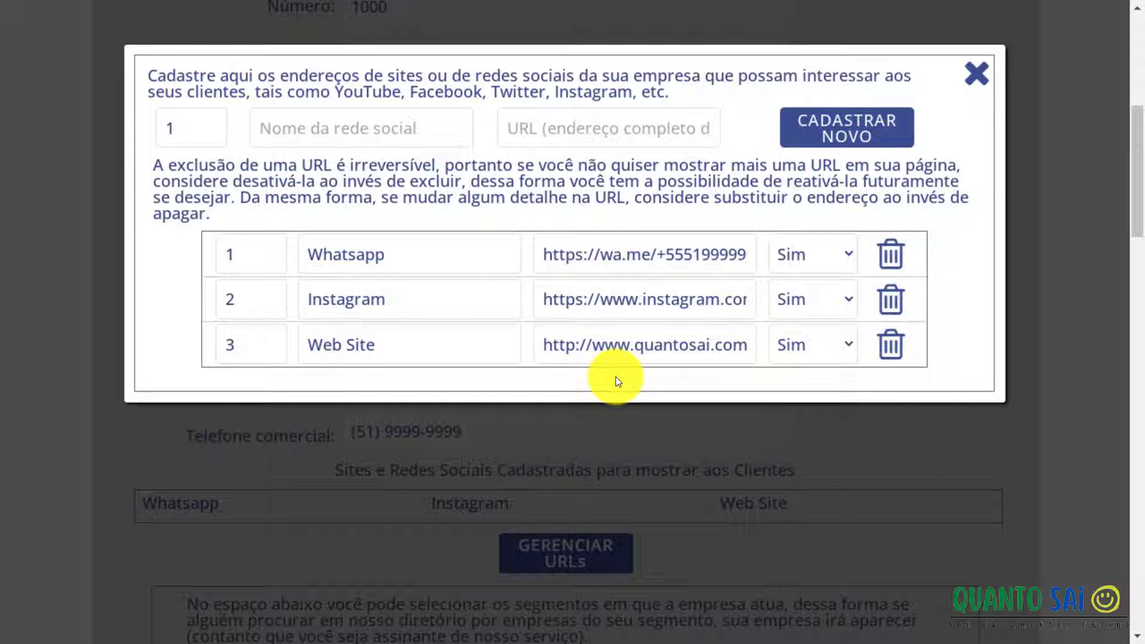
click(888, 346)
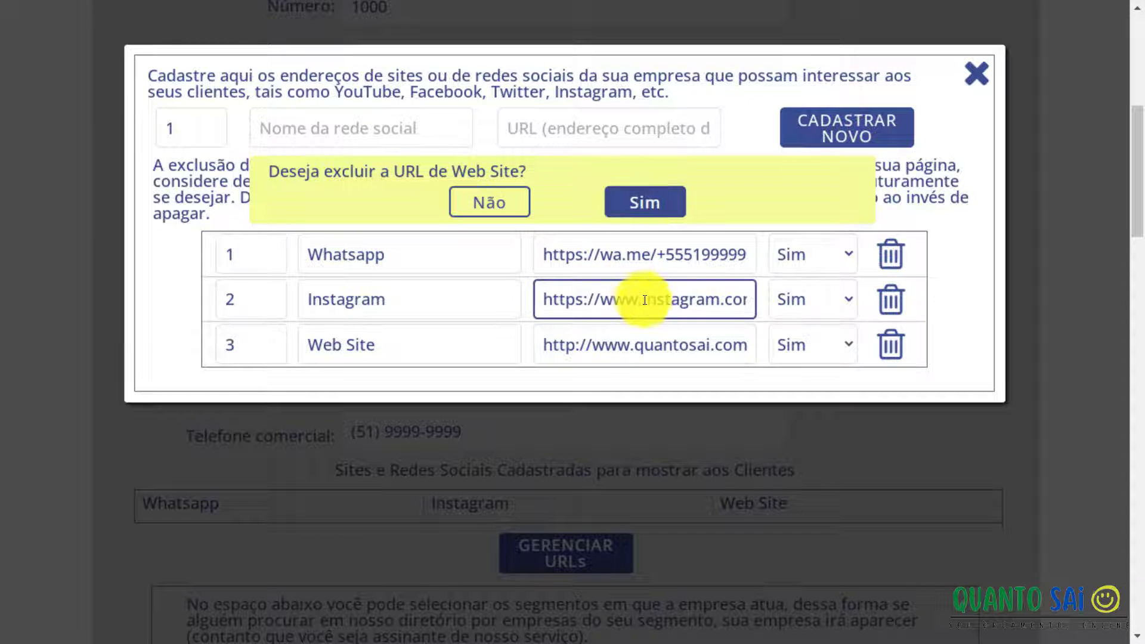
click(494, 210)
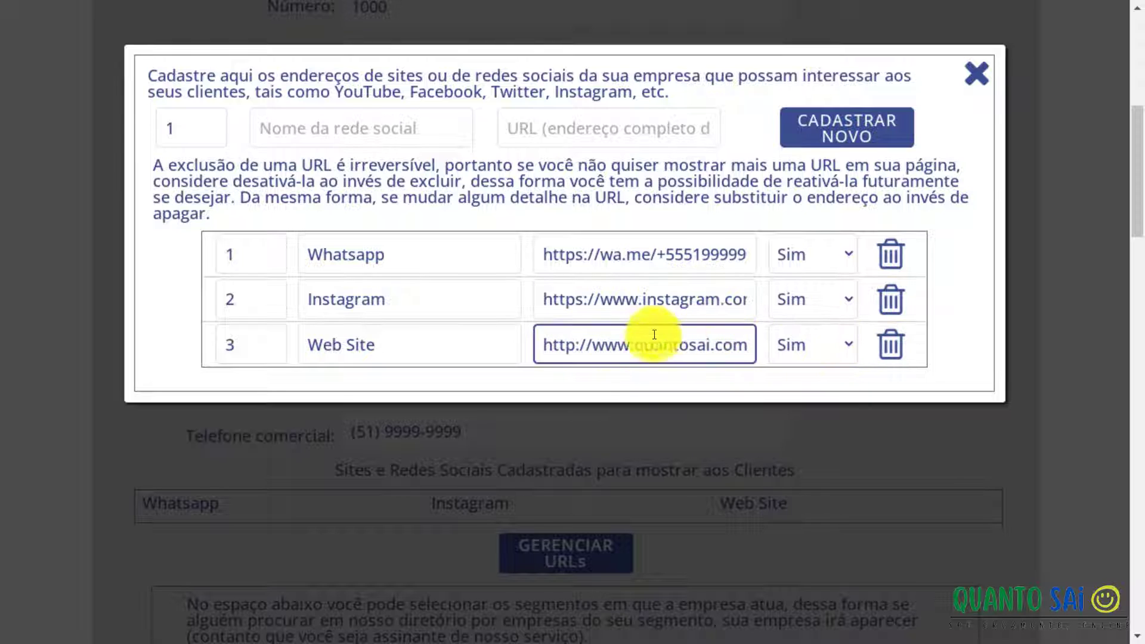
click(589, 298)
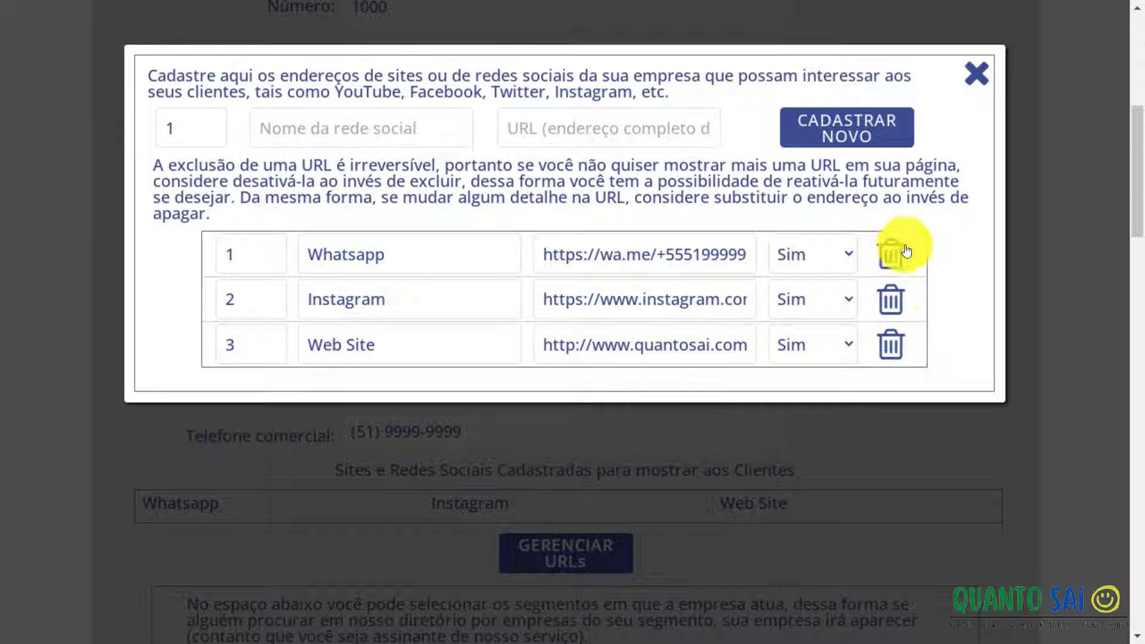
Close the URL window, then pick and save Controle de Pragas and Dedetização as segments.
click(981, 86)
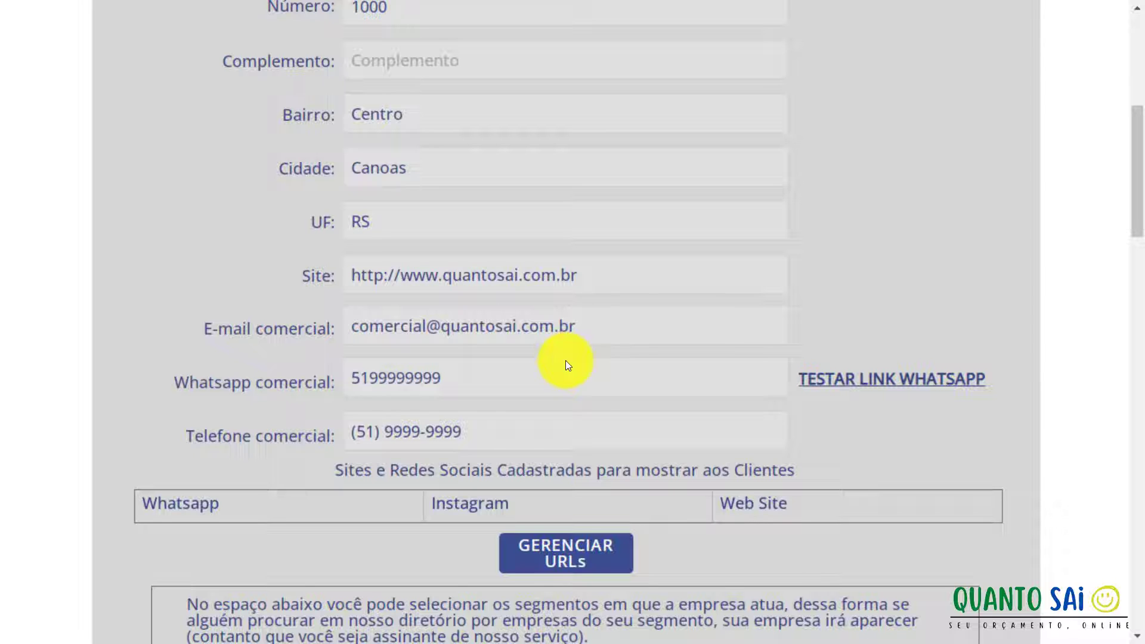
scroll(565, 360, down, 3)
scroll(566, 360, down, 3)
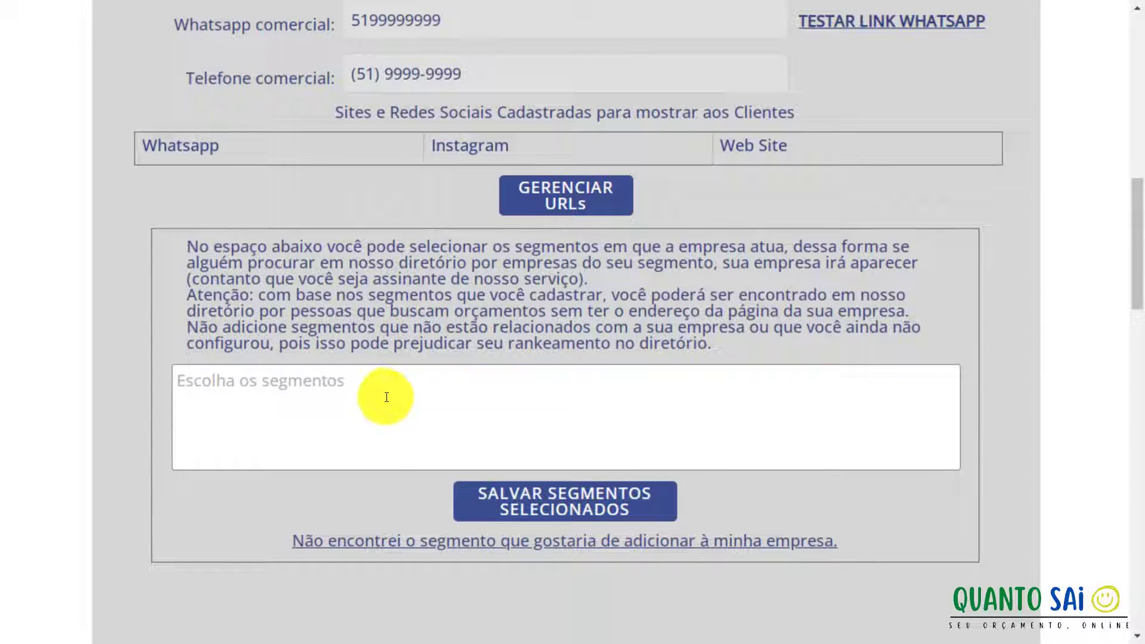
click(287, 386)
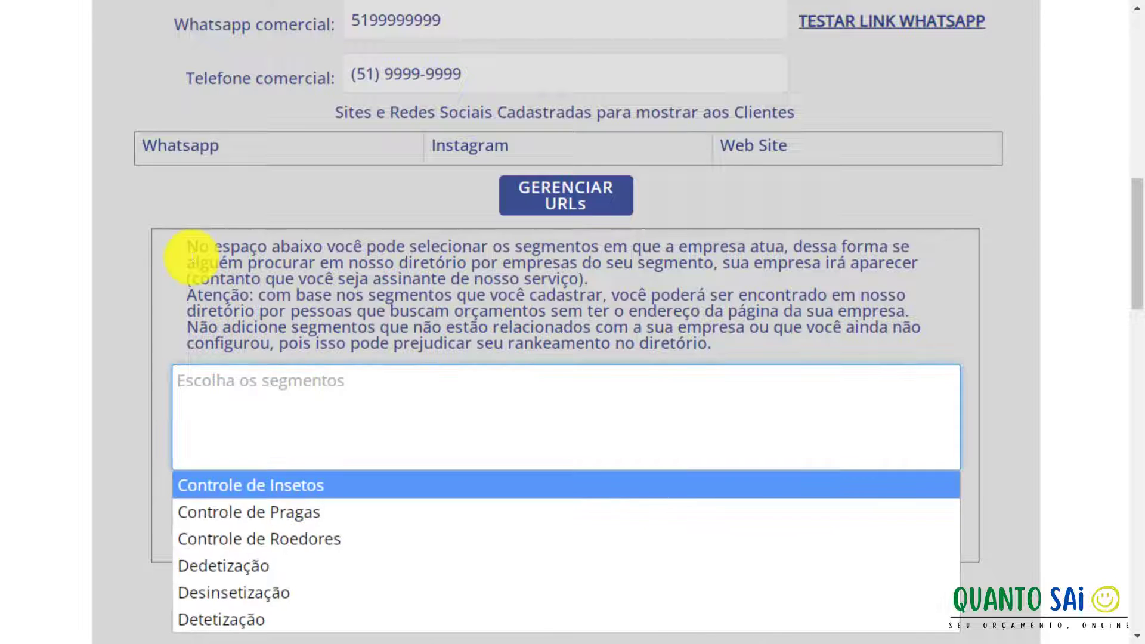
click(277, 508)
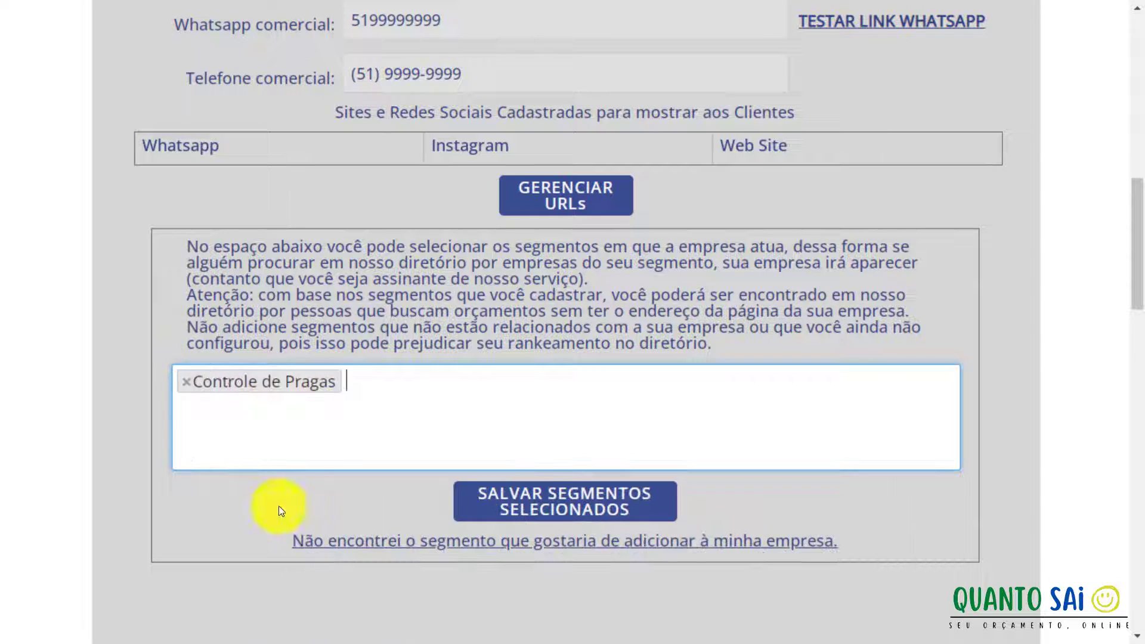
click(363, 398)
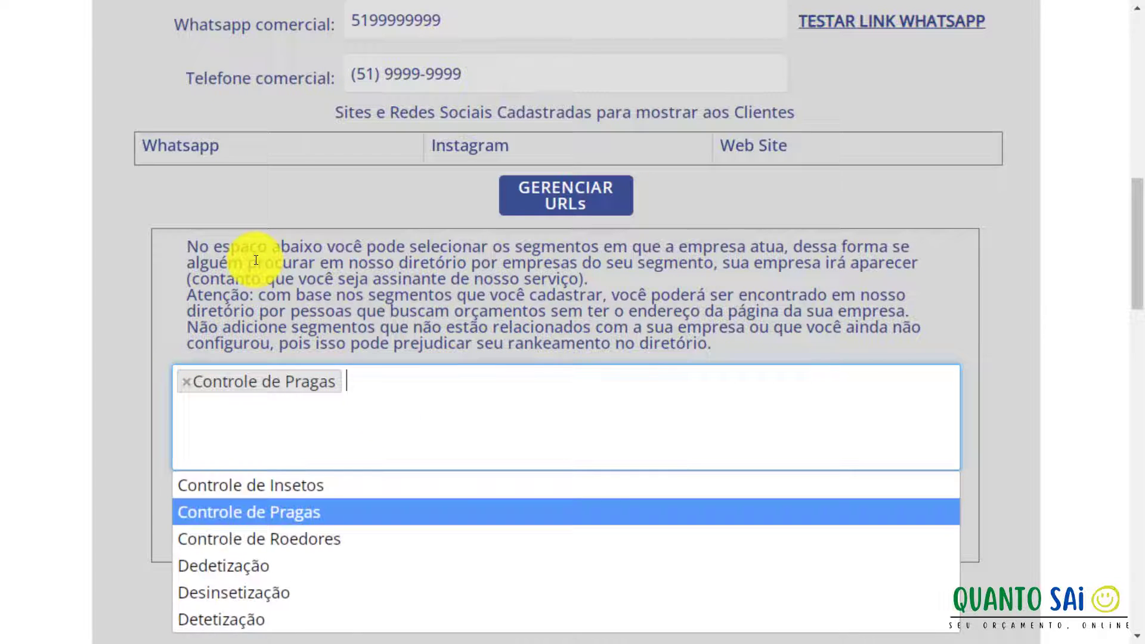
click(250, 563)
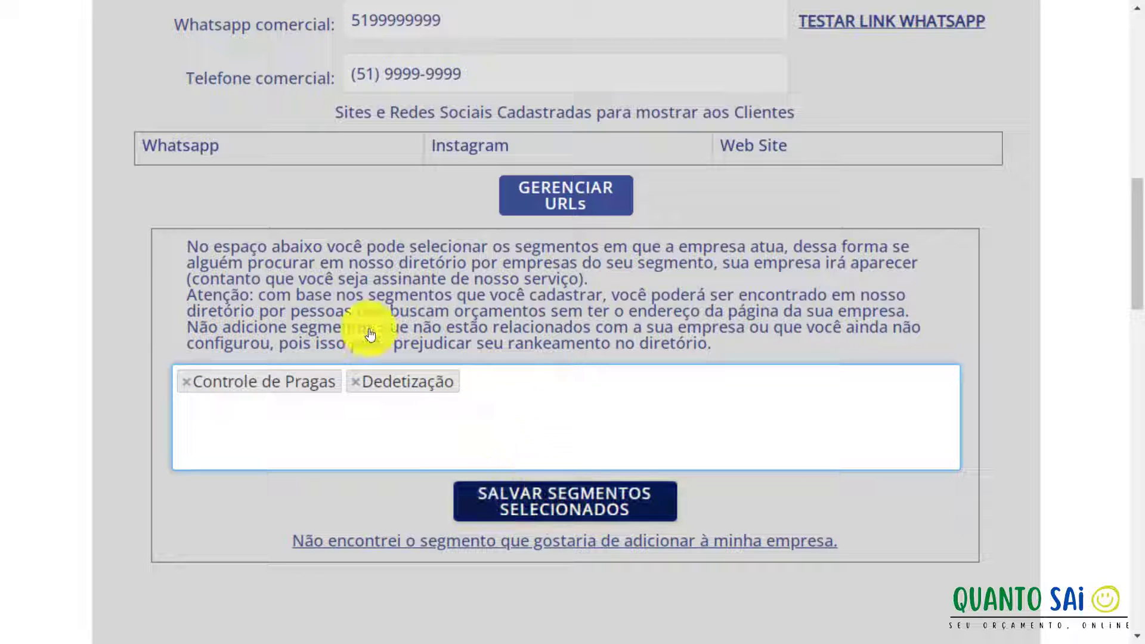
click(318, 489)
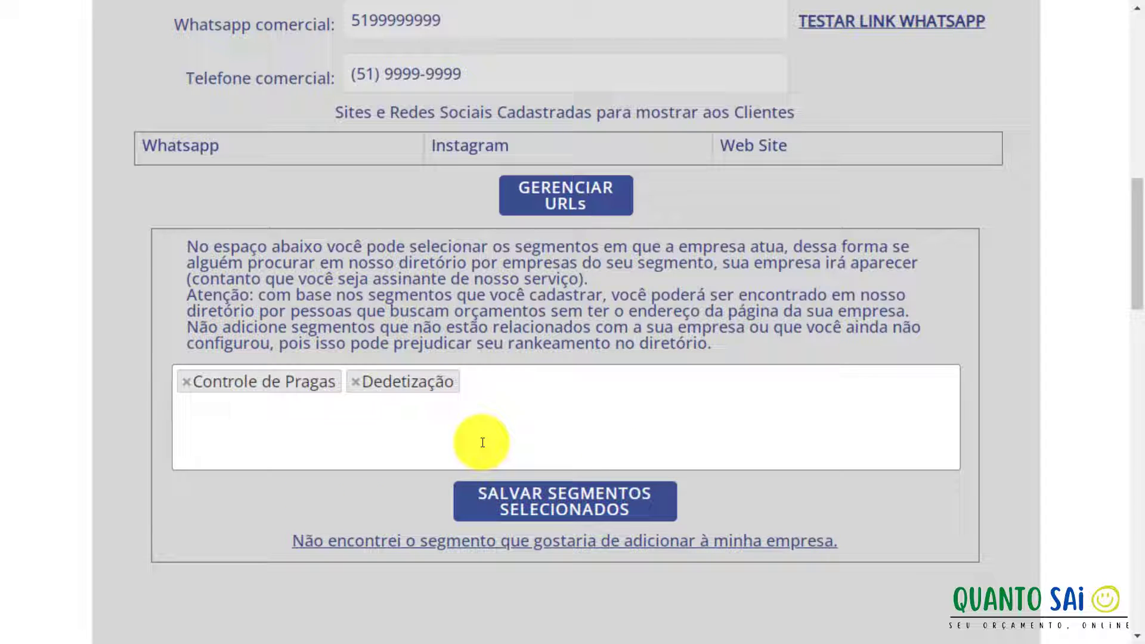
scroll(481, 442, up, 6)
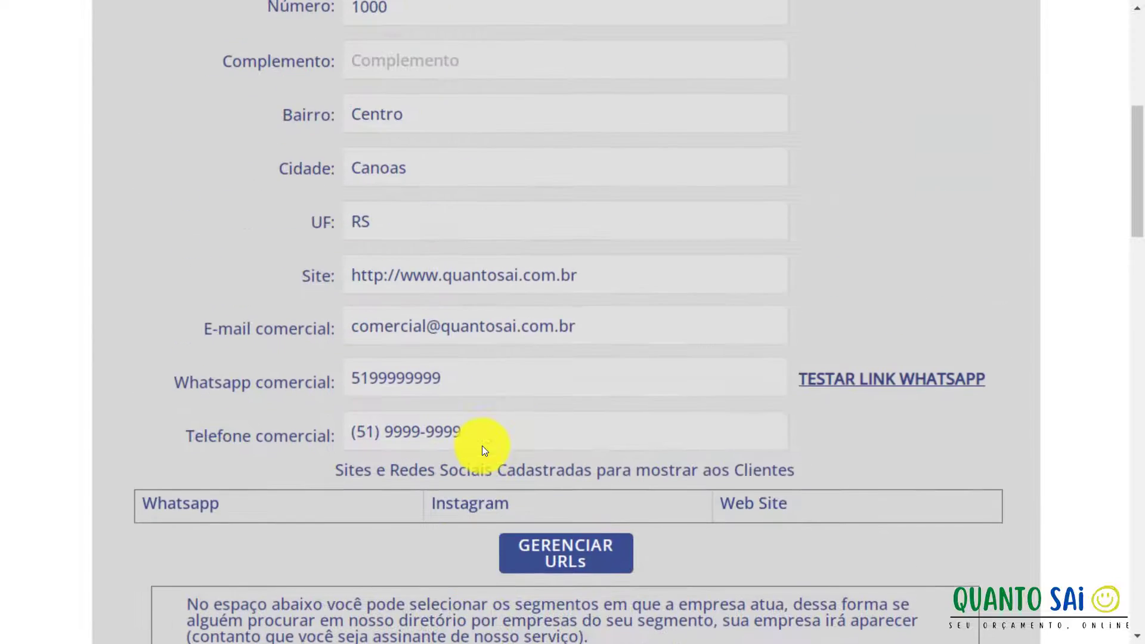
scroll(482, 446, up, 7)
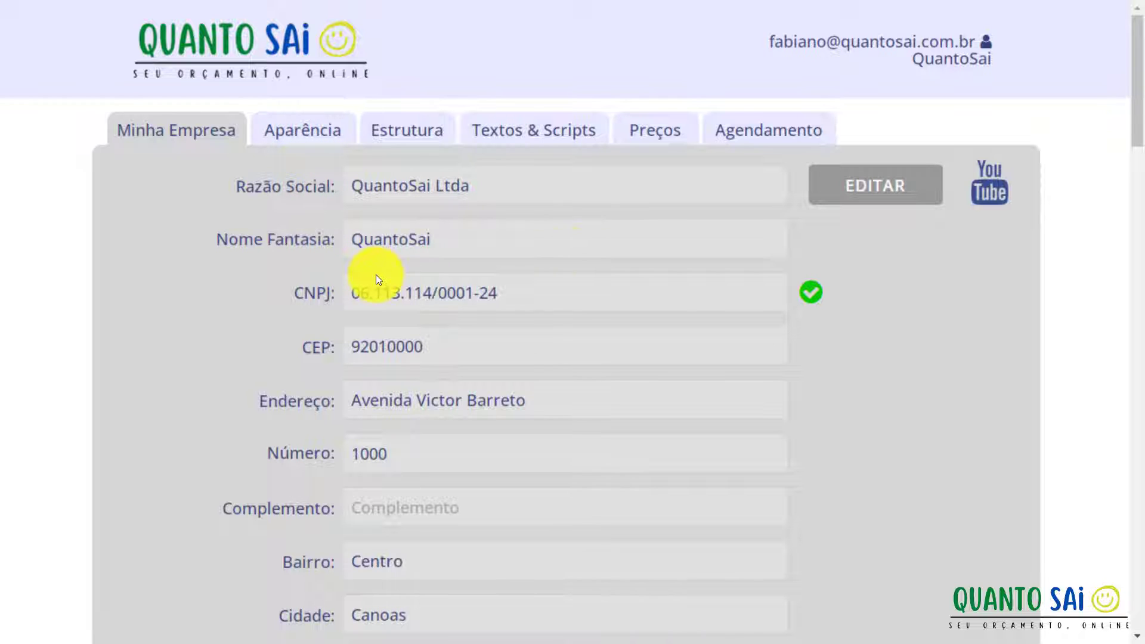
click(296, 131)
click(429, 132)
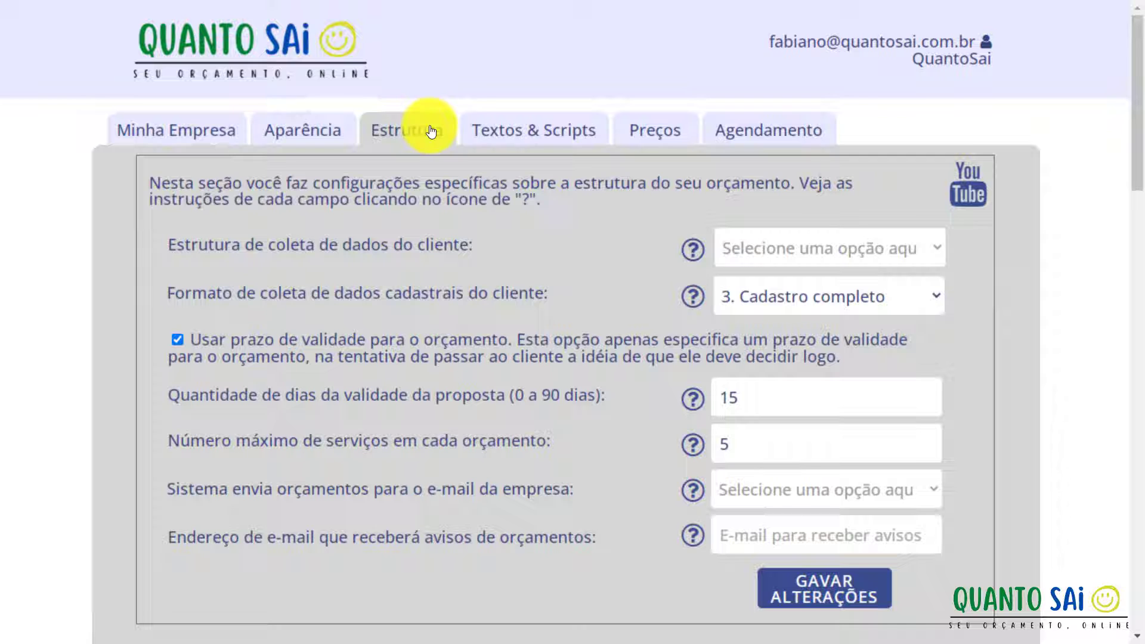
click(513, 138)
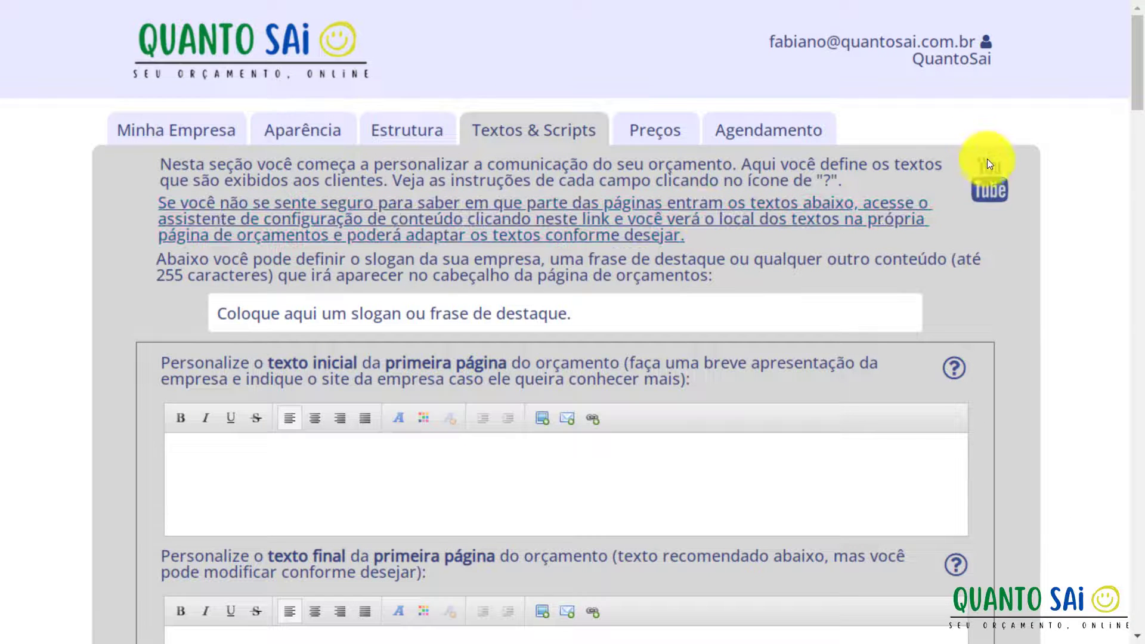
click(412, 133)
click(293, 134)
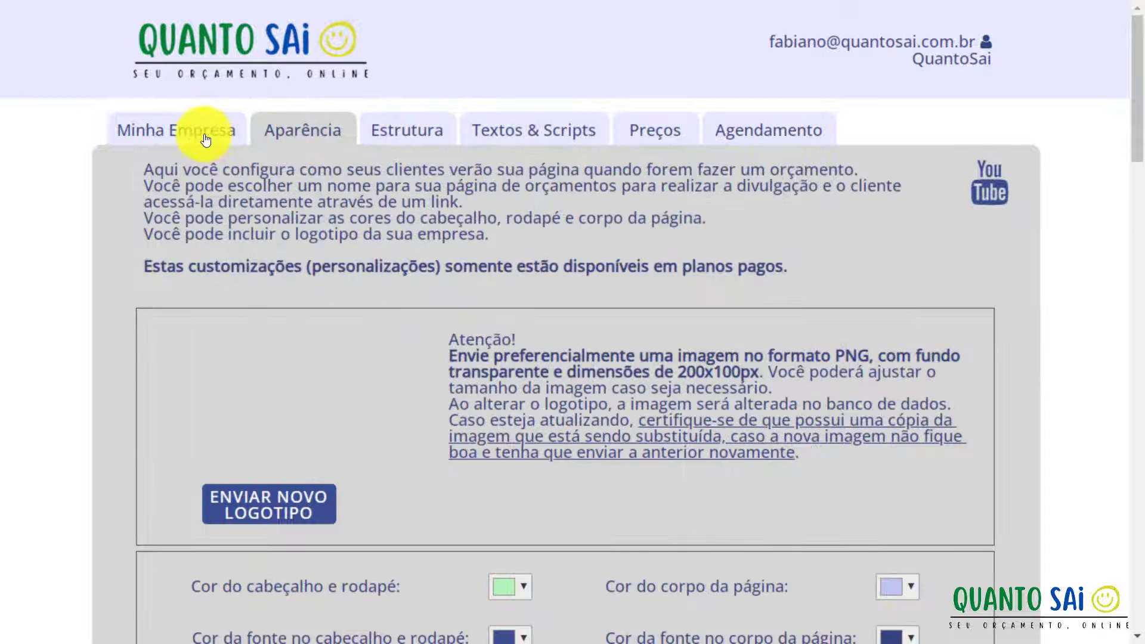
click(179, 131)
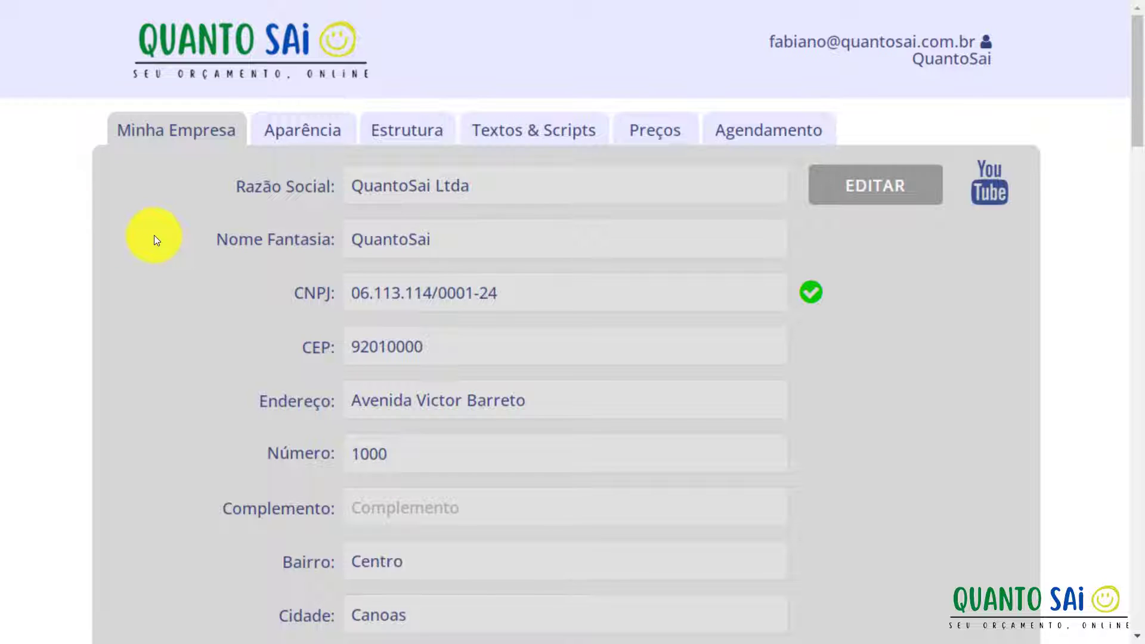
Close the app tab and start 'Configurações visuais/aparência' from the Novo Usuário checklist, full screen.
key(F11)
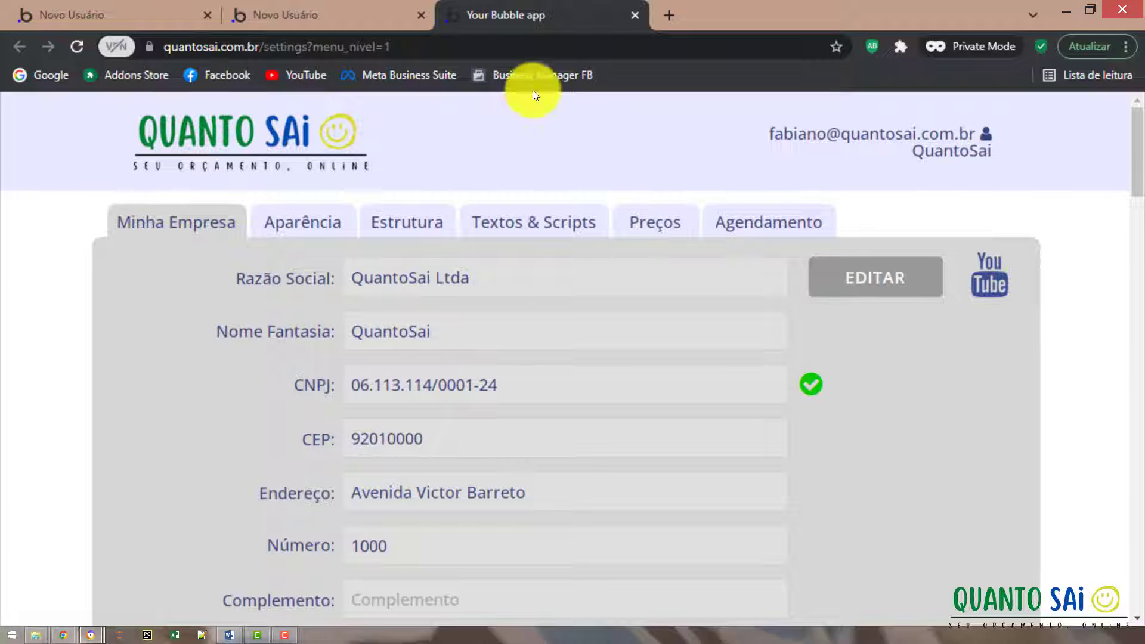
key(ctrl+w)
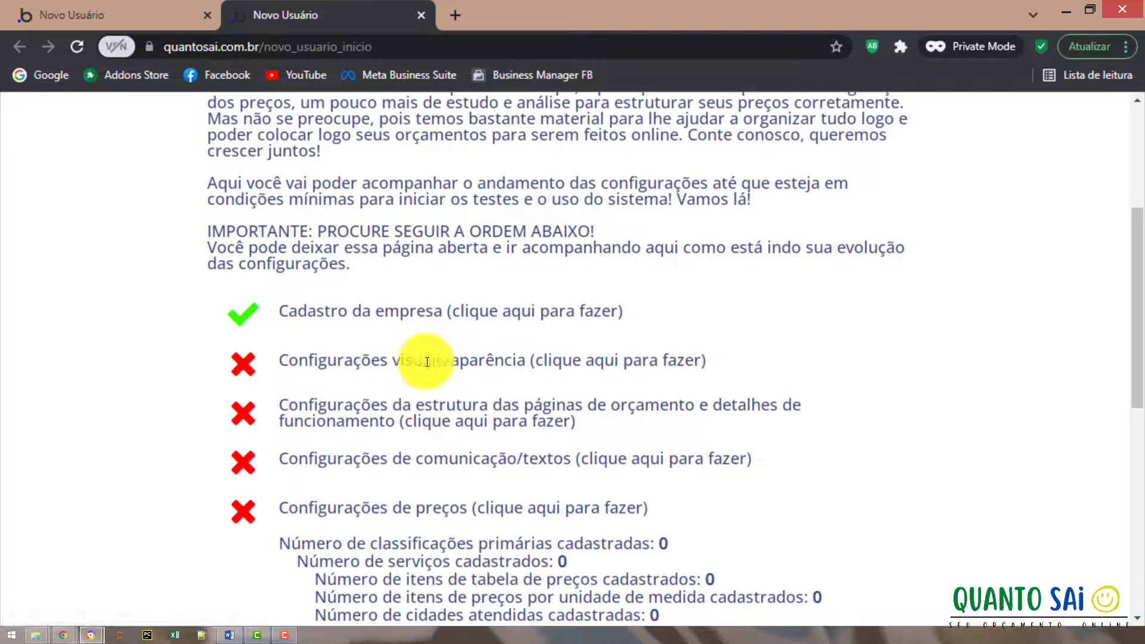
click(542, 368)
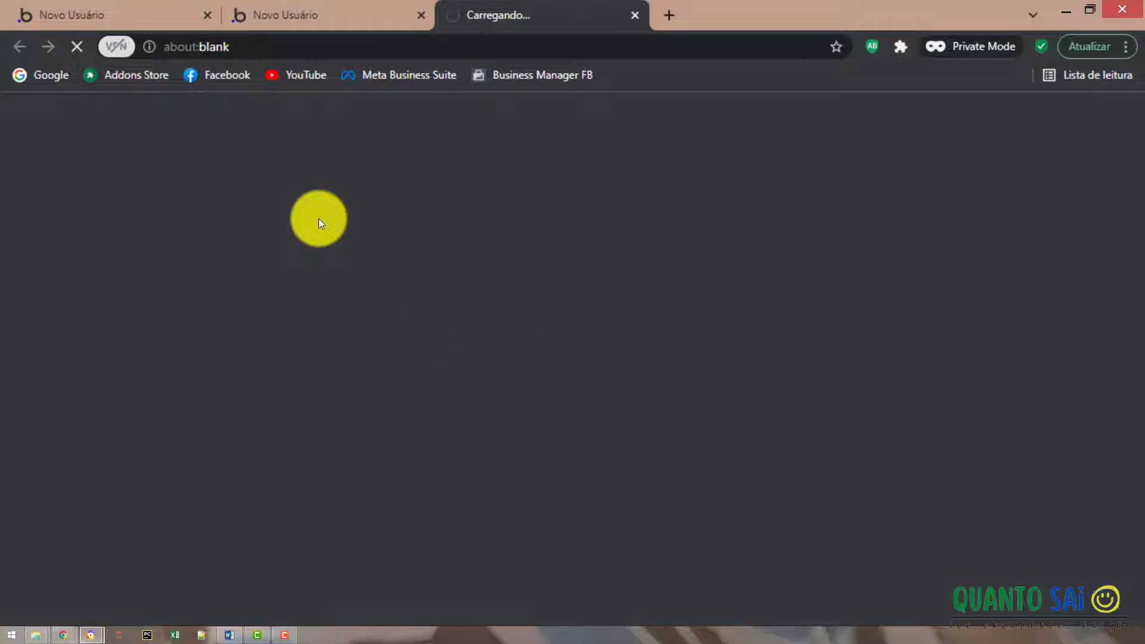
key(F11)
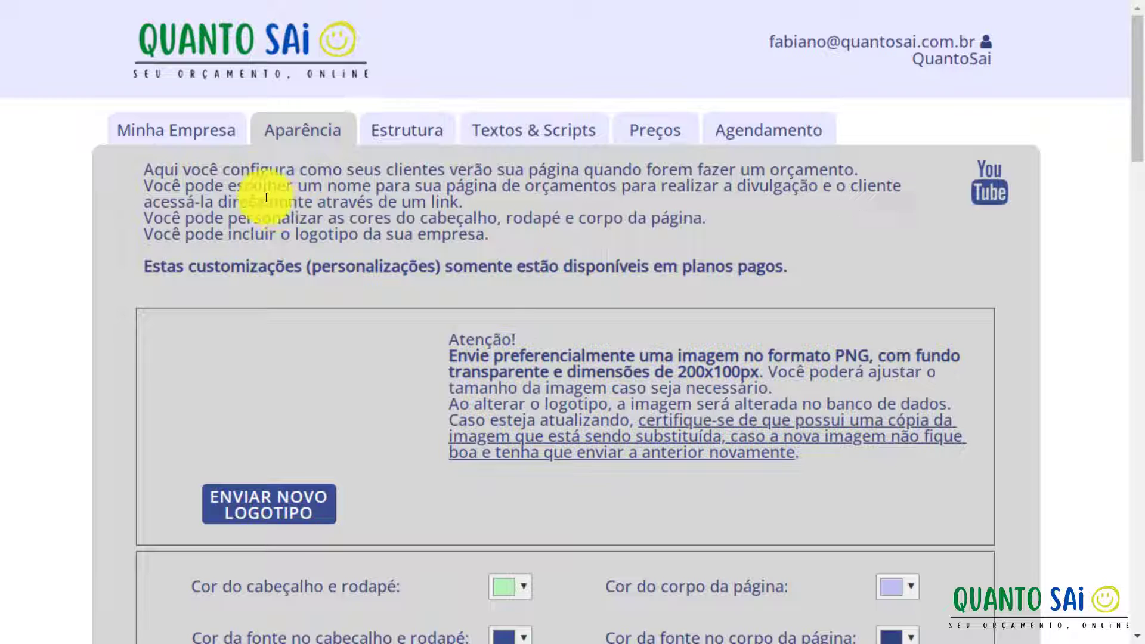
click(200, 138)
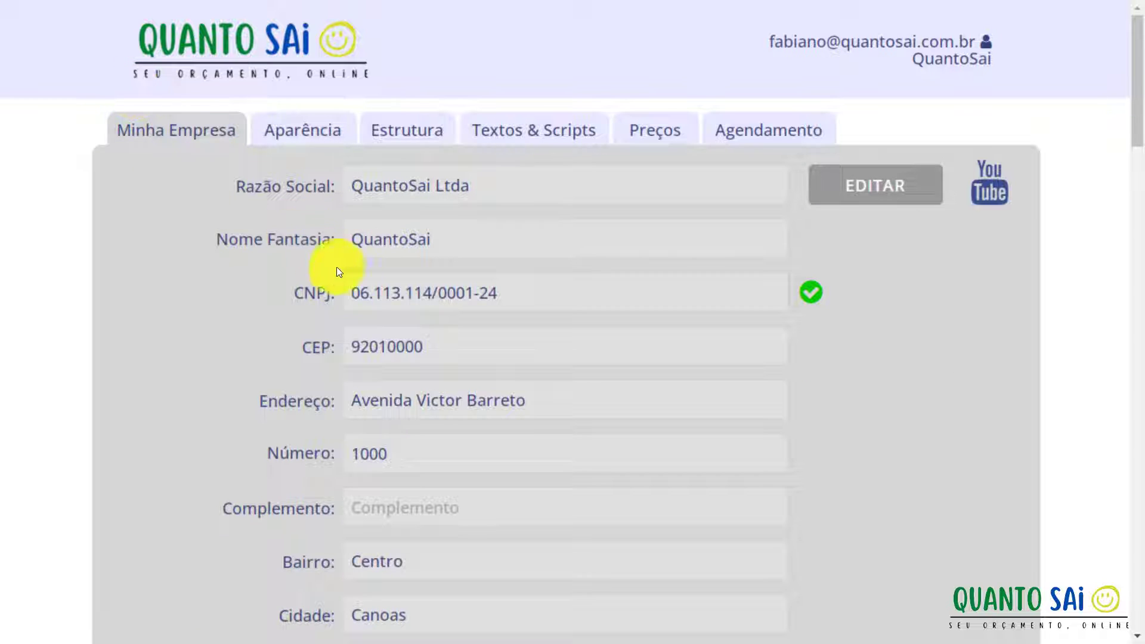
click(288, 150)
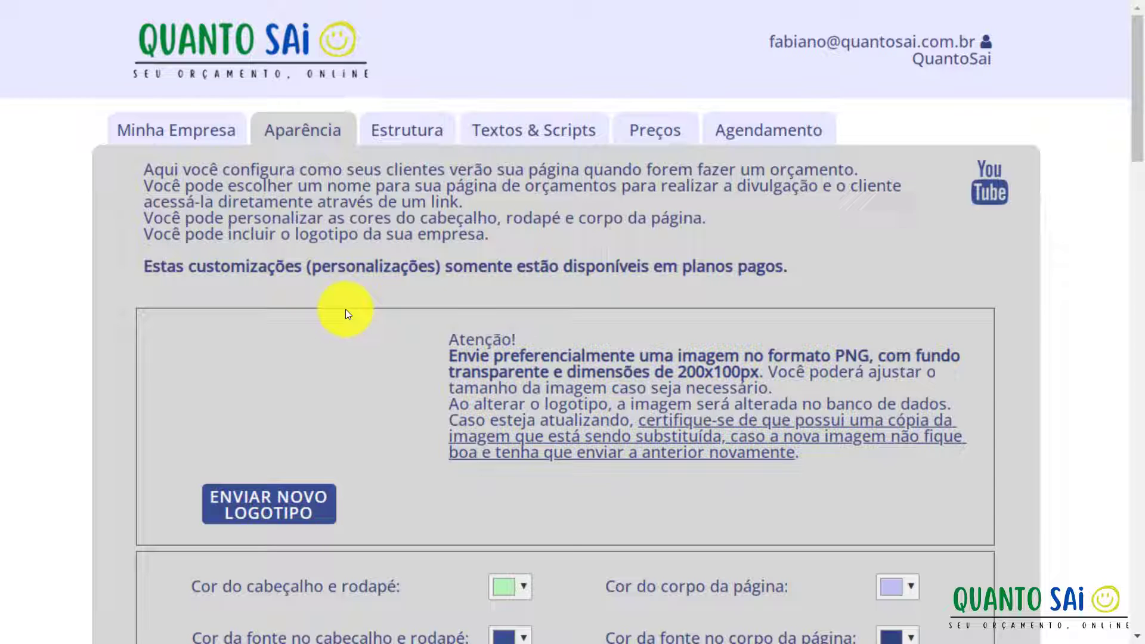
click(152, 131)
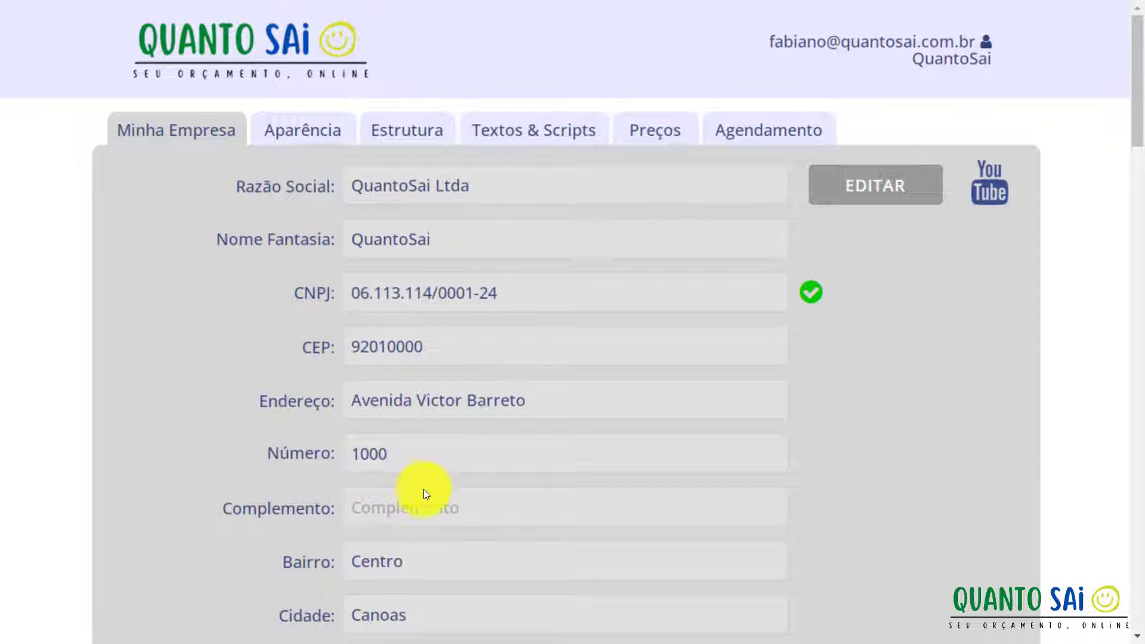
scroll(424, 494, down, 8)
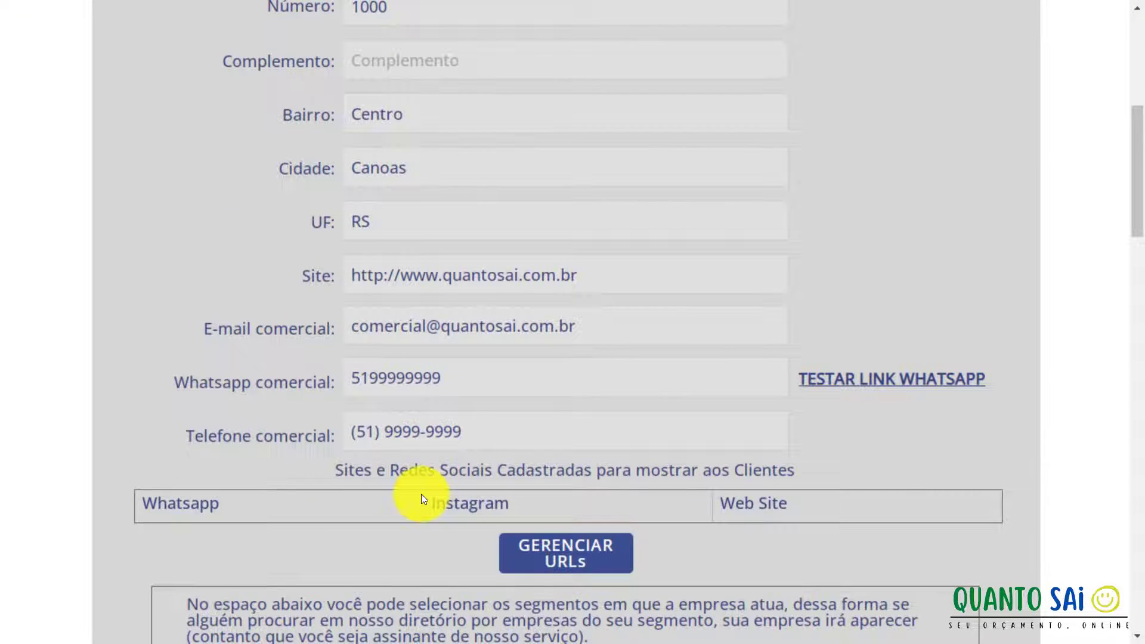
scroll(421, 494, up, 8)
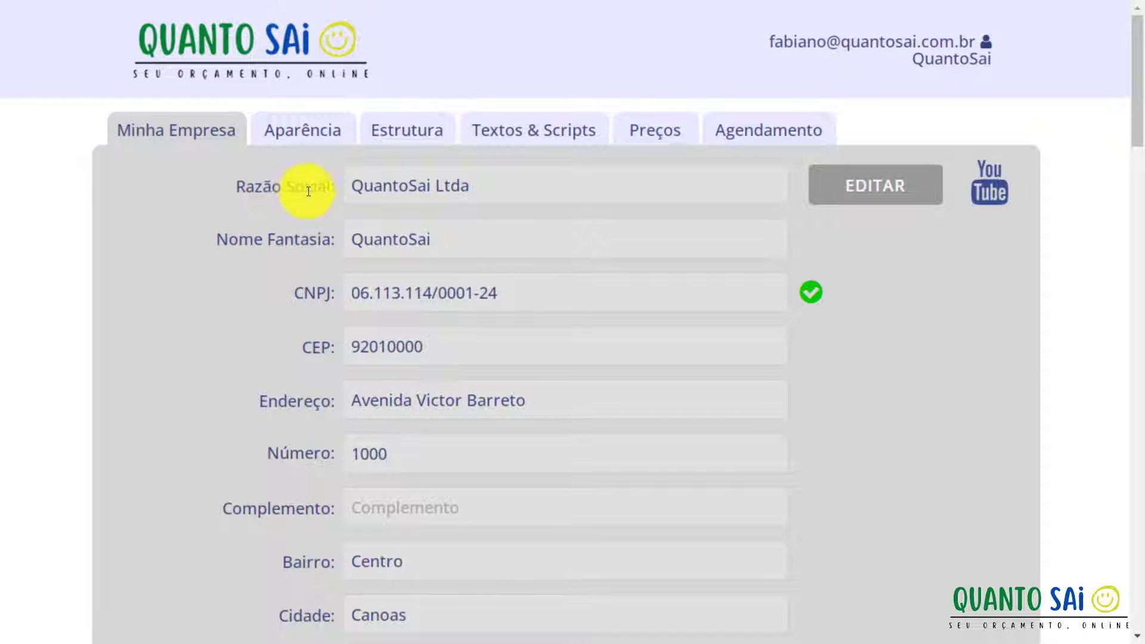
Switch to the Aparência tab and look over its logo, colour and nickname sections.
click(316, 139)
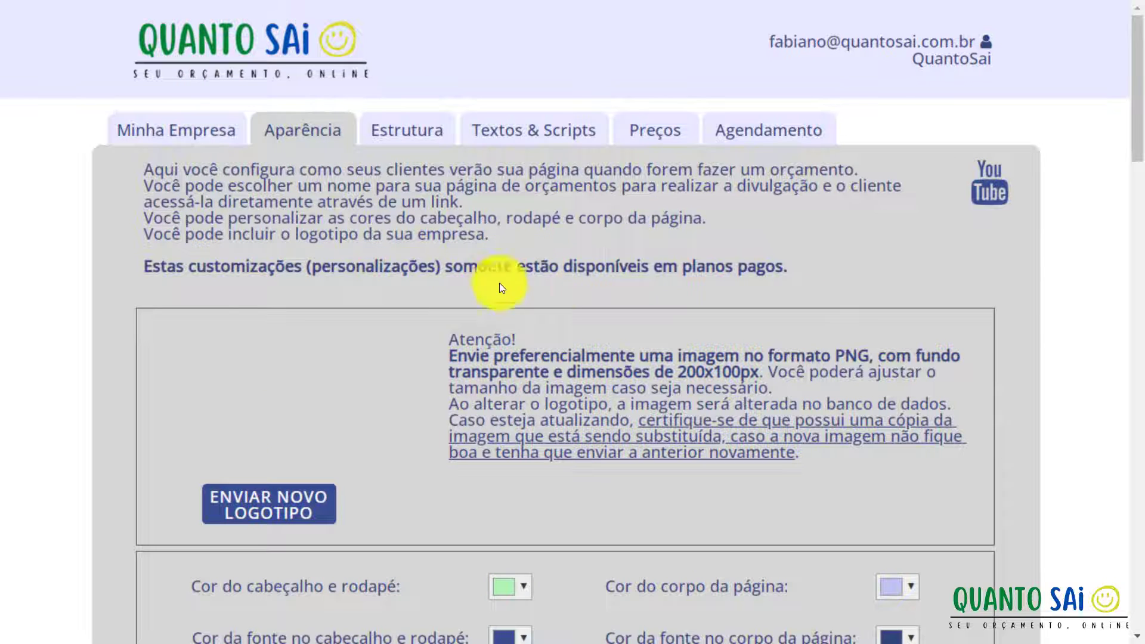
scroll(311, 262, down, 2)
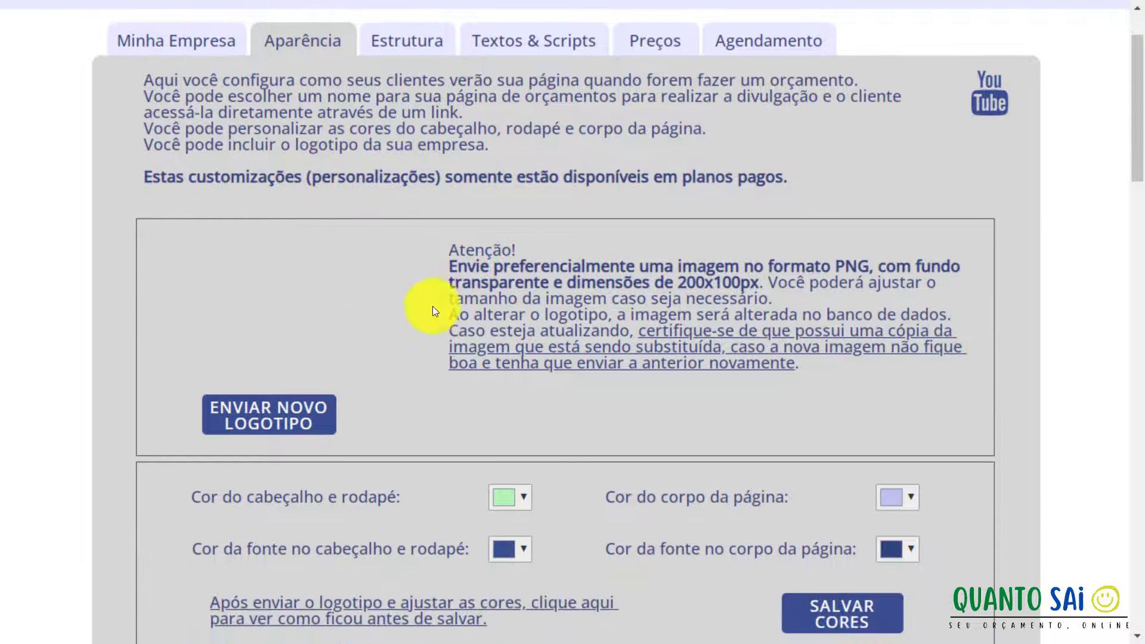
scroll(307, 371, down, 2)
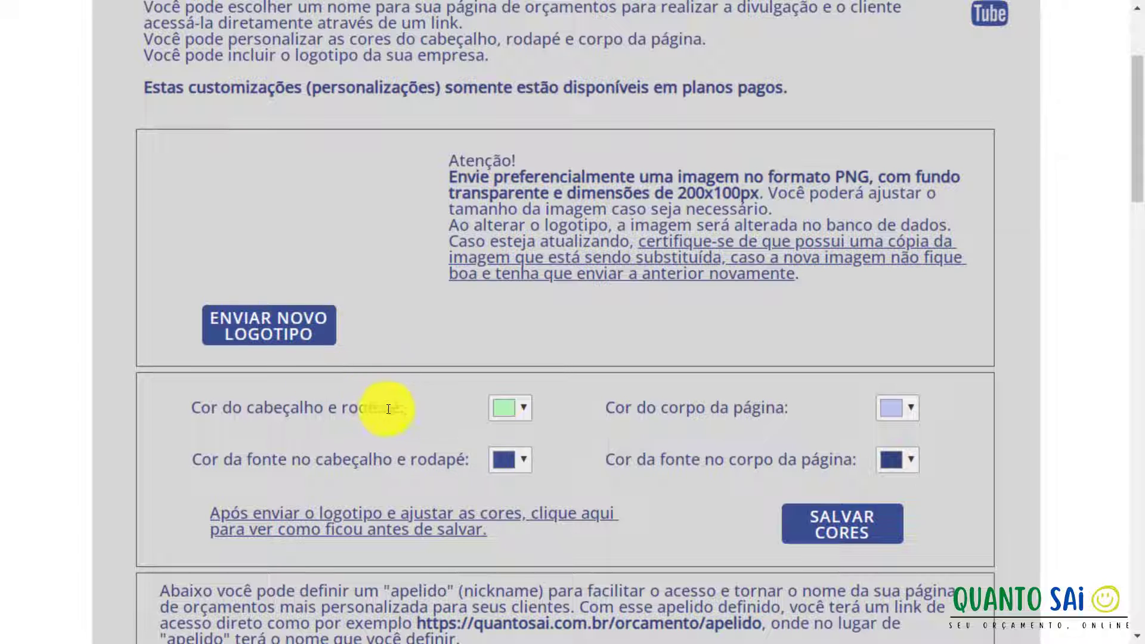
scroll(413, 414, down, 2)
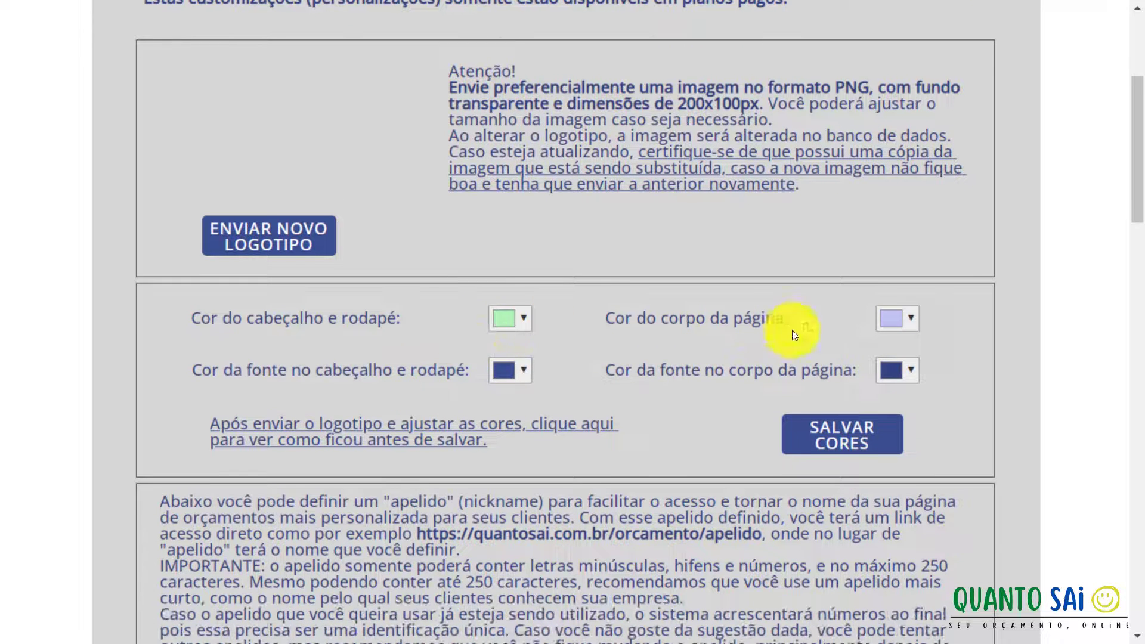
scroll(511, 369, down, 4)
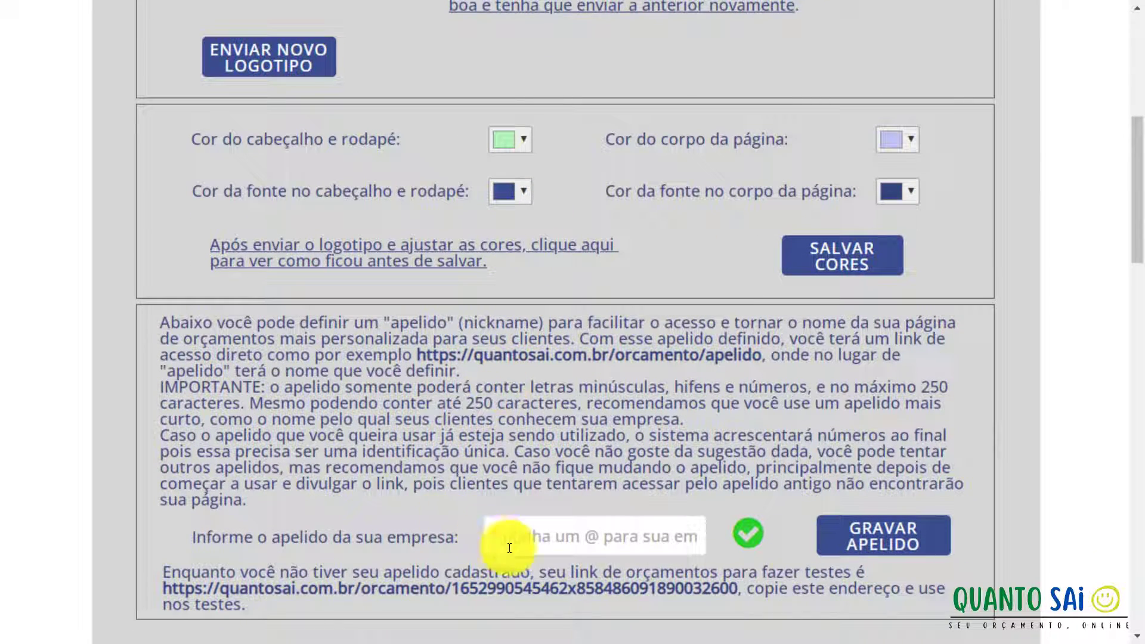
click(541, 538)
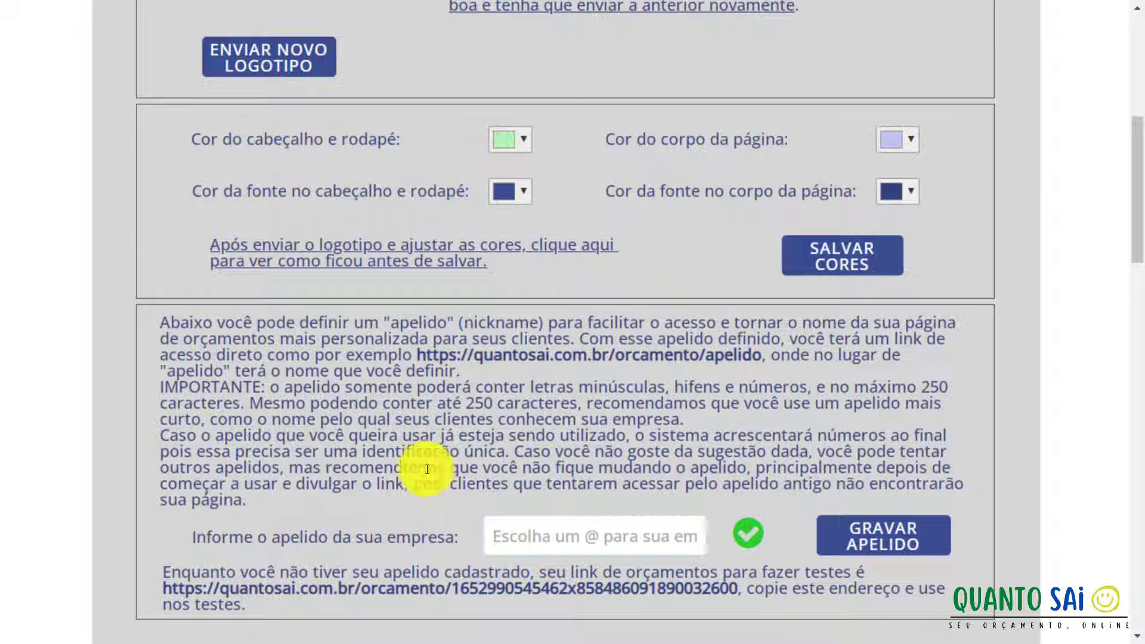
scroll(411, 459, up, 1)
scroll(411, 459, up, 7)
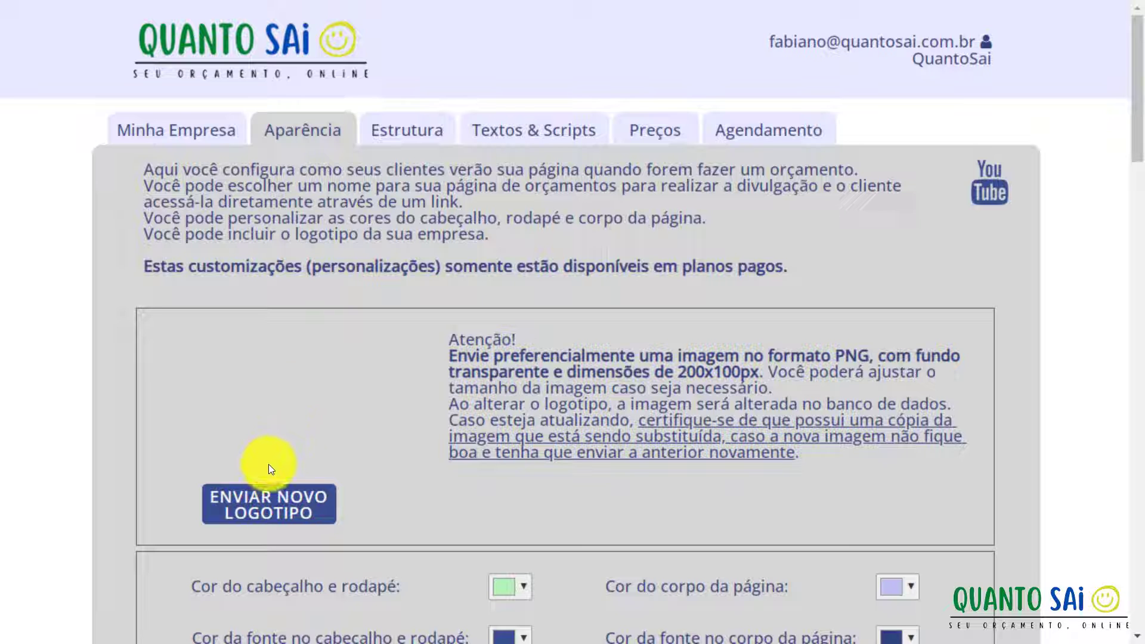
Choose Quanto3-removebg-preview.png from the Orcamentos folder as the new logo image.
click(277, 500)
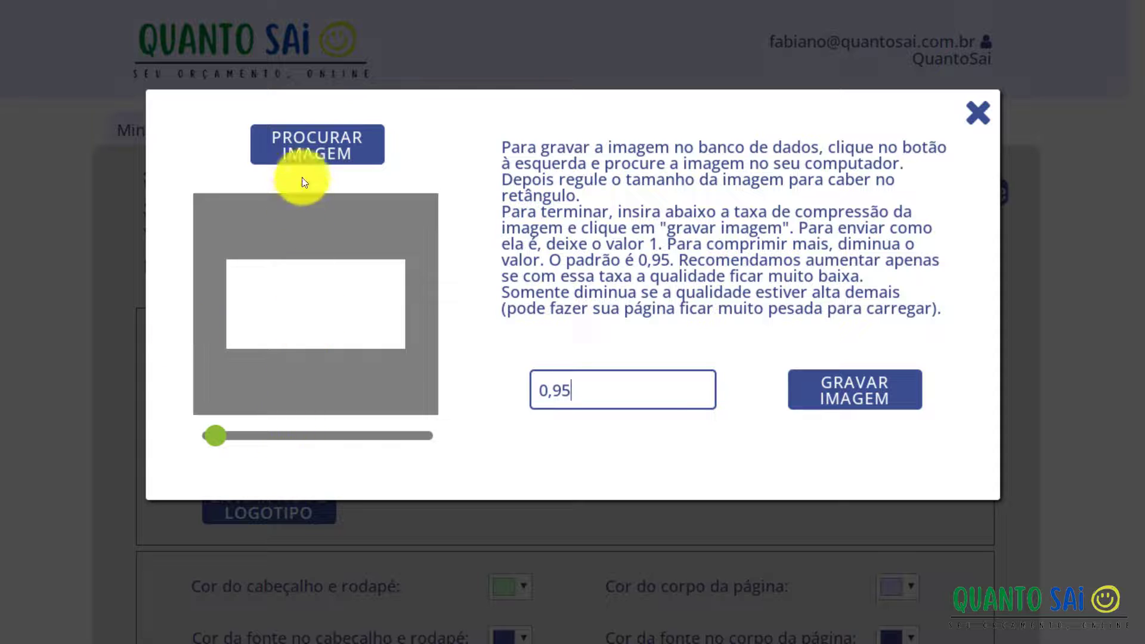
click(300, 154)
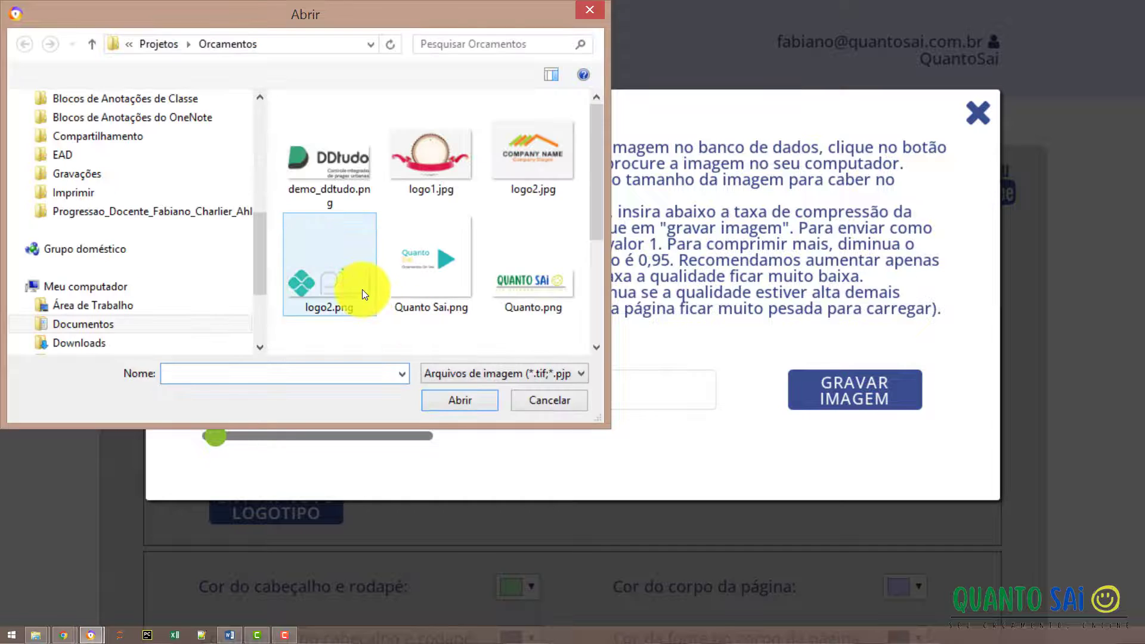
click(533, 262)
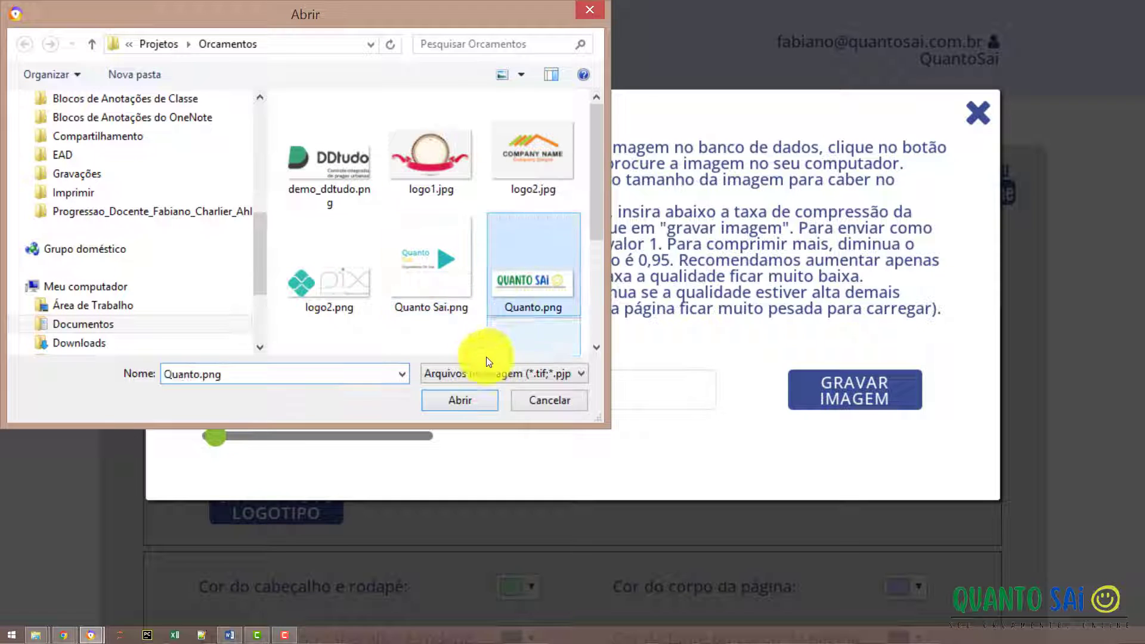
scroll(472, 314, down, 3)
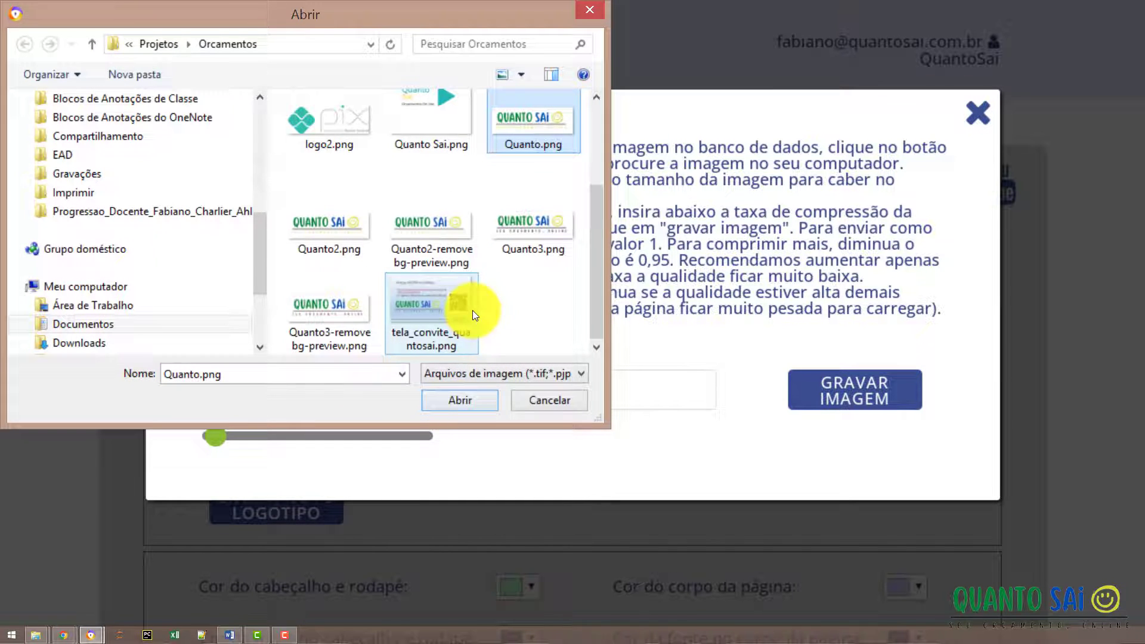
click(316, 311)
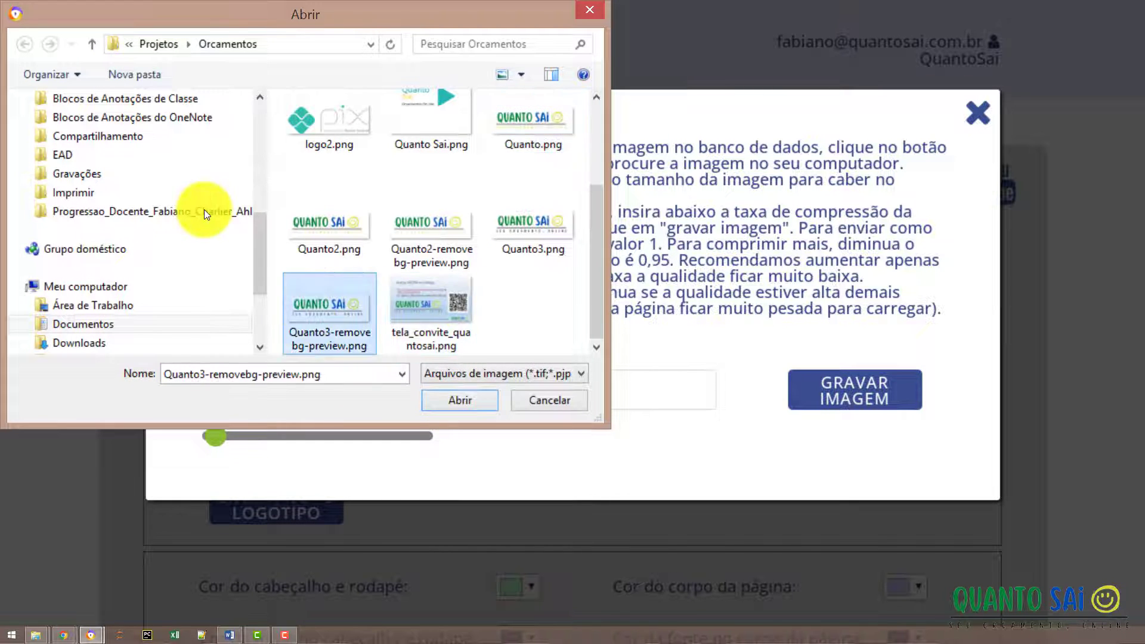
click(475, 400)
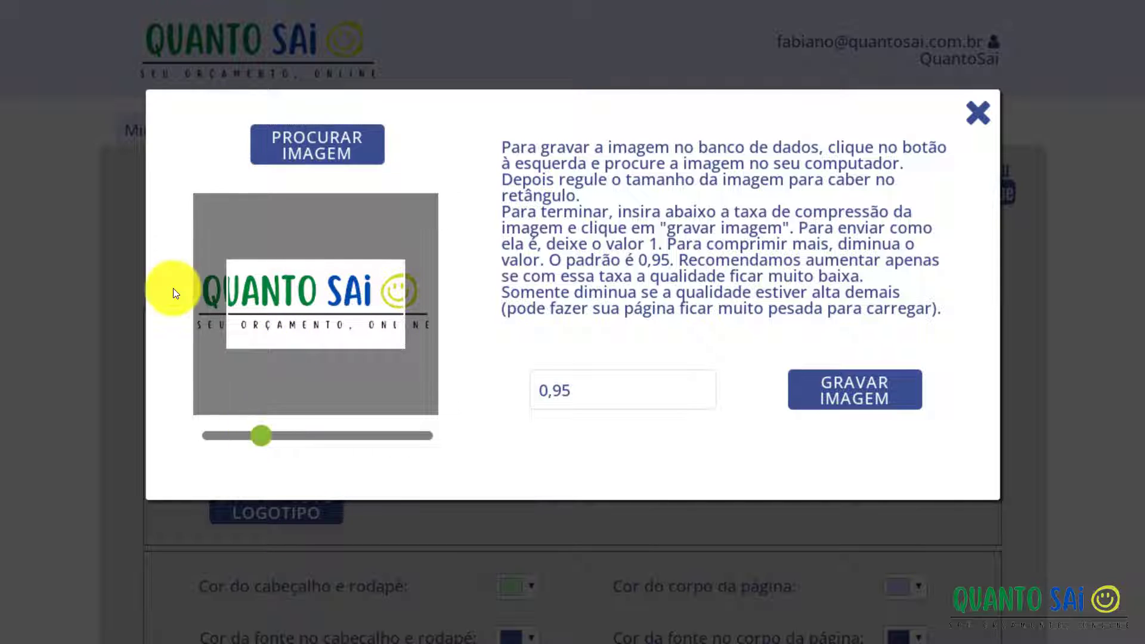
Shrink the QuantoSai logo to fit the crop box and save it with GRAVAR IMAGEM.
mouse_move(262, 434)
mouse_down()
mouse_move(247, 433)
mouse_move(280, 437)
mouse_move(248, 437)
mouse_up()
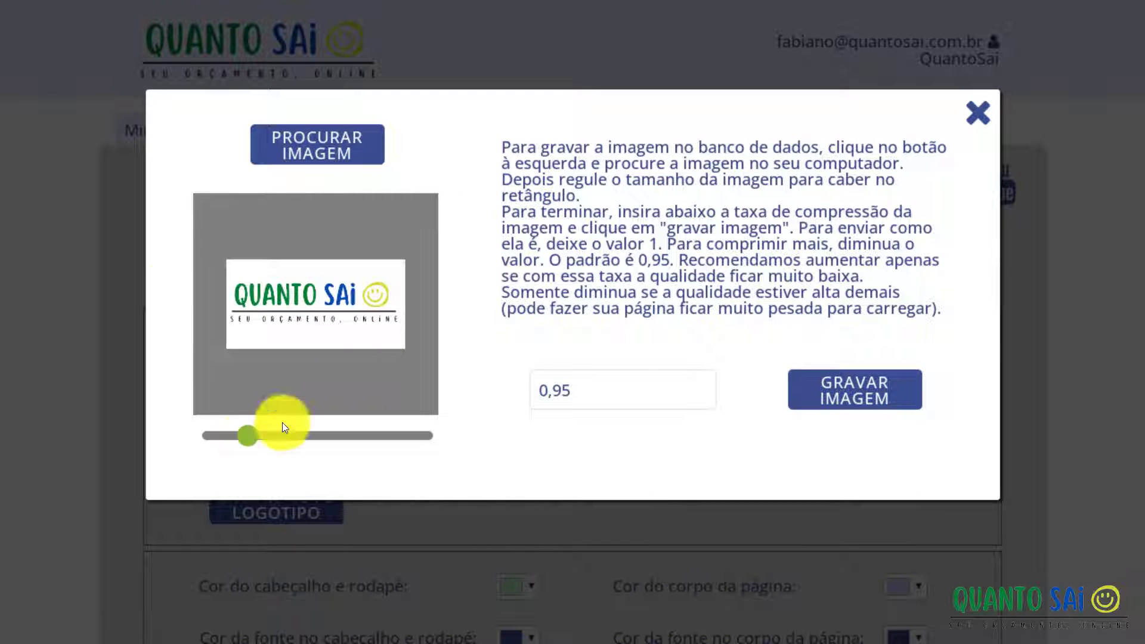
click(835, 397)
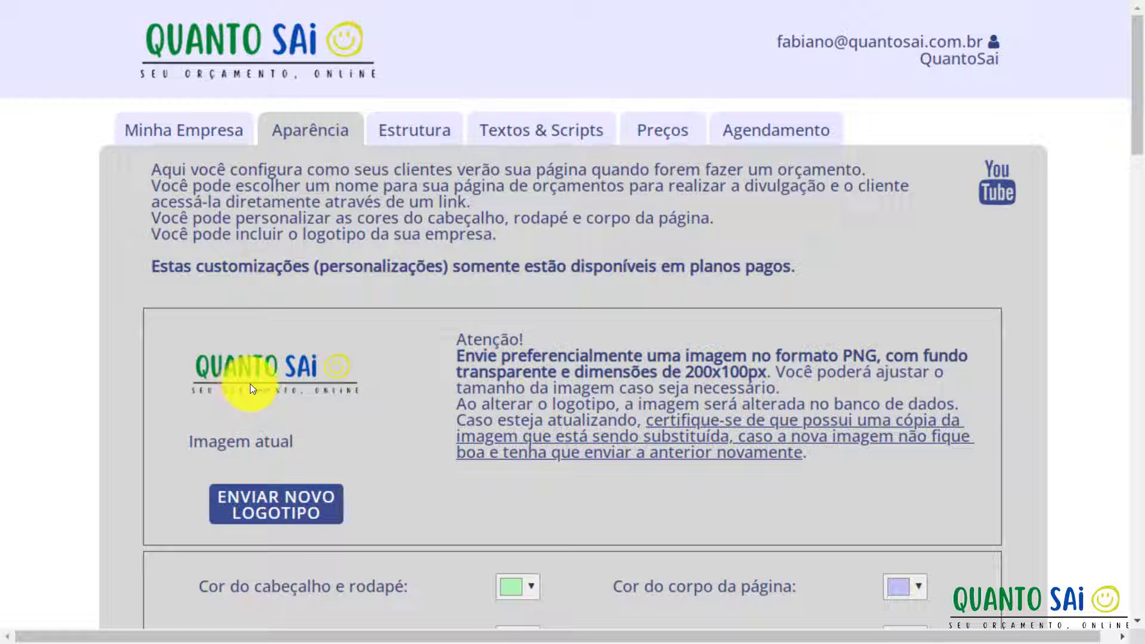
Set Cor do cabeçalho e rodapé to a light blue in the colour picker.
scroll(263, 384, down, 2)
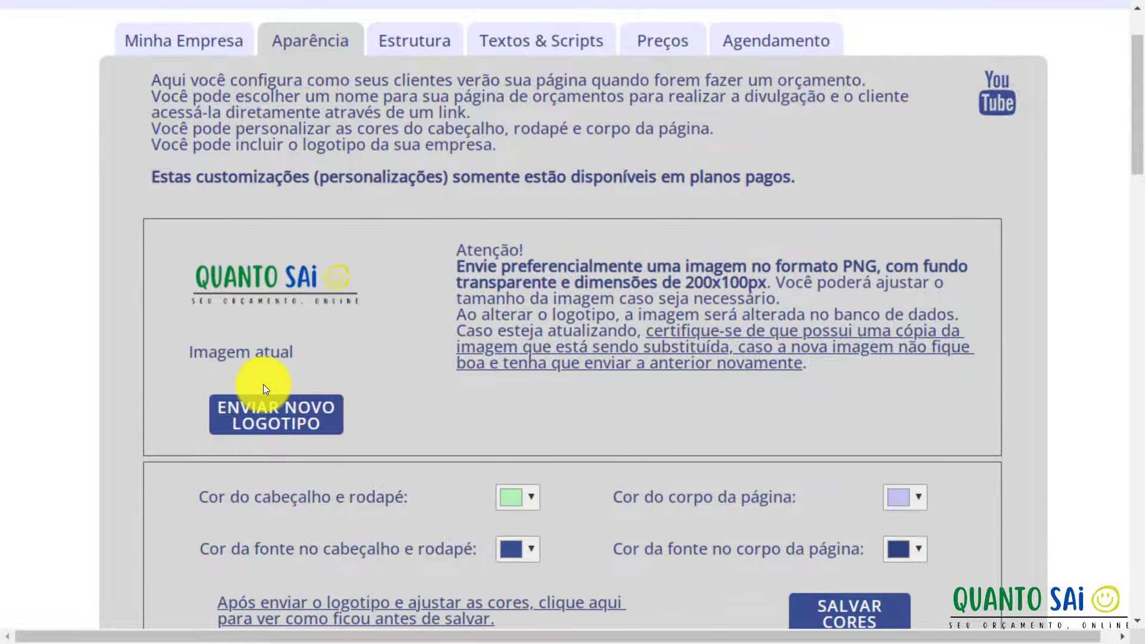
scroll(263, 384, down, 2)
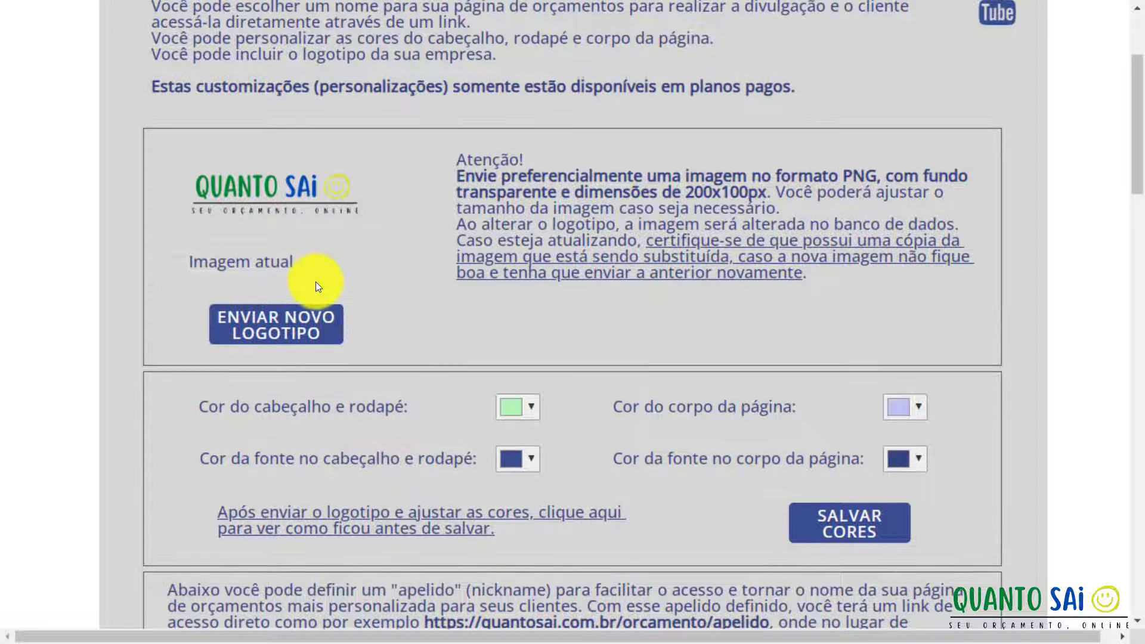
scroll(316, 281, down, 3)
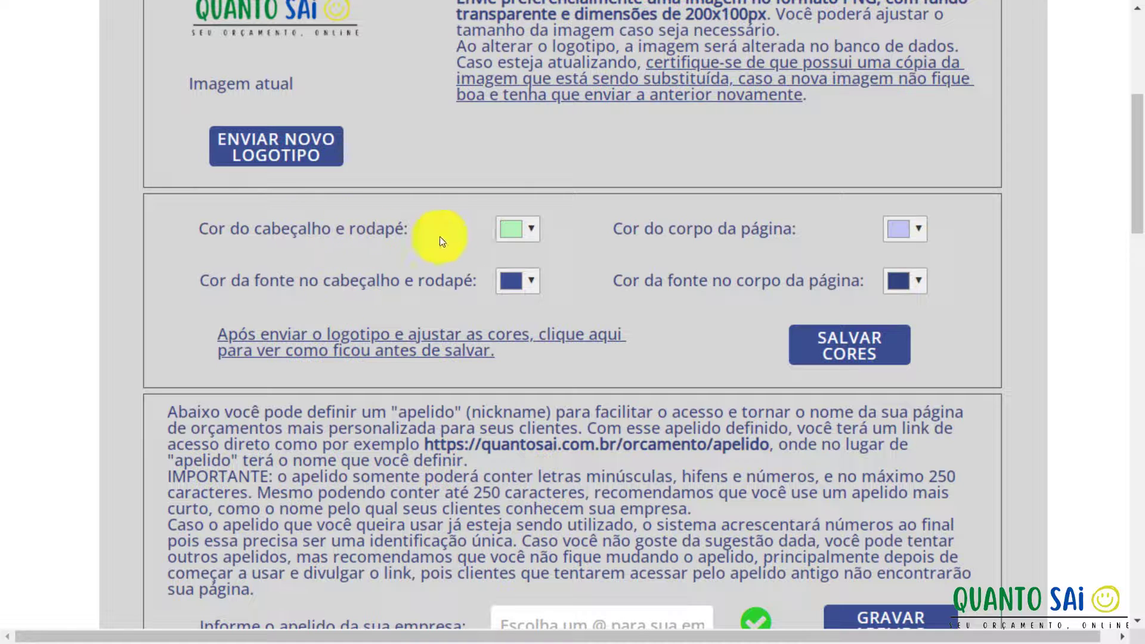
click(524, 230)
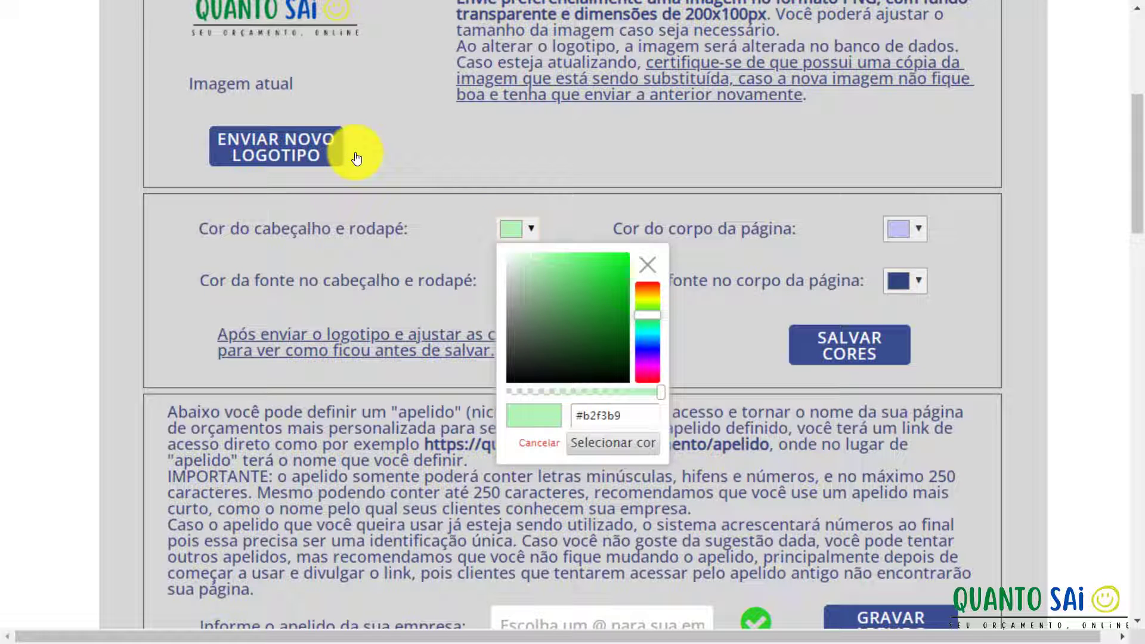
click(652, 342)
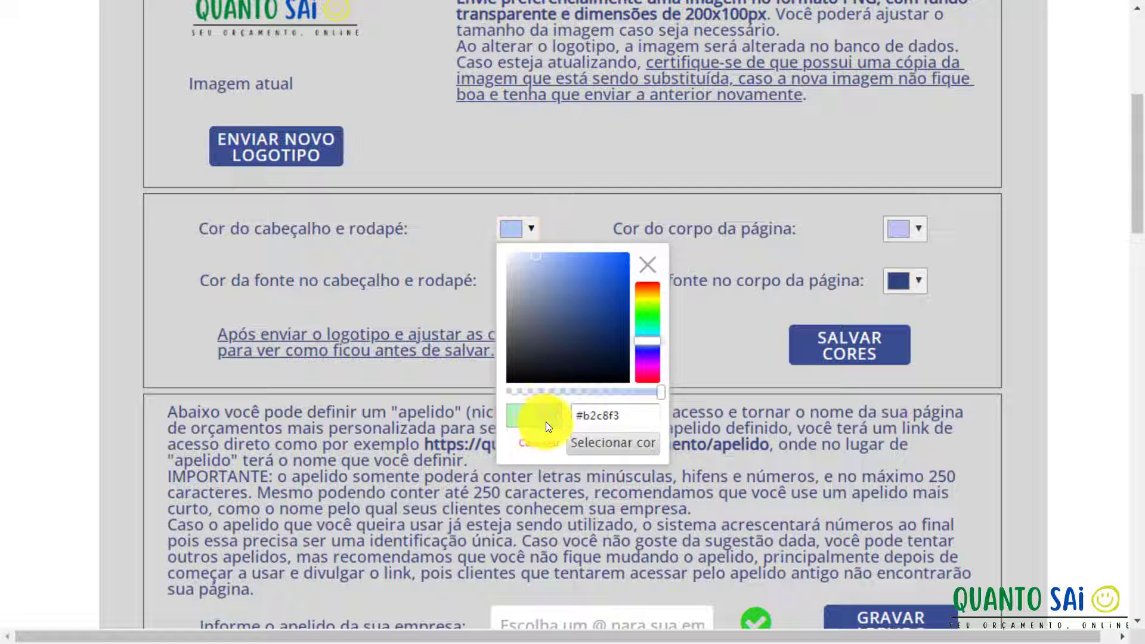
click(583, 413)
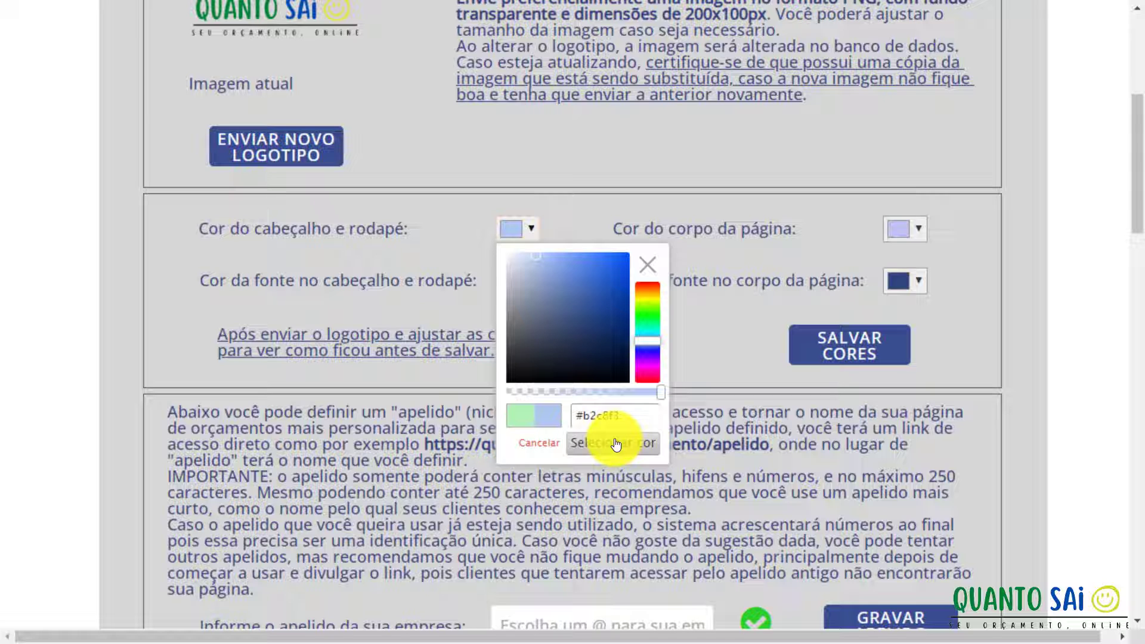
click(616, 444)
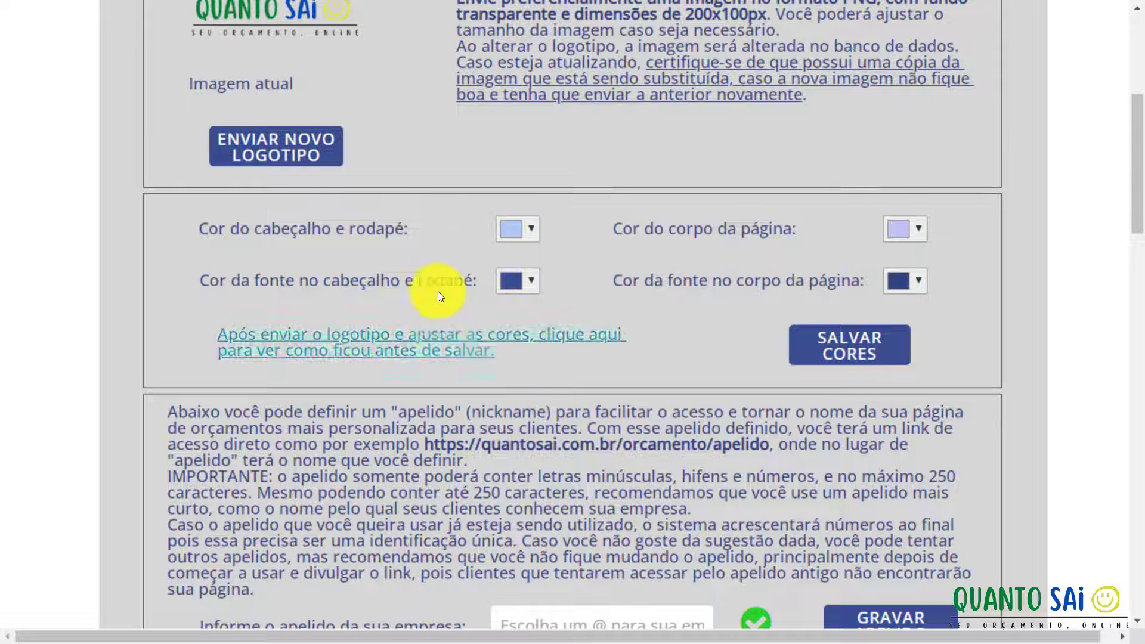
click(530, 237)
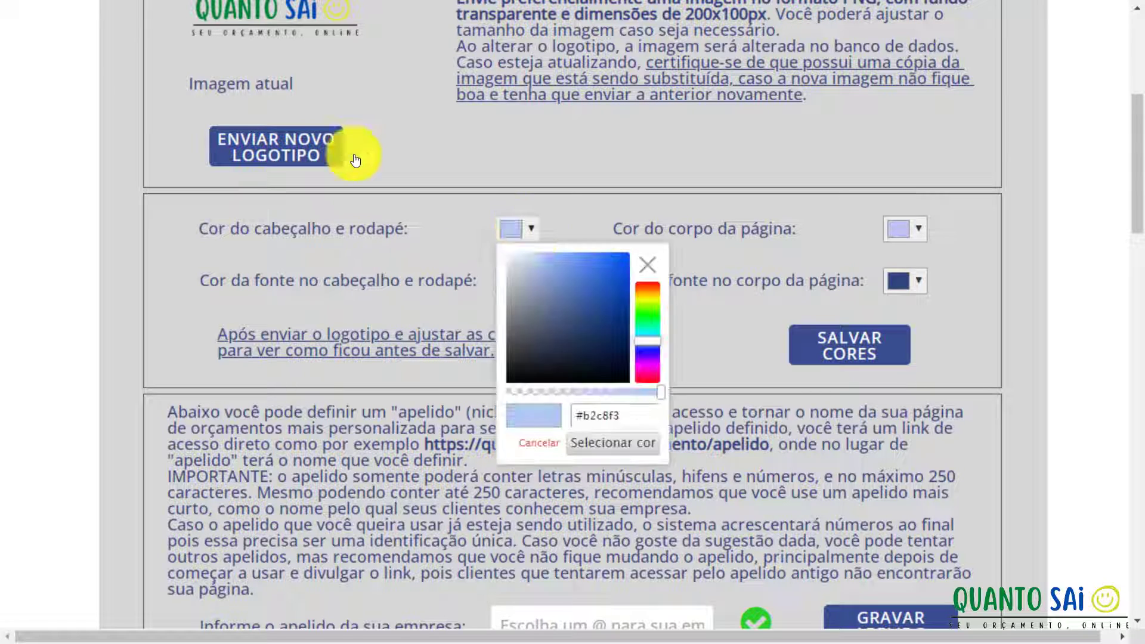
click(736, 356)
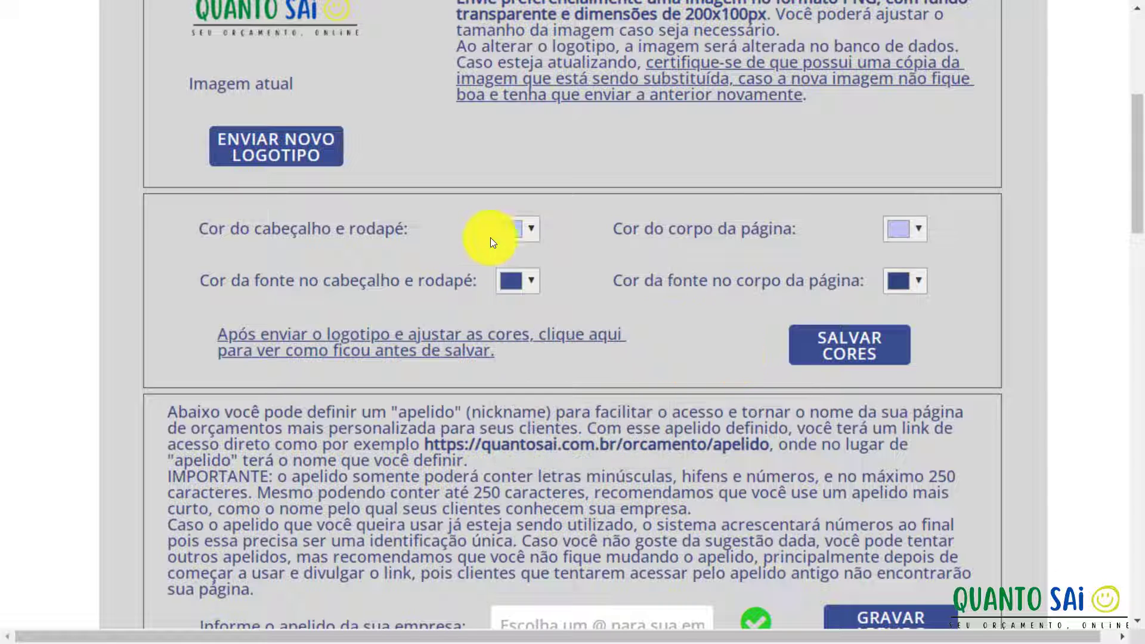
click(532, 235)
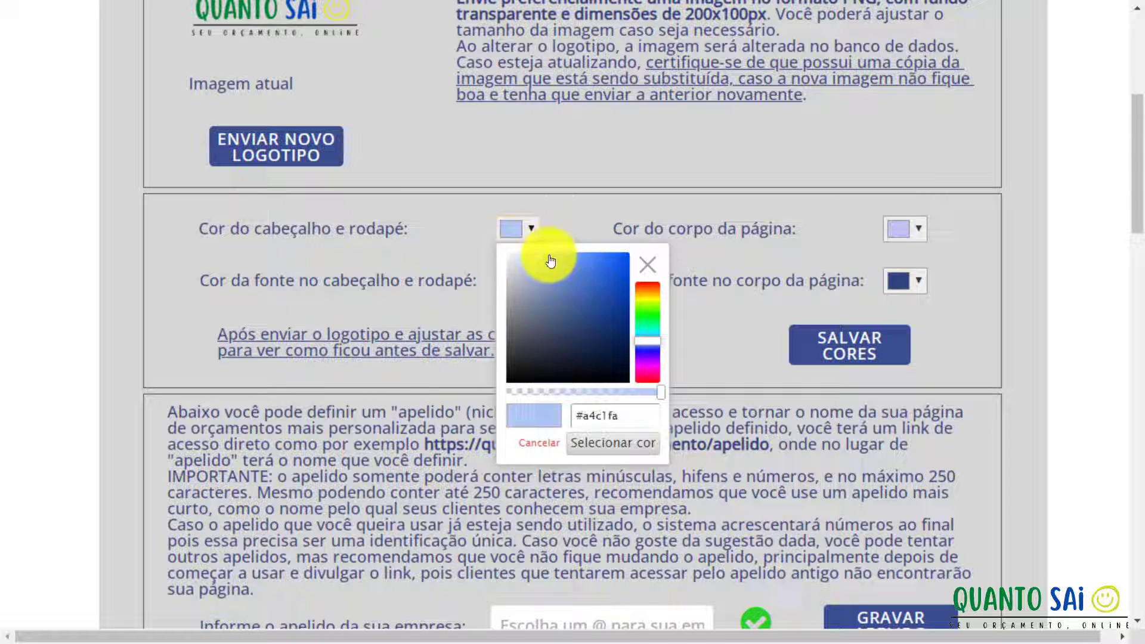
click(581, 444)
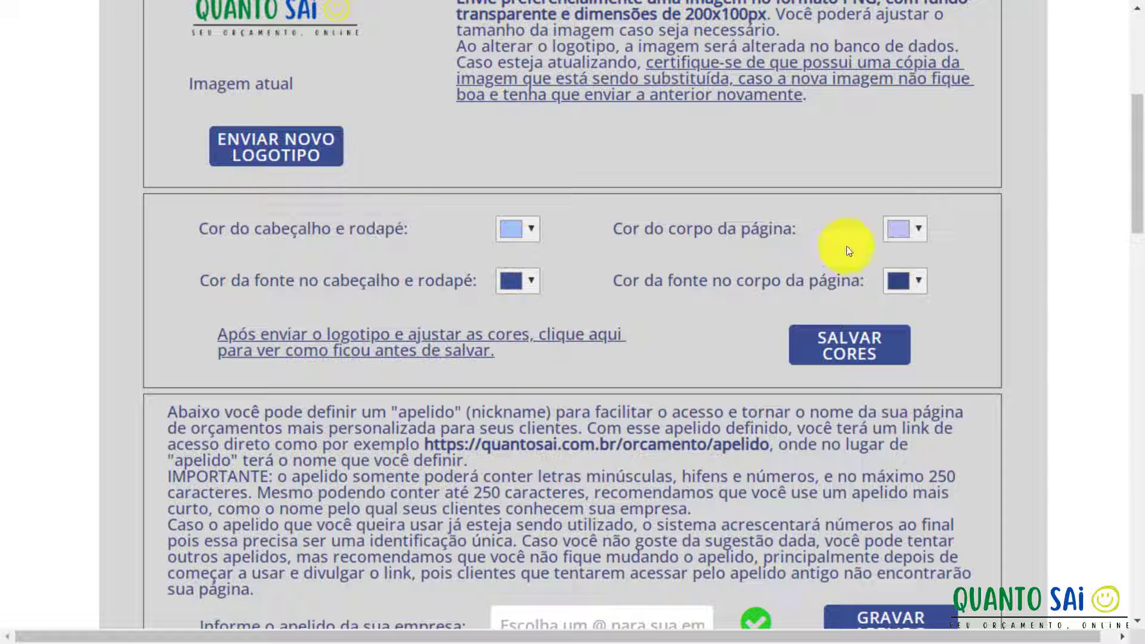
Set Cor do corpo da página to near-white #f4f5fd.
click(917, 228)
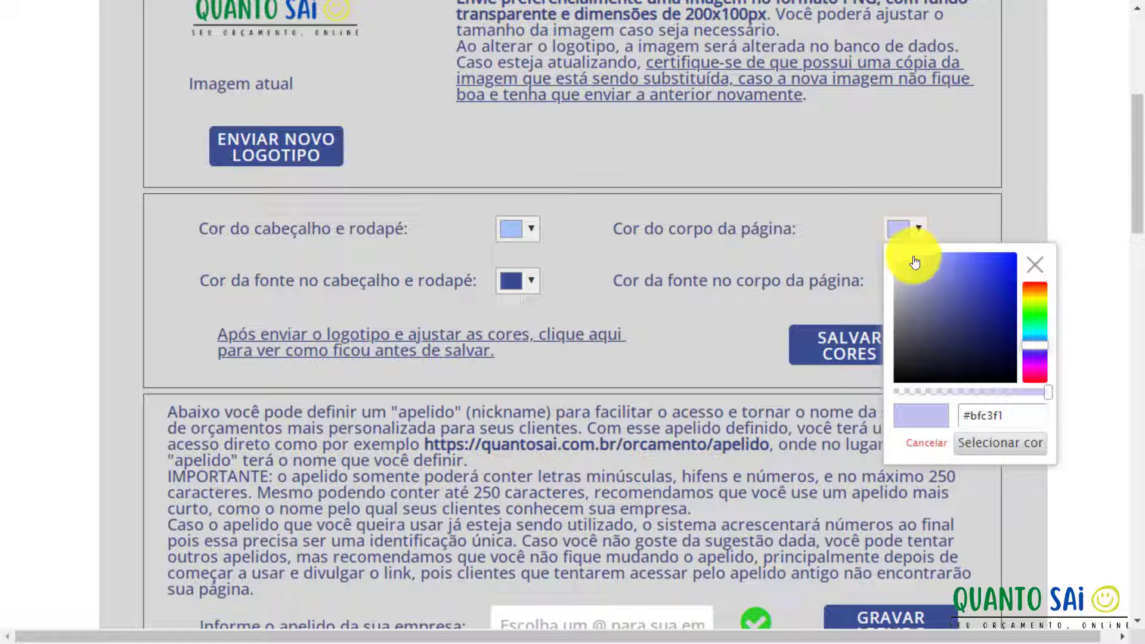
drag(912, 258, 600, 175)
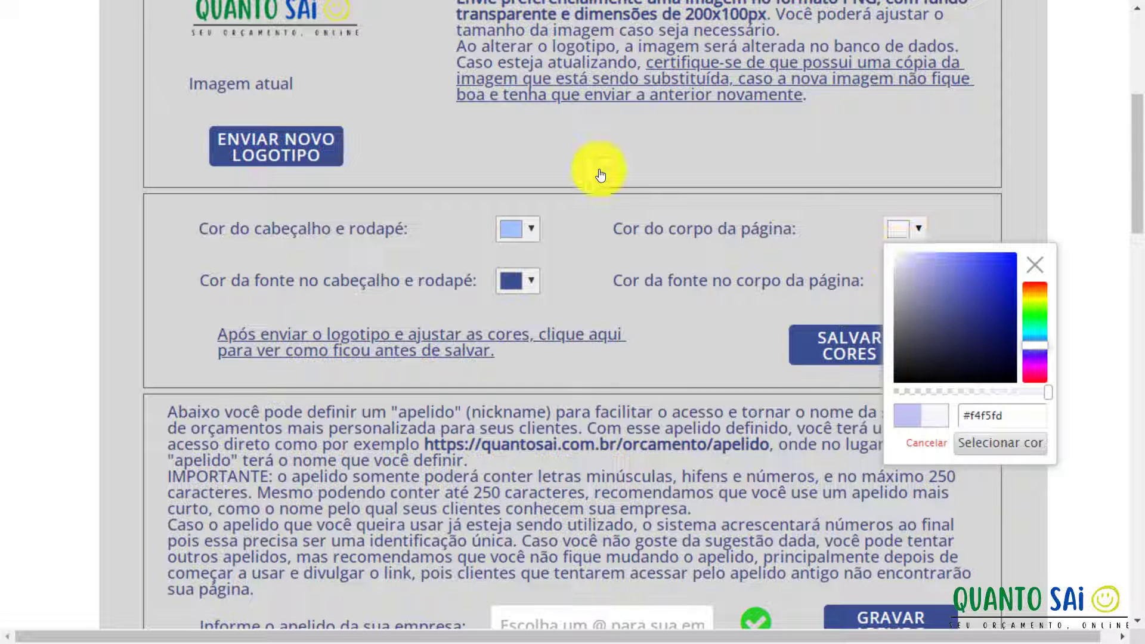
click(977, 444)
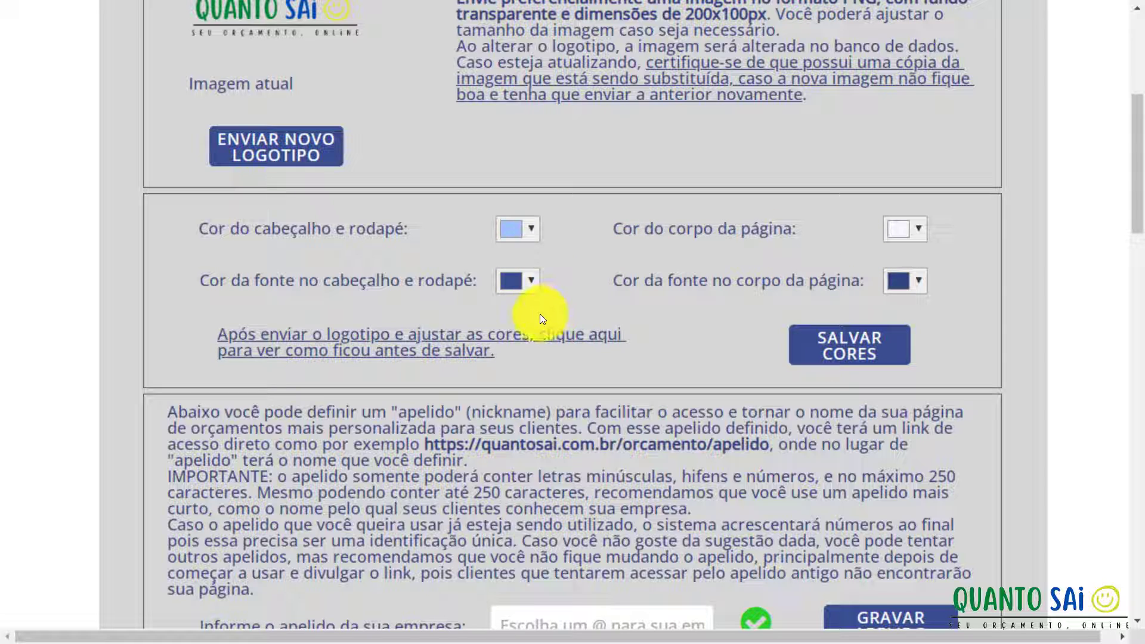
Preview the light-blue header and near-white body on the demo page, then save with SALVAR CORES.
click(449, 344)
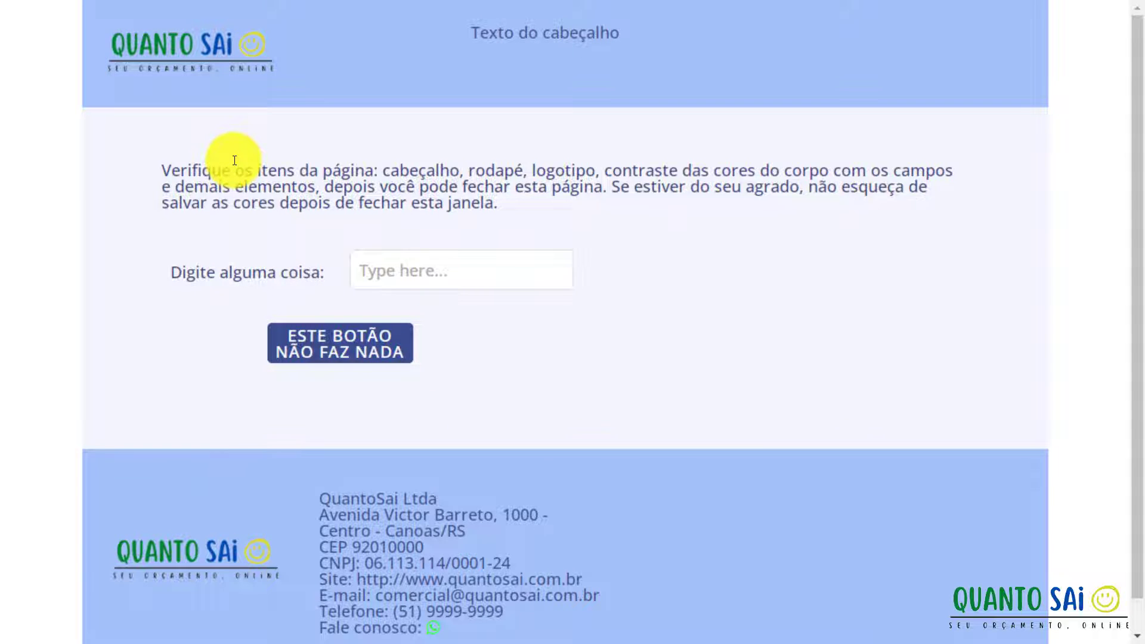
key(F11)
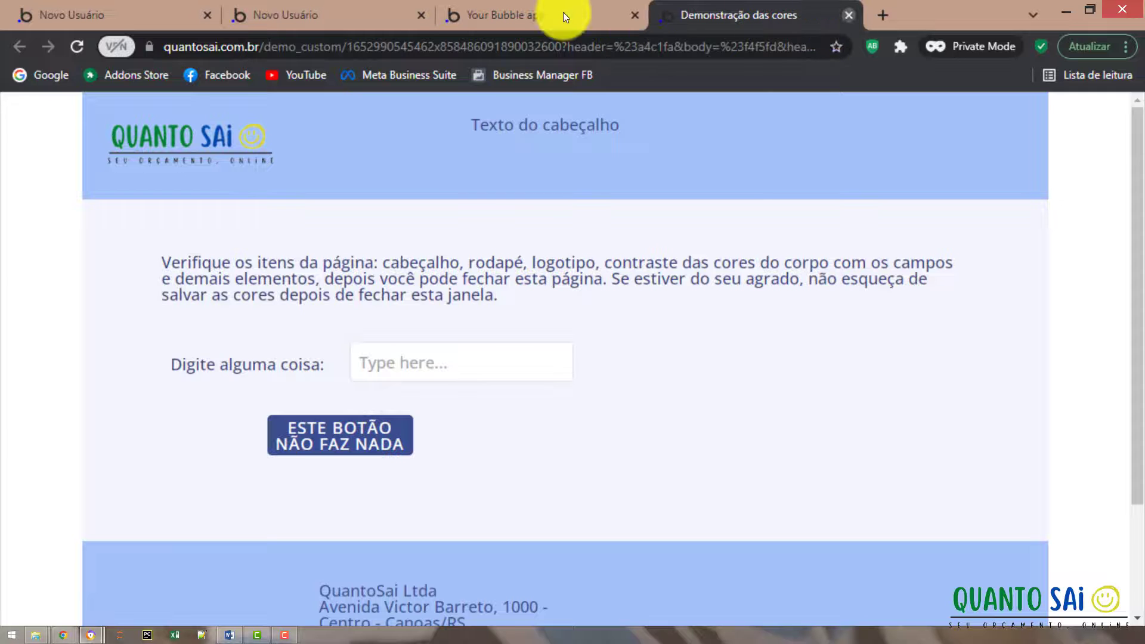
key(ctrl+w)
key(F11)
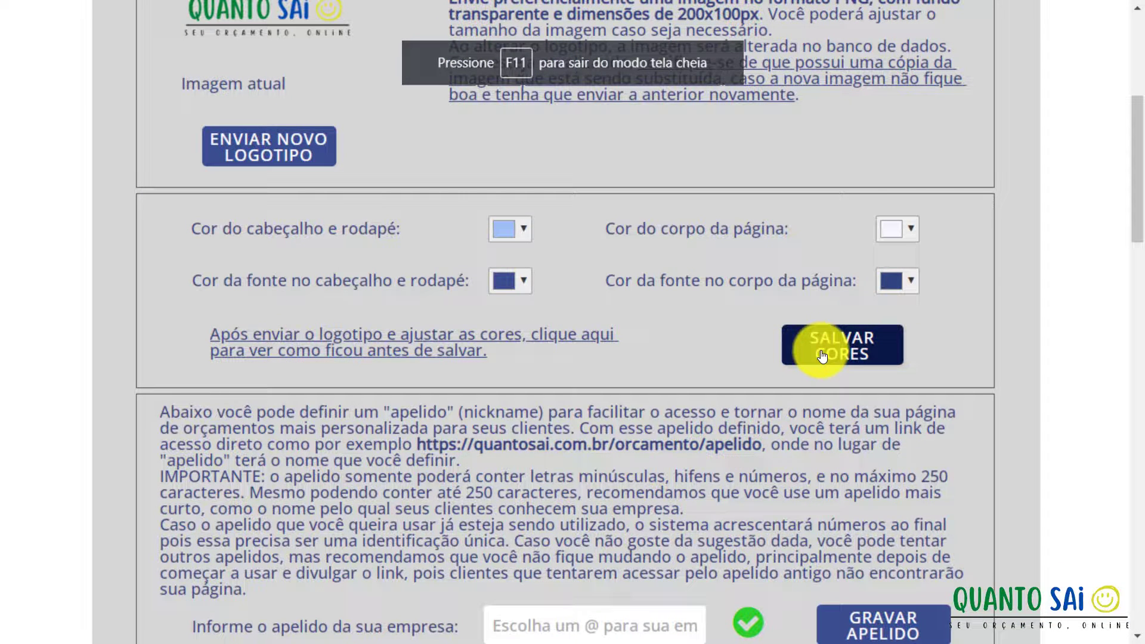
click(822, 355)
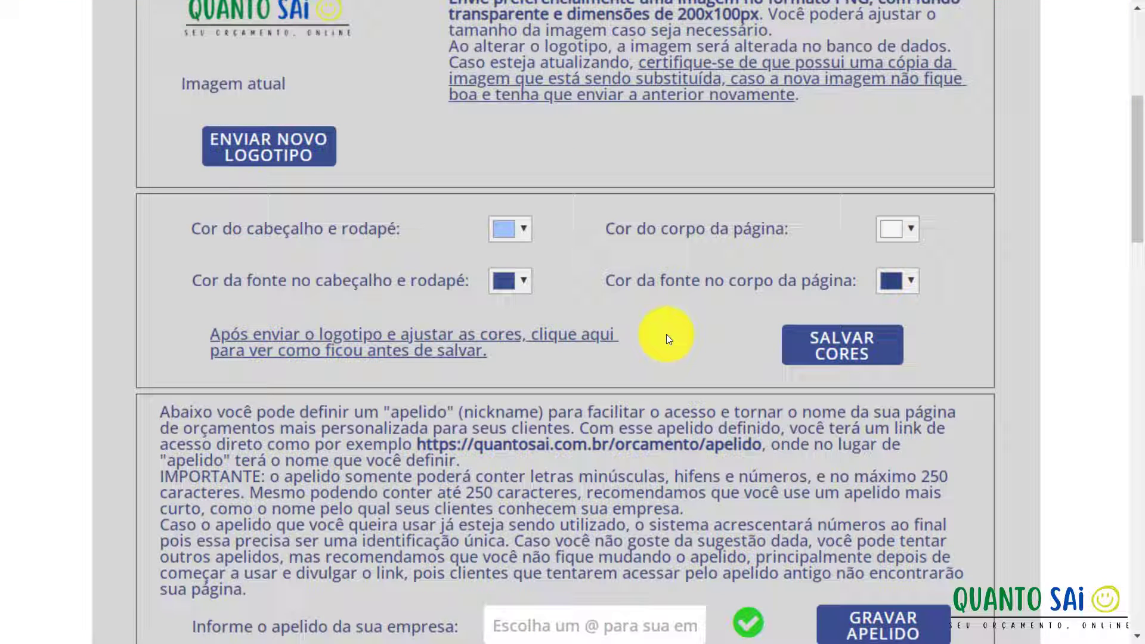
scroll(667, 334, down, 2)
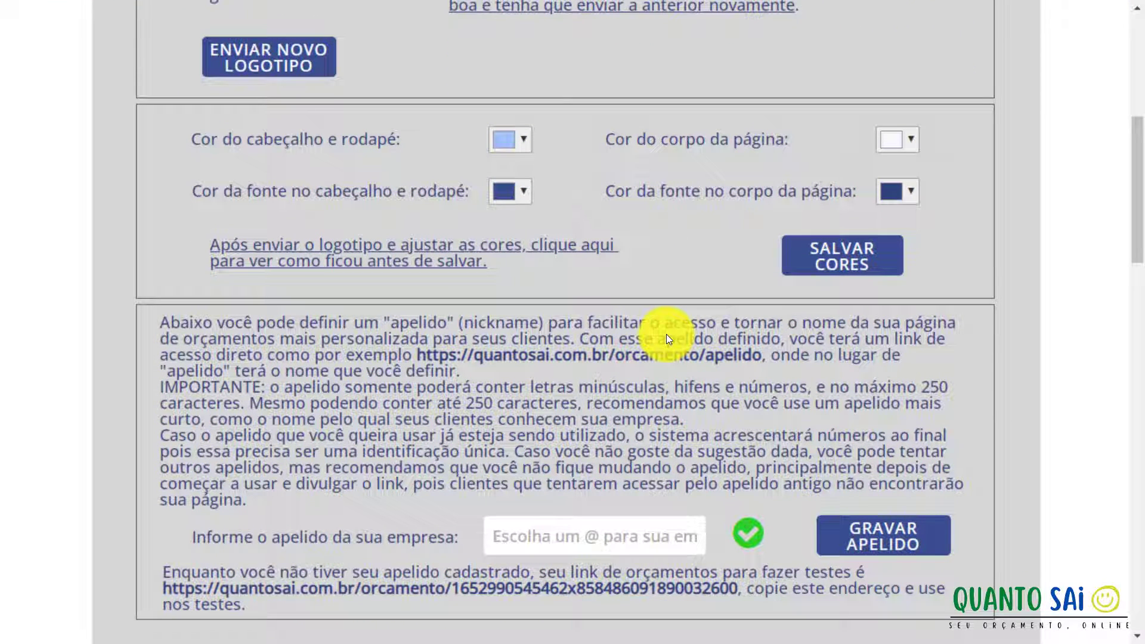
scroll(667, 339, down, 2)
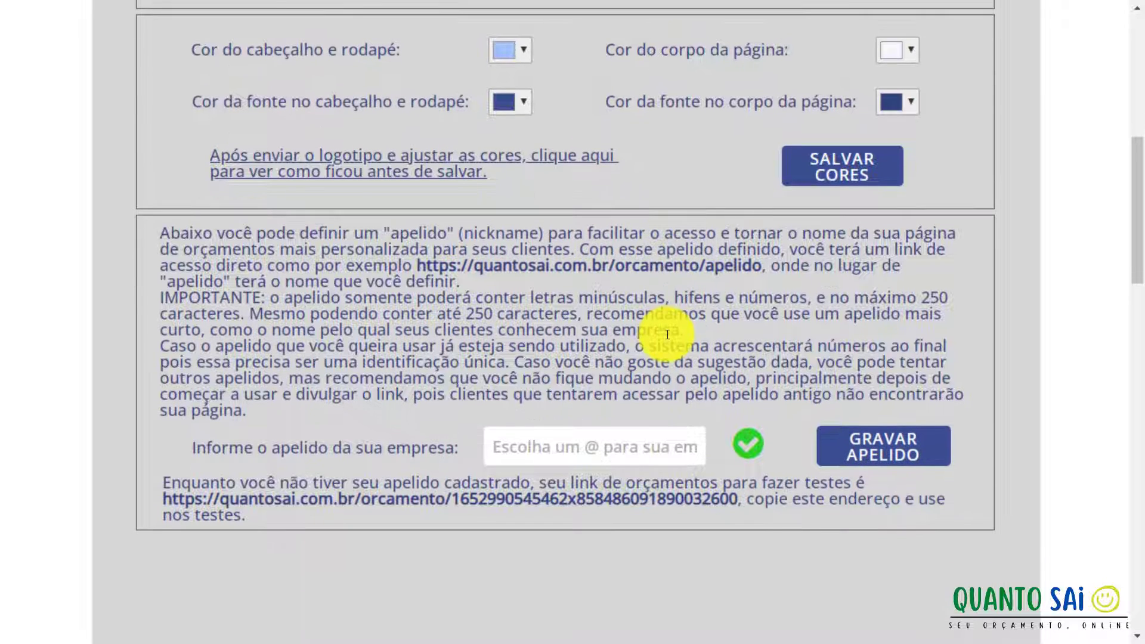
click(531, 439)
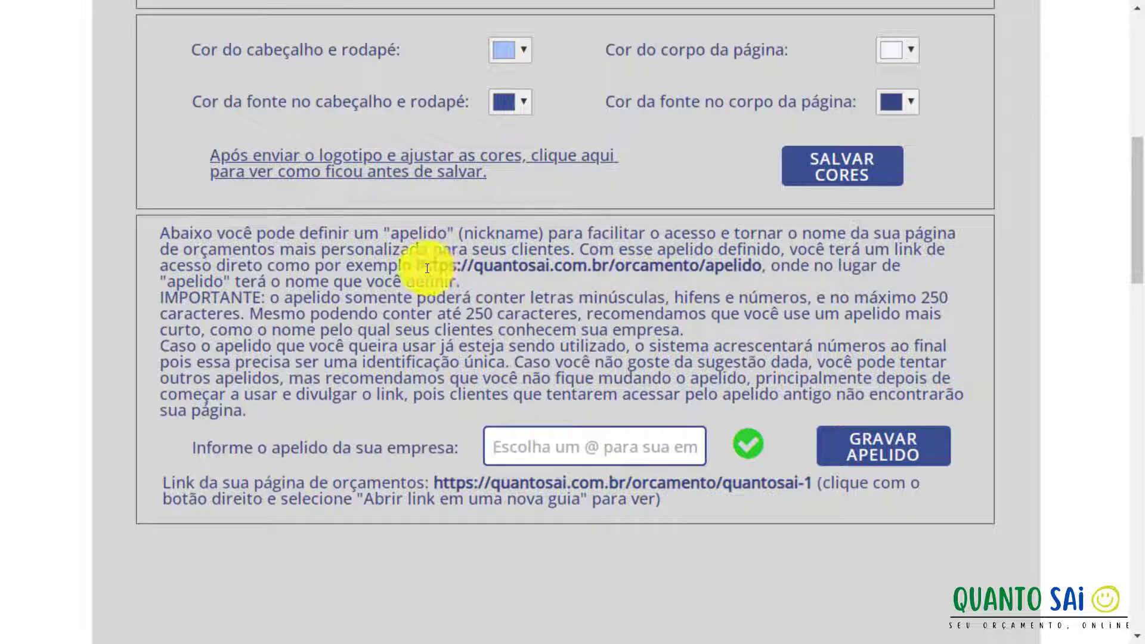
drag(417, 266, 758, 270)
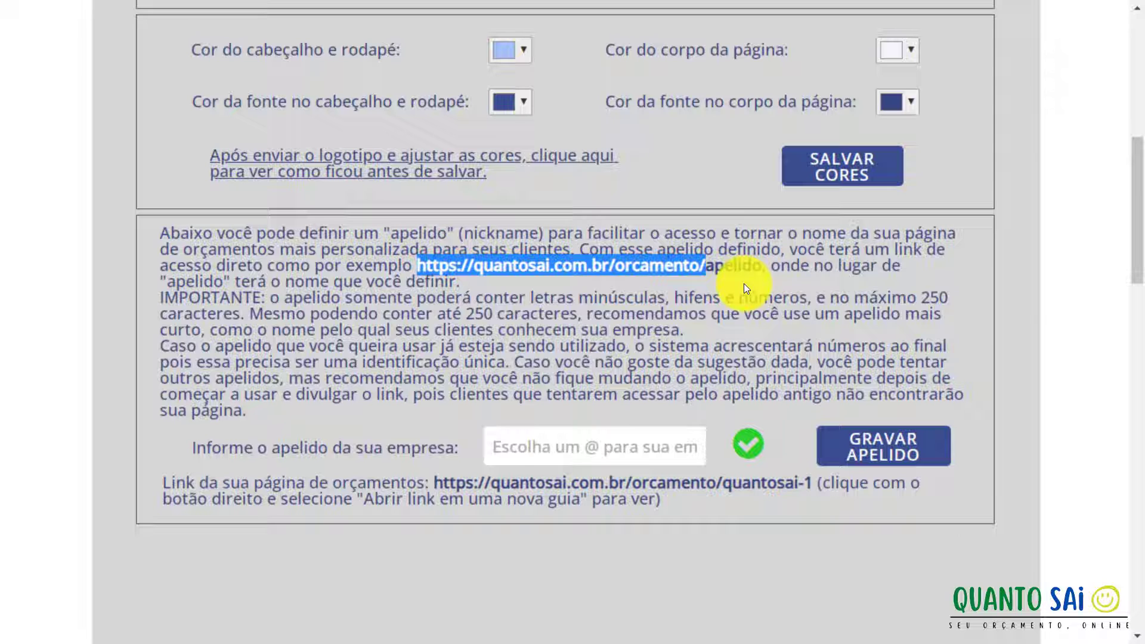
click(495, 447)
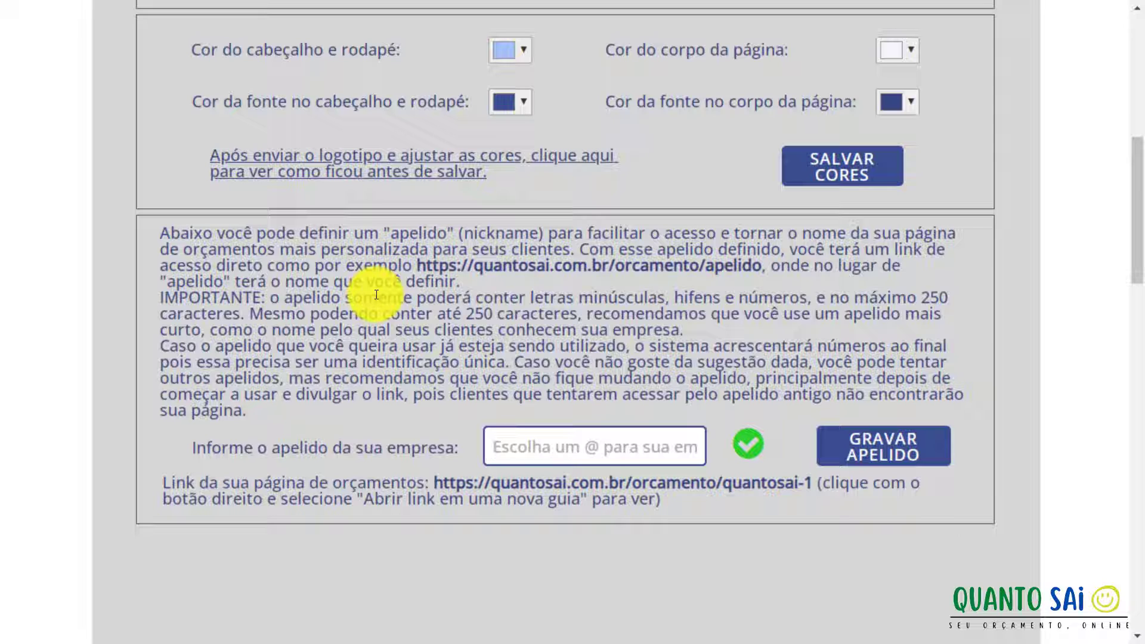
Enter 'quanto-sai' as the company nickname, retyping the hyphen so it is accepted.
text(qua)
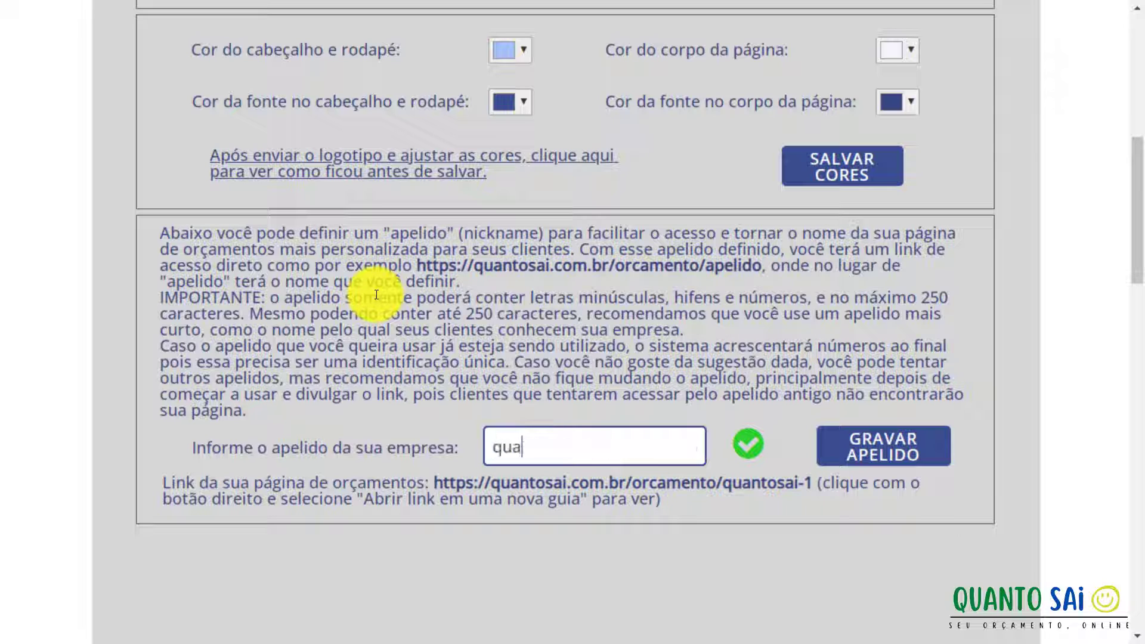
key(BackSpace)
key(BackSpace)
key(BackSpace)
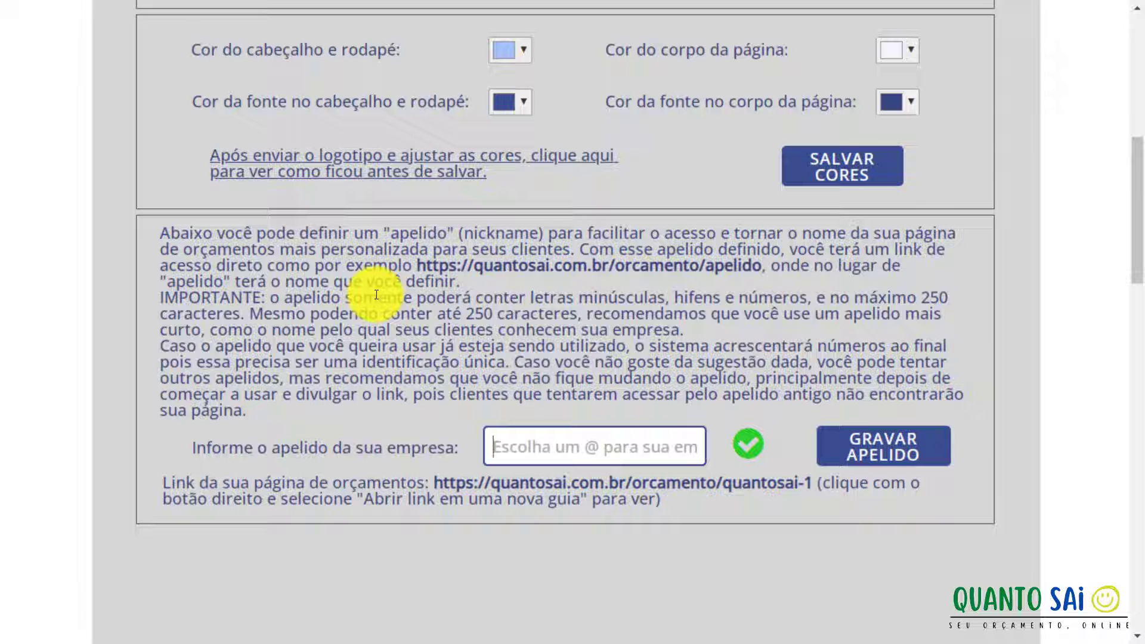
text(quanto-sai)
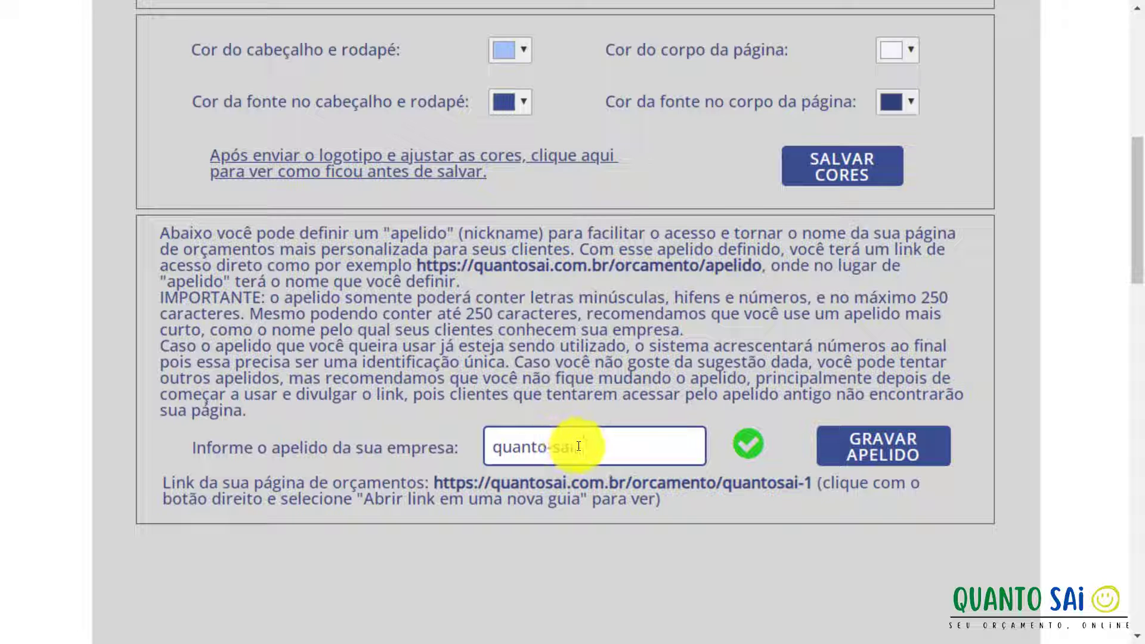
click(549, 448)
key(BackSpace)
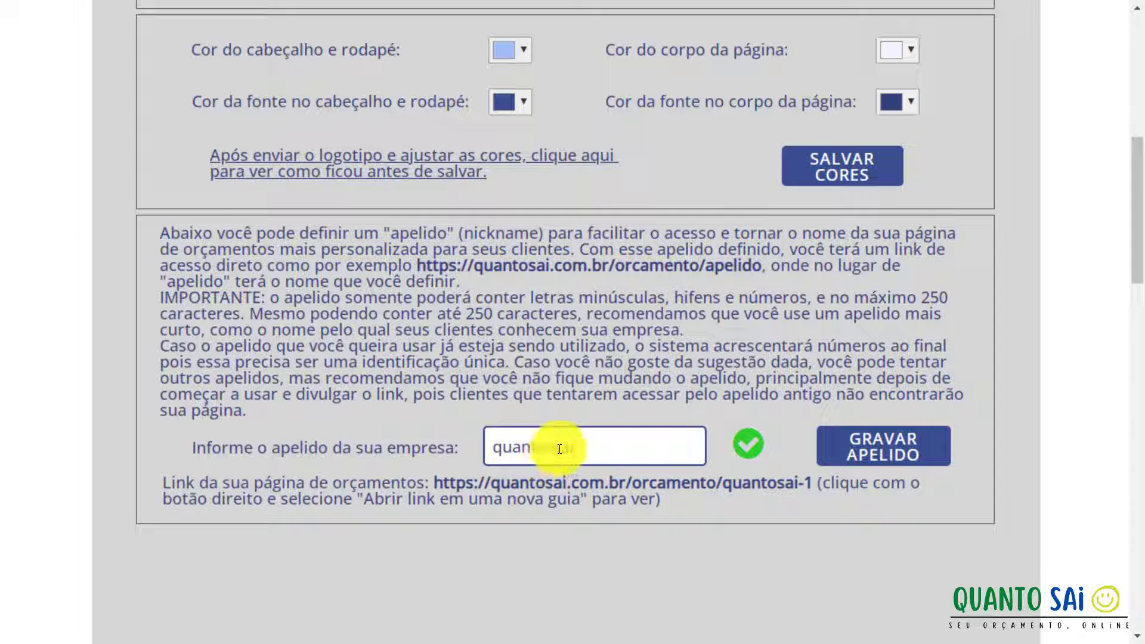
text(-)
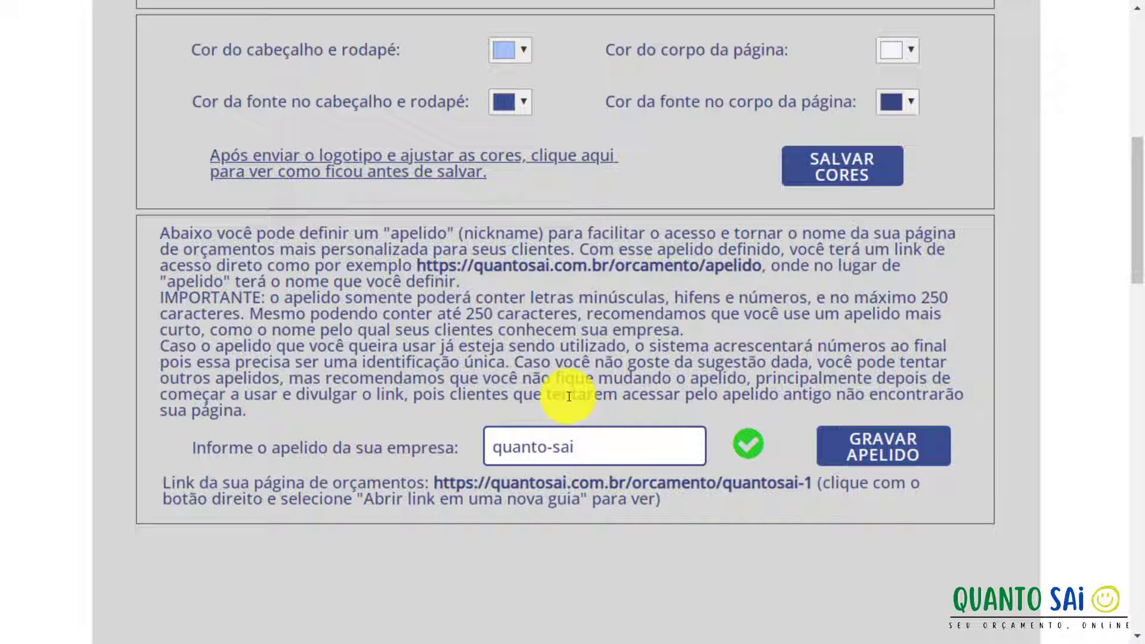
Exit full screen, check the Novo Usuário checklist, and return to the Aparência settings tab.
scroll(569, 397, up, 10)
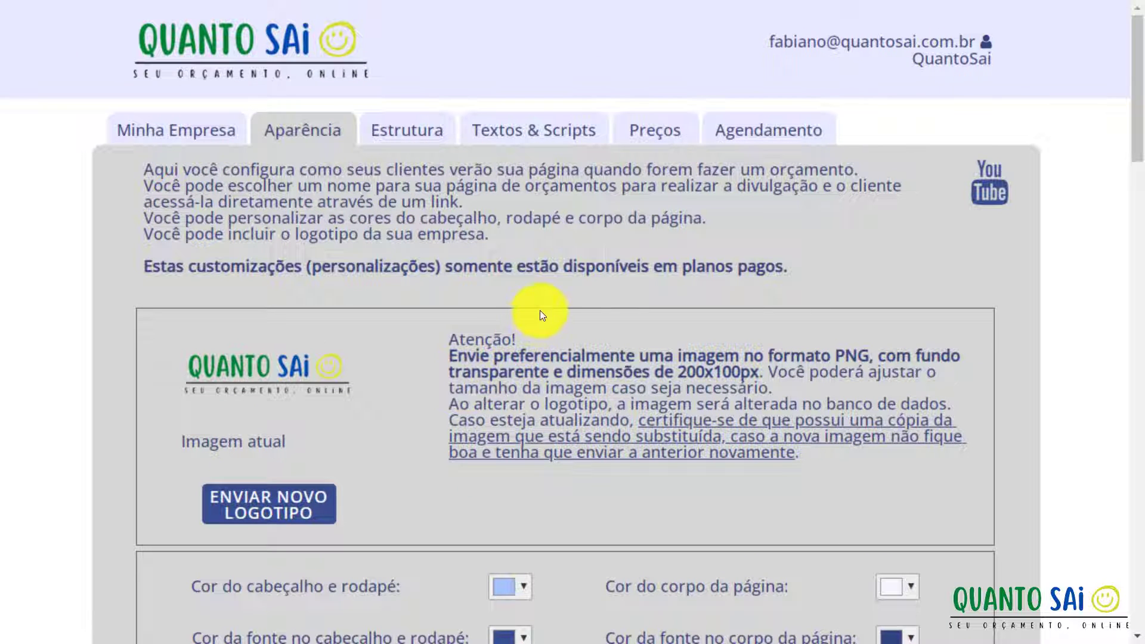
key(F11)
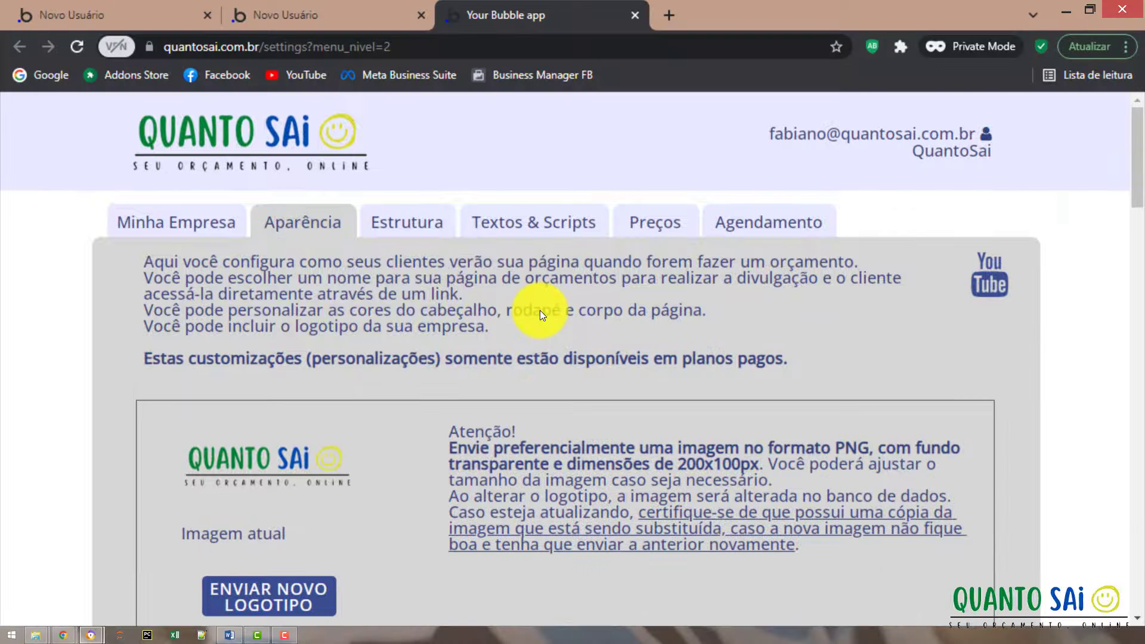
click(237, 3)
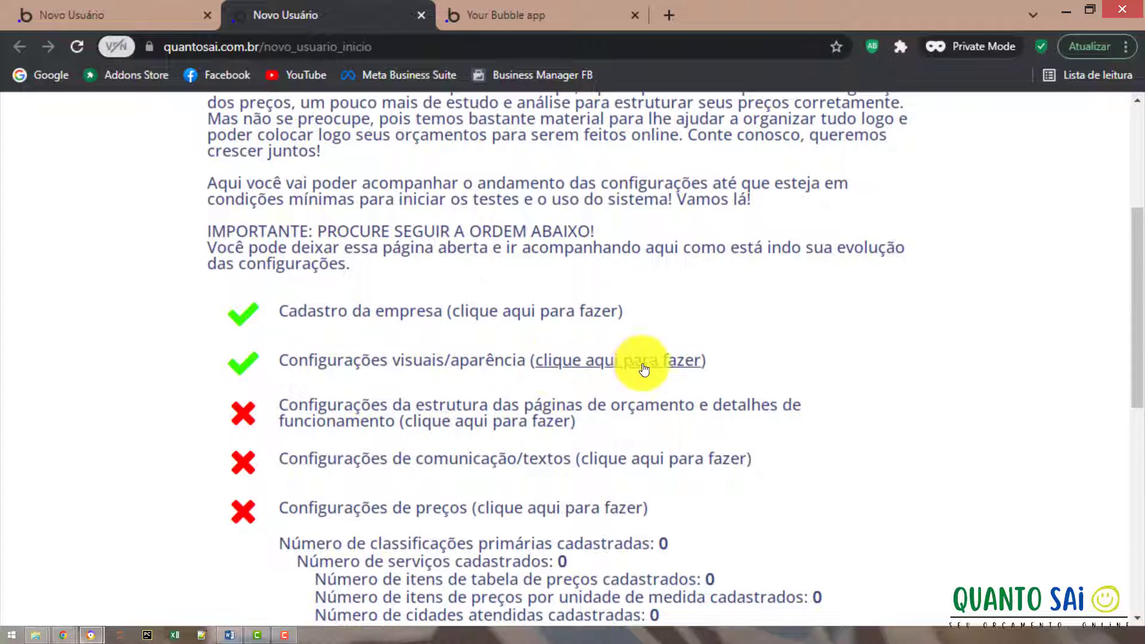
click(470, 23)
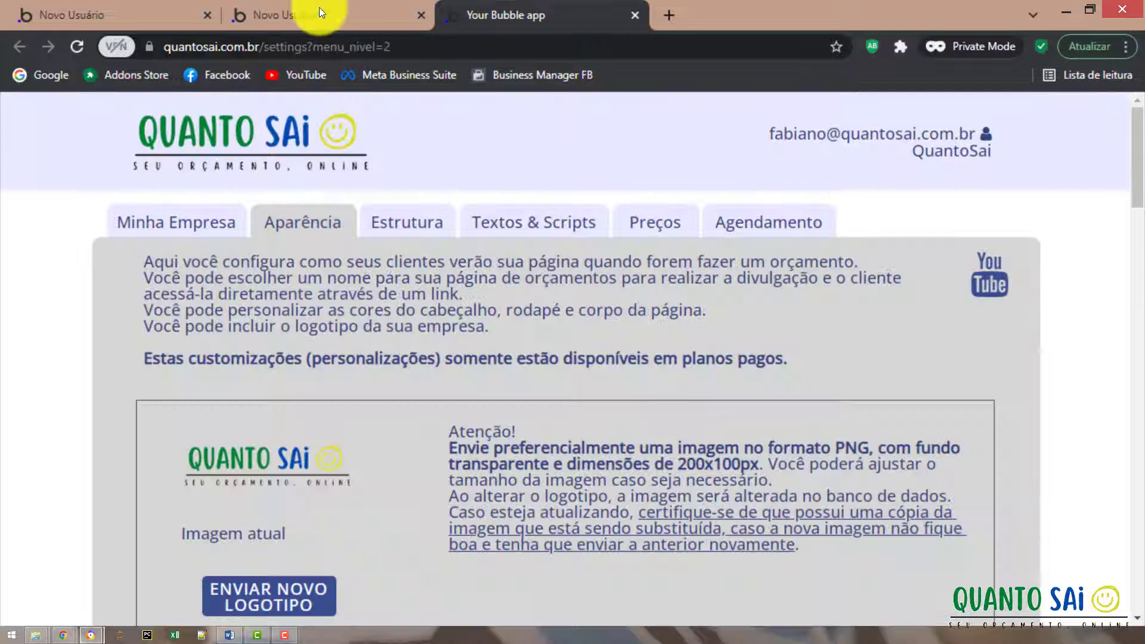
Switch to Estrutura and open the 'Estrutura de coleta de dados do cliente' dropdown.
click(432, 220)
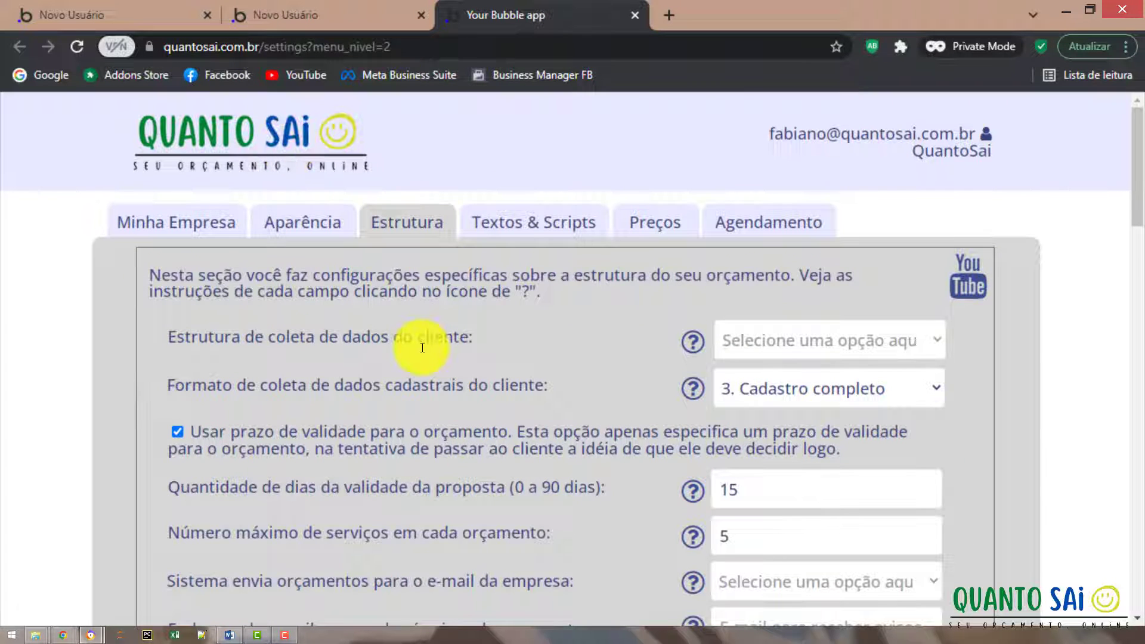
scroll(422, 348, down, 2)
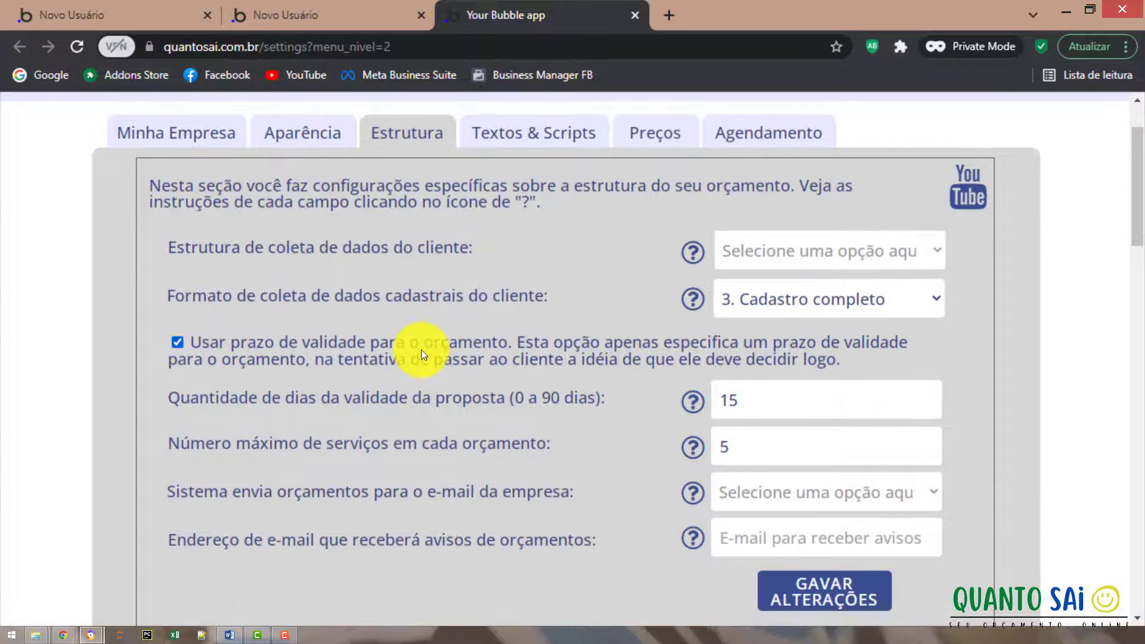
scroll(421, 355, down, 2)
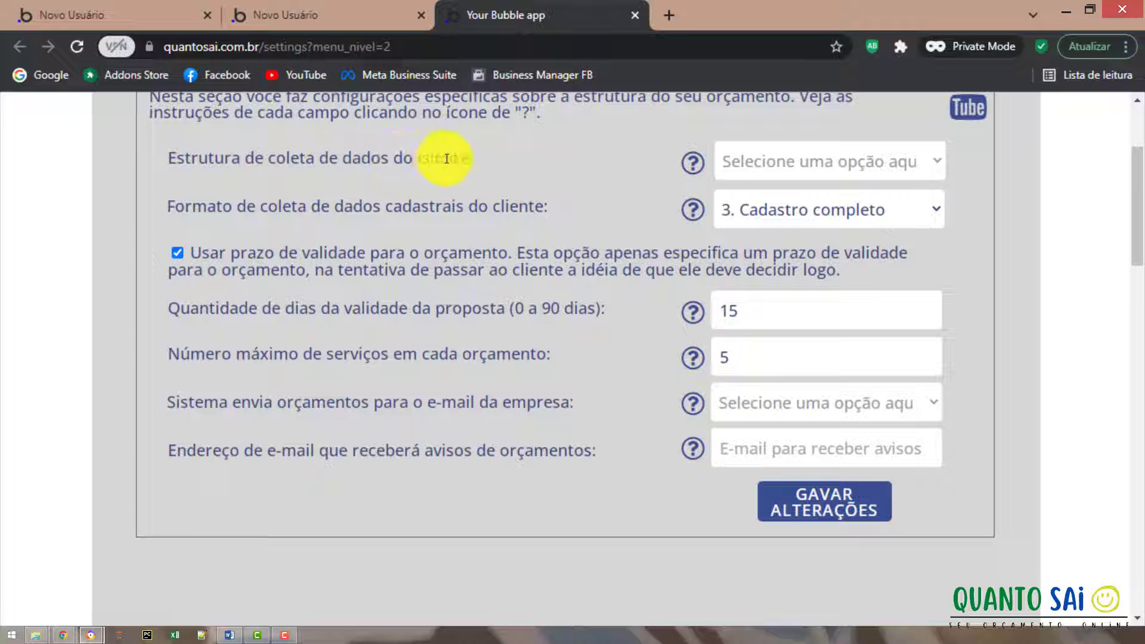
click(724, 164)
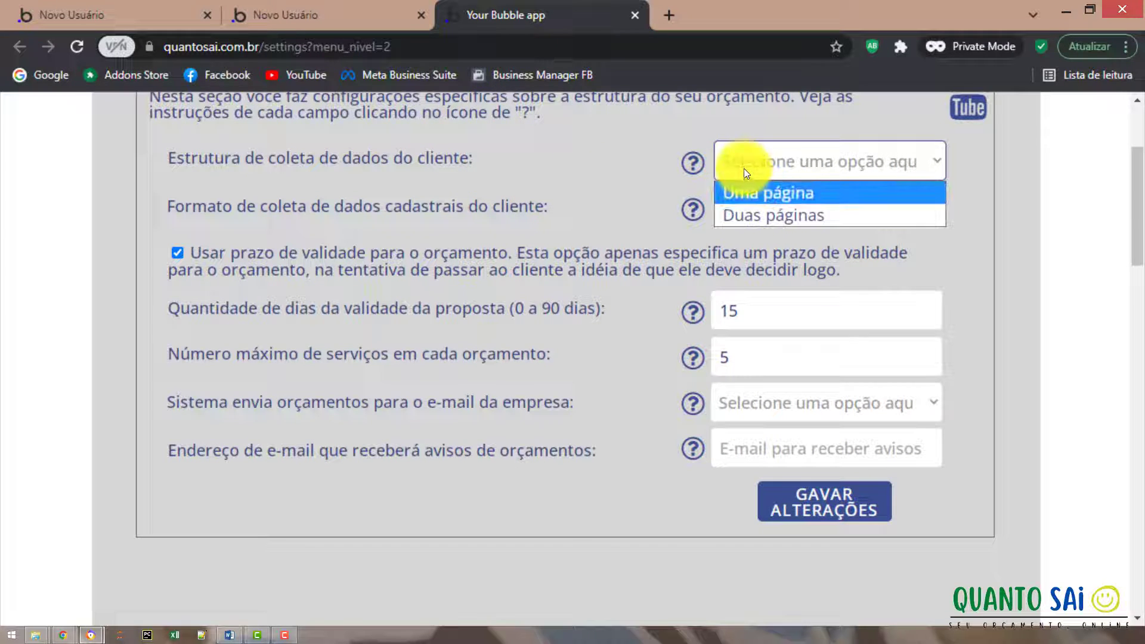
click(496, 115)
key(space)
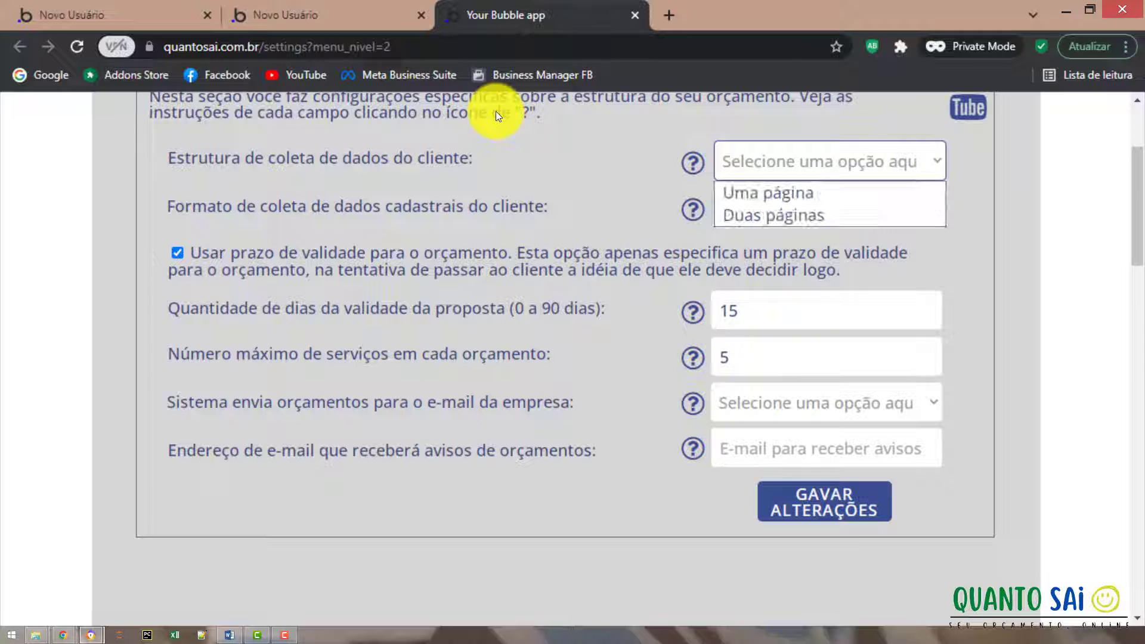
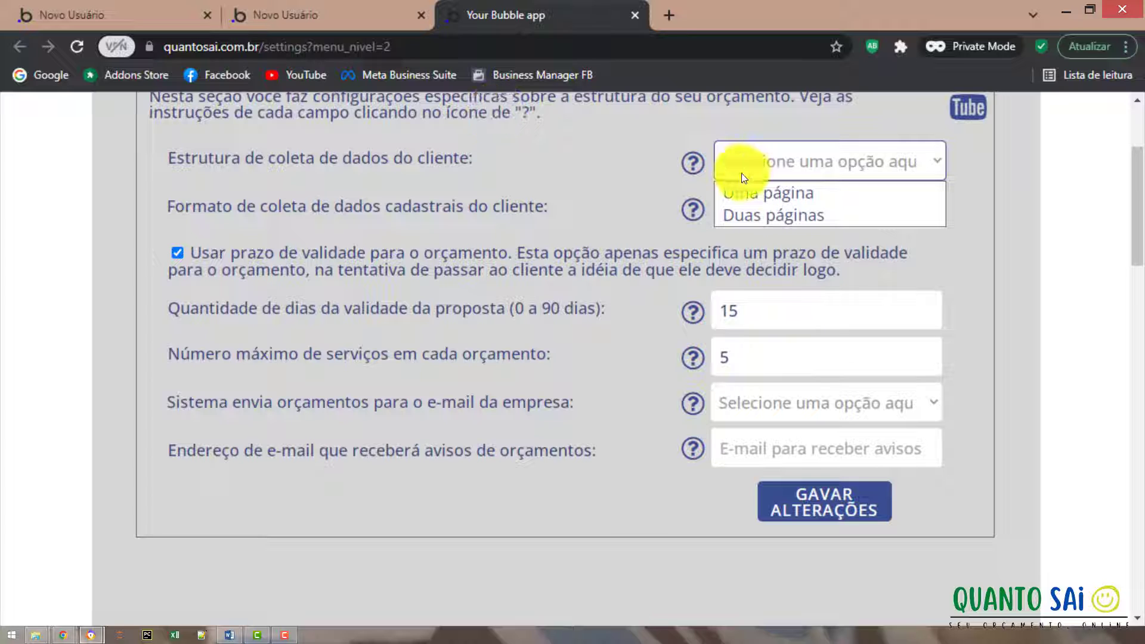
Set client data collection to 'Duas páginas' and bring up the registration-format choices.
click(745, 213)
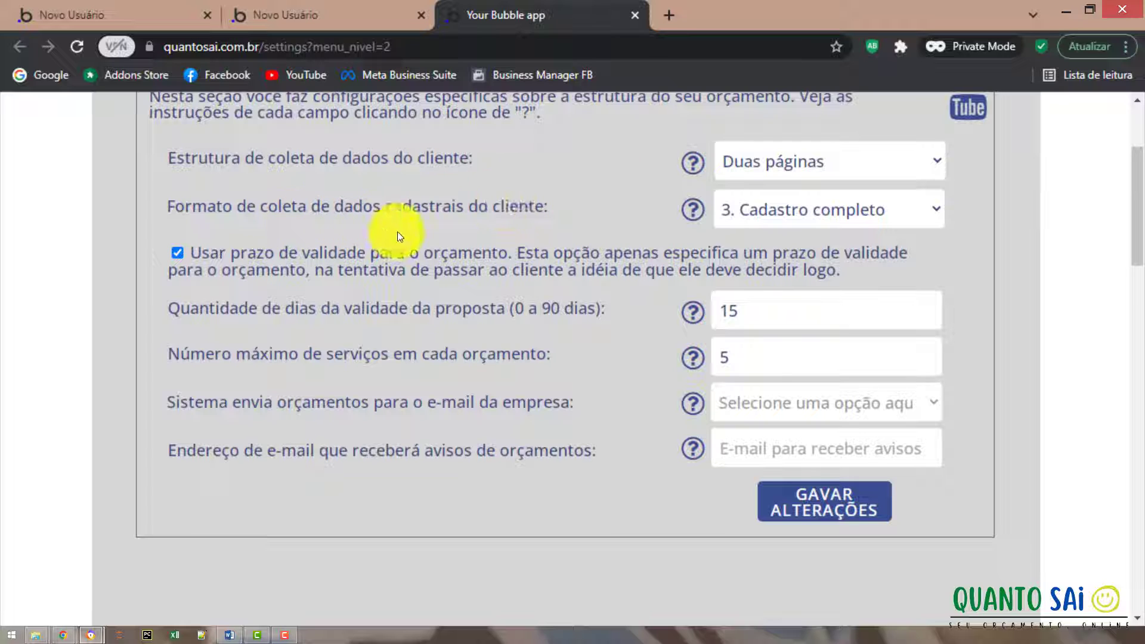
click(749, 214)
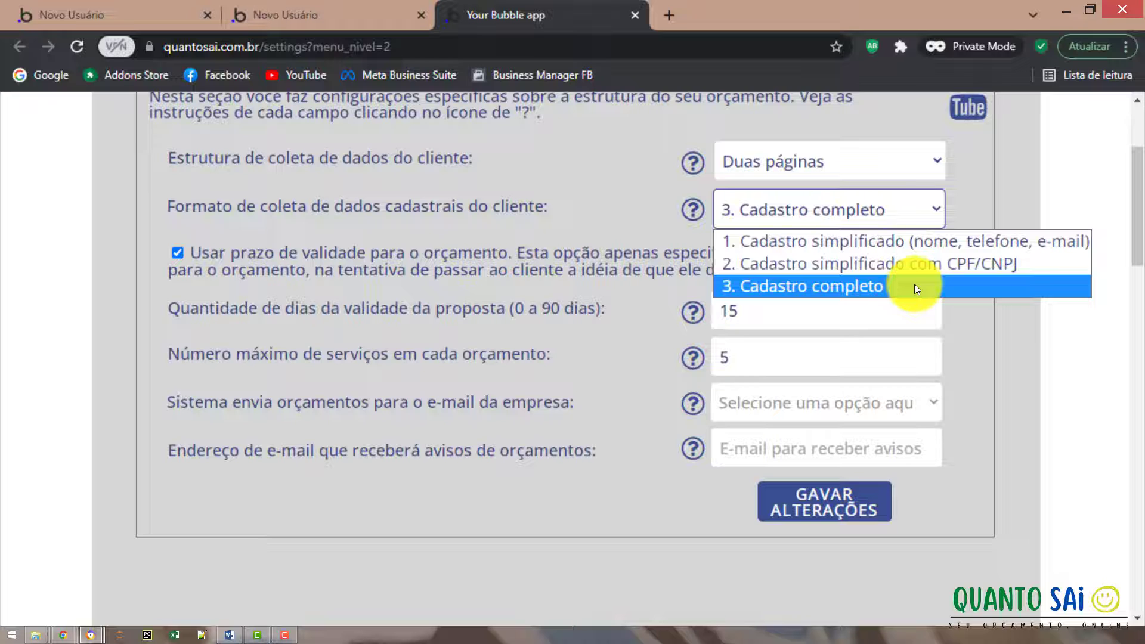
Close the registration-format choices, keeping '3. Cadastro completo'.
click(414, 130)
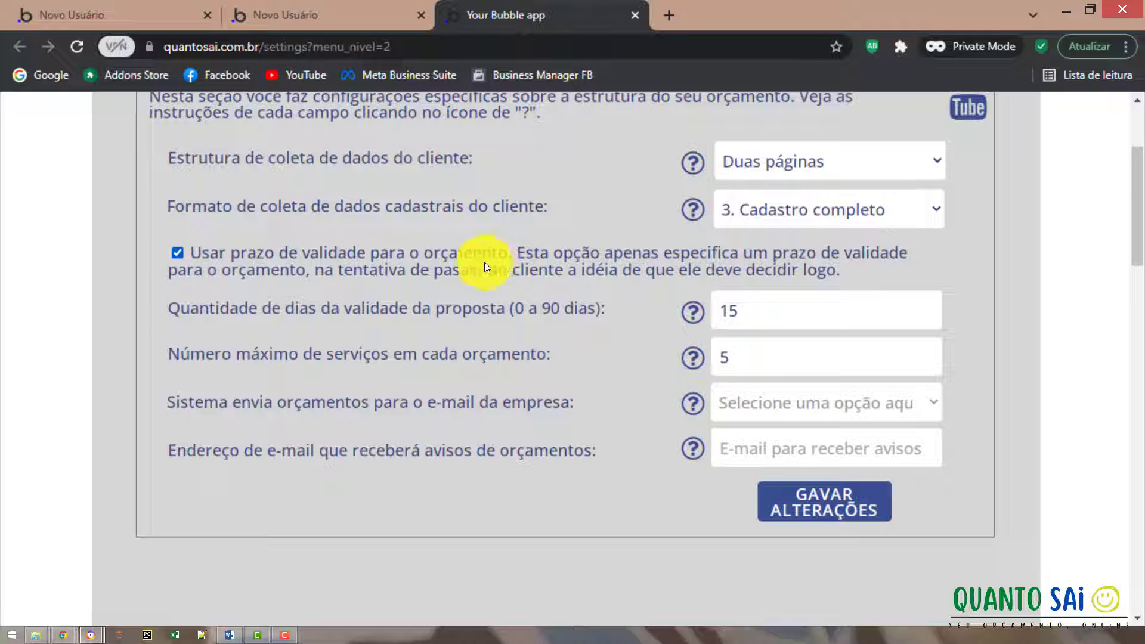
Change the proposal validity from 15 to 10 days.
click(716, 309)
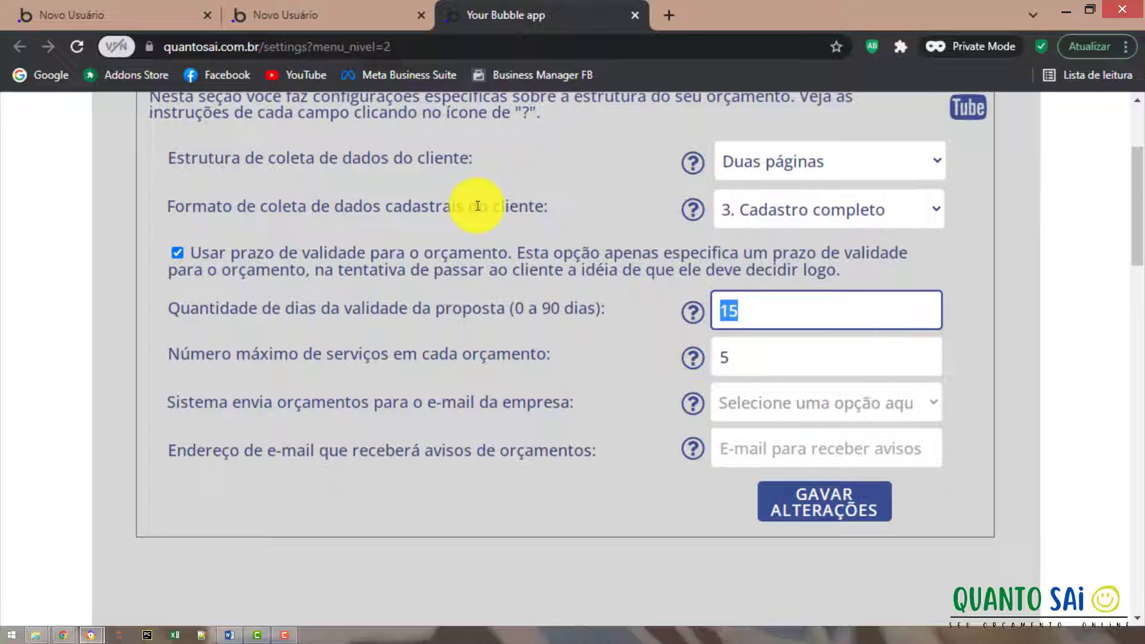
text(10)
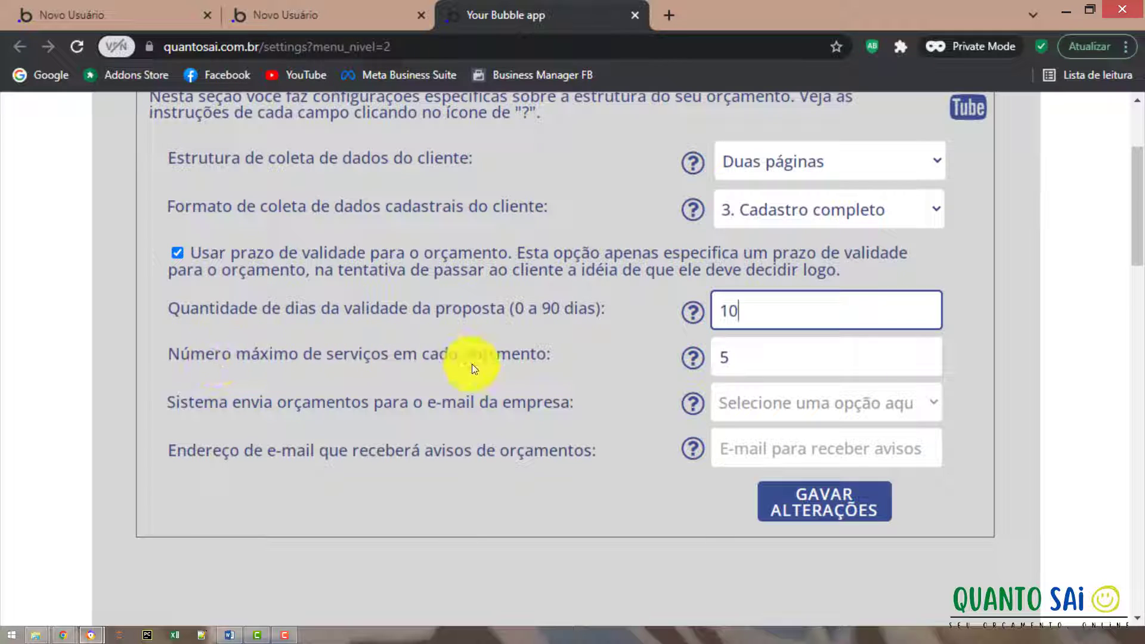
click(745, 353)
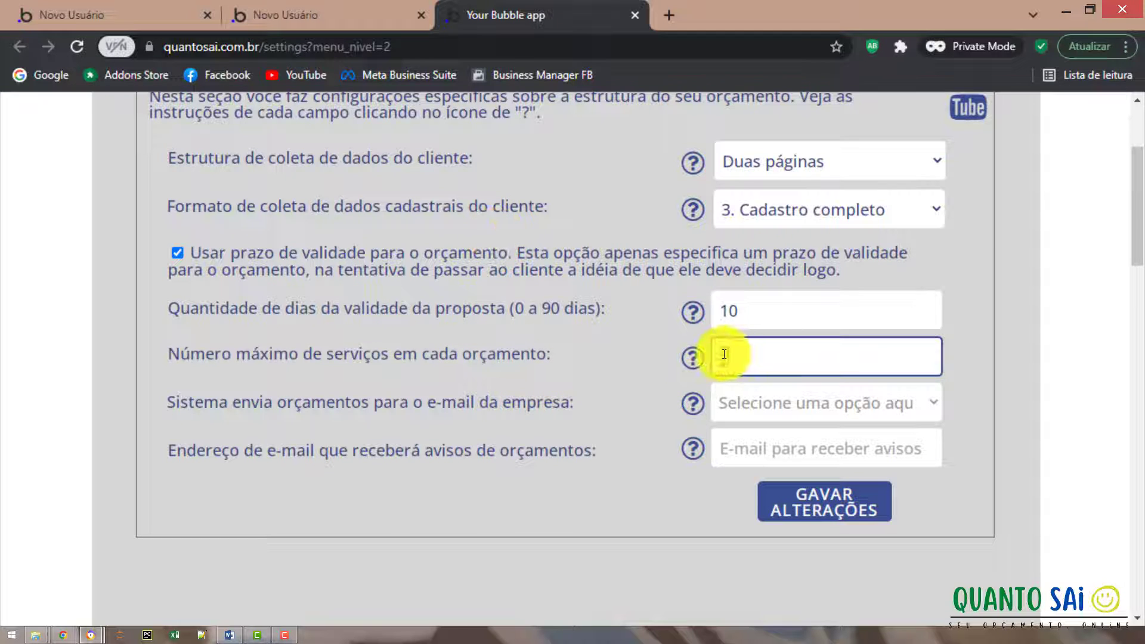
Set the maximum services per quote to 3, correcting a mistyped 1.
double_click(720, 356)
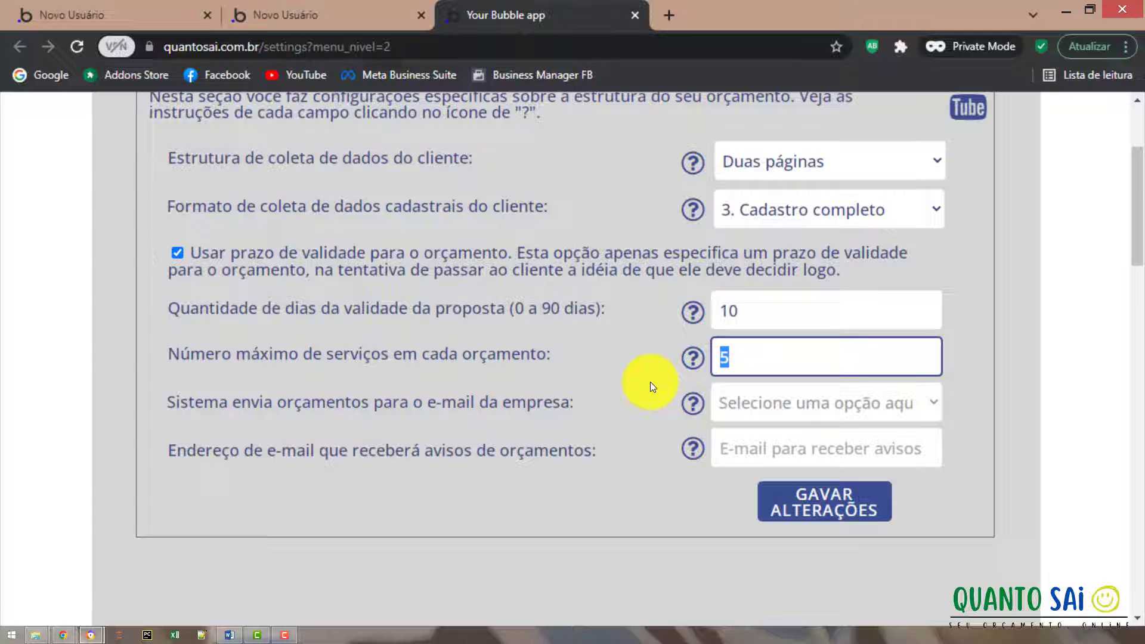
text(1)
key(BackSpace)
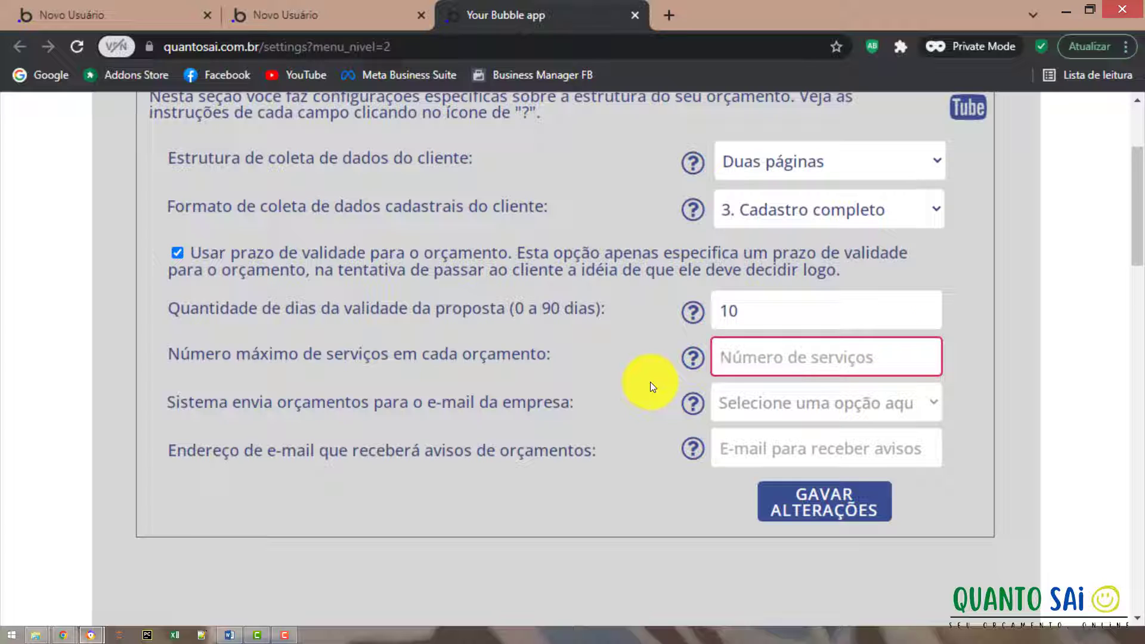
text(3)
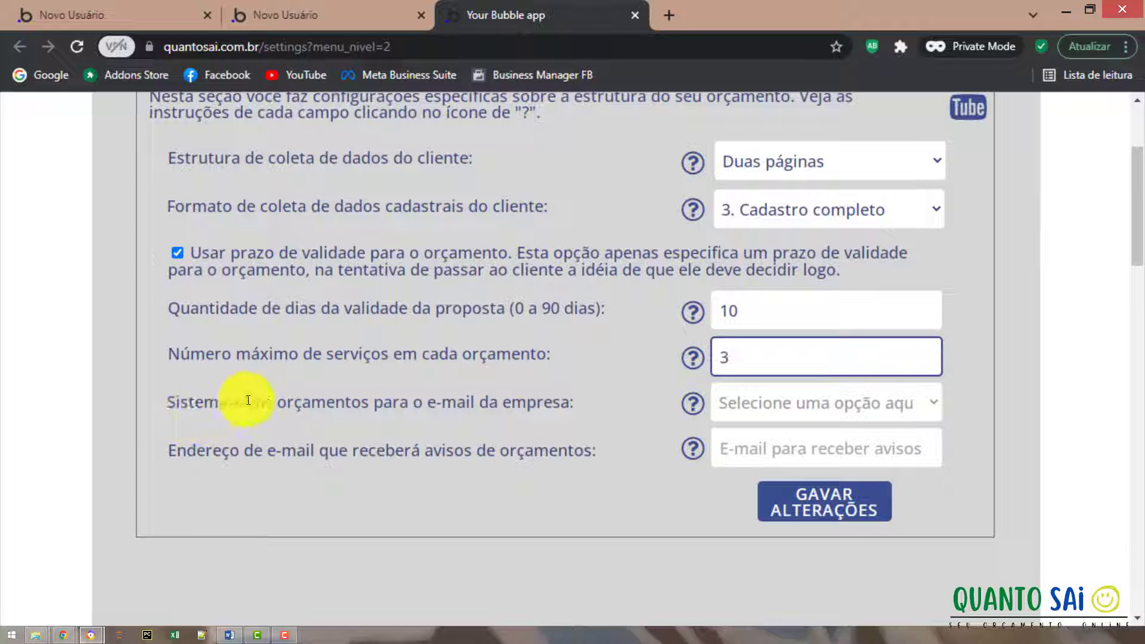
click(755, 419)
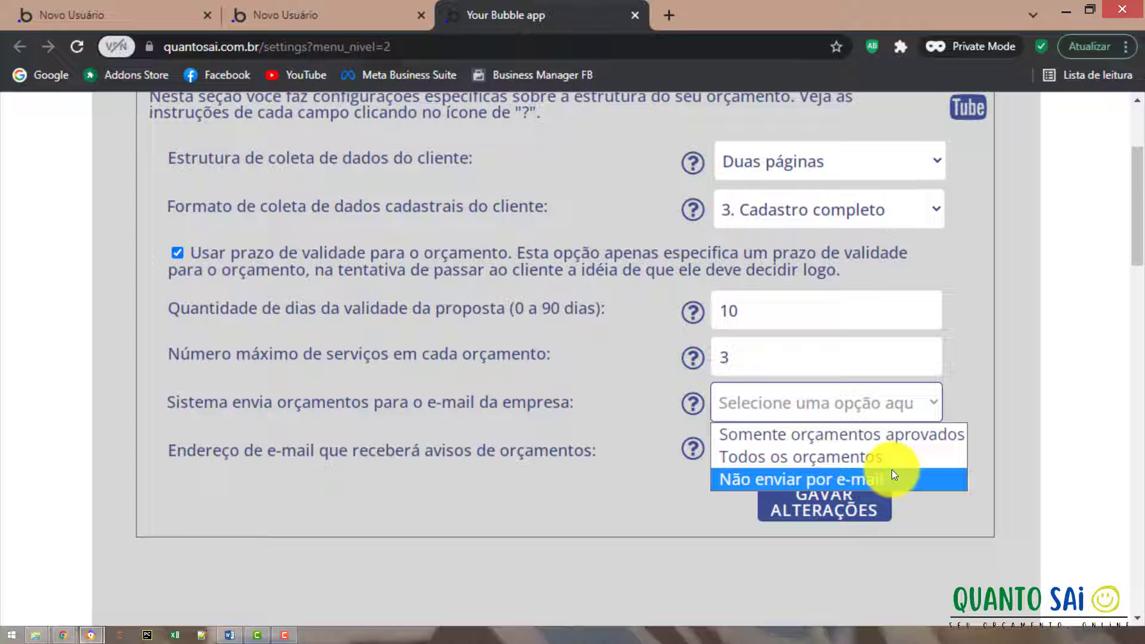
Send only approved quotes to the company e-mail, enter the notification e-mail address, and save.
click(889, 435)
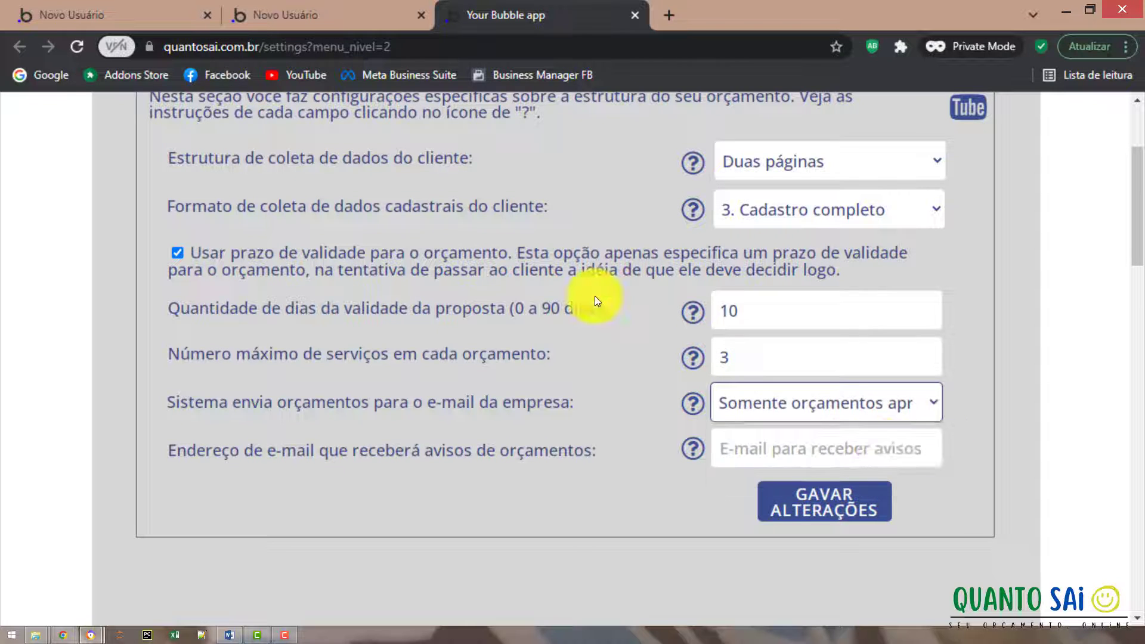
click(818, 448)
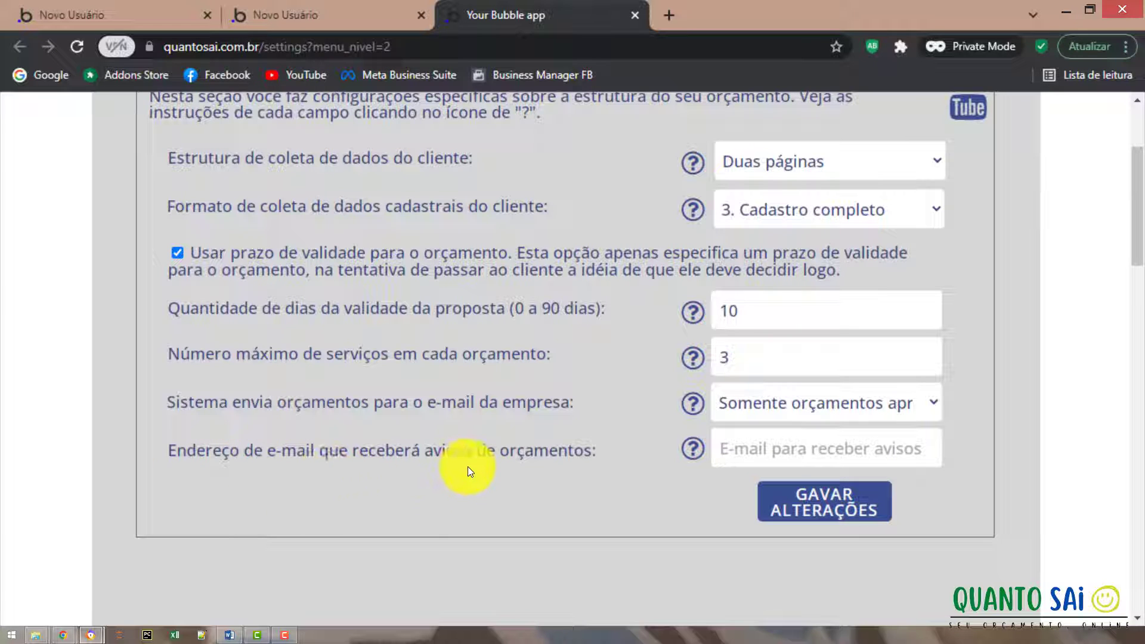
click(723, 450)
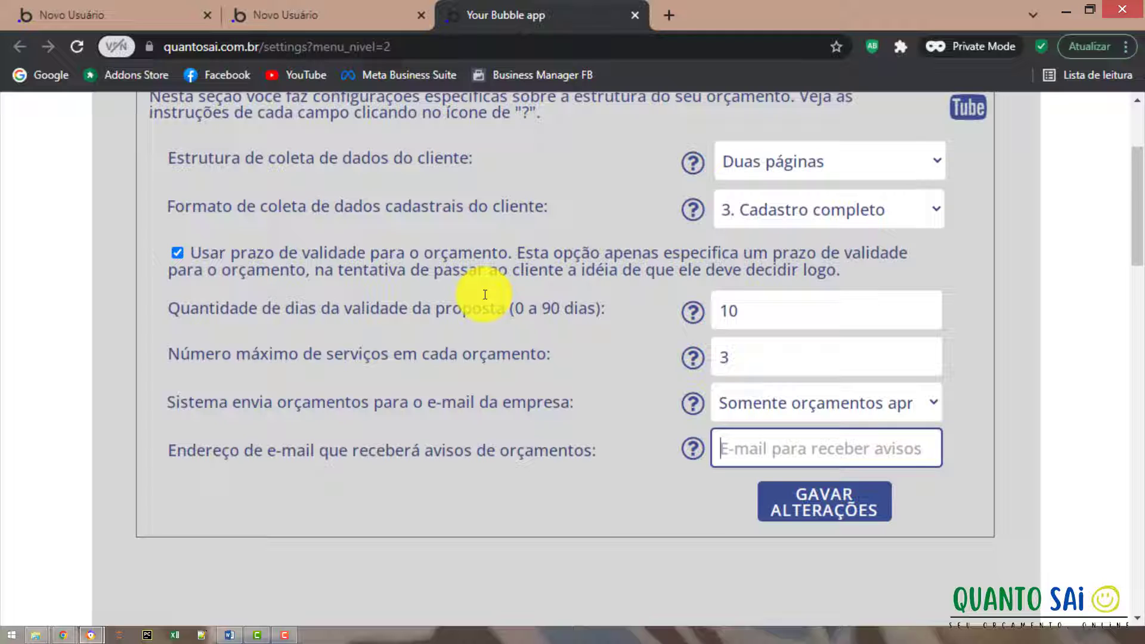
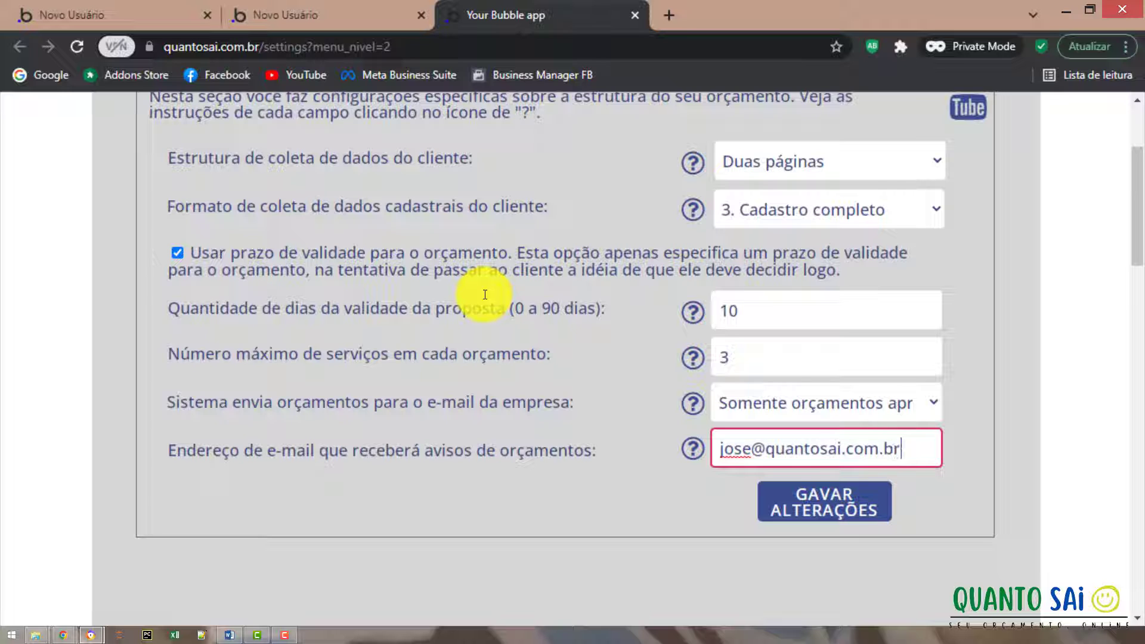
click(775, 503)
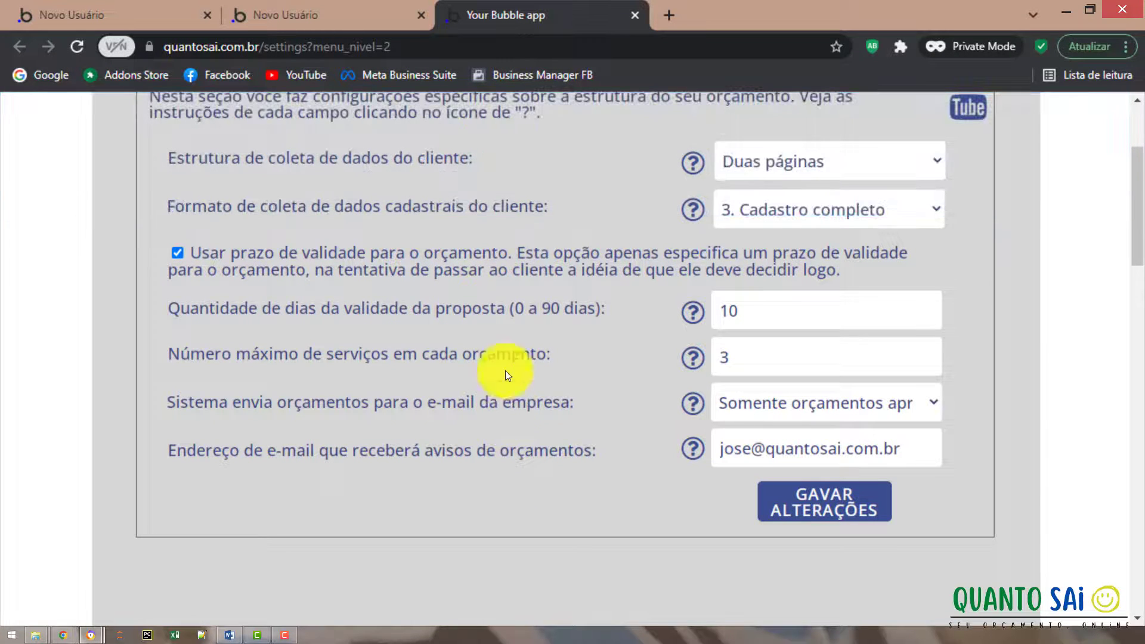
scroll(513, 341, up, 3)
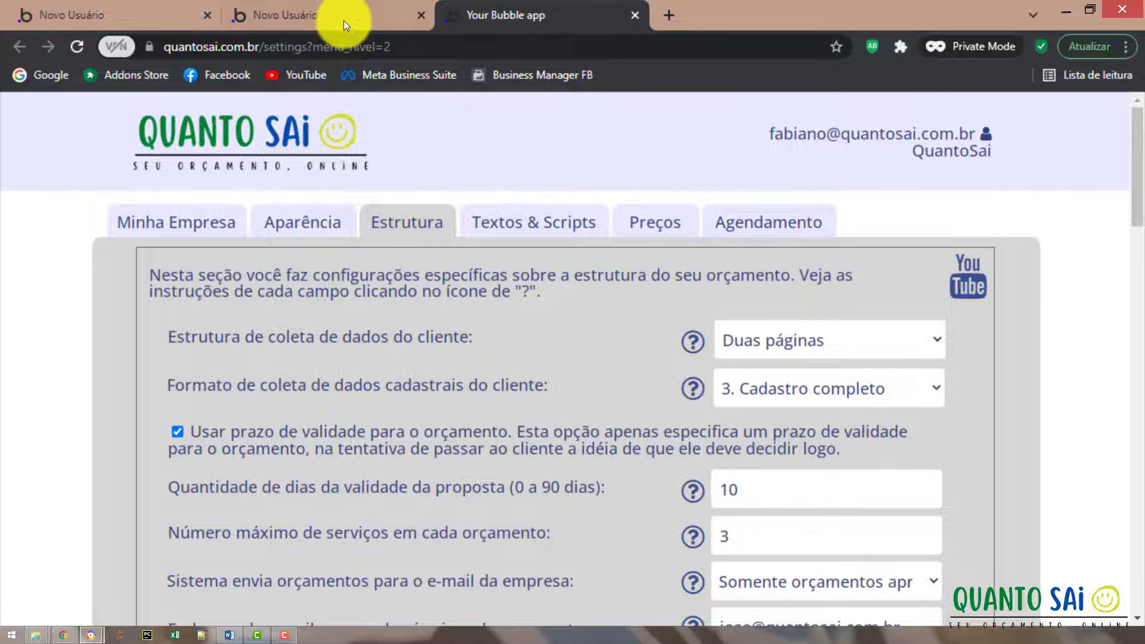
click(232, 18)
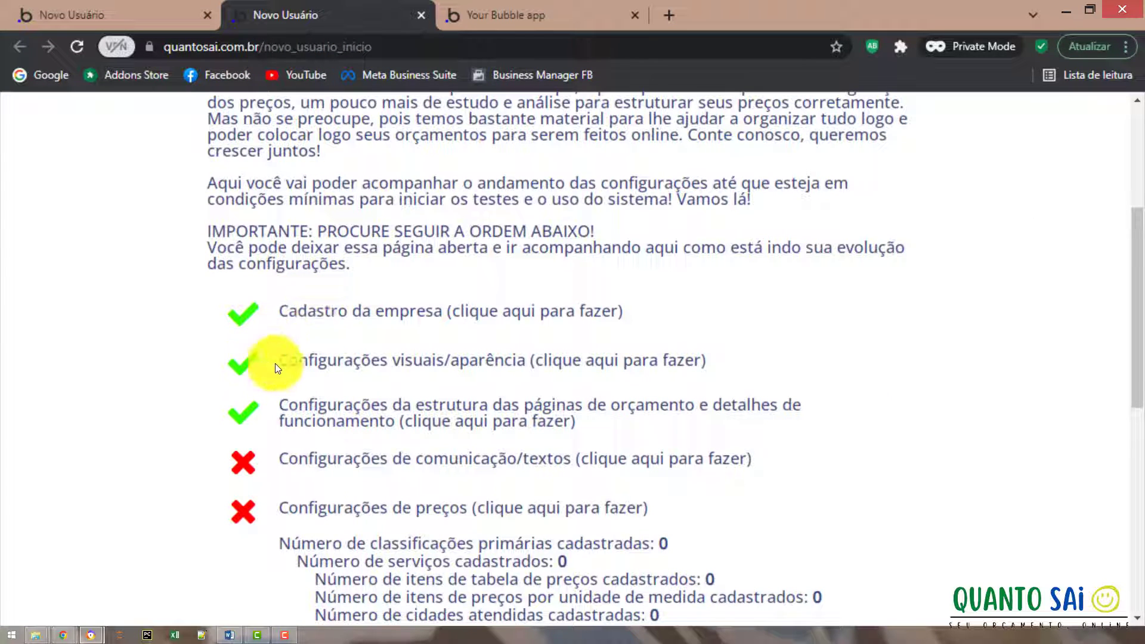
click(476, 7)
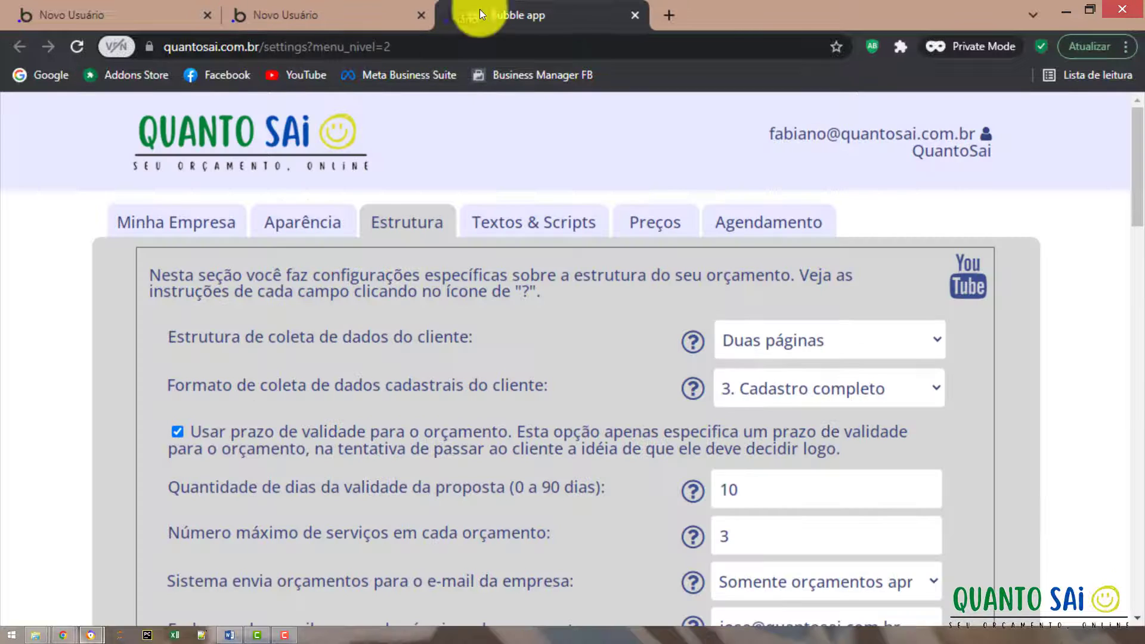
double_click(382, 50)
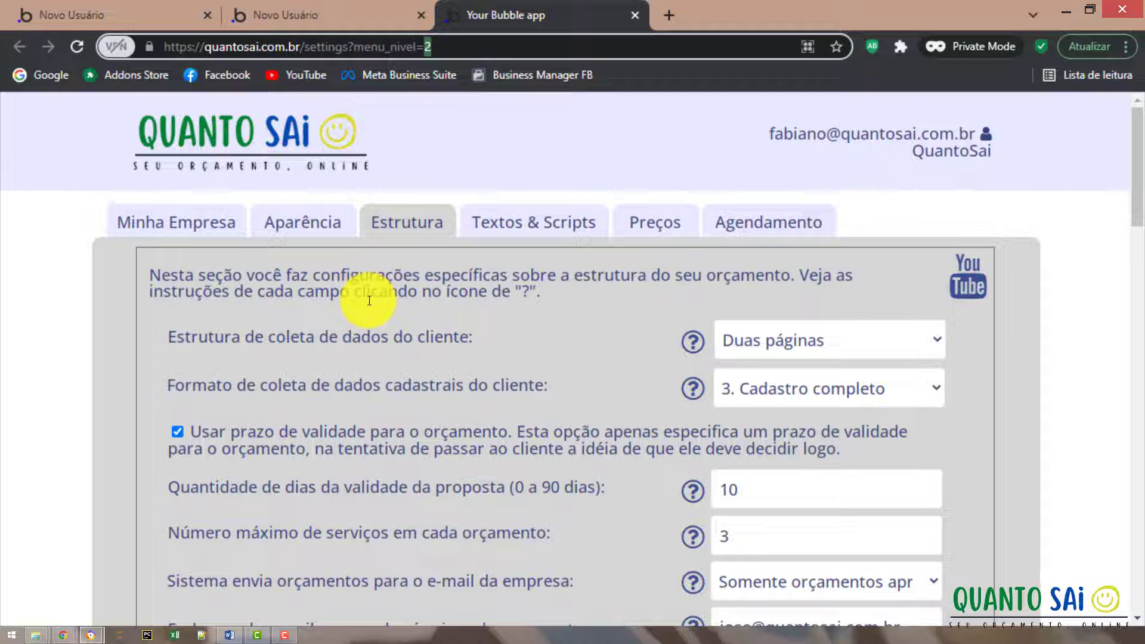
scroll(384, 390, down, 6)
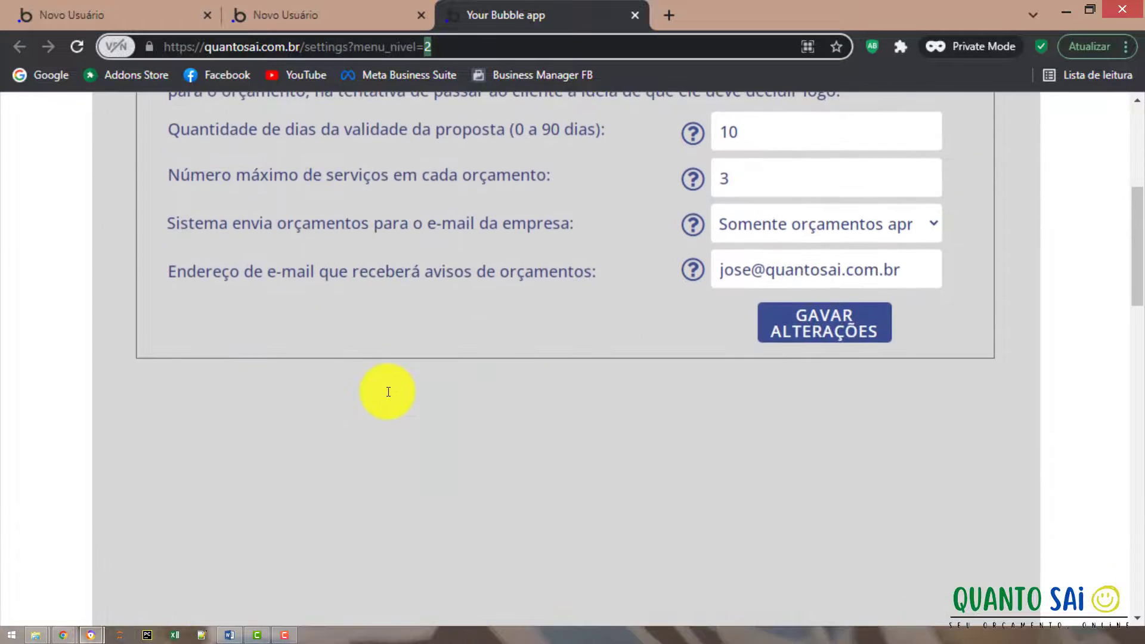
scroll(388, 392, up, 6)
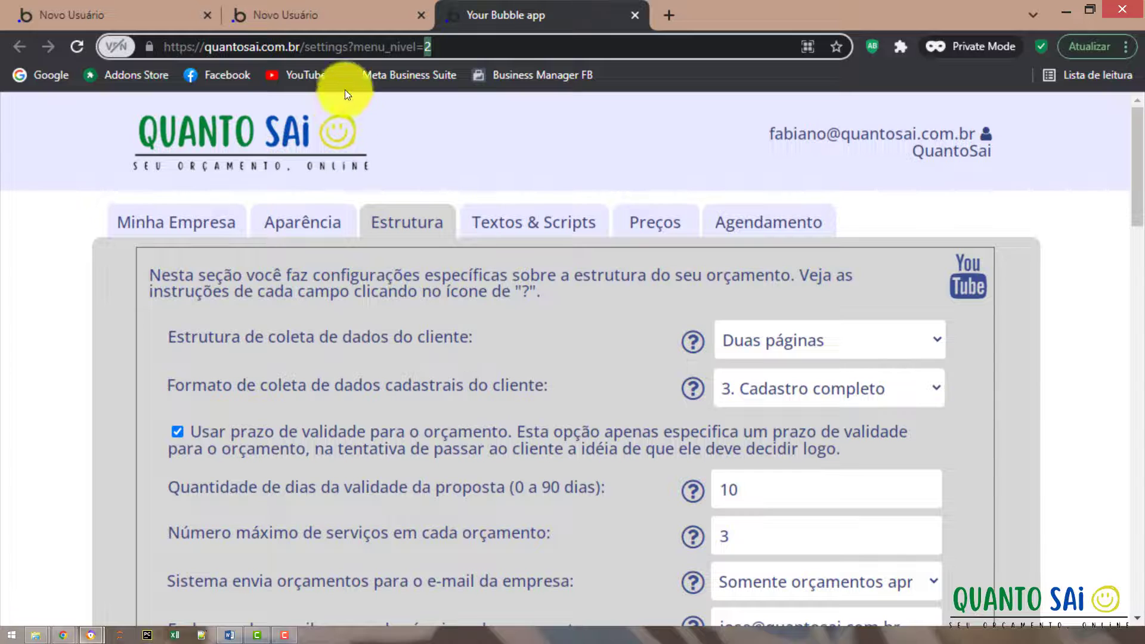
click(345, 19)
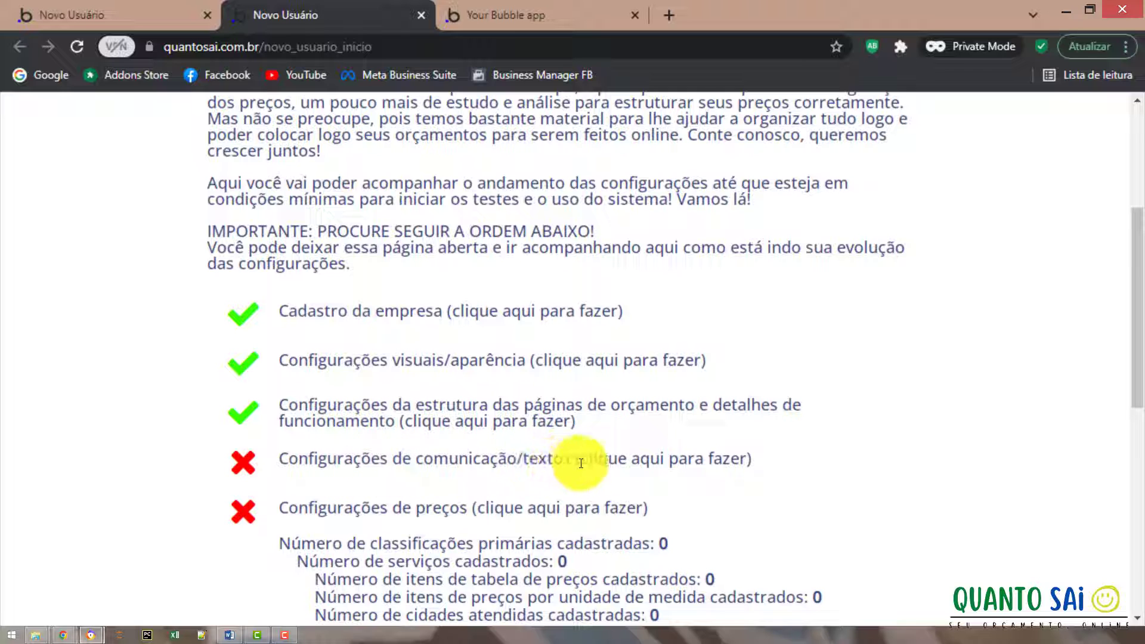
click(503, 24)
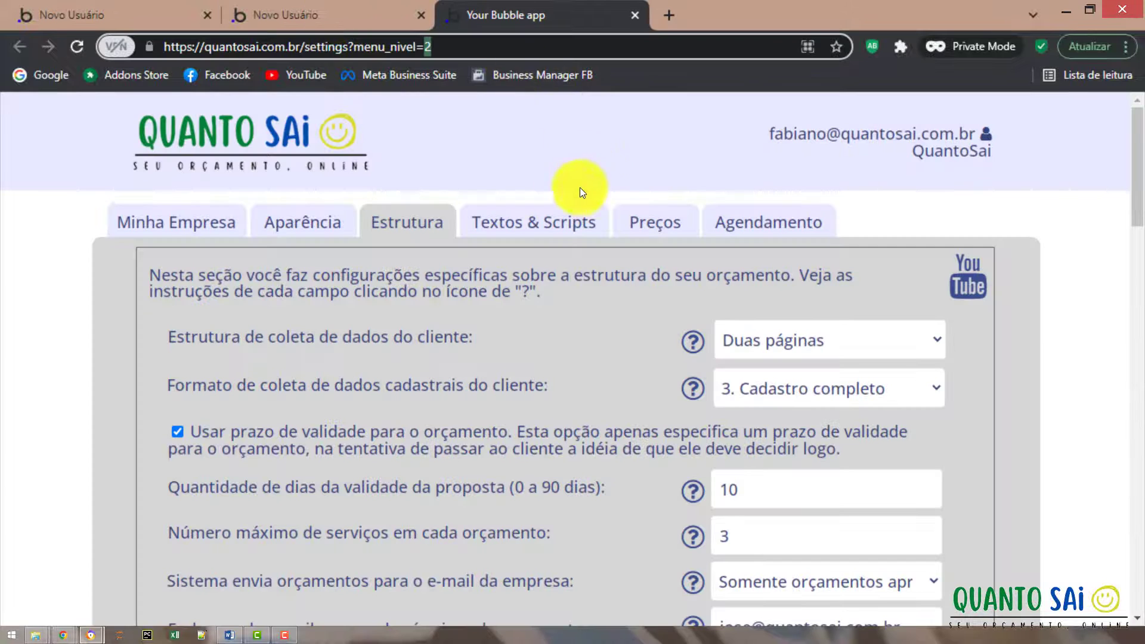
Open Textos & Scripts and scroll through its empty text editors and script boxes.
click(523, 223)
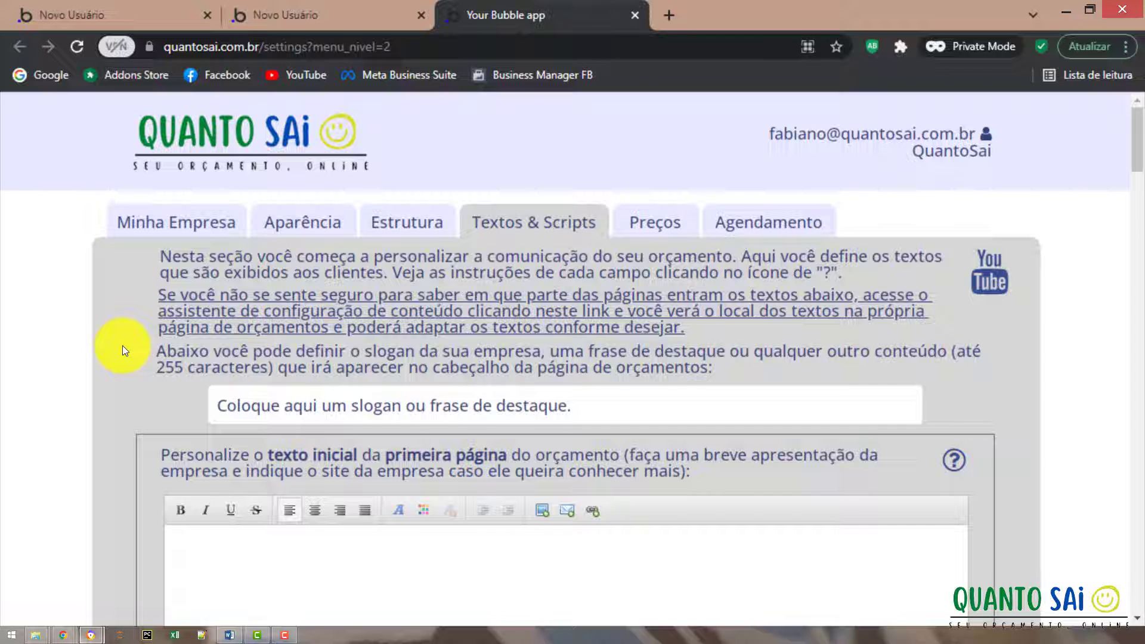
scroll(123, 347, down, 5)
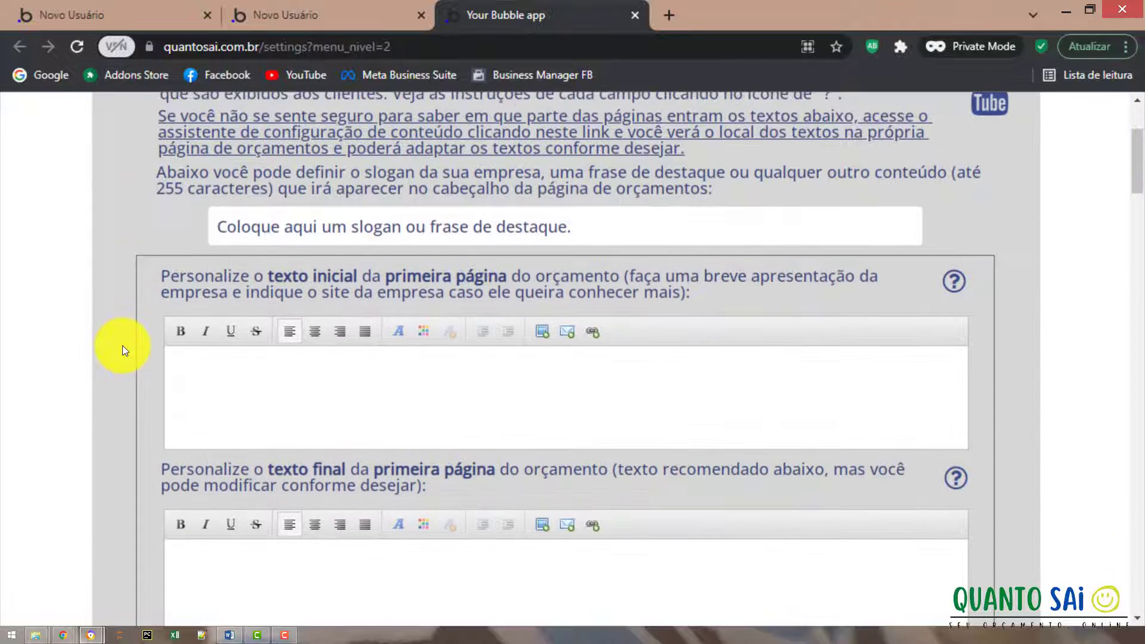
scroll(123, 347, down, 2)
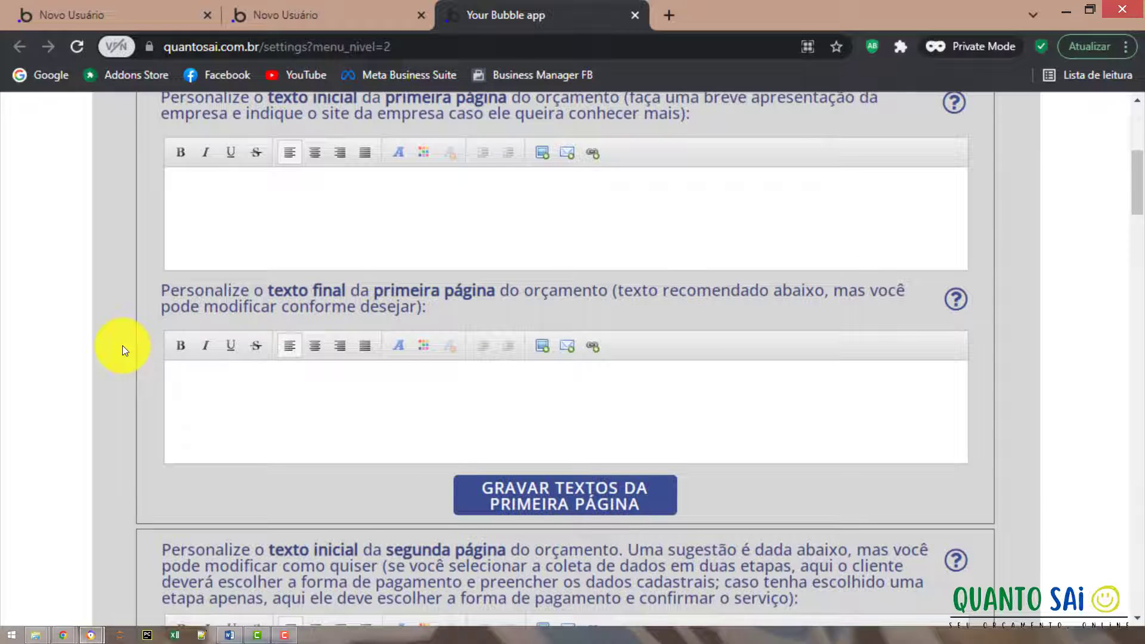
scroll(122, 346, up, 2)
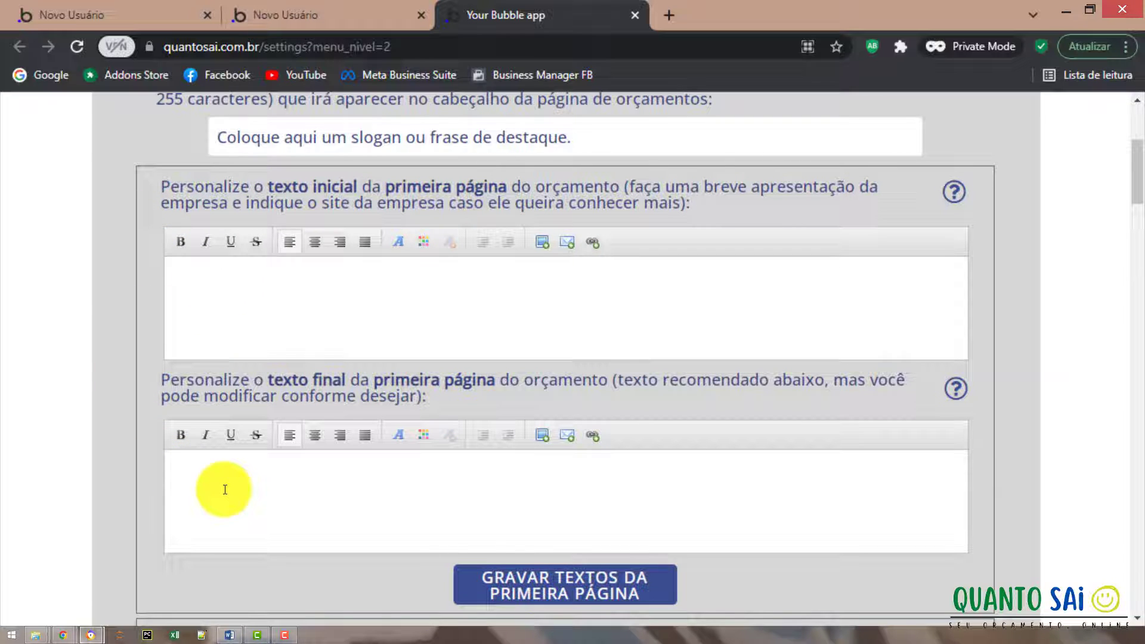
scroll(235, 496, down, 5)
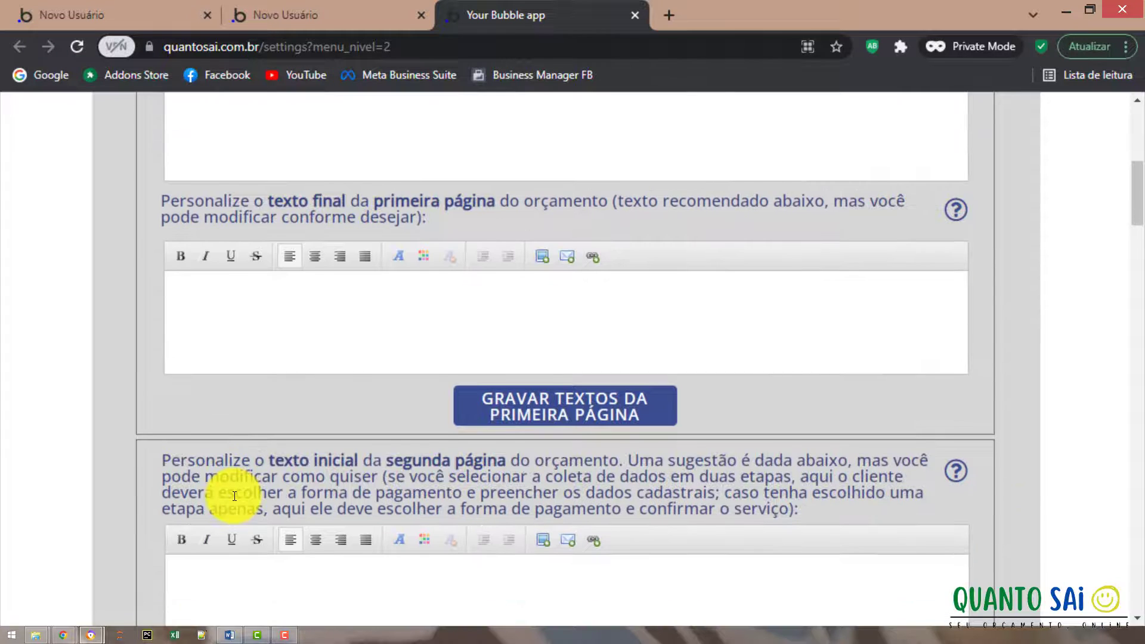
scroll(116, 560, down, 2)
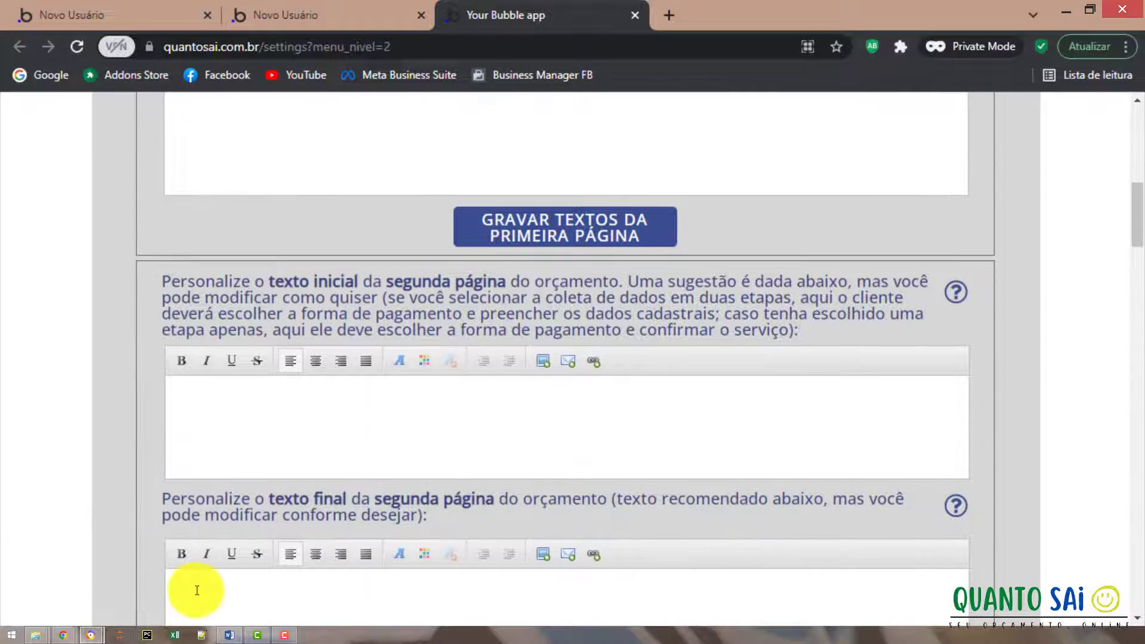
scroll(195, 588, down, 3)
scroll(191, 588, down, 3)
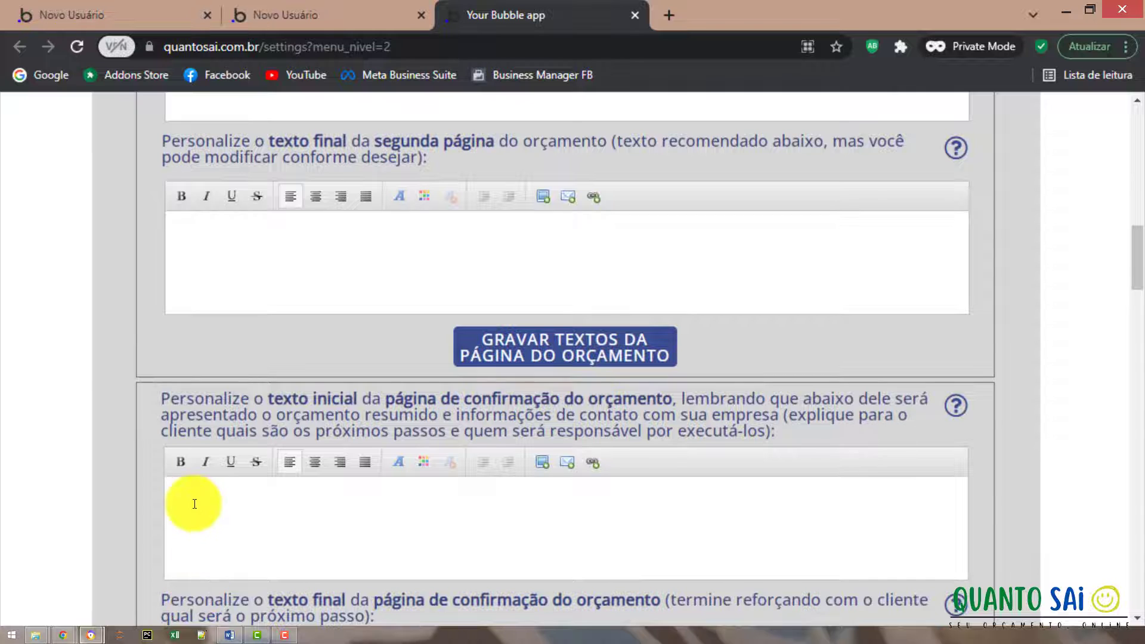
scroll(179, 519, down, 2)
scroll(208, 582, down, 1)
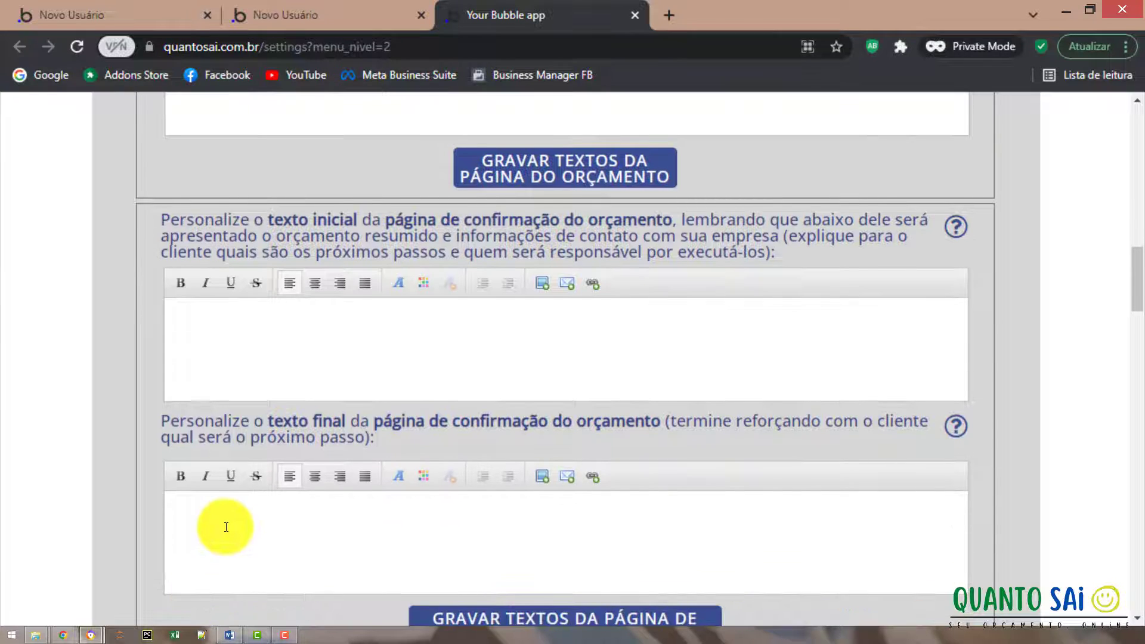
scroll(224, 524, down, 2)
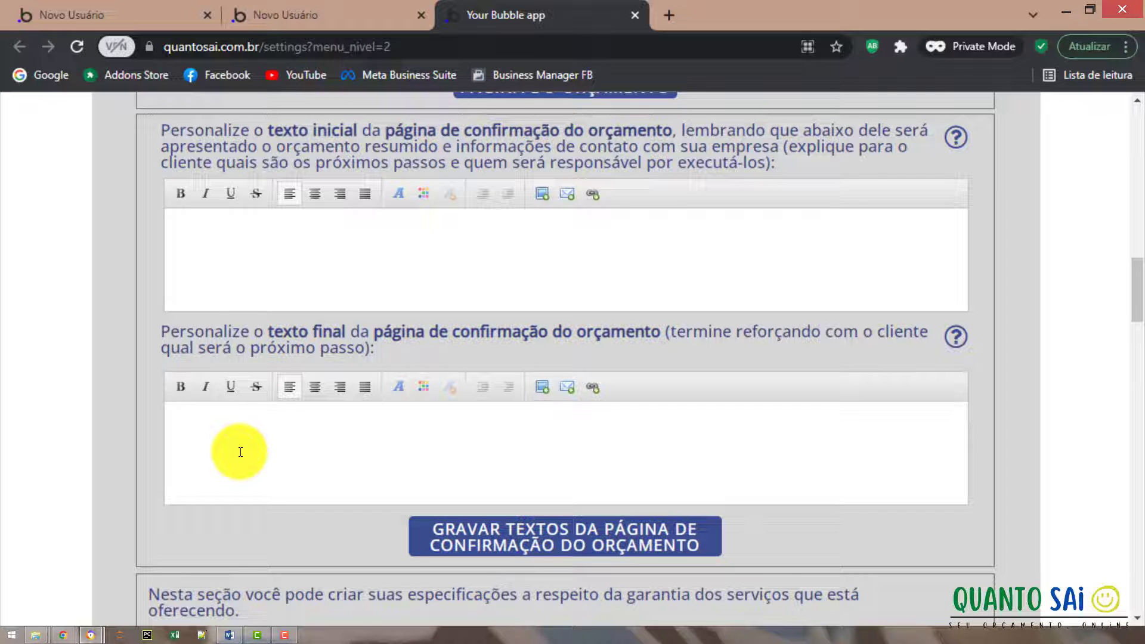
scroll(240, 452, up, 2)
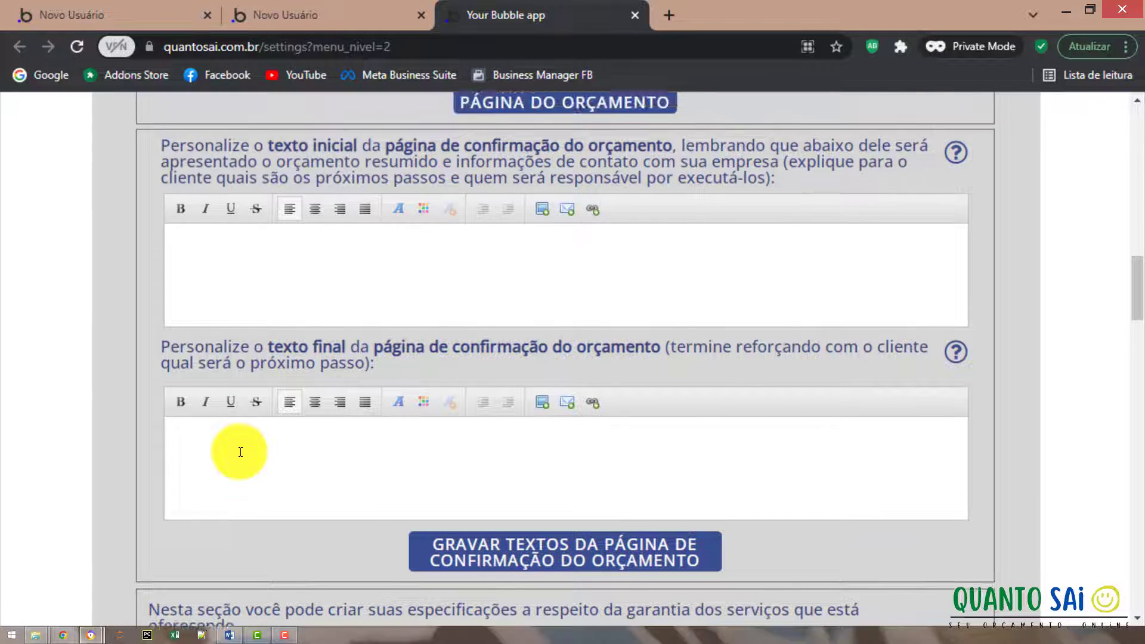
scroll(240, 451, up, 10)
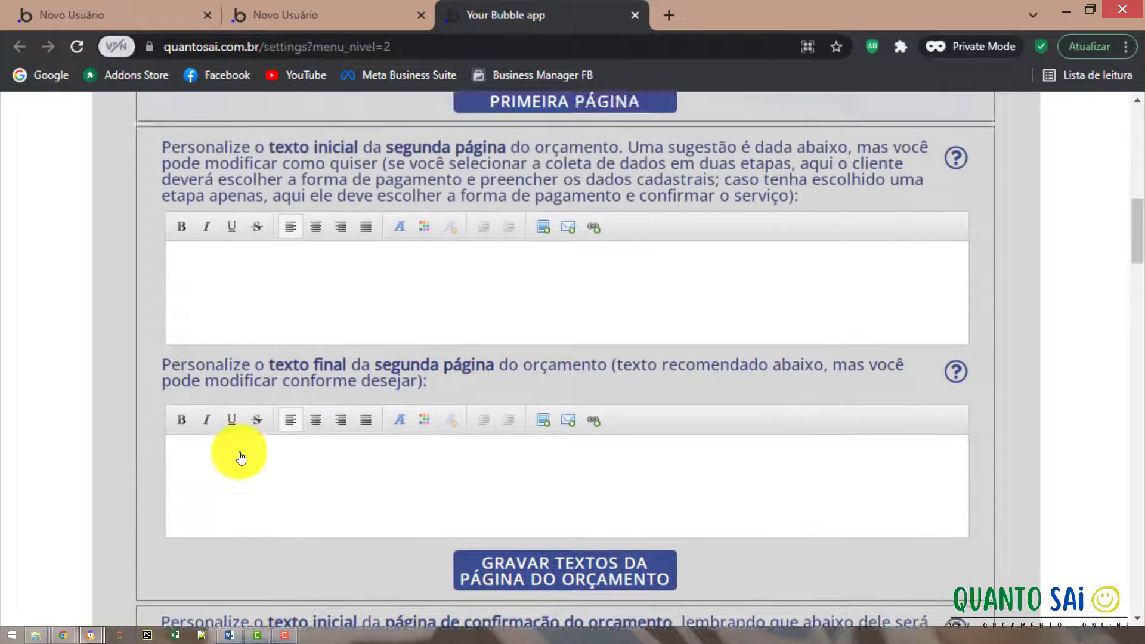
scroll(240, 454, up, 5)
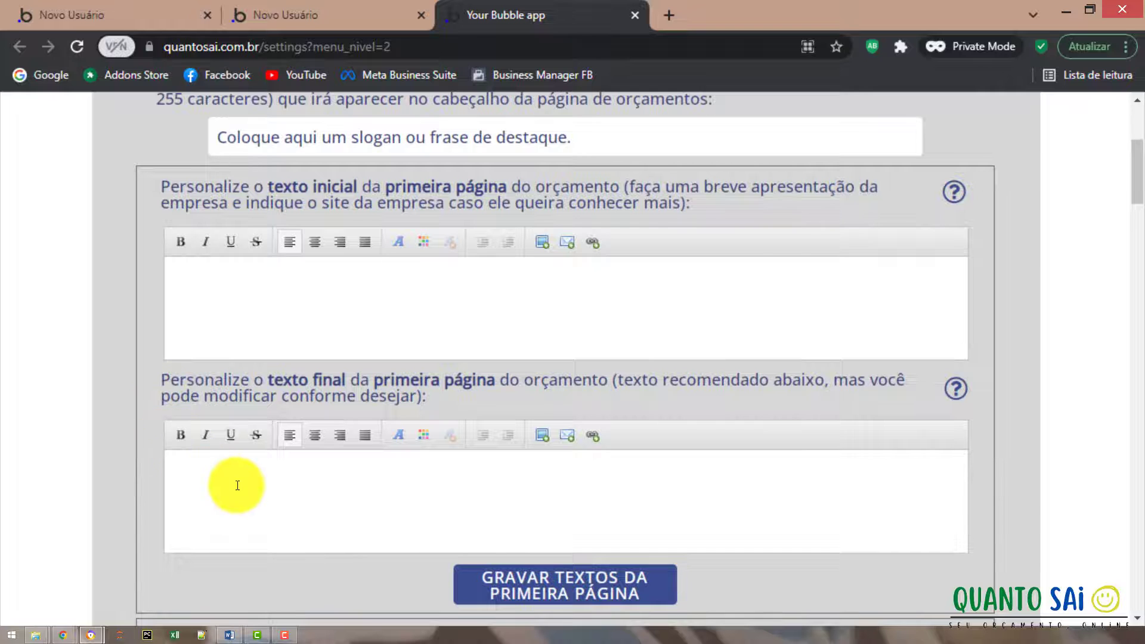
scroll(237, 485, down, 6)
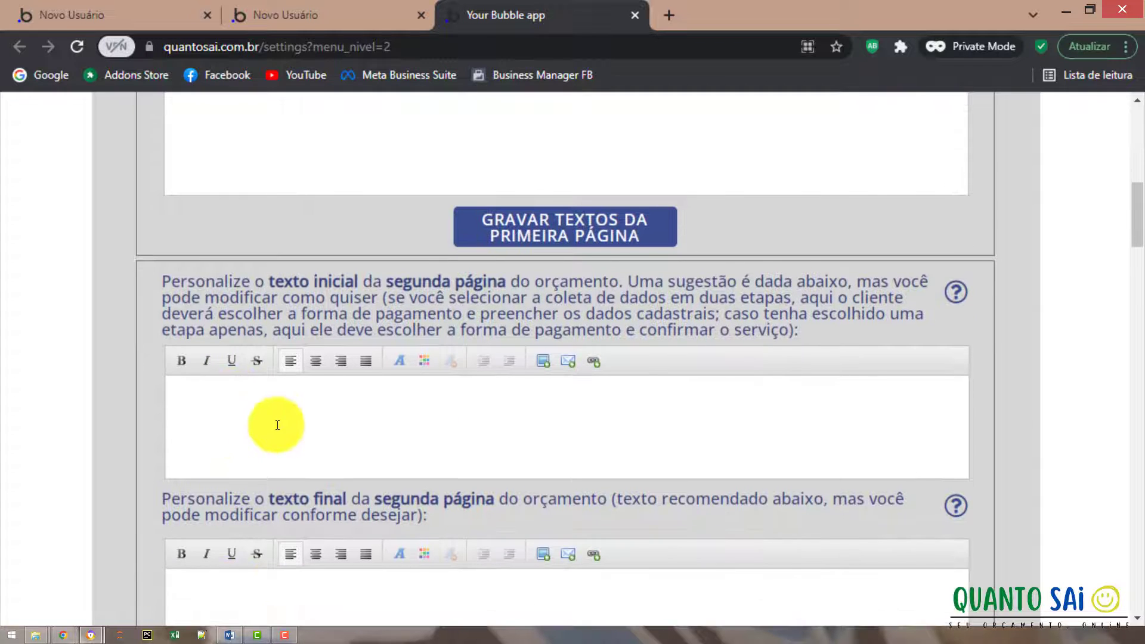
scroll(192, 435, down, 3)
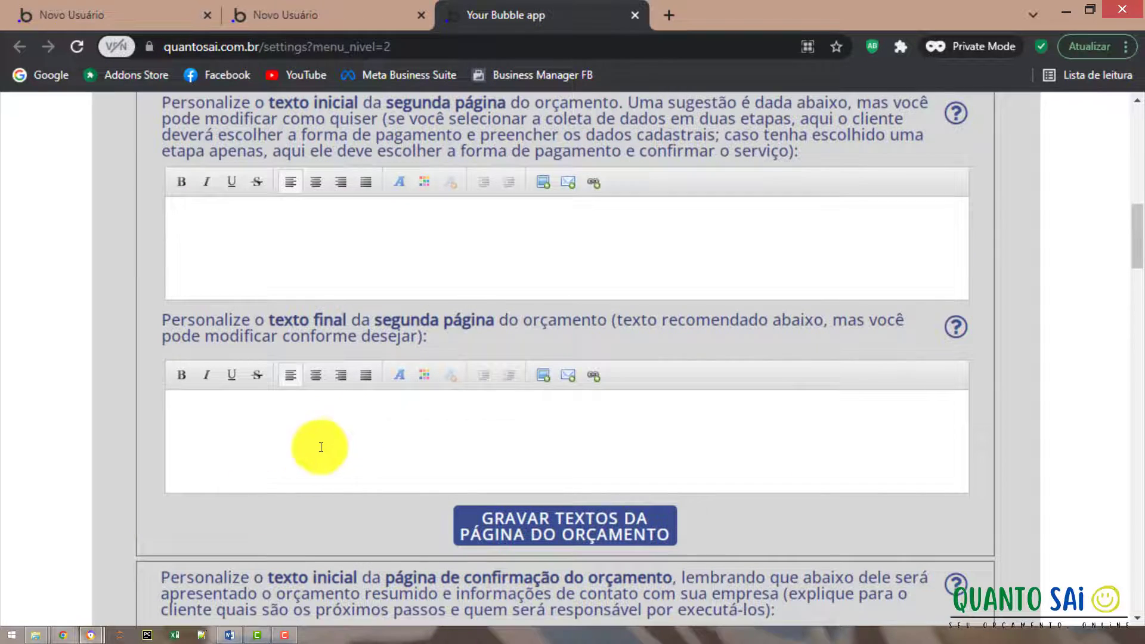
scroll(317, 447, down, 1)
scroll(310, 468, down, 5)
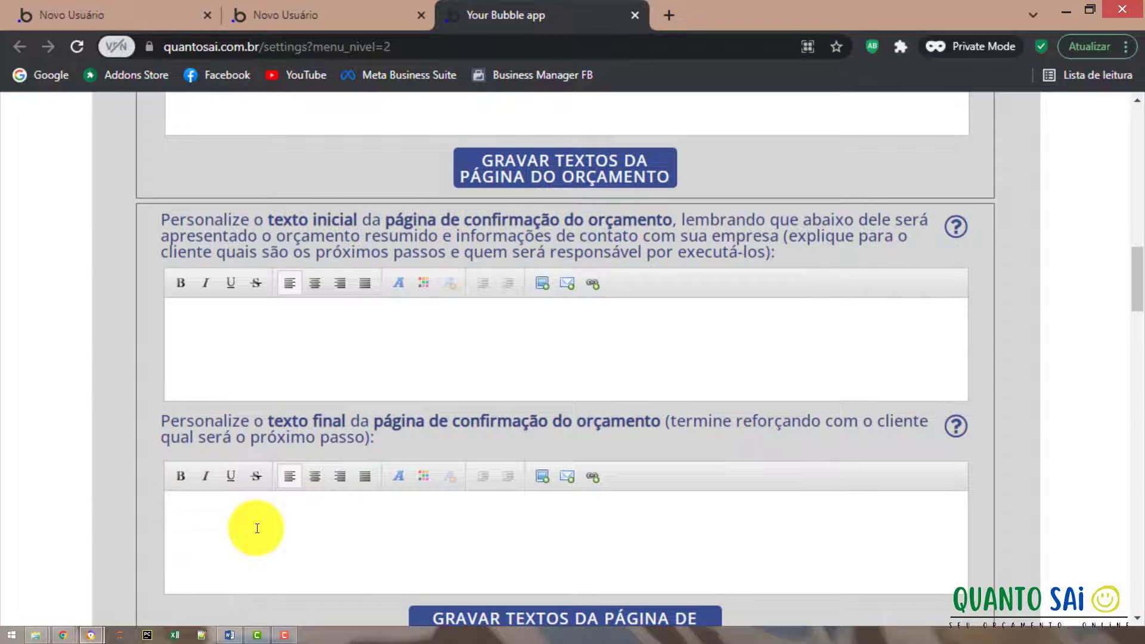
scroll(113, 379, down, 16)
scroll(113, 378, up, 1)
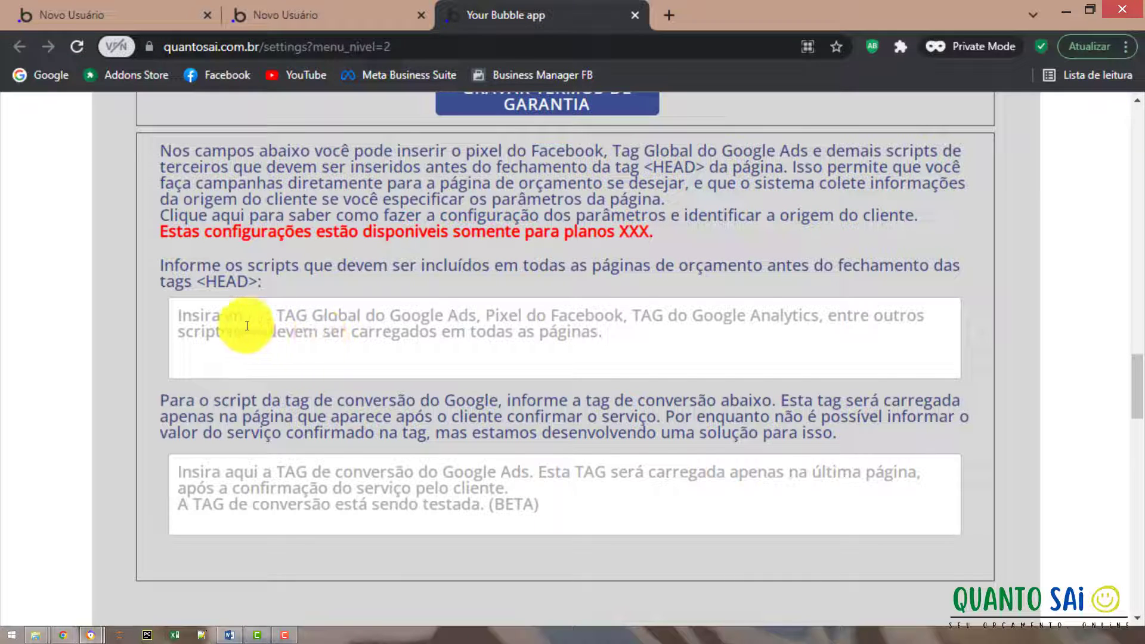
Click into the HEAD scripts box, then scroll back to the top of the section.
click(225, 317)
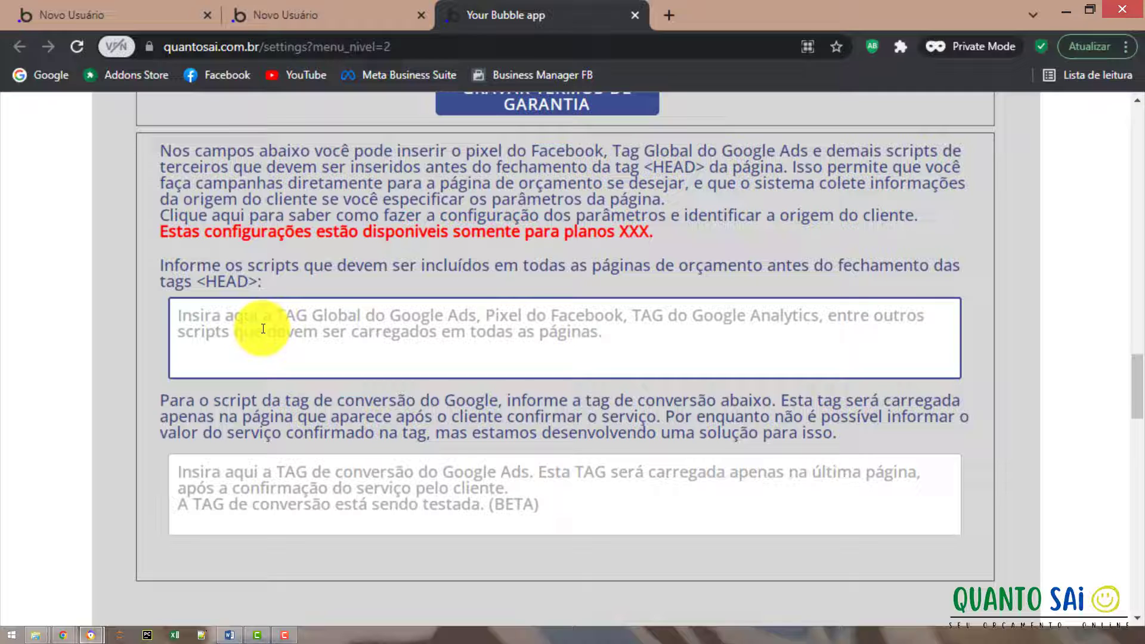
scroll(263, 328, up, 2)
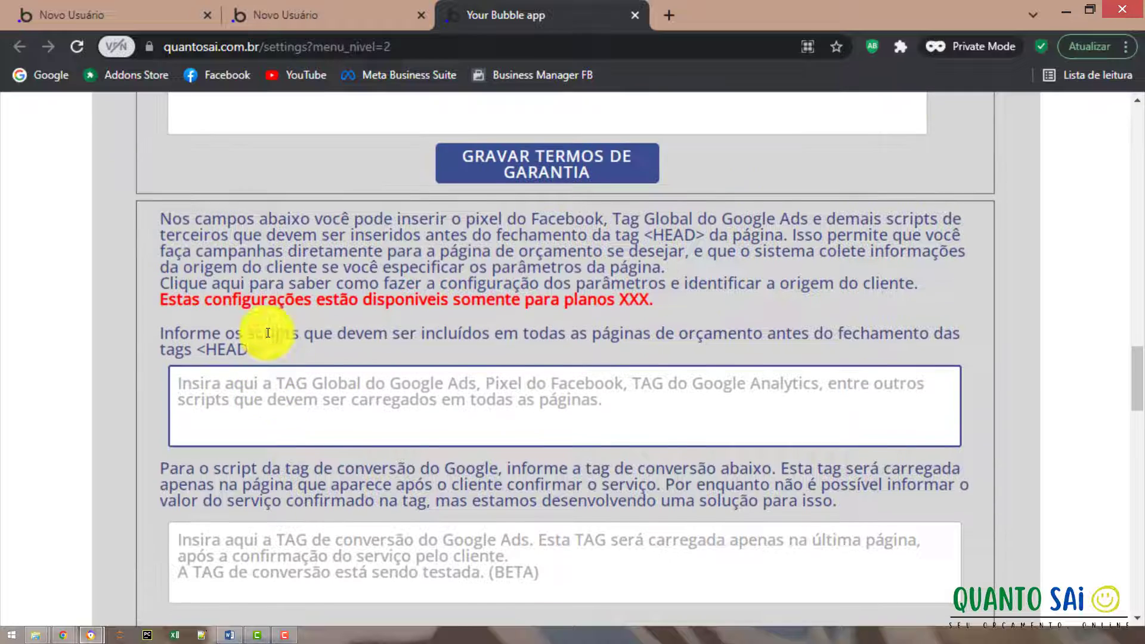
scroll(266, 331, up, 10)
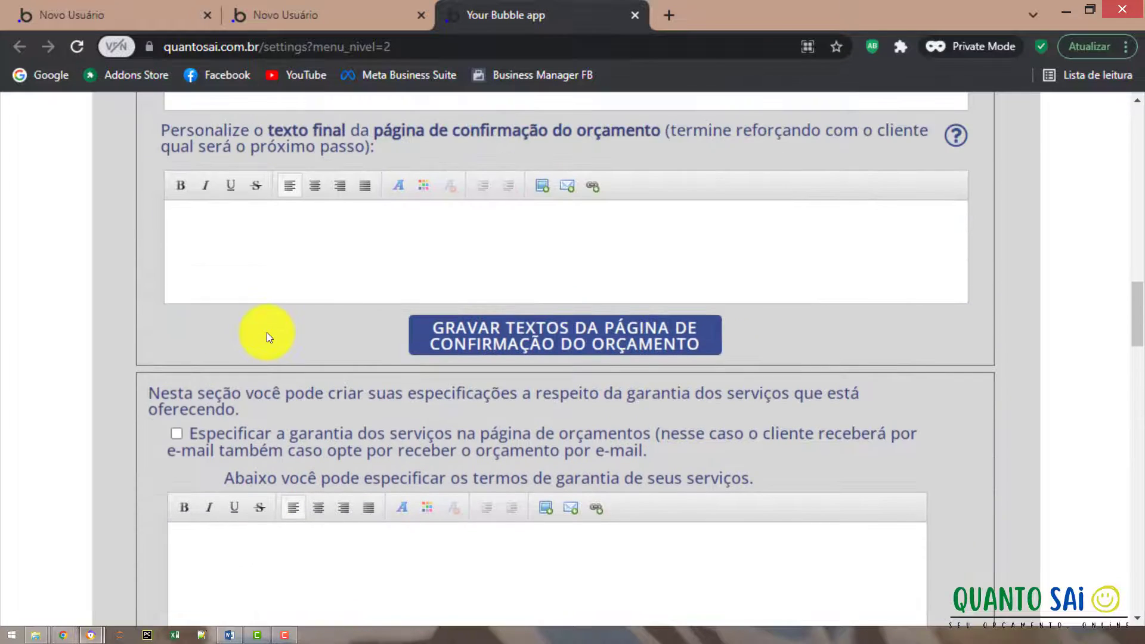
scroll(267, 331, up, 11)
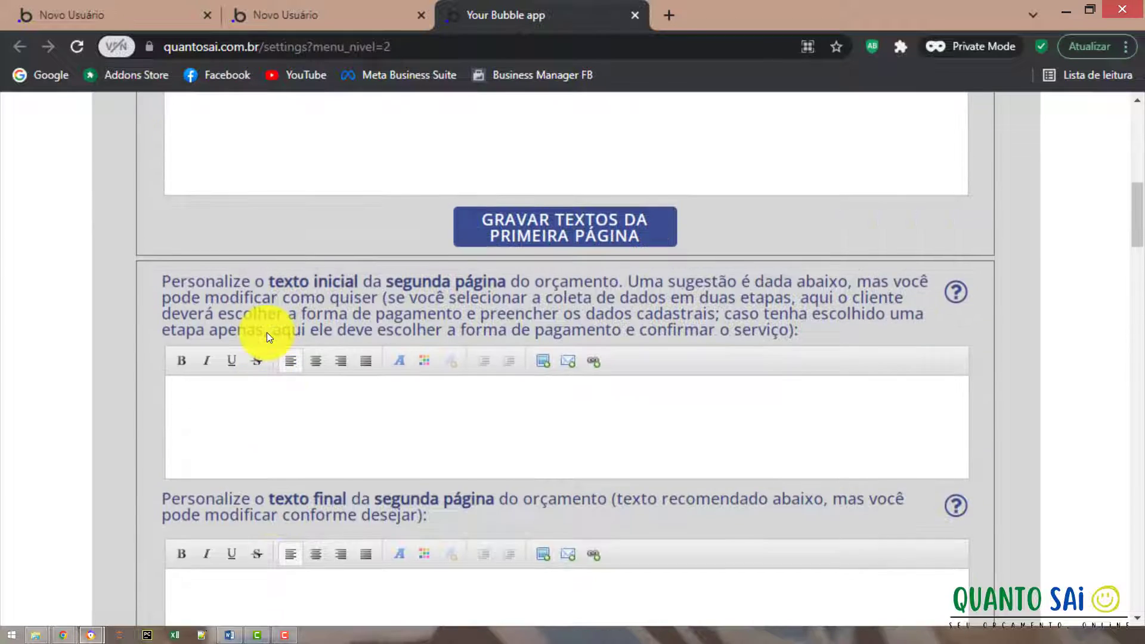
scroll(267, 331, up, 6)
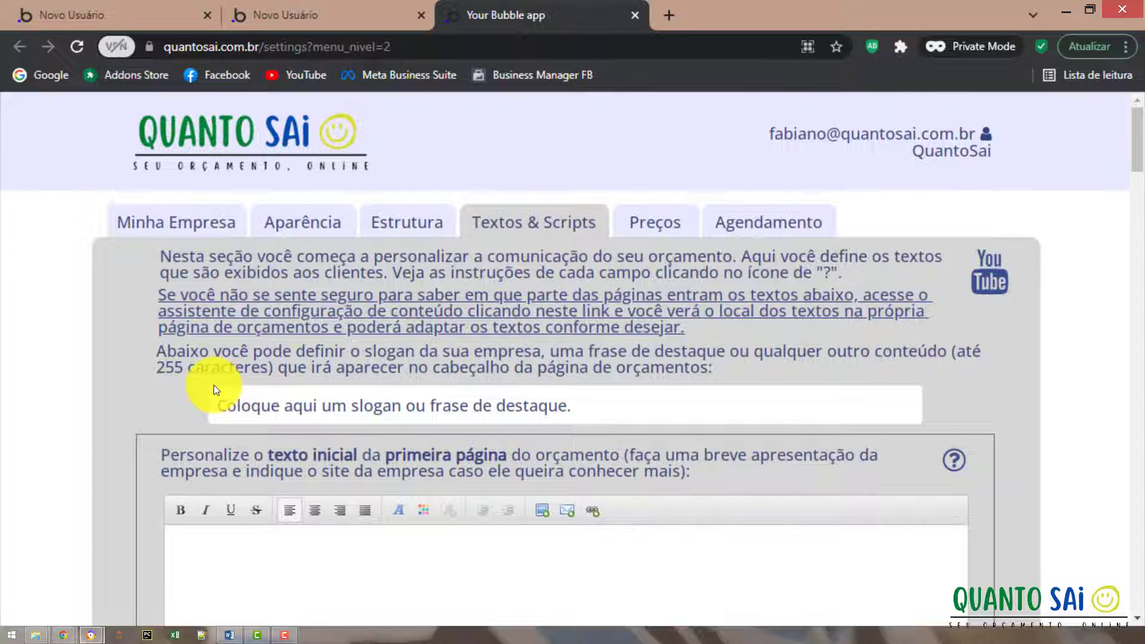
Select the public quote page's introductory paragraph, then return to the settings.
click(120, 18)
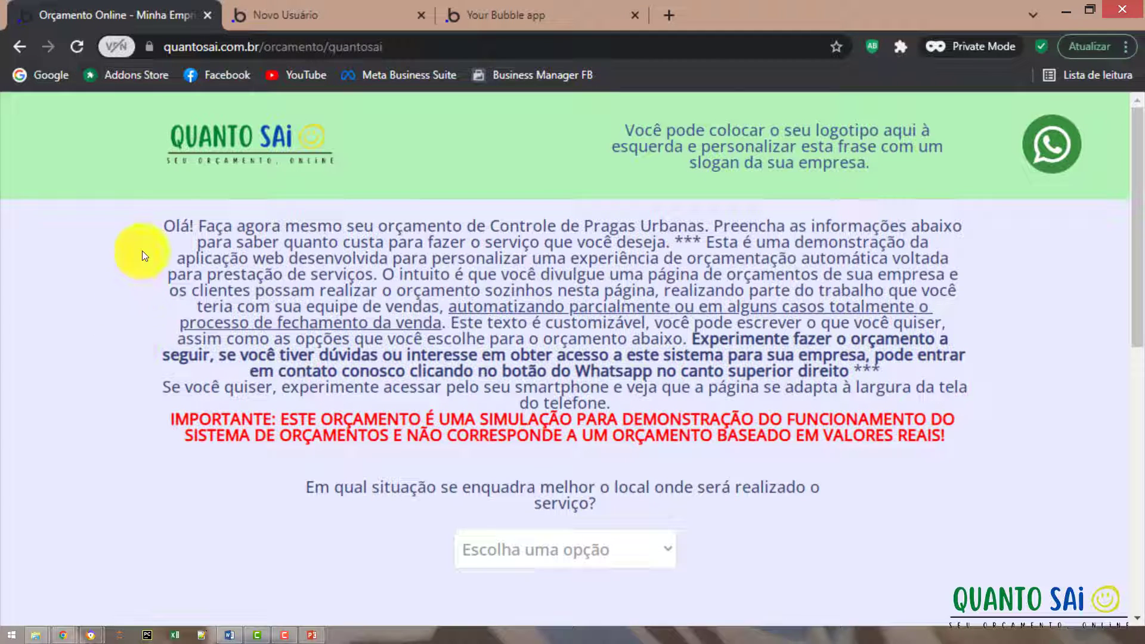
drag(163, 227, 947, 437)
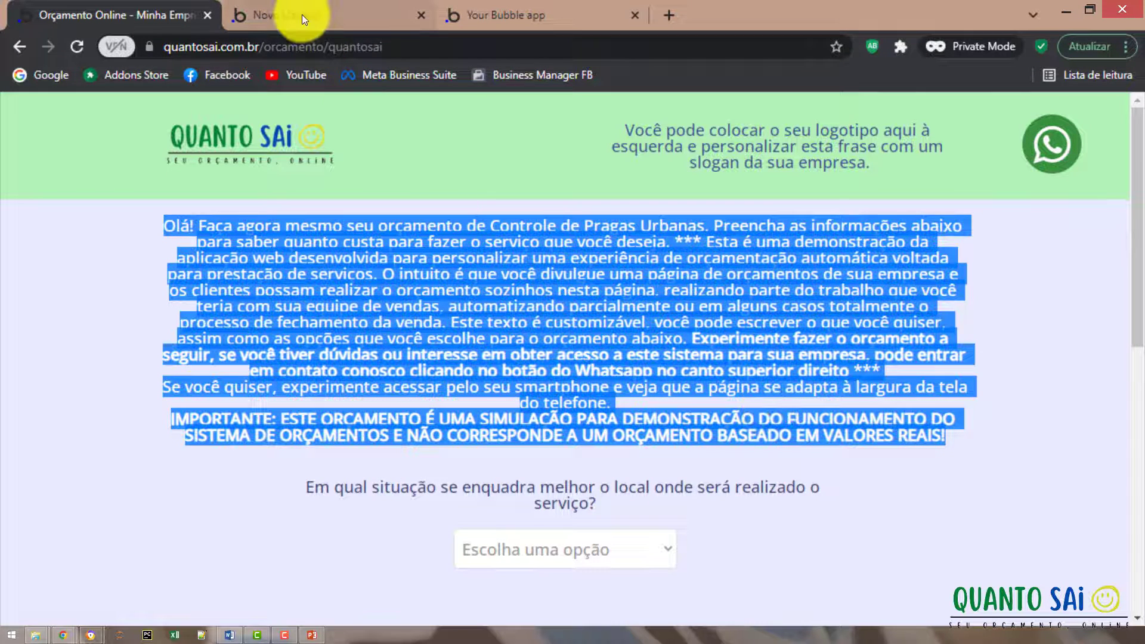
click(495, 11)
Click into the first-page intro text editor and scroll through the live quote page.
scroll(225, 352, down, 3)
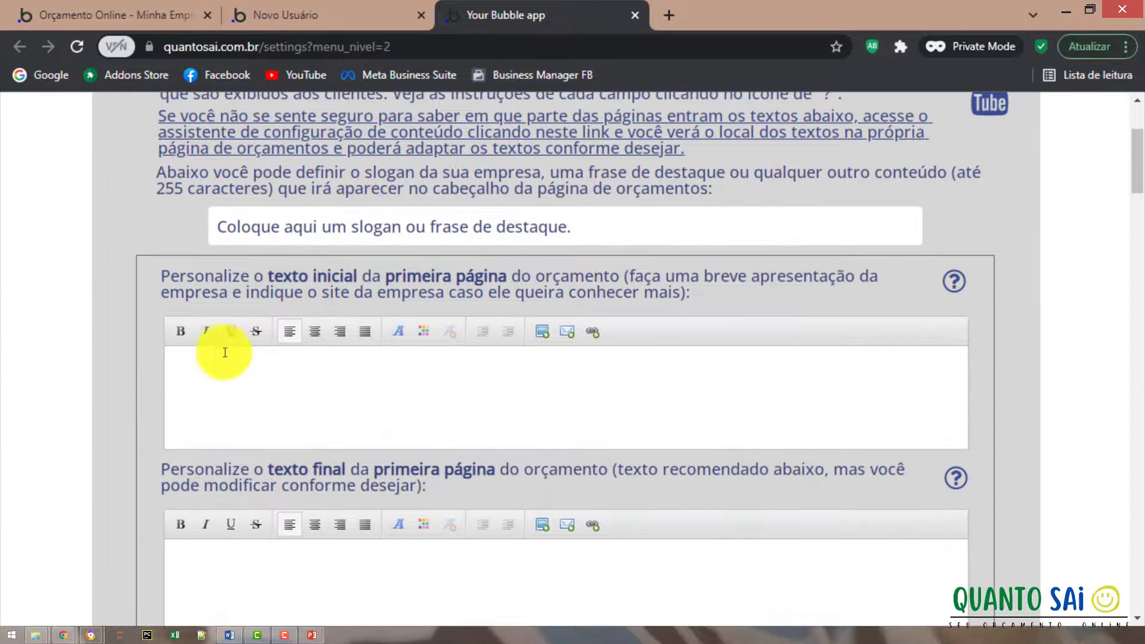
click(225, 352)
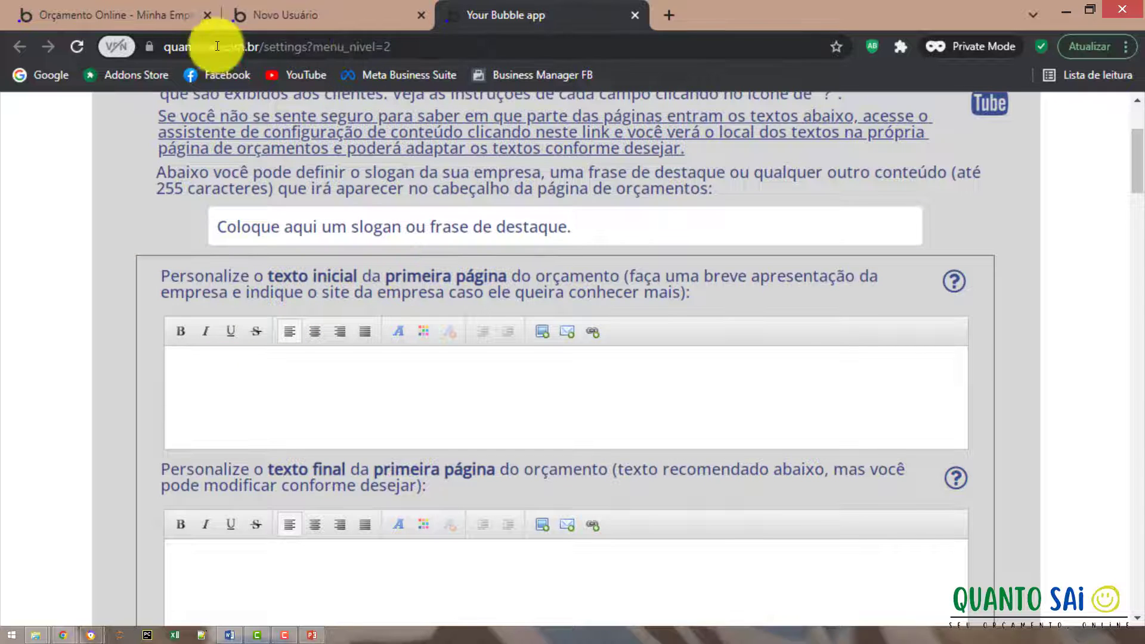
click(92, 13)
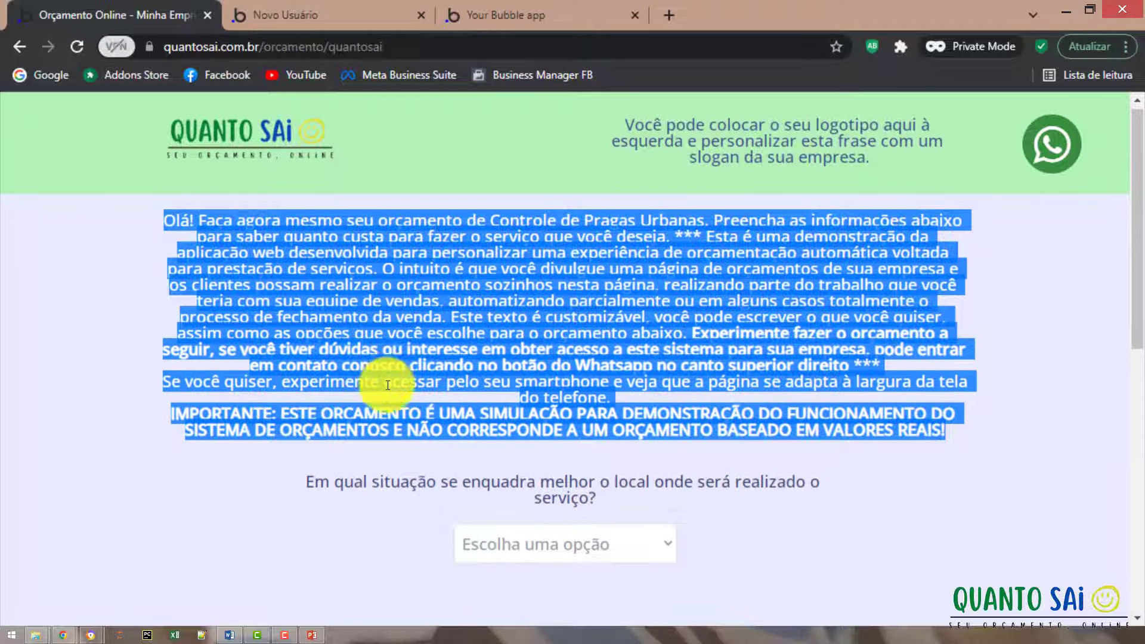
scroll(388, 384, down, 5)
scroll(457, 326, down, 5)
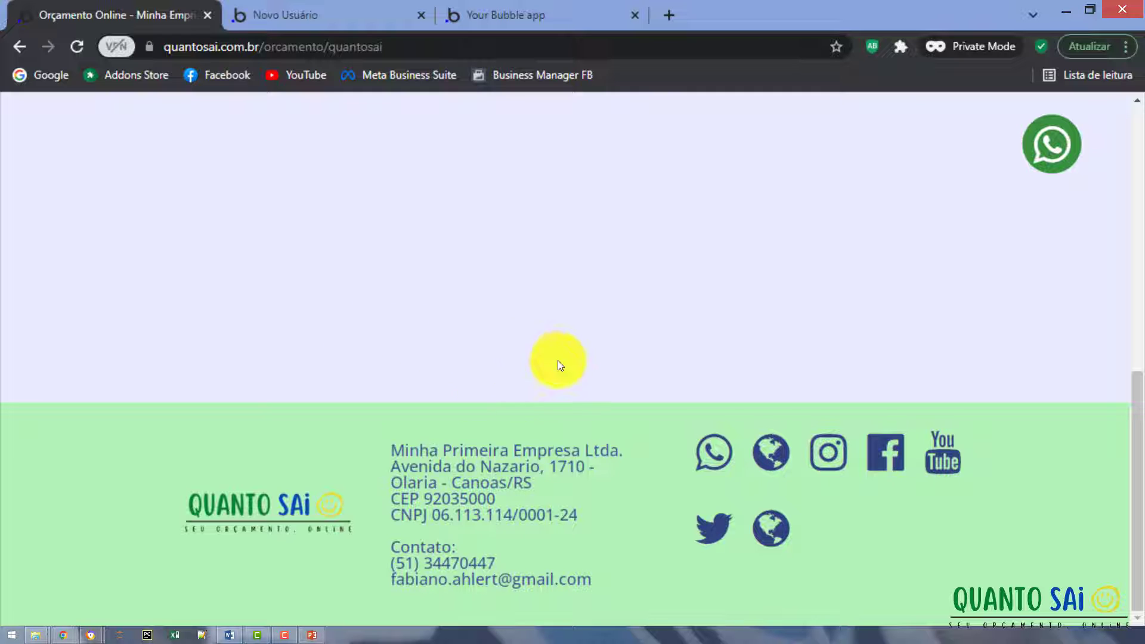
scroll(287, 313, up, 10)
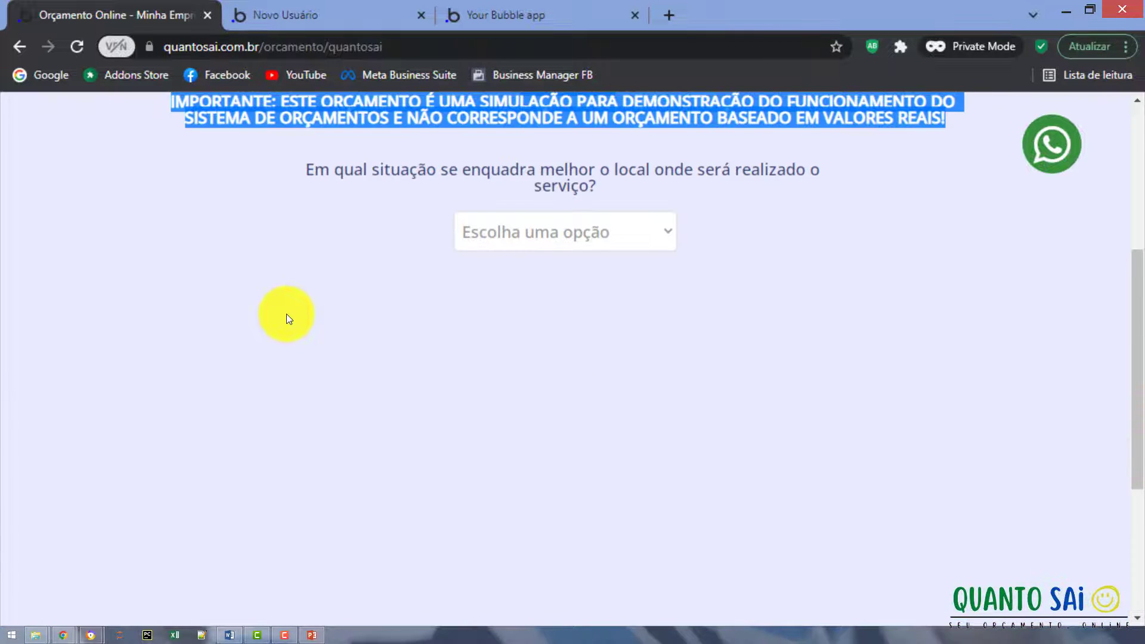
scroll(289, 319, down, 10)
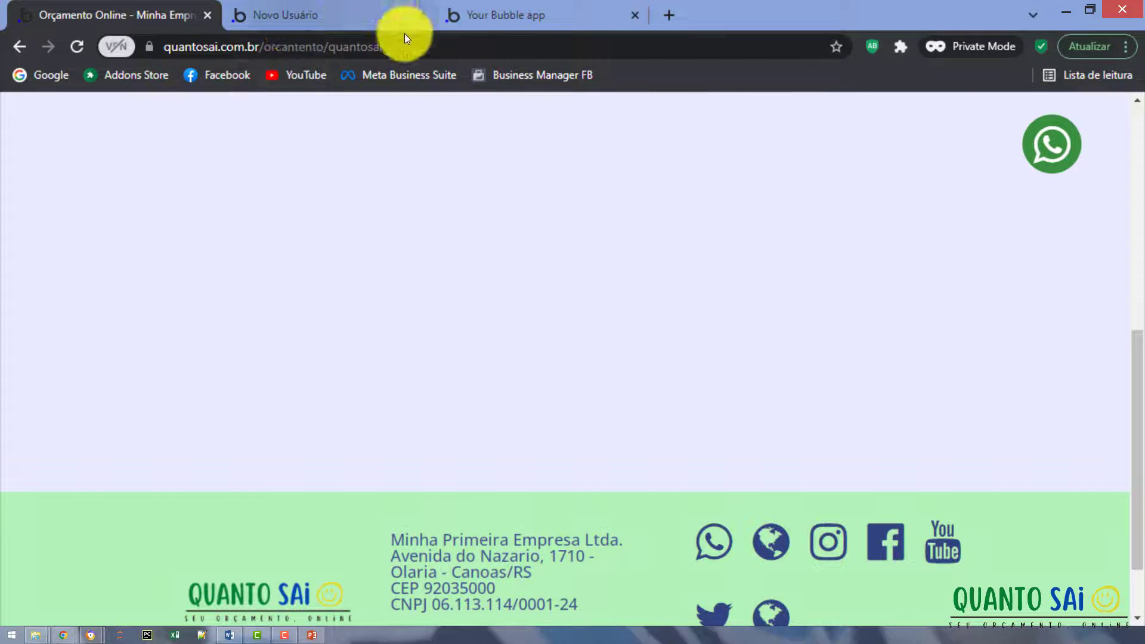
Scroll through the empty first-page, second-page and confirmation-page text fields, back up to the slogan.
click(324, 13)
scroll(262, 454, down, 3)
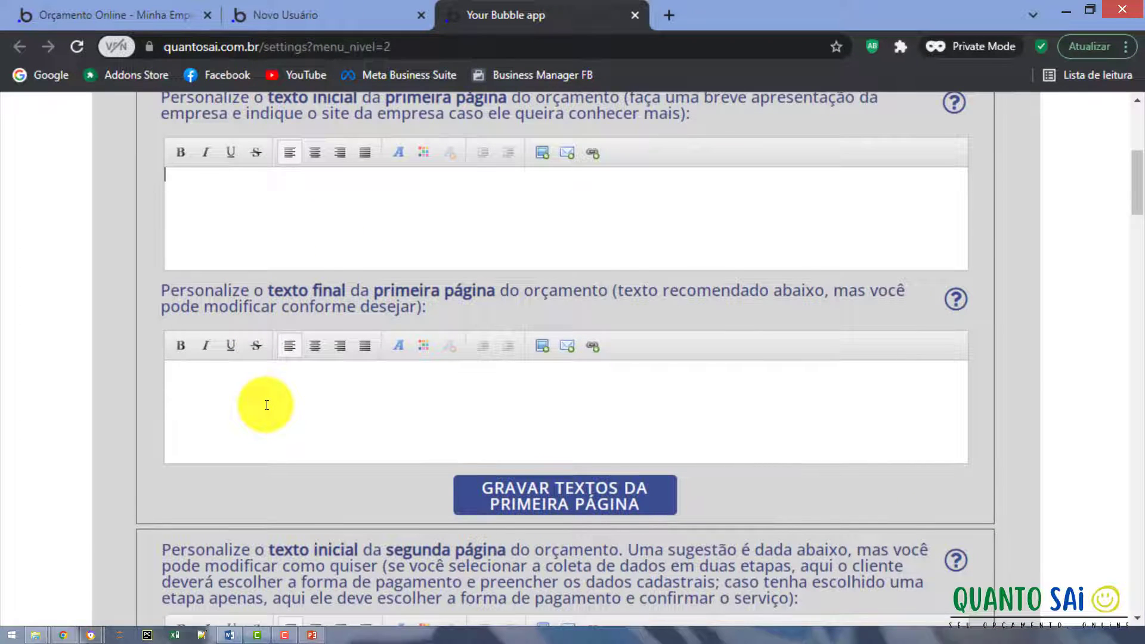
scroll(267, 405, down, 5)
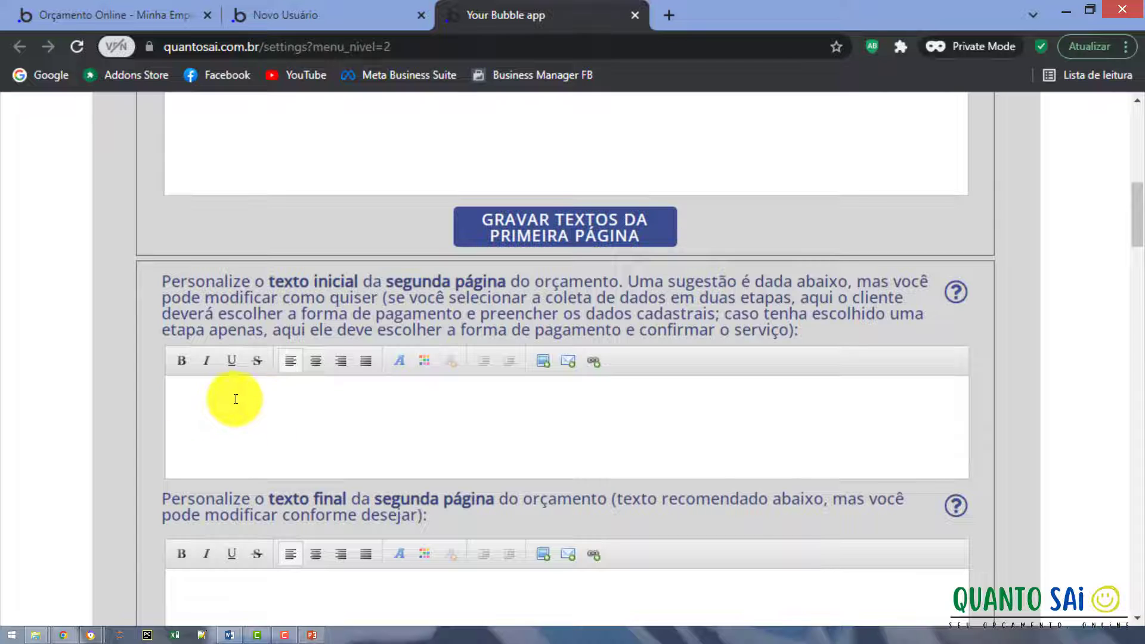
scroll(239, 412, down, 2)
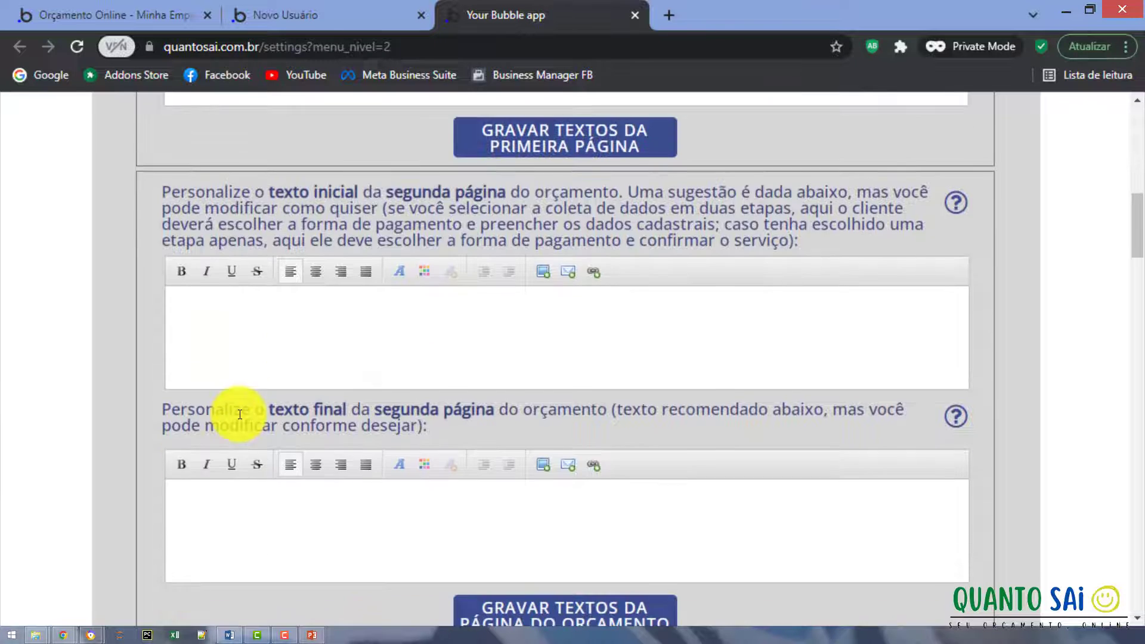
scroll(240, 415, down, 2)
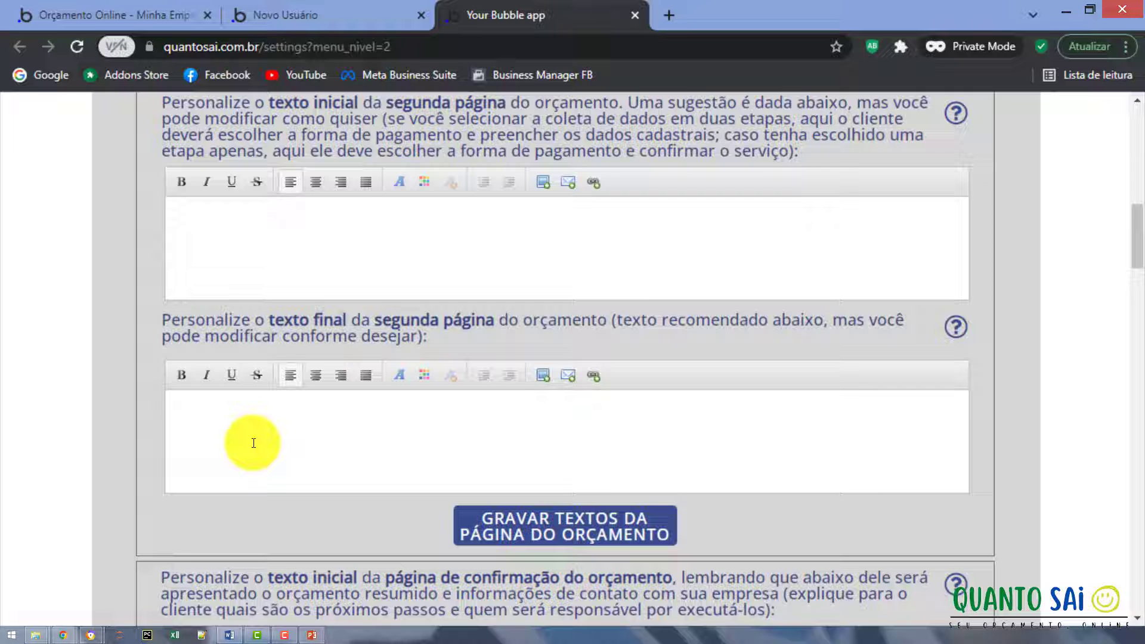
scroll(254, 443, down, 2)
scroll(252, 443, down, 4)
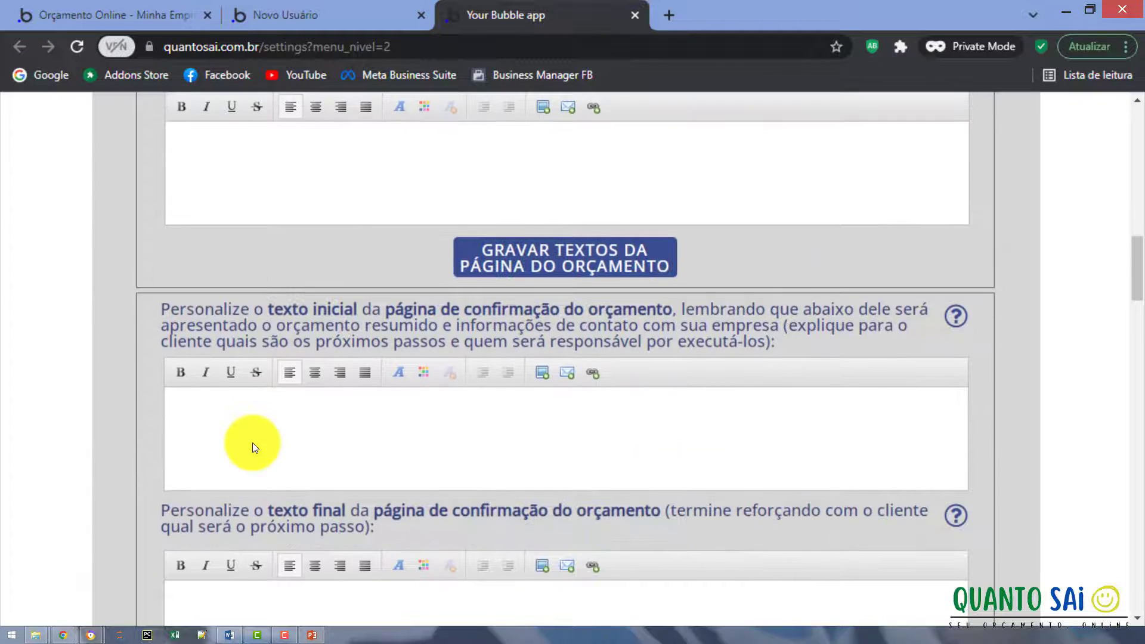
scroll(253, 443, down, 2)
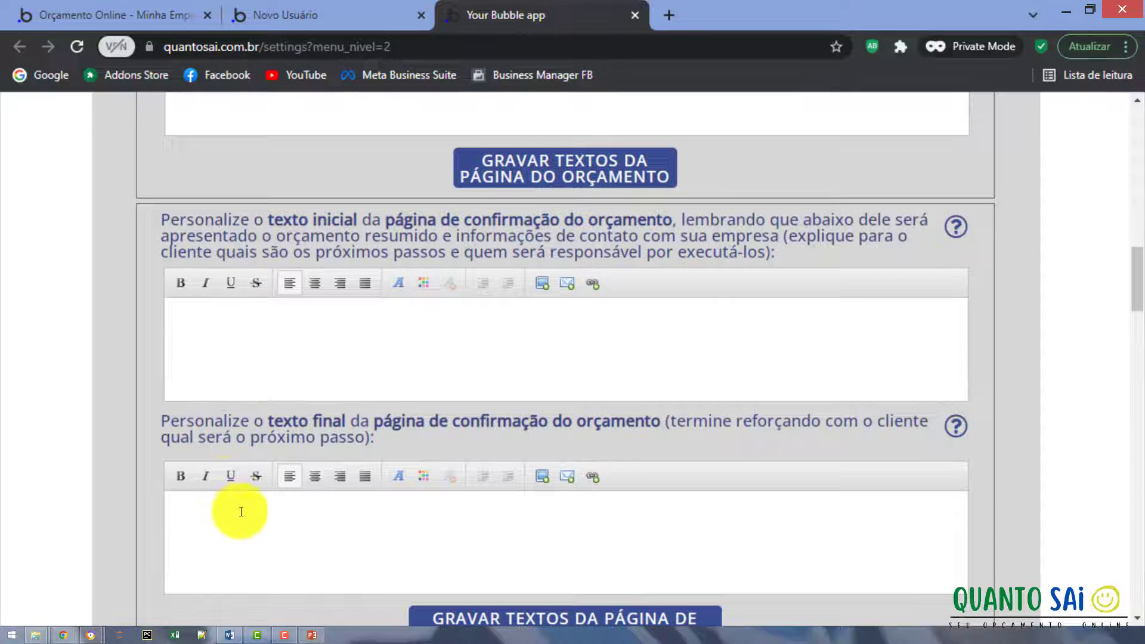
scroll(280, 507, down, 4)
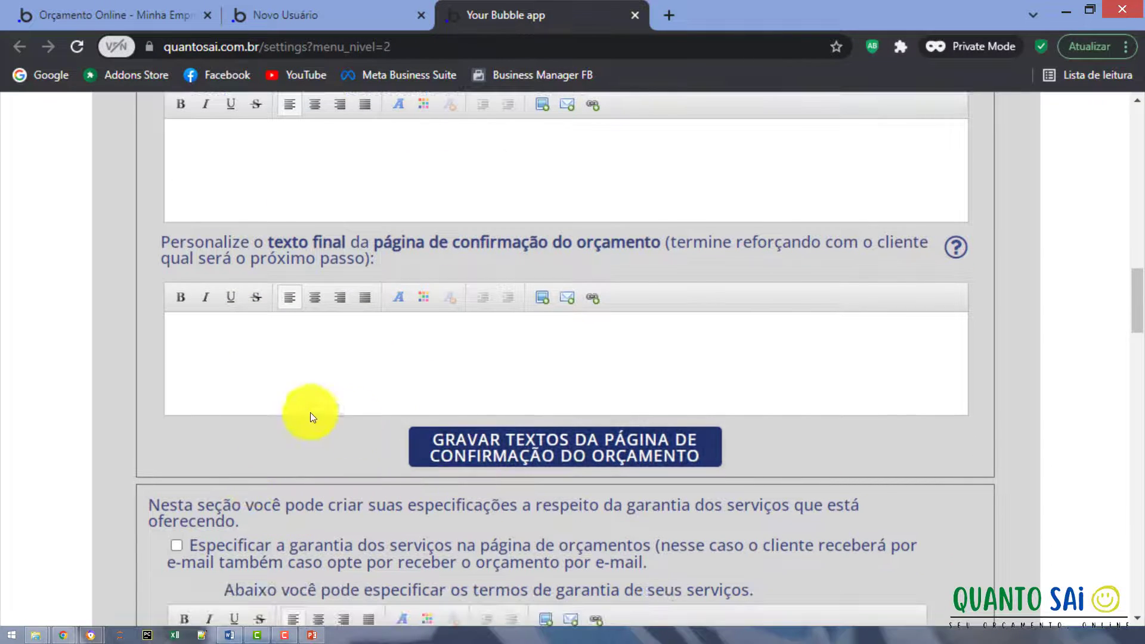
scroll(278, 343, up, 15)
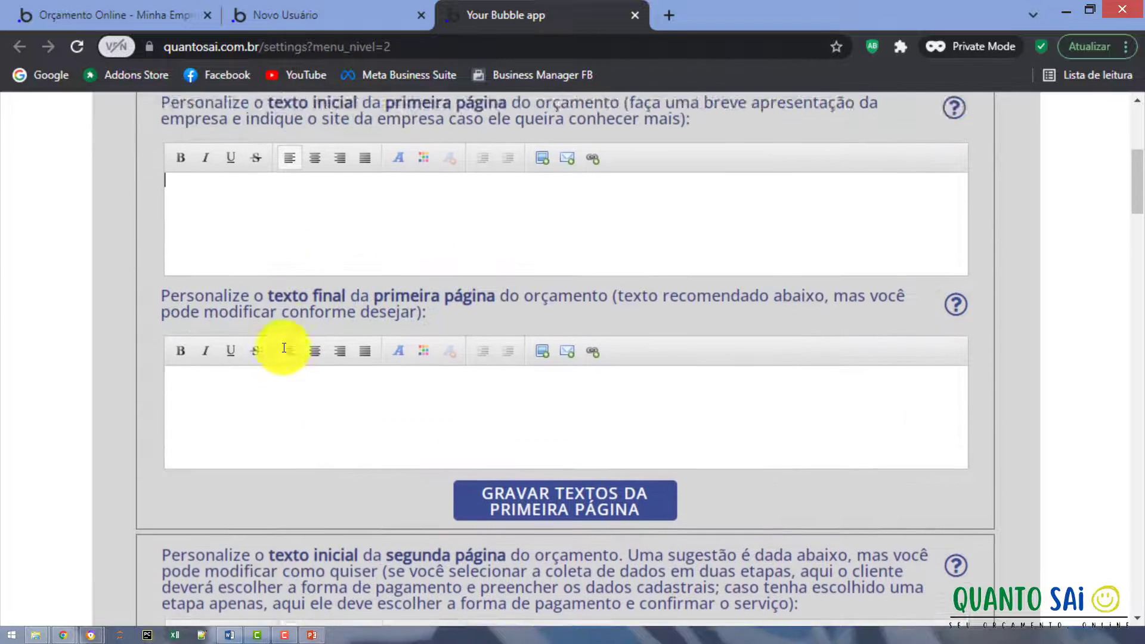
scroll(283, 346, up, 6)
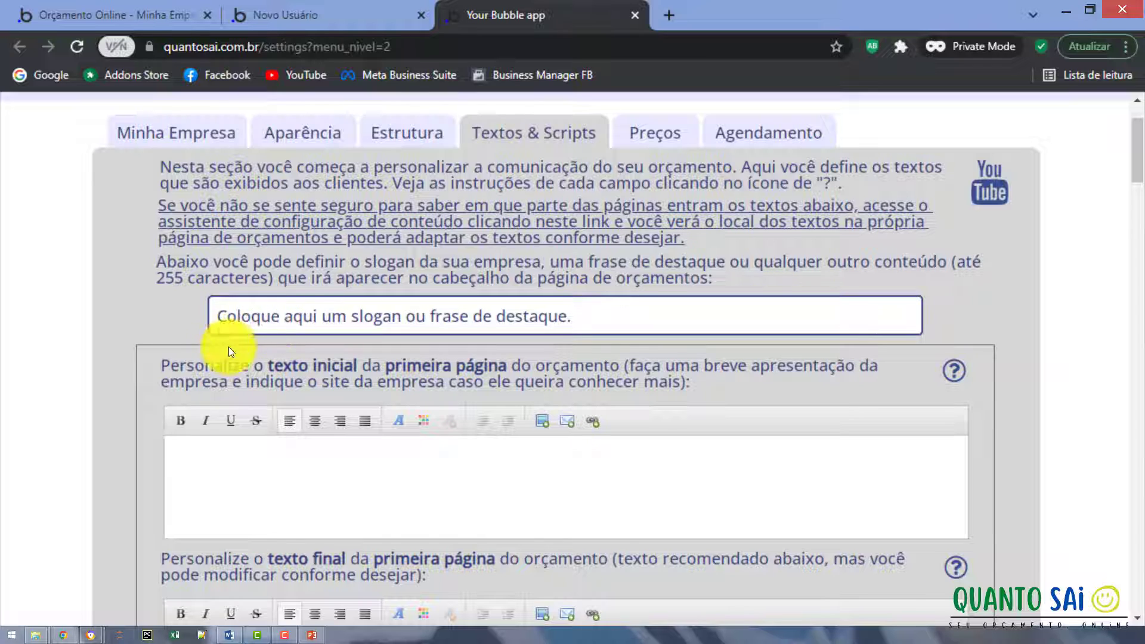
Replace the slogan with 'Seu orçamento, na hora, online!' and view the quote page header.
click(241, 317)
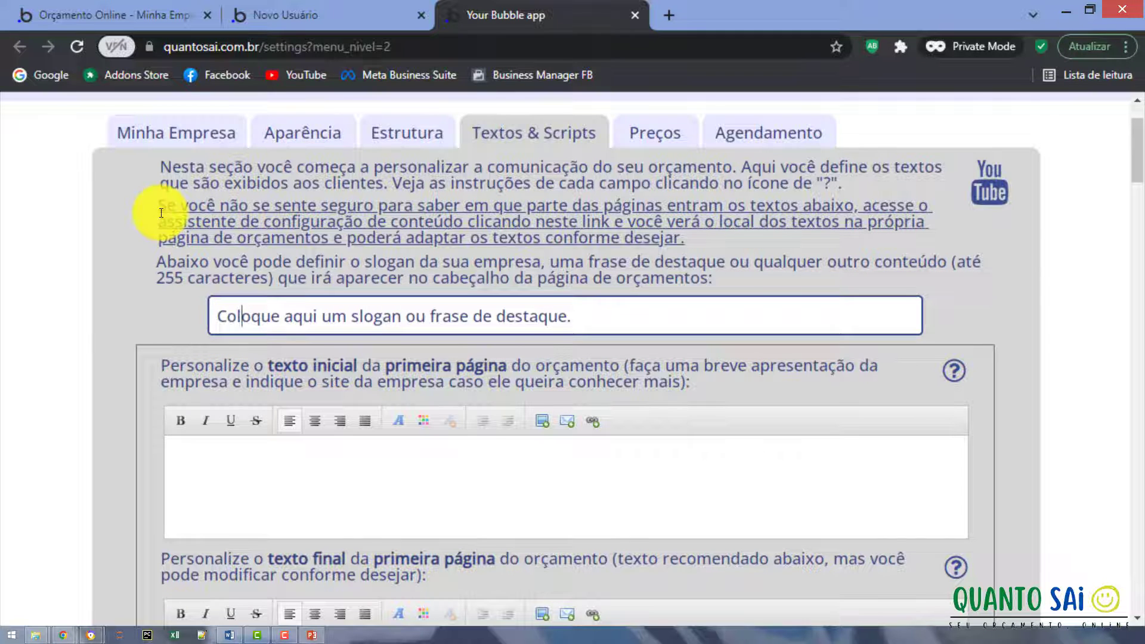
key(Home)
key(shift+End)
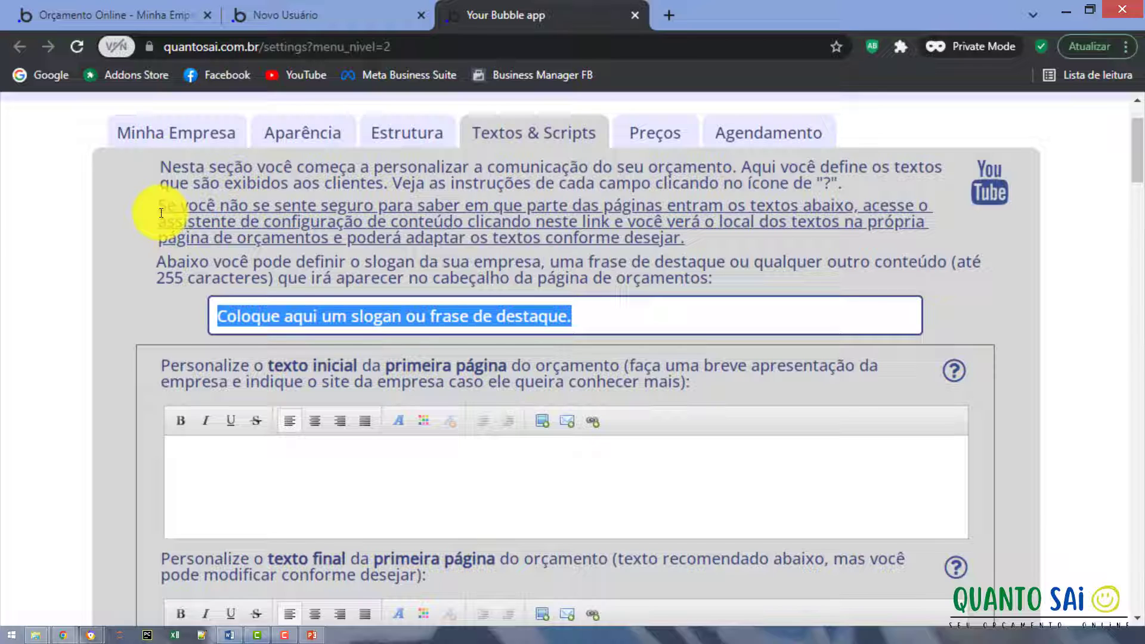
text(Seu orç)
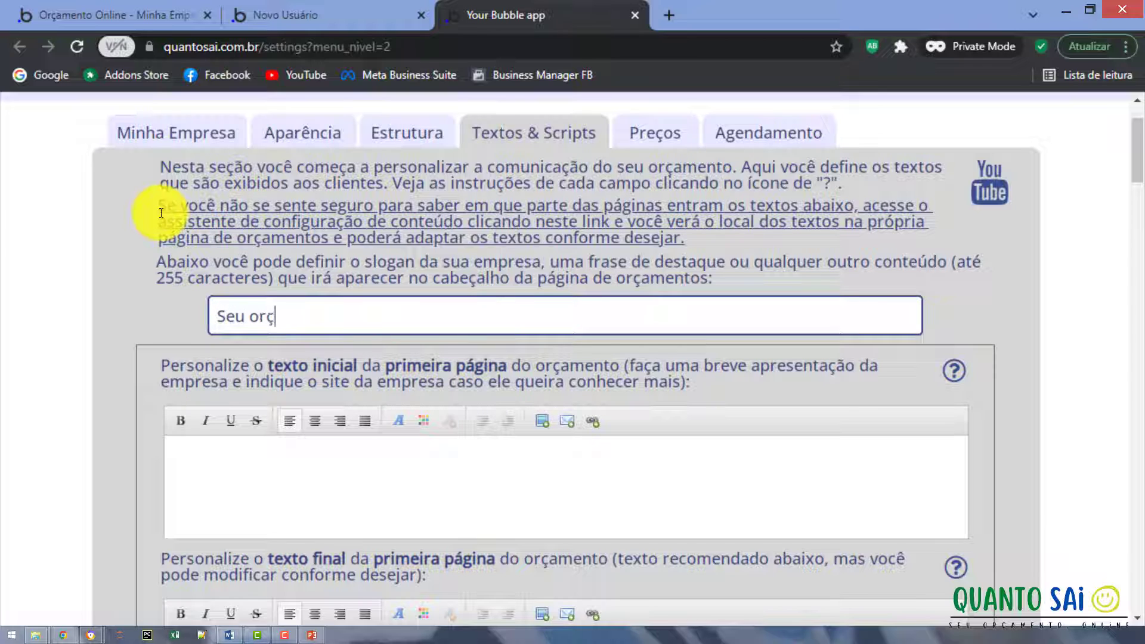
text(amento, na ho)
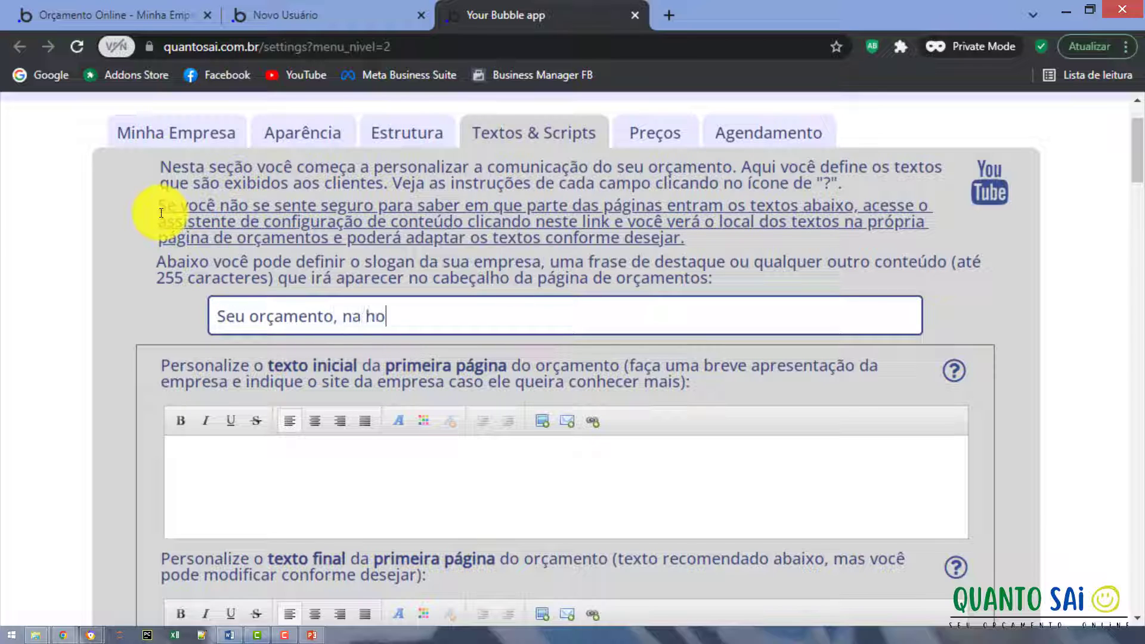
text(ra, online!)
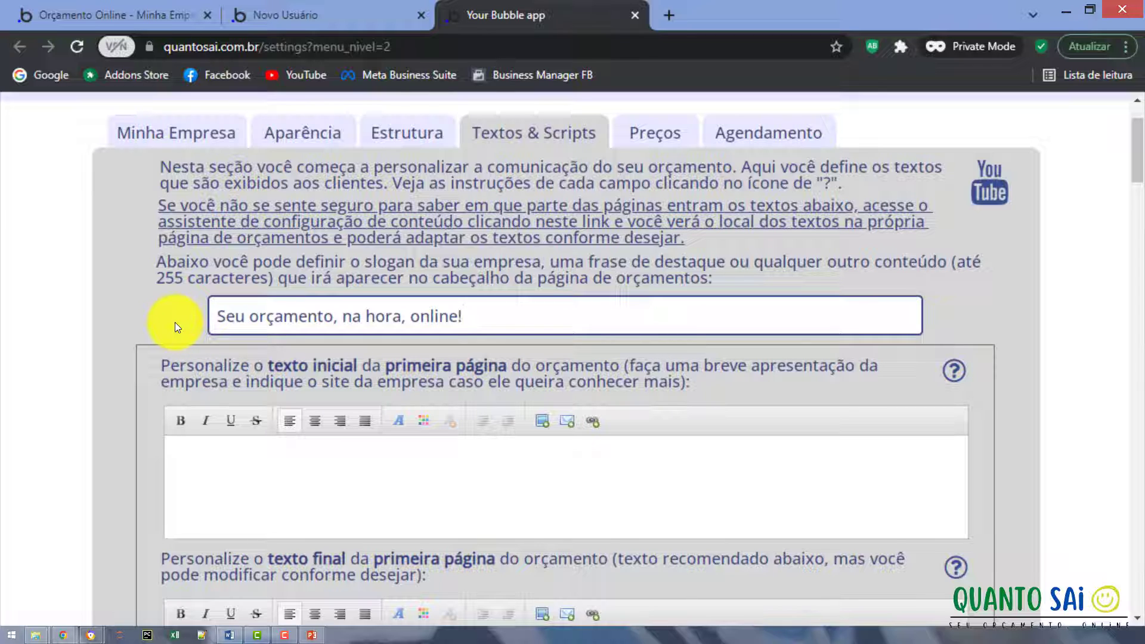
click(116, 215)
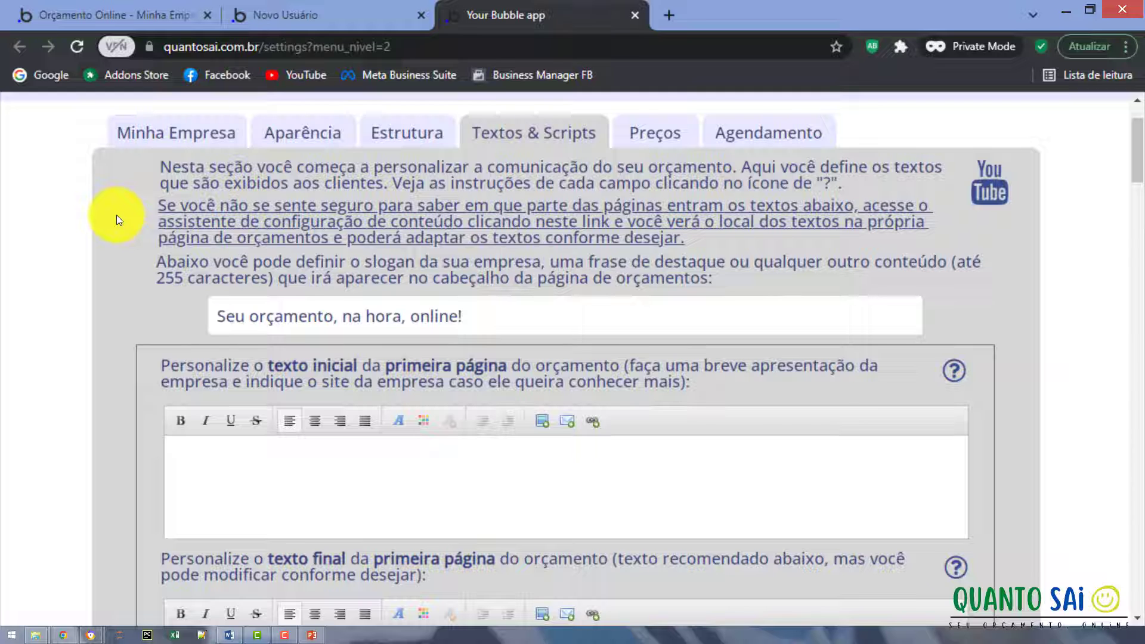
click(116, 13)
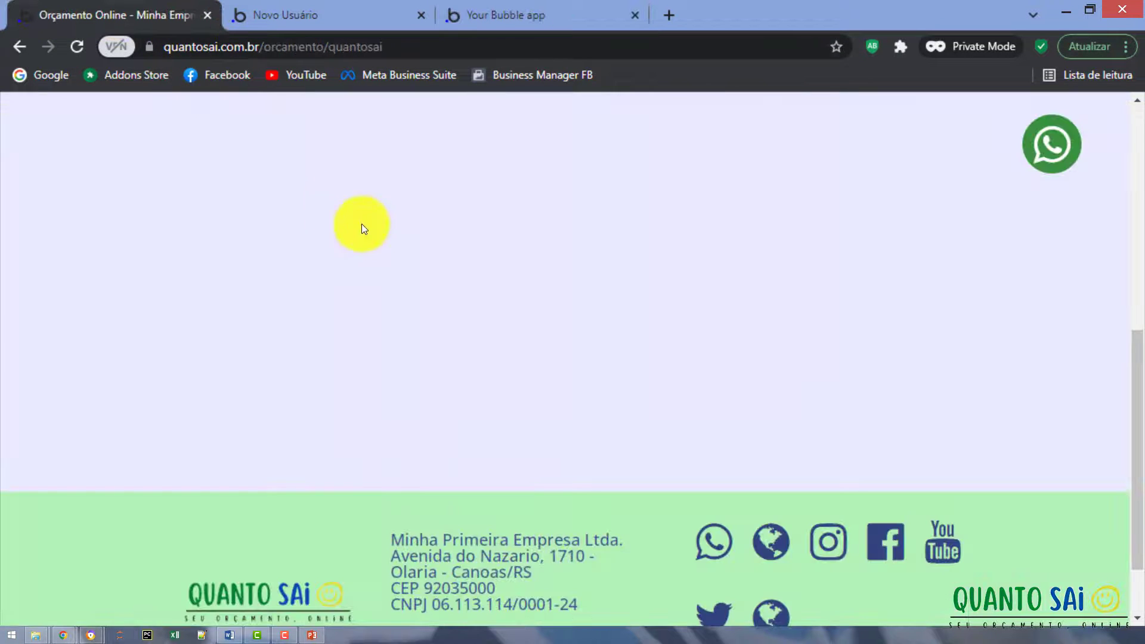
scroll(442, 263, up, 8)
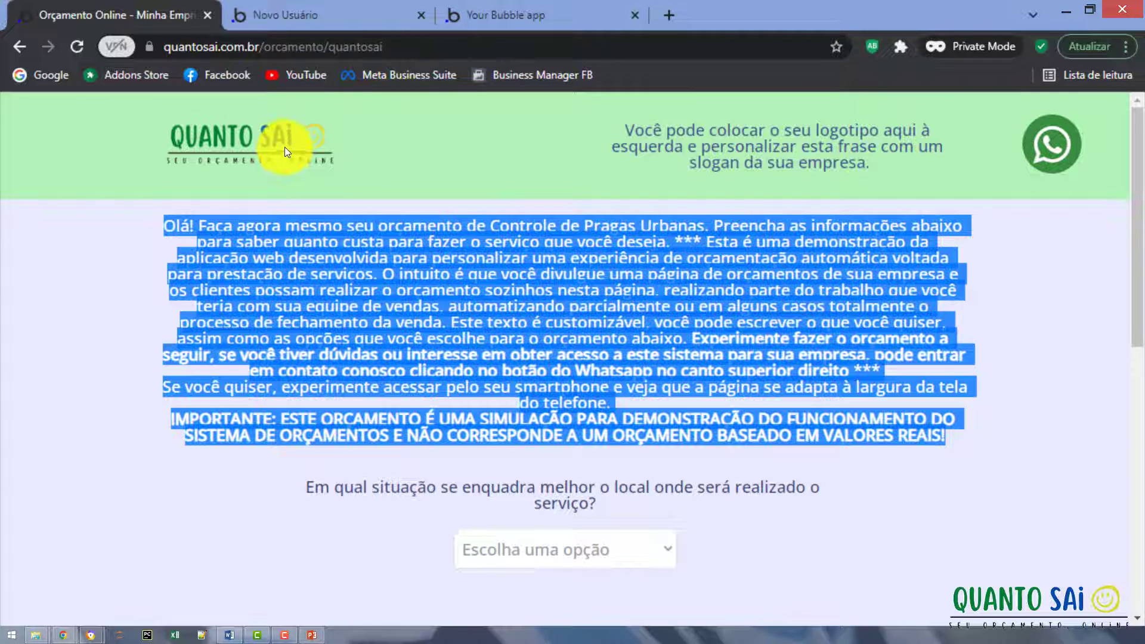
Return to the Textos & Scripts settings showing the new slogan.
click(495, 16)
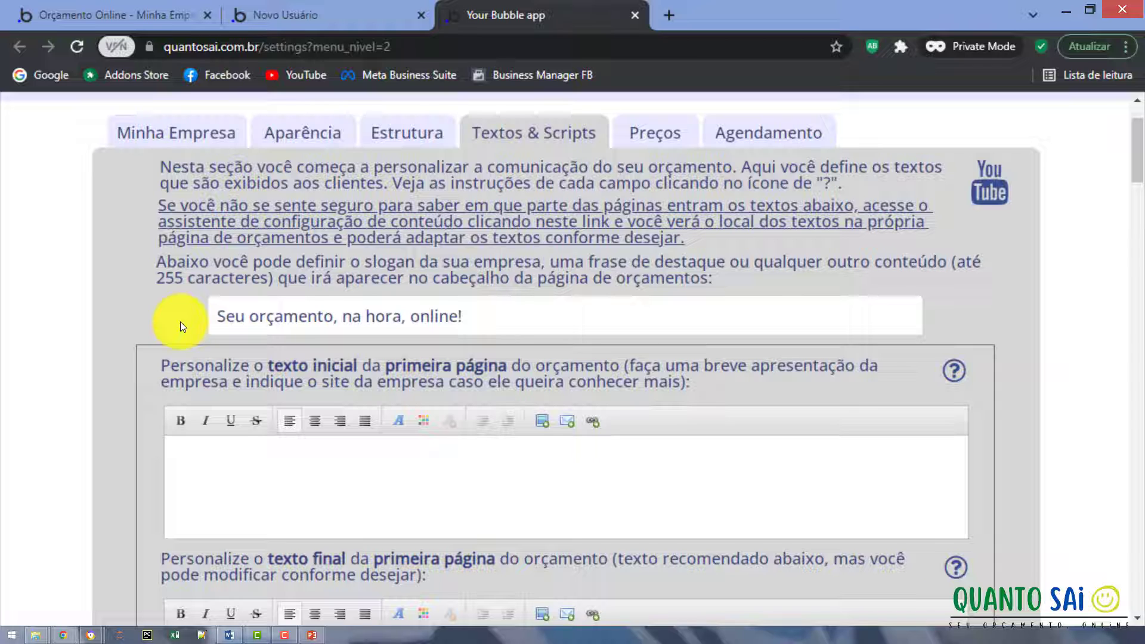
Enter 'Primeiro texto da primeira página.' as the first-page opening text.
scroll(180, 320, down, 3)
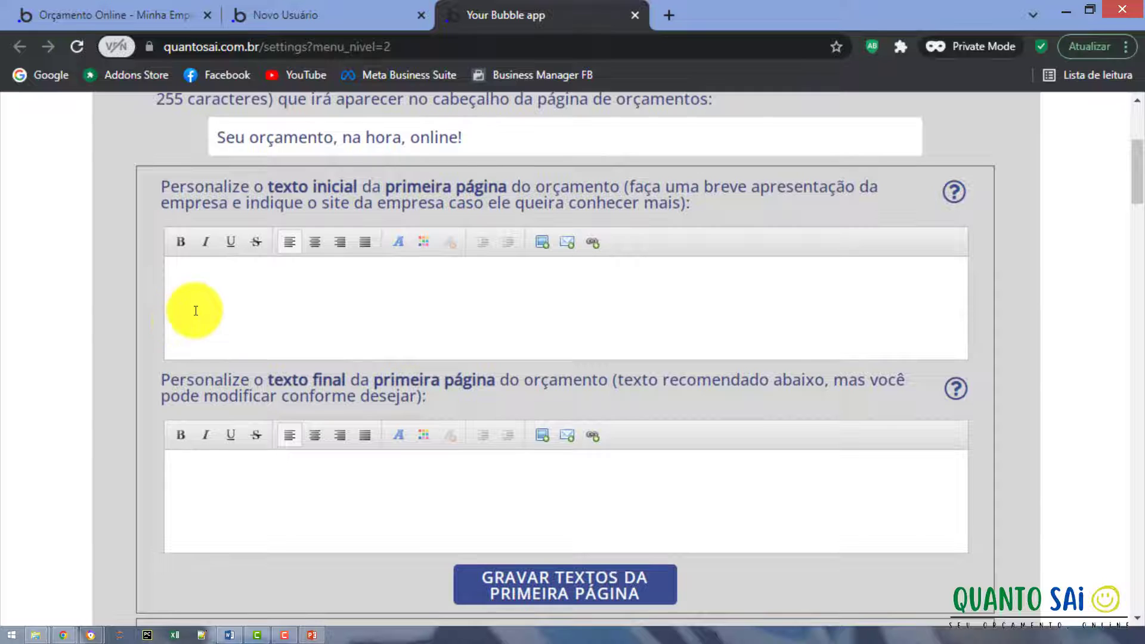
click(196, 311)
text(P)
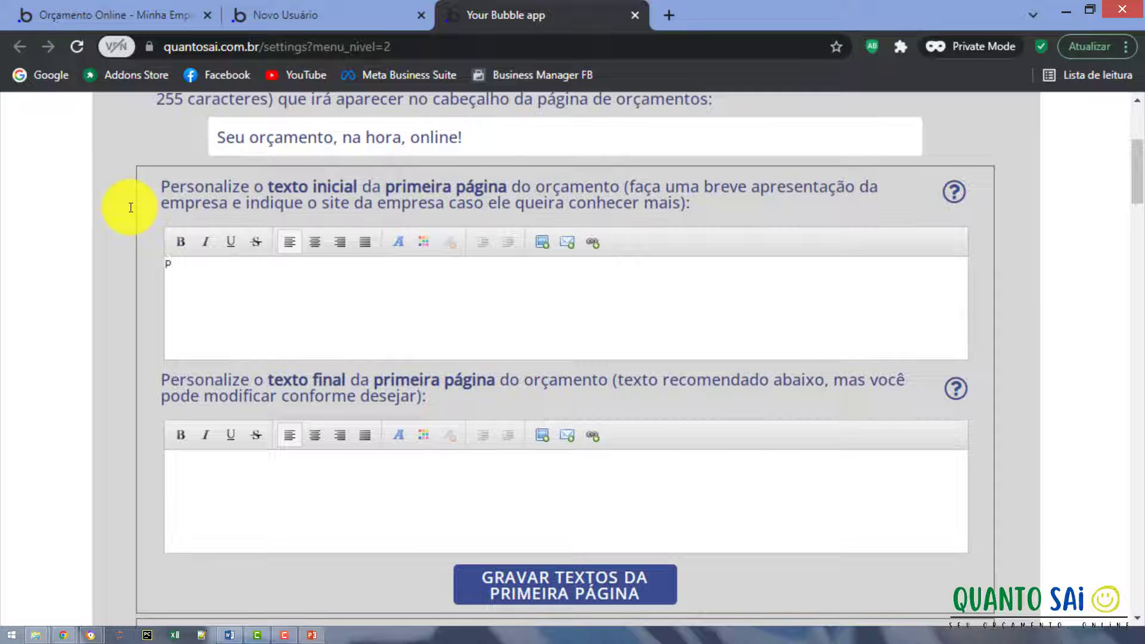
text(rimeiro texto d)
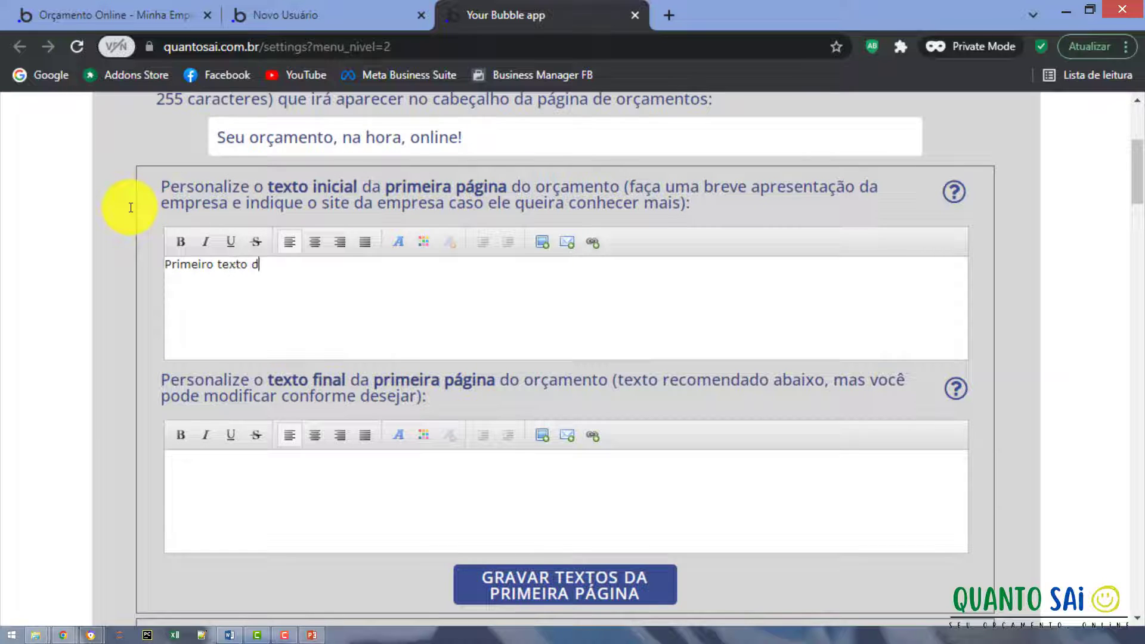
text(a primeira páginas)
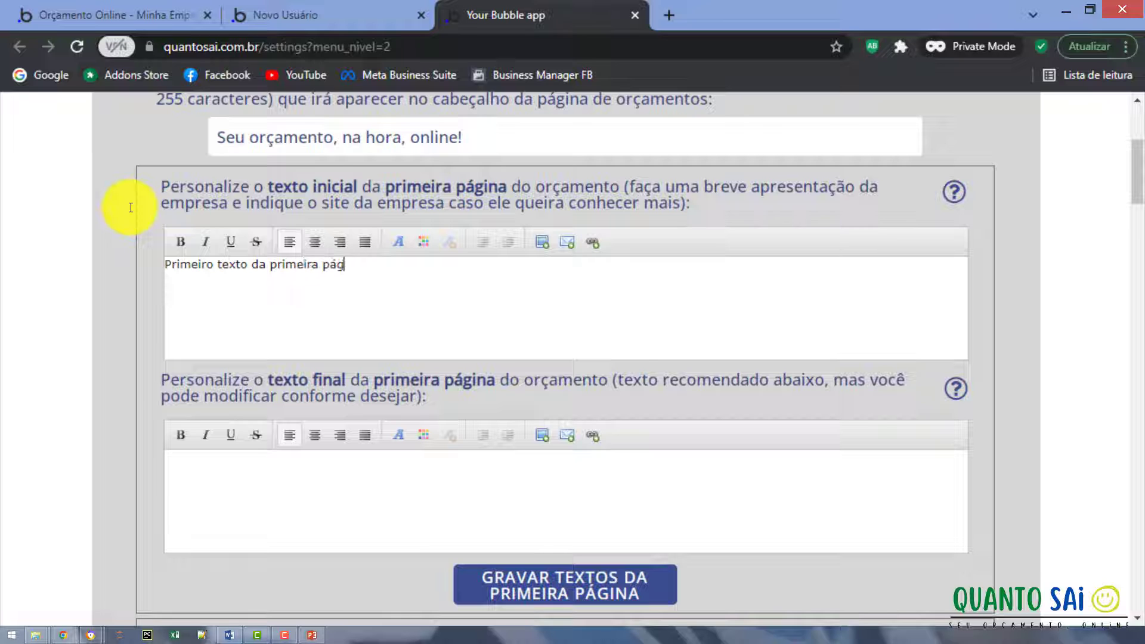
key(BackSpace)
key(BackSpace)
key(BackSpace)
text(na.)
Enter 'Último texto da primeira página' as the closing text and save the first-page texts.
click(183, 478)
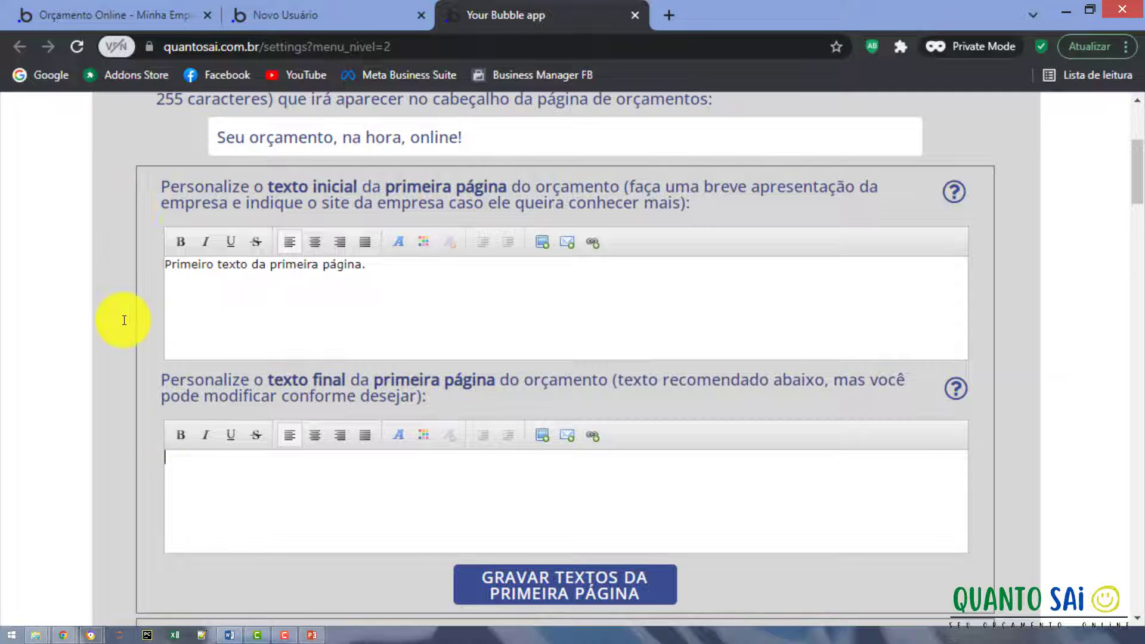
text(Segundo texto )
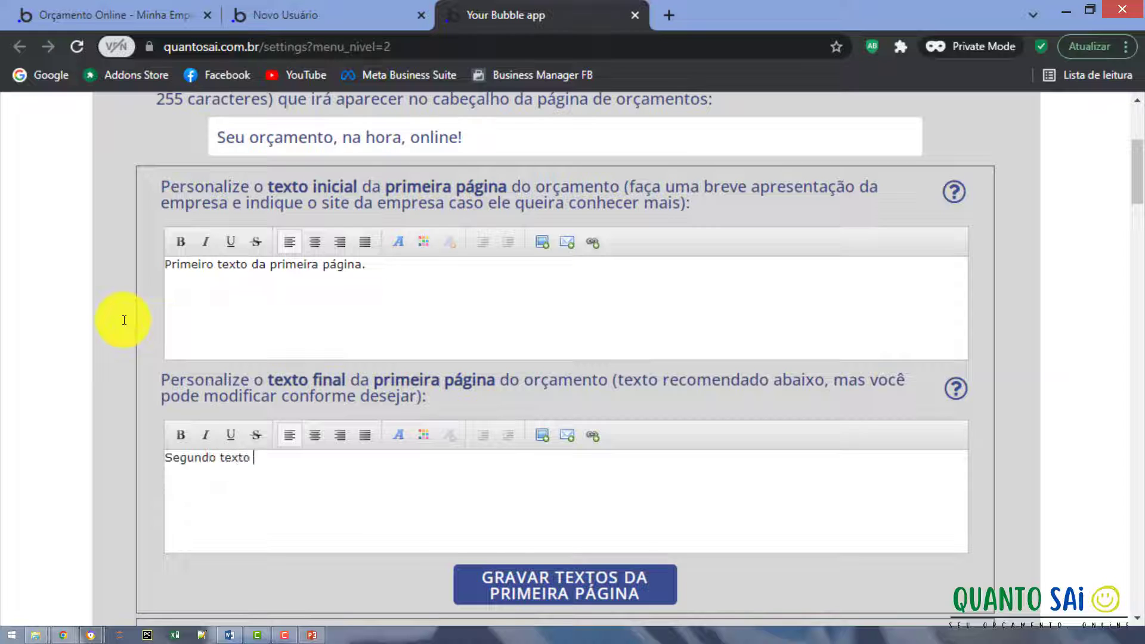
text(da primeira pátina)
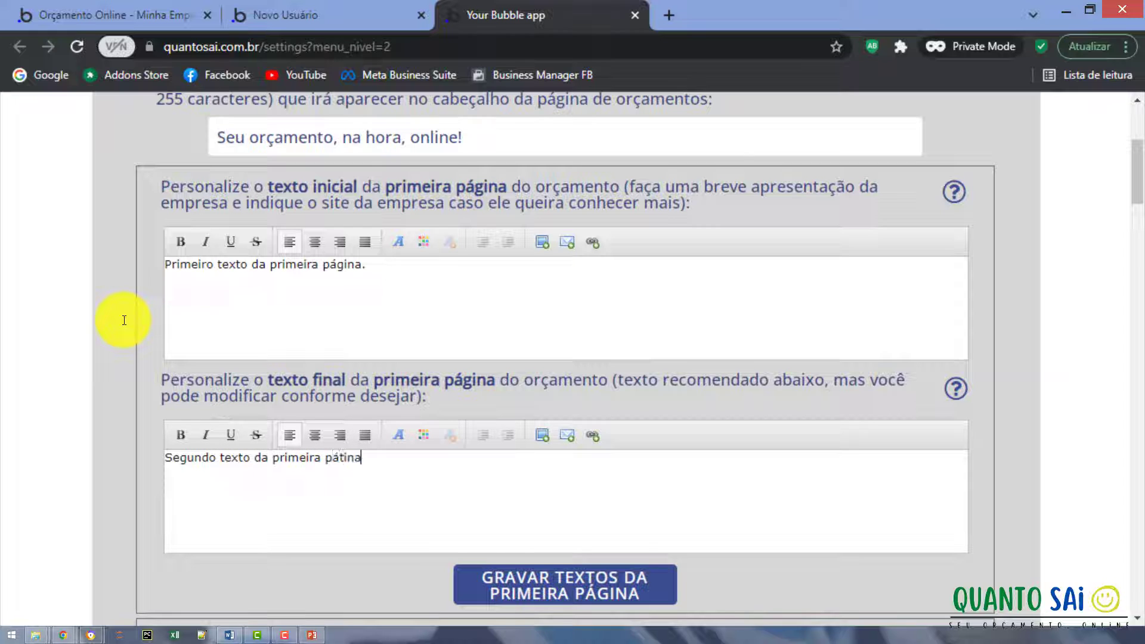
key(BackSpace)
key(BackSpace)
key(BackSpace)
text(gina)
key(Home)
key(shift+Right)
key(shift+Right)
key(shift+Right)
key(shift+Right)
key(shift+Right)
key(shift+Right)
key(shift+Right)
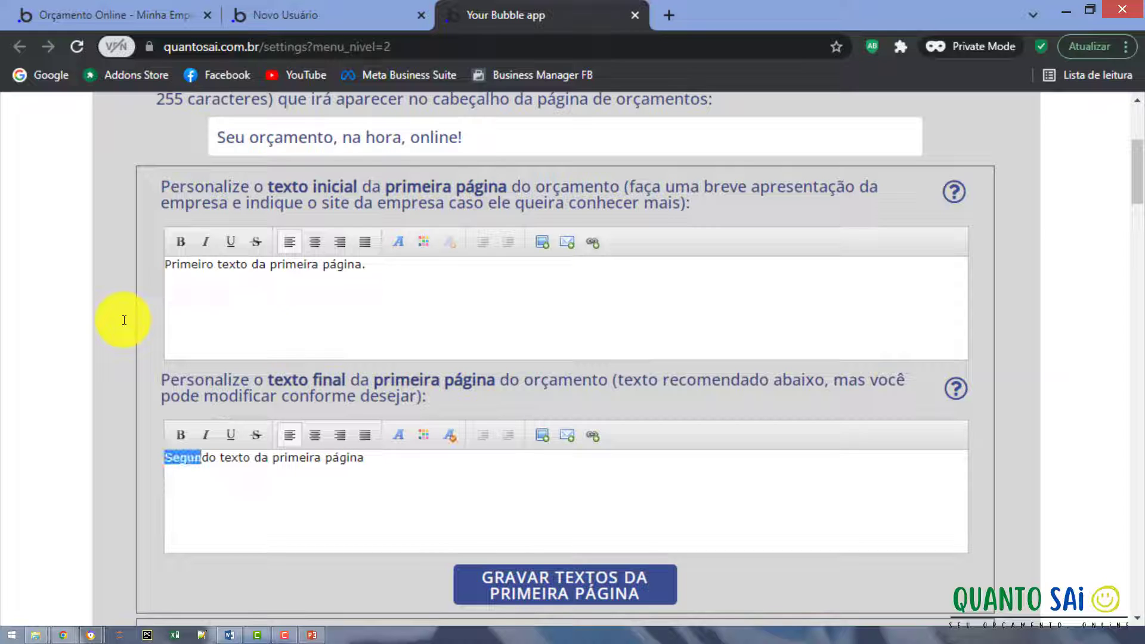
text(último)
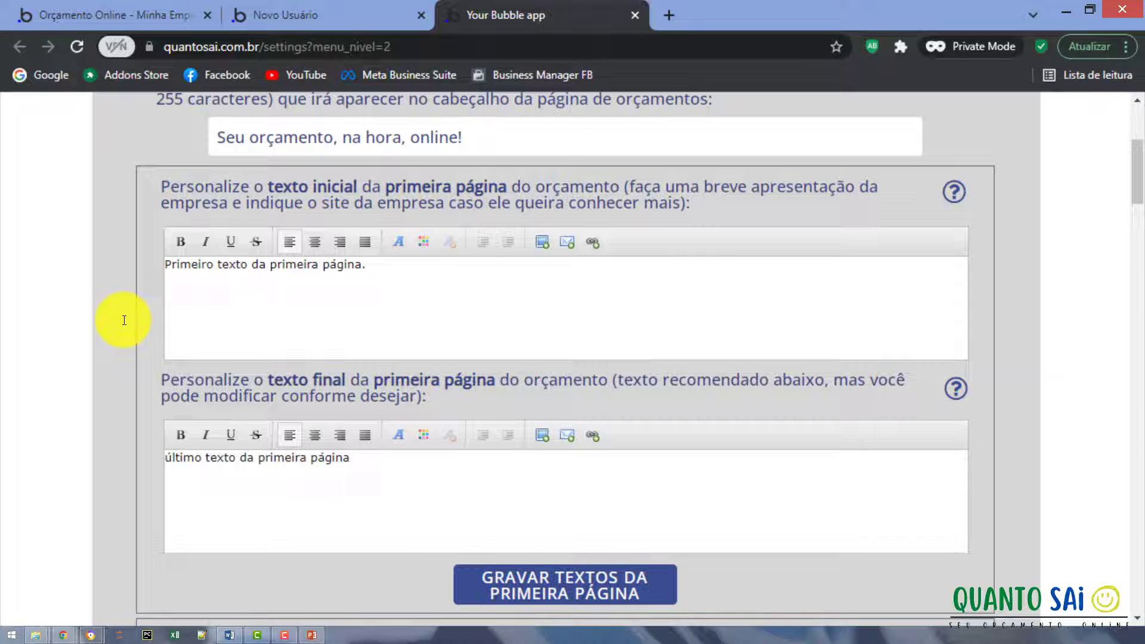
key(Home)
key(shift+Right)
text(Ú)
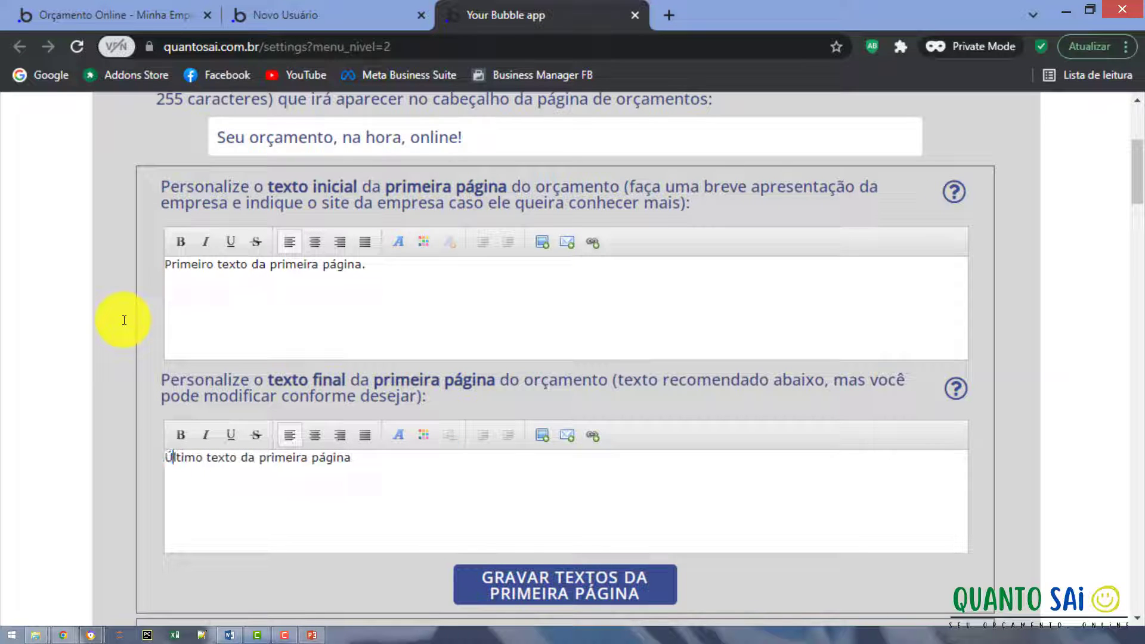
click(474, 569)
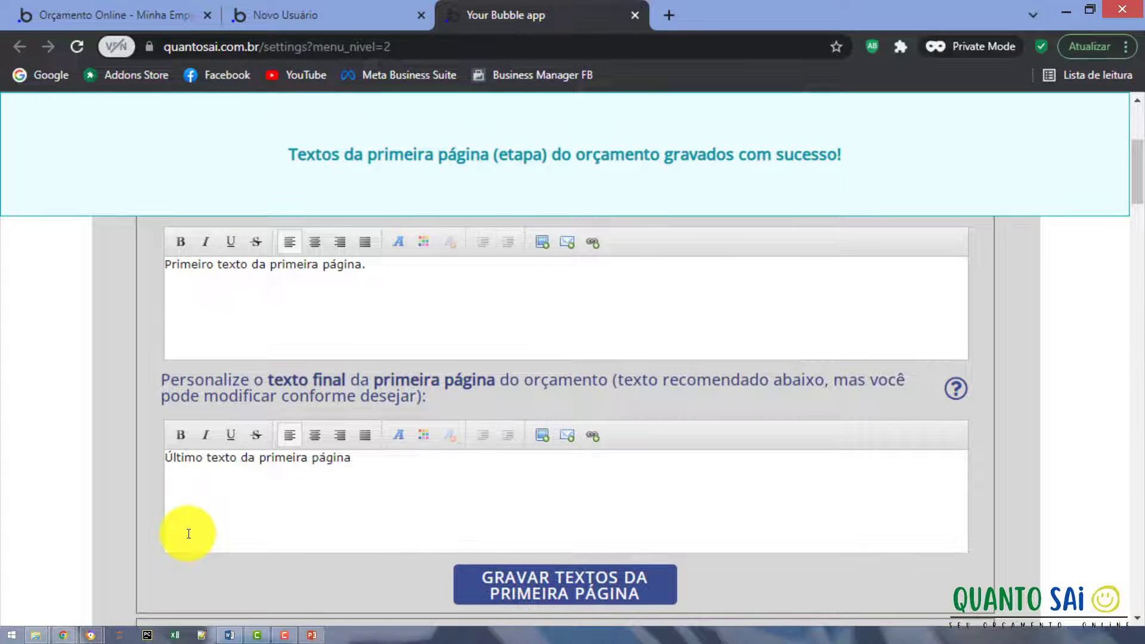
Open the configuration assistant in a new tab from the Textos & Scripts intro link.
scroll(188, 533, up, 5)
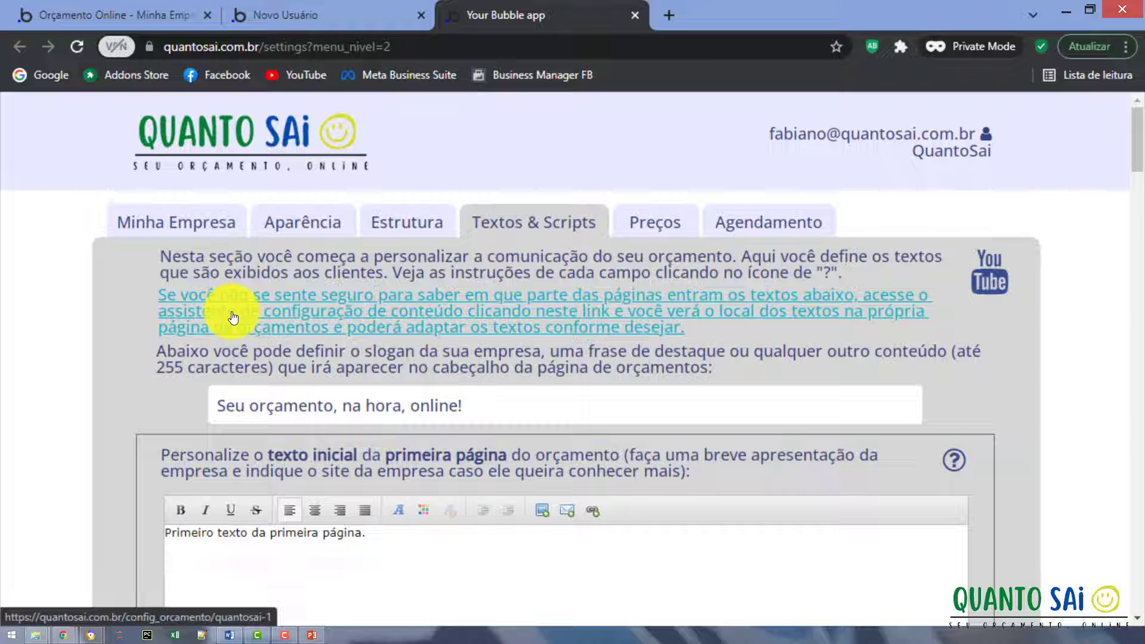
click(232, 318)
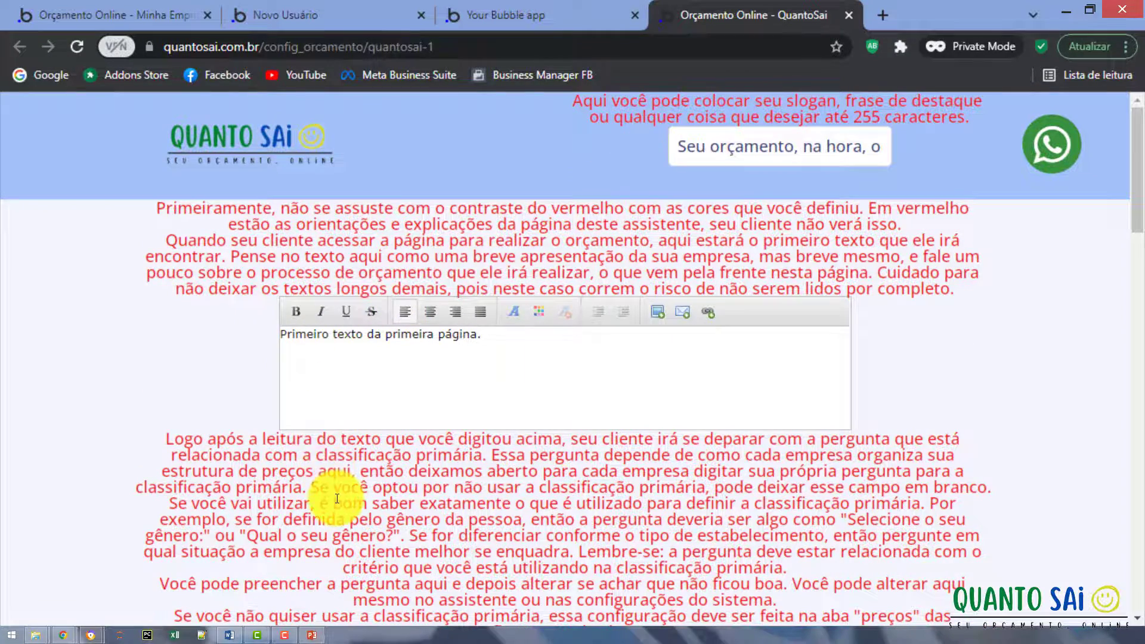
scroll(332, 493, down, 8)
scroll(338, 498, down, 9)
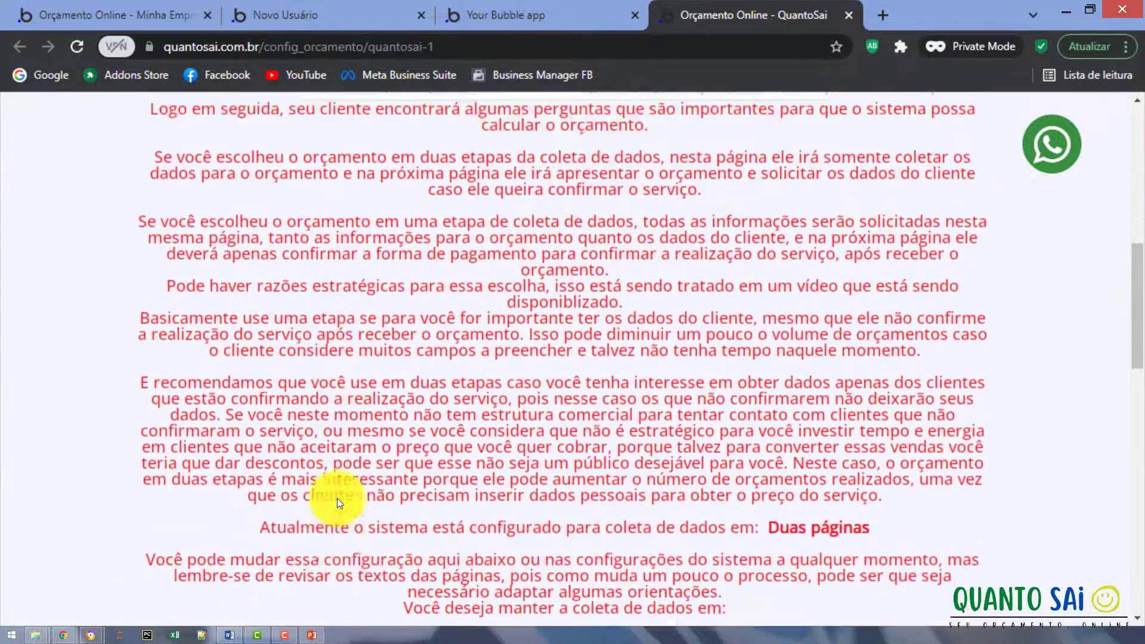
scroll(338, 498, down, 9)
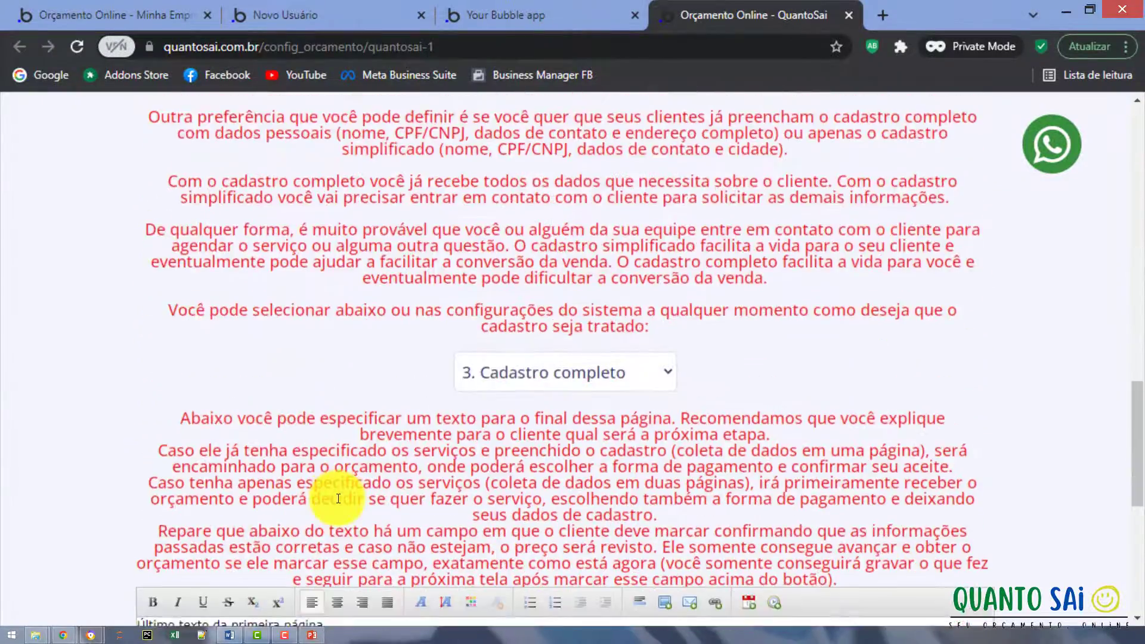
scroll(337, 499, up, 6)
scroll(337, 499, up, 13)
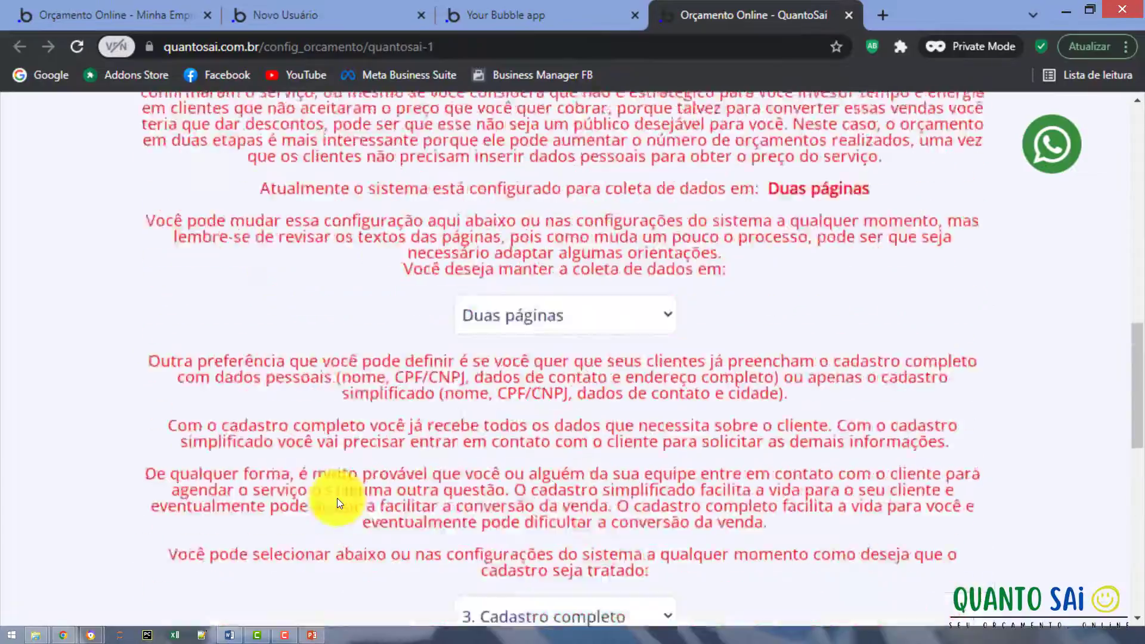
scroll(338, 498, up, 2)
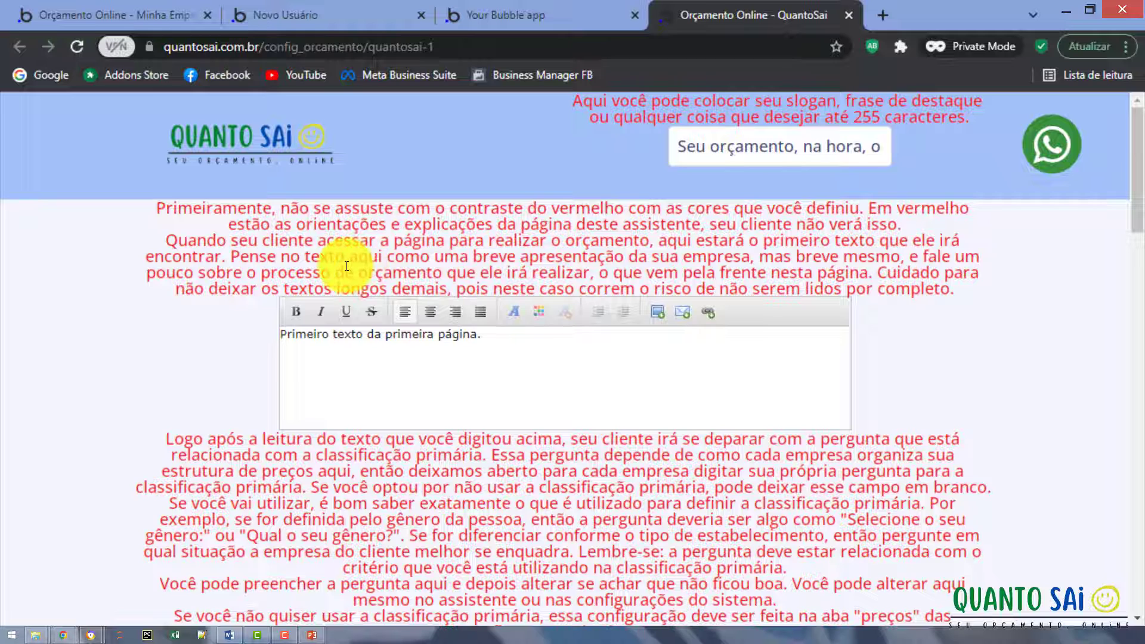
Underline the word 'texto' in the first page's opening text.
click(681, 157)
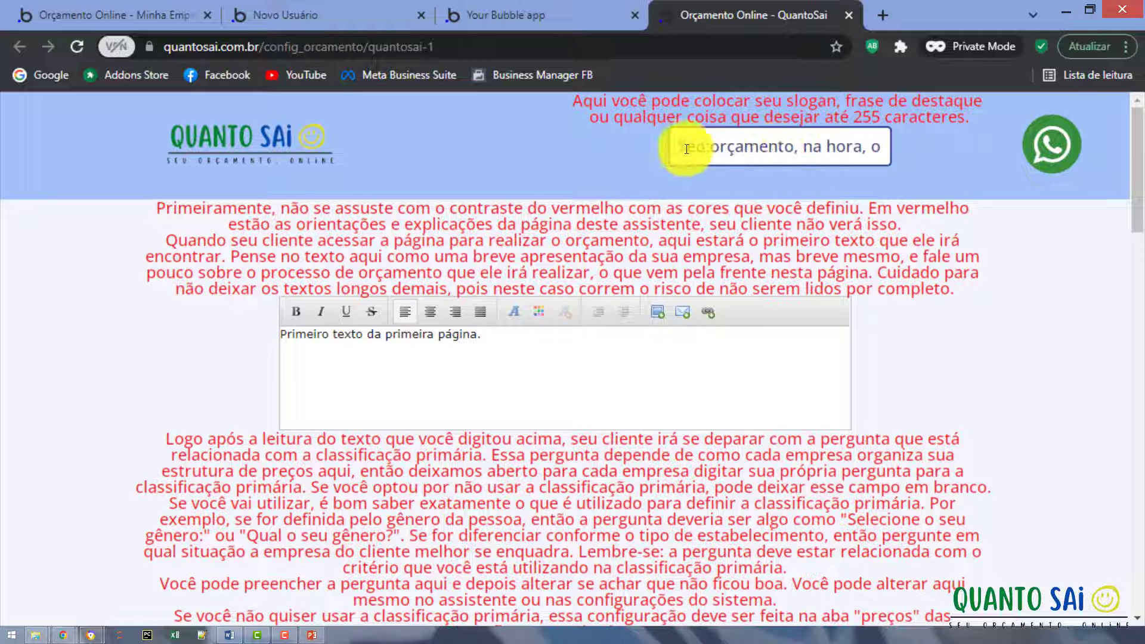
click(669, 173)
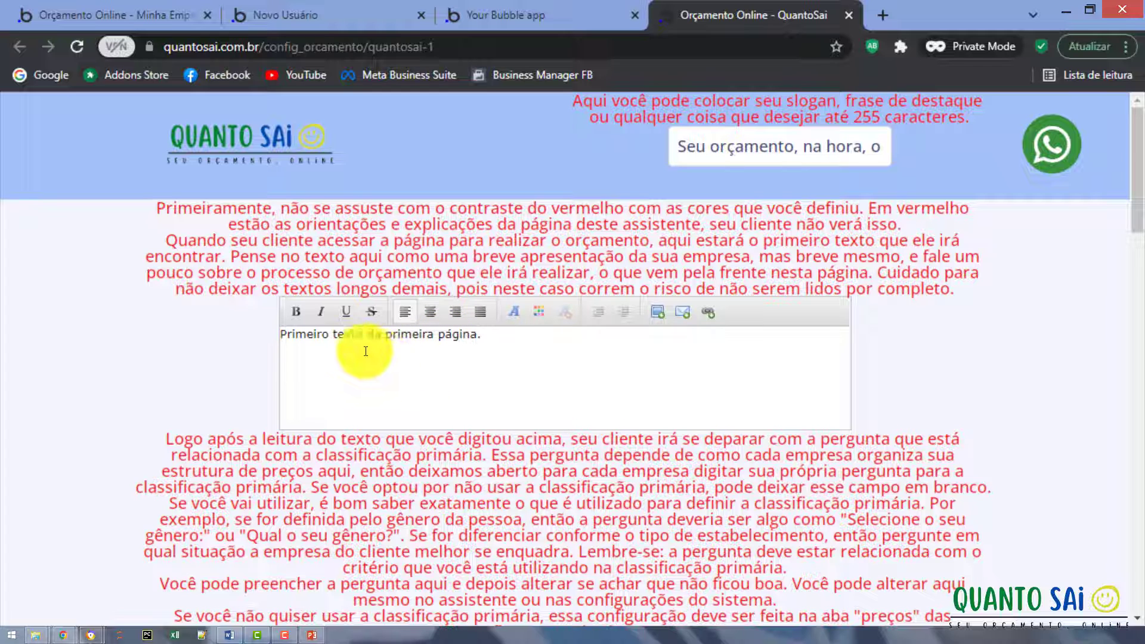
double_click(346, 334)
click(281, 334)
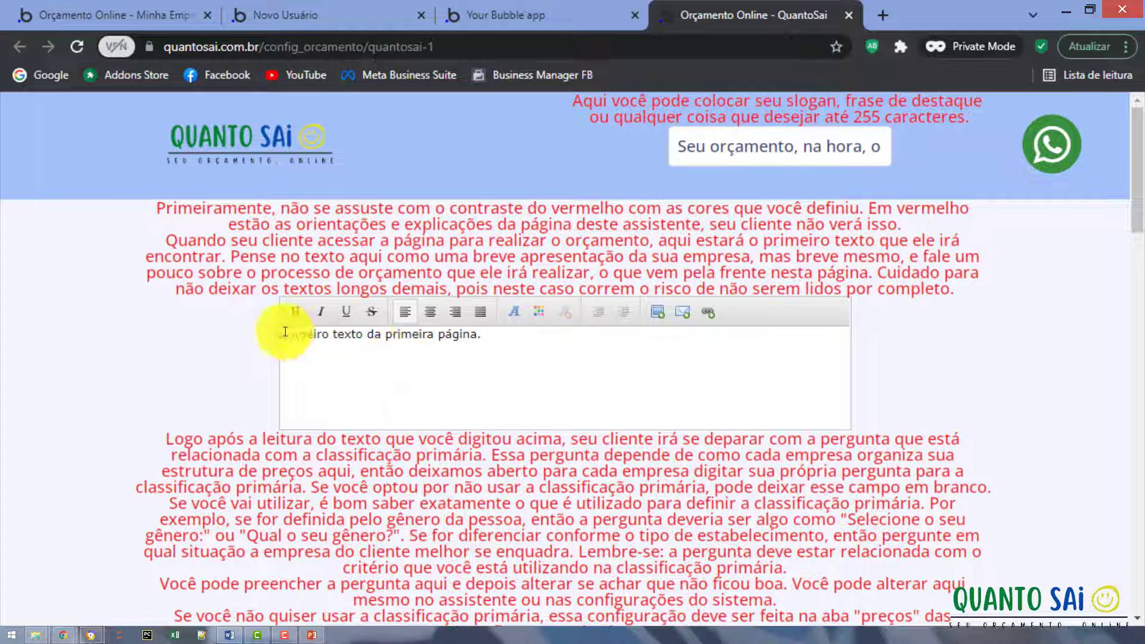
double_click(344, 337)
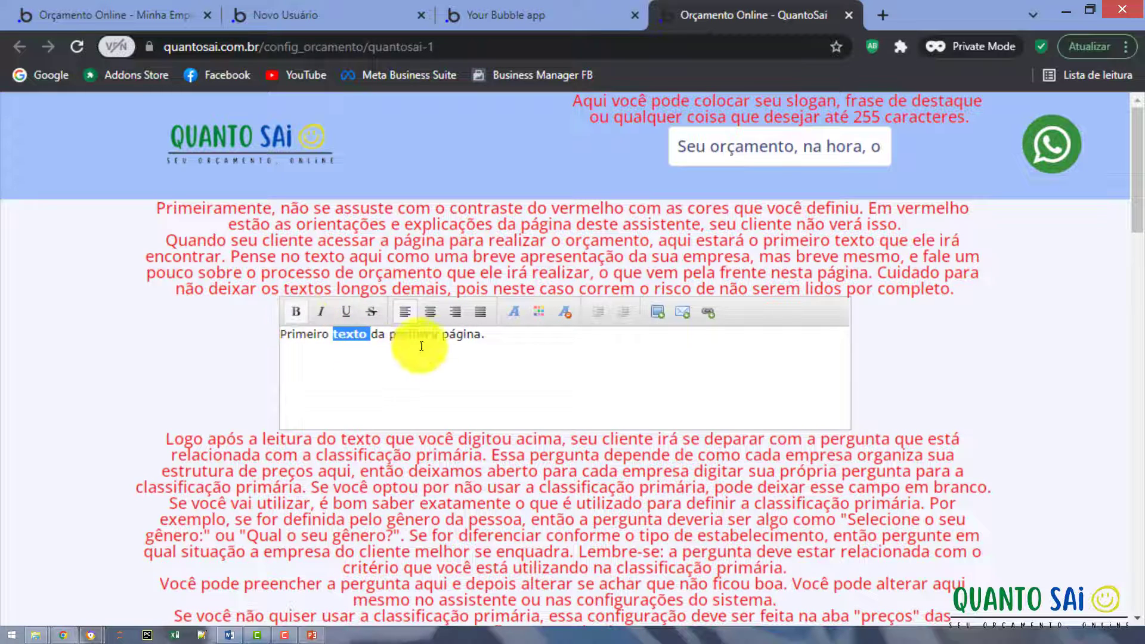
click(349, 312)
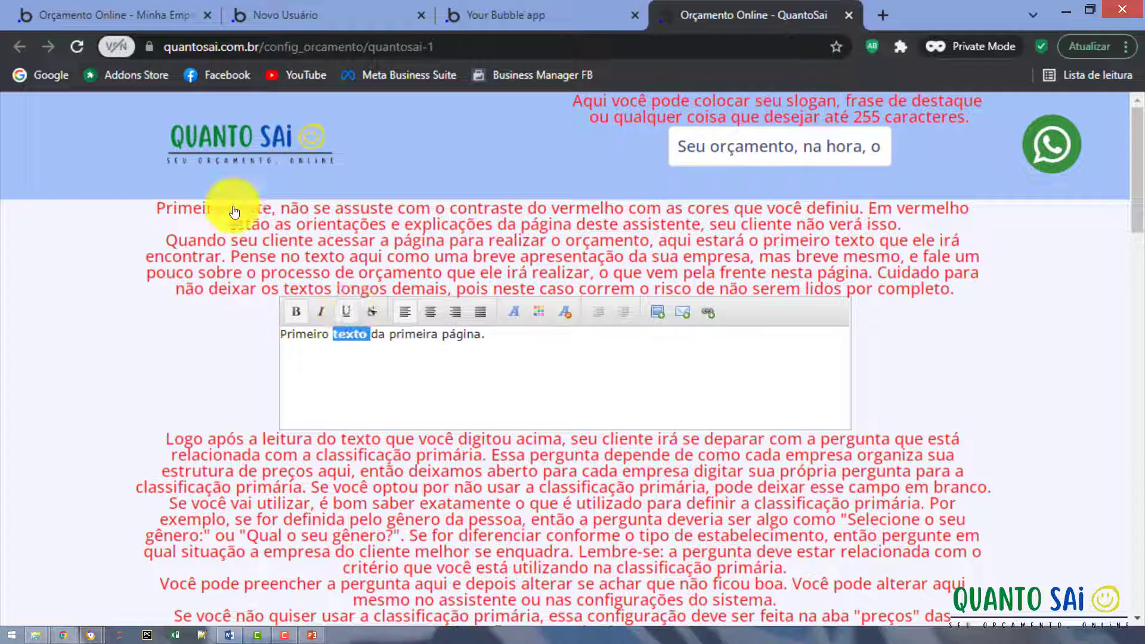
Colour the word 'primeira' red and center the opening text.
double_click(428, 332)
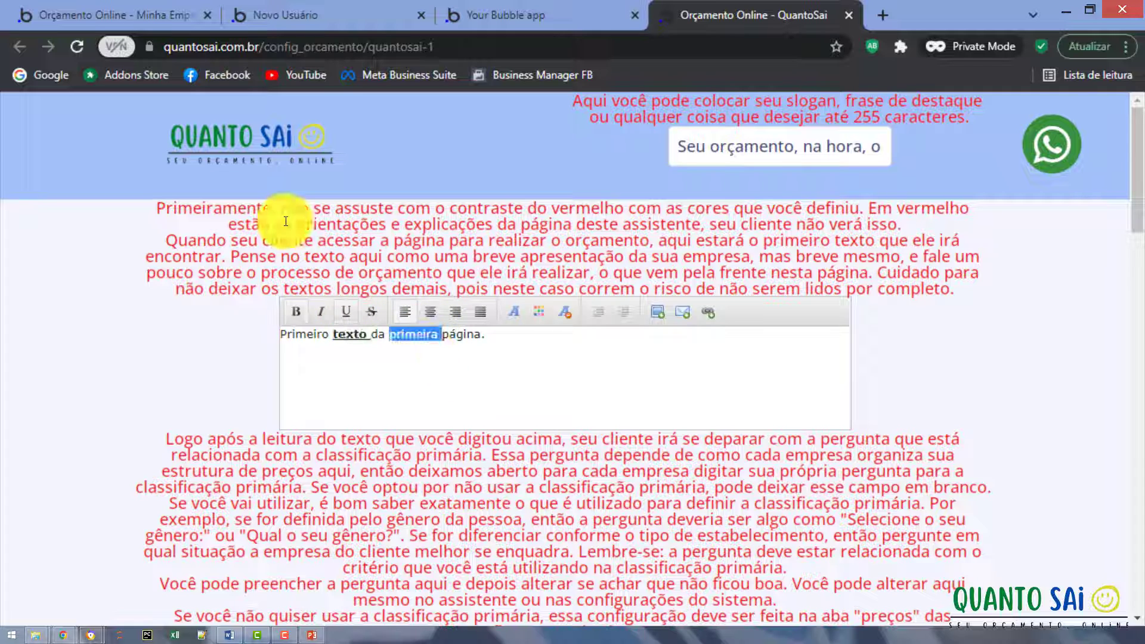
click(538, 312)
click(544, 347)
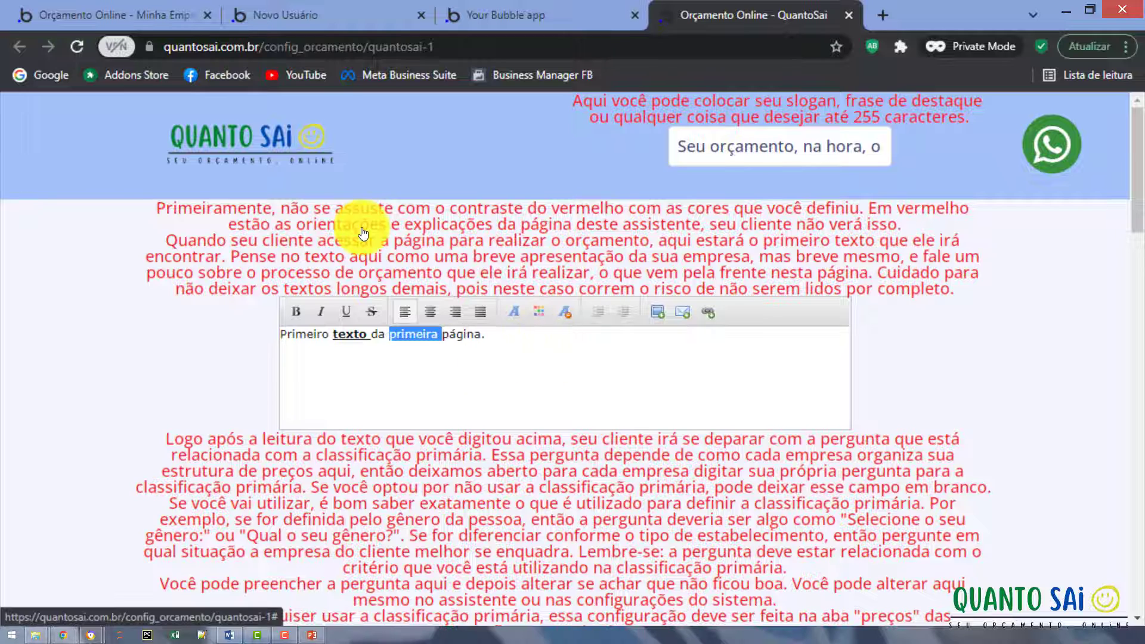
click(334, 334)
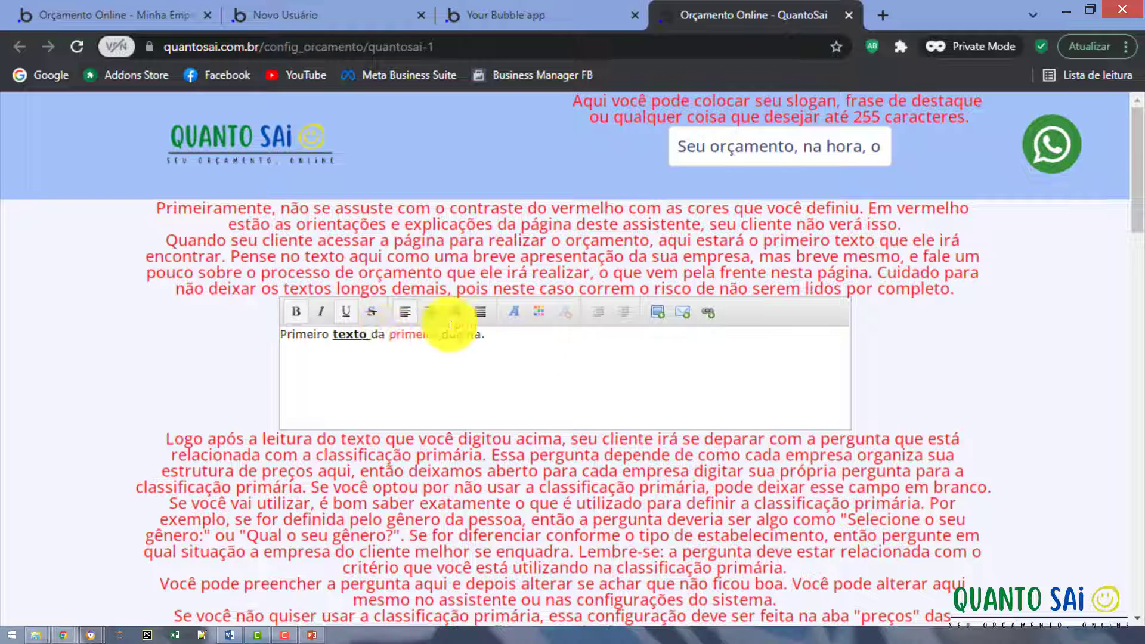
click(430, 311)
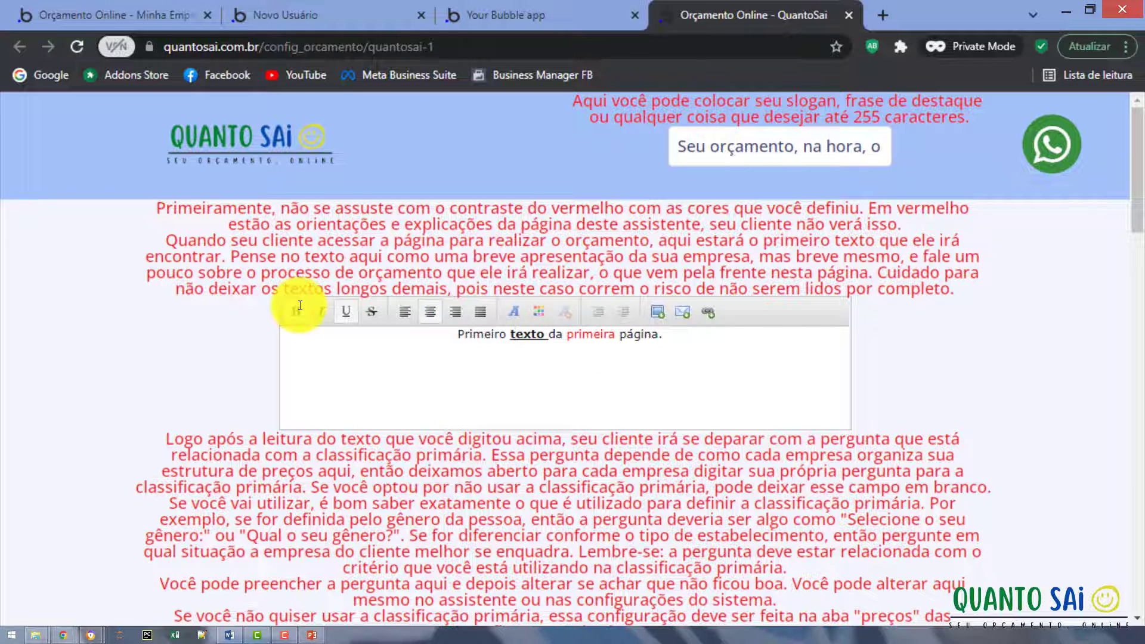
Look over the assistant page, then switch back to the Textos & Scripts settings tab.
scroll(447, 467, down, 4)
scroll(447, 465, down, 2)
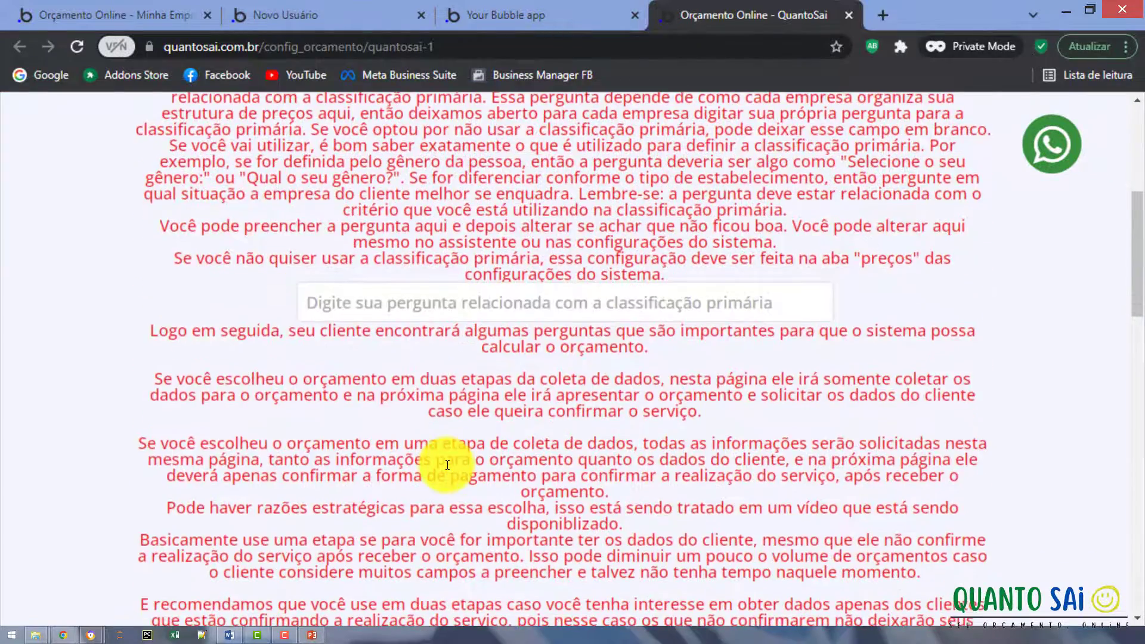
scroll(447, 466, up, 5)
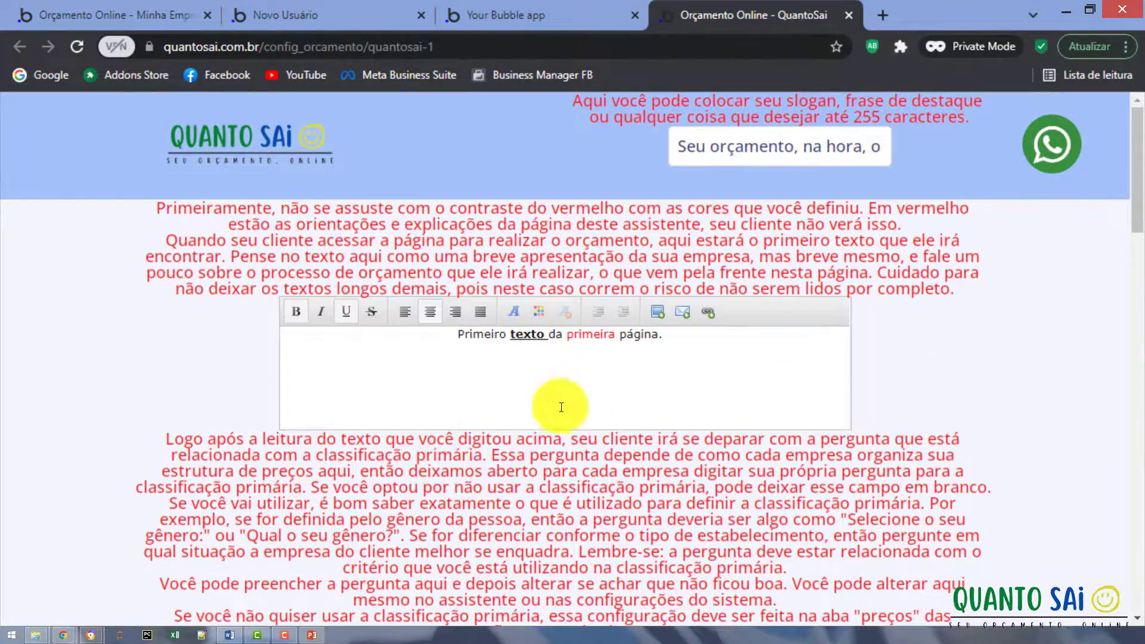
scroll(549, 409, down, 3)
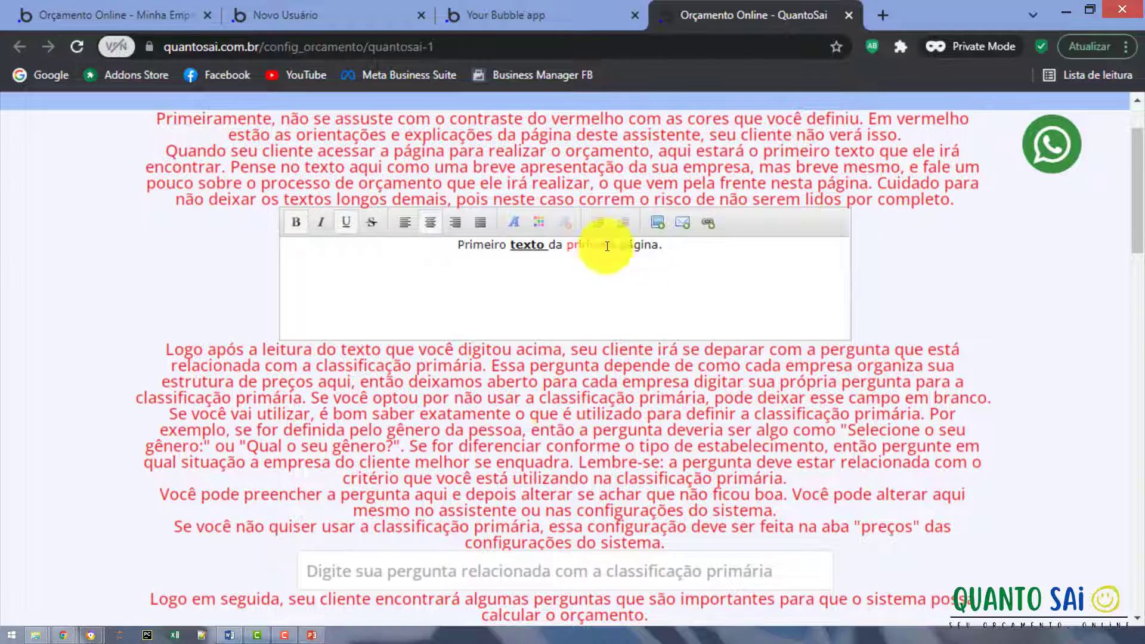
scroll(534, 367, down, 8)
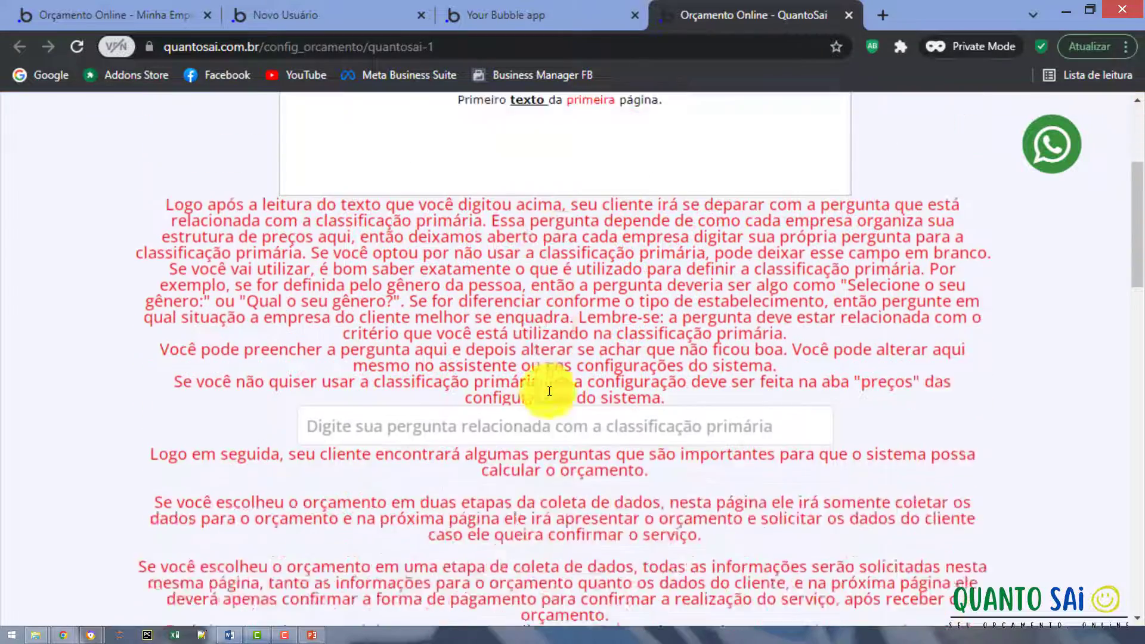
scroll(549, 396, down, 15)
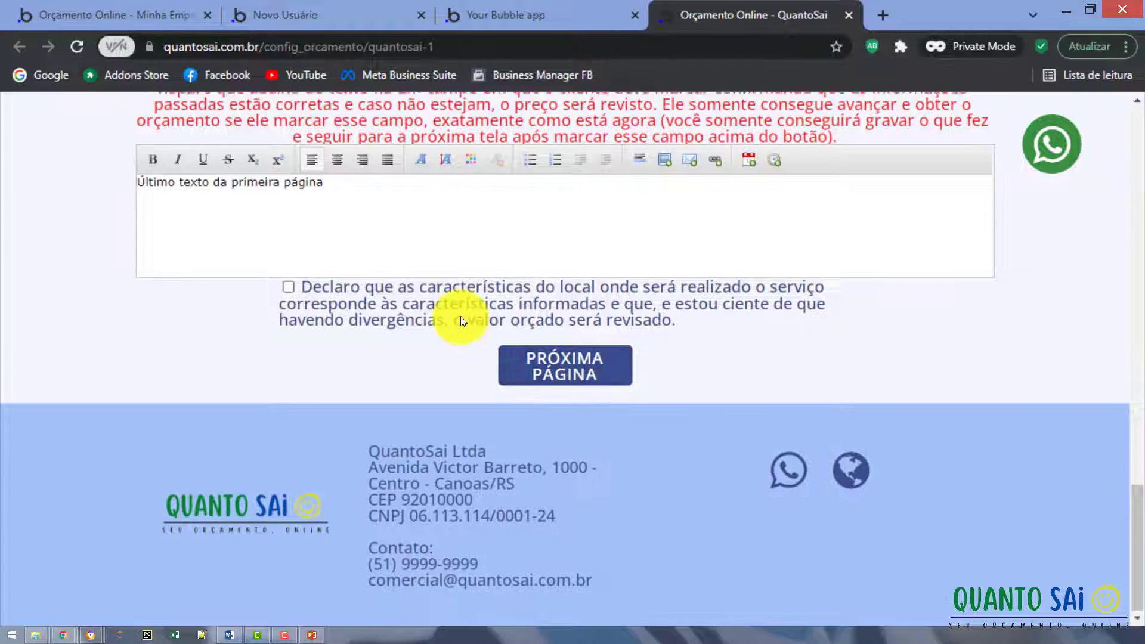
scroll(460, 316, up, 16)
scroll(470, 330, up, 10)
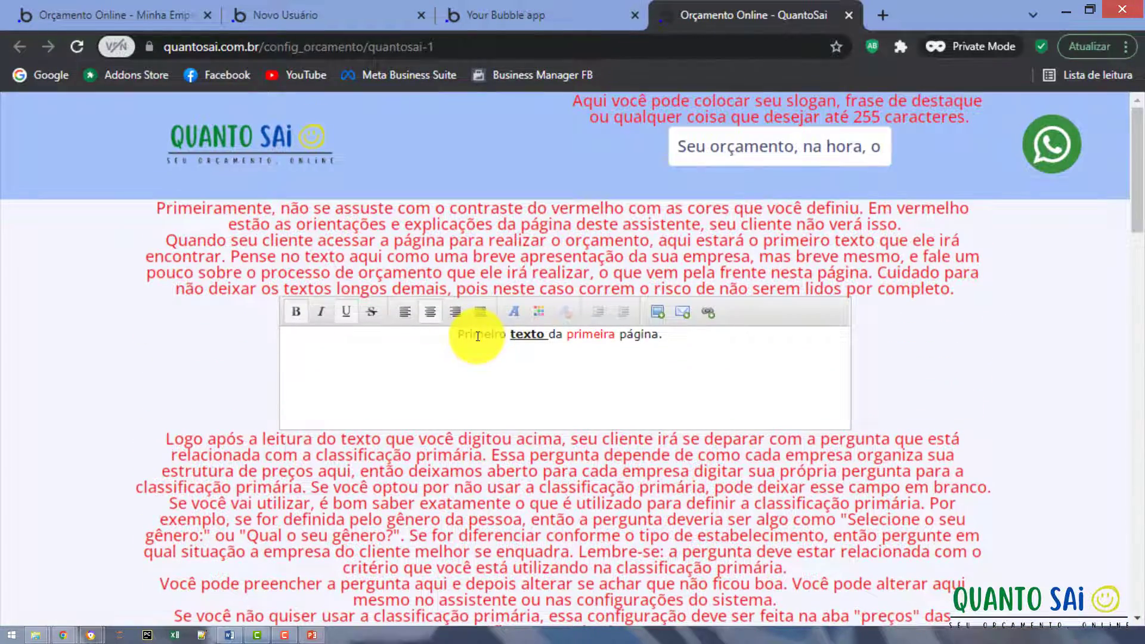
click(514, 15)
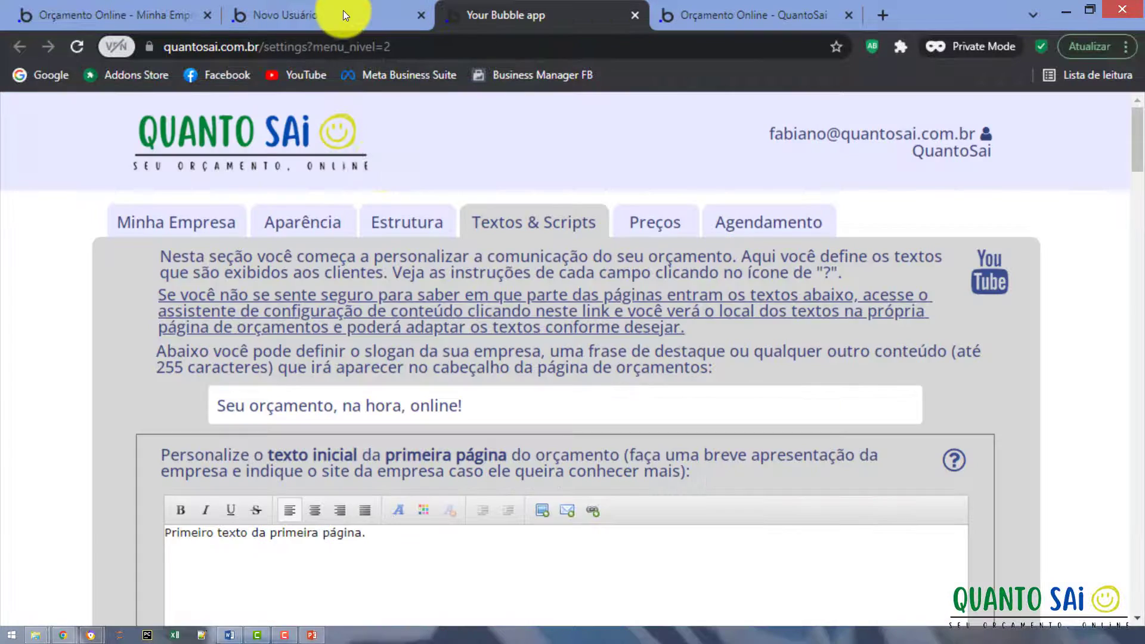
scroll(280, 358, down, 2)
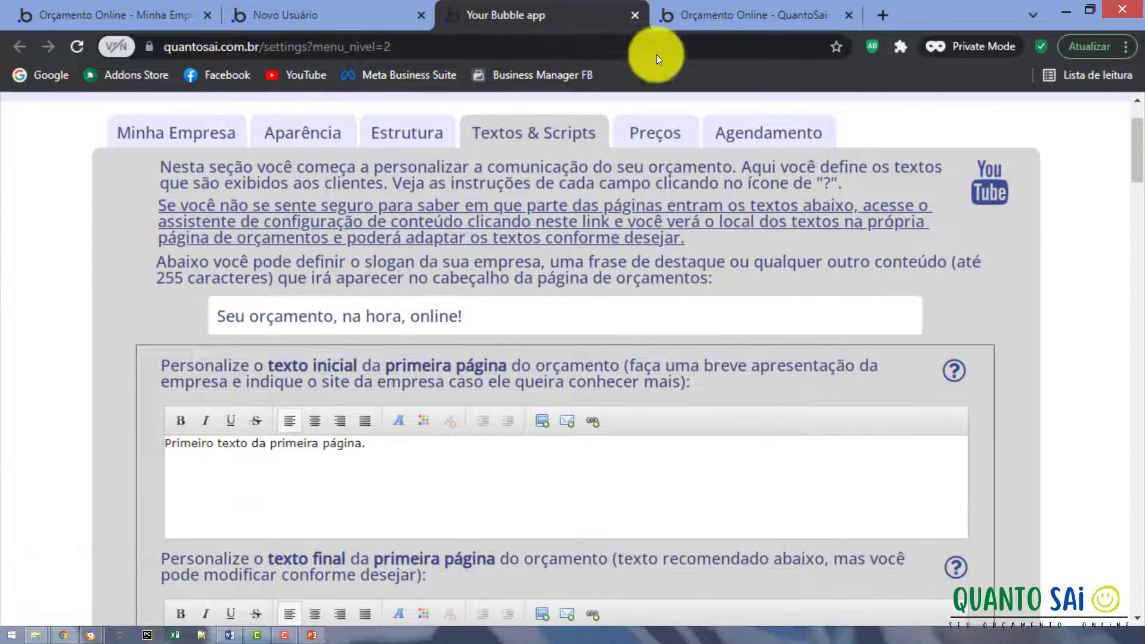
Switch to the 'Orçamento Online - QuantoSai' assistant tab and focus the classification question field.
click(704, 15)
scroll(506, 248, down, 4)
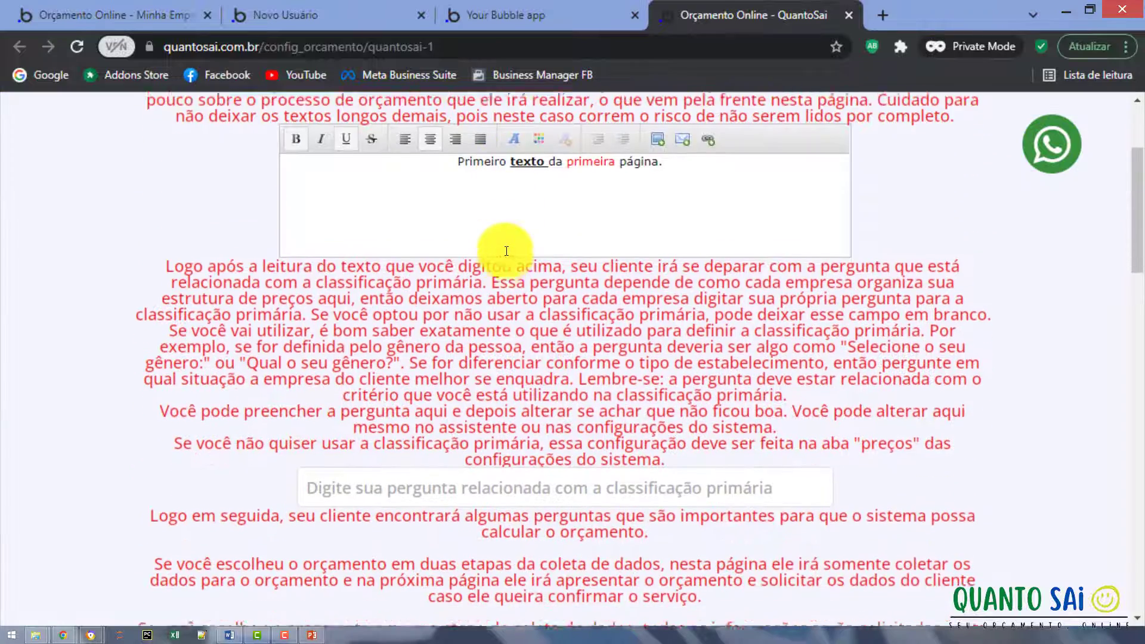
scroll(506, 250, down, 3)
click(403, 294)
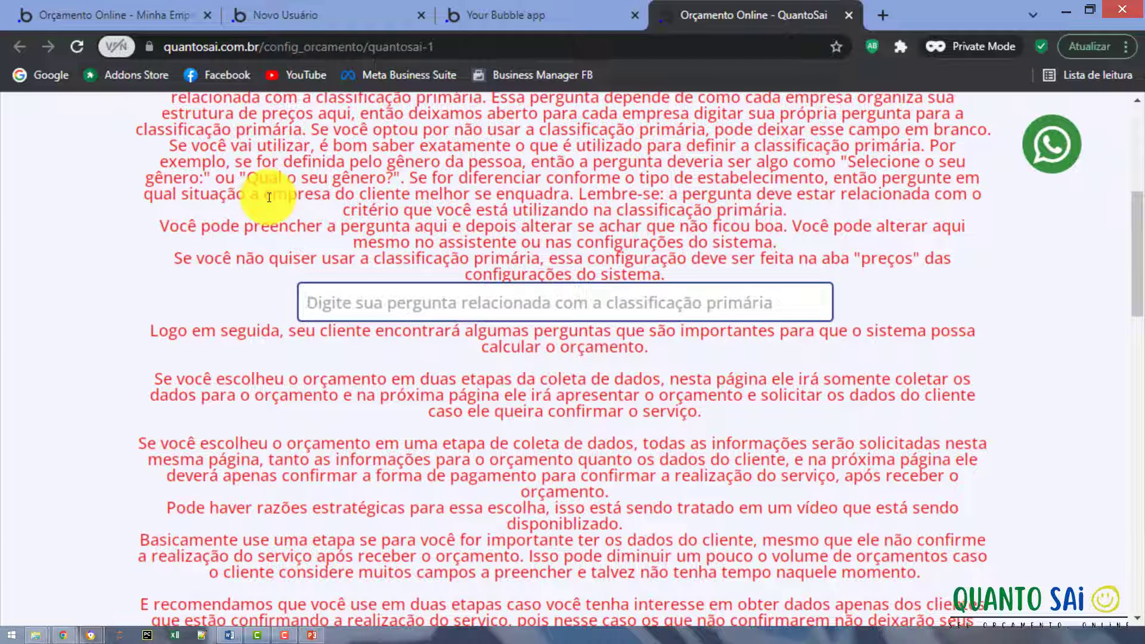
Type 'Que tipo de festa você irá fazer?' into the classification question field.
text(Q)
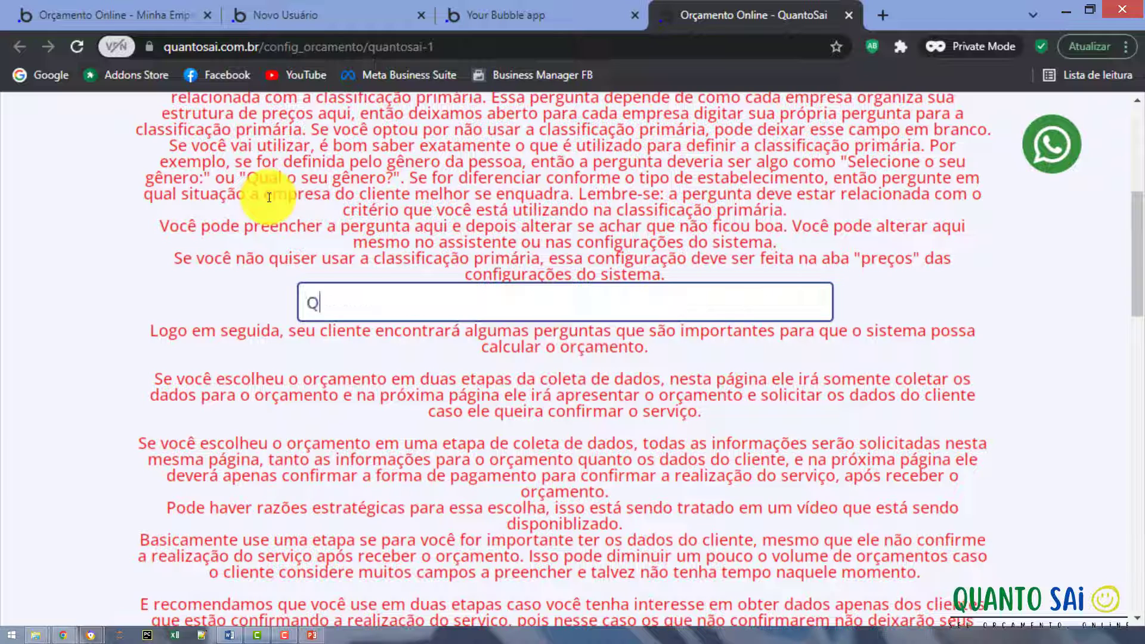
text(ue tipo de )
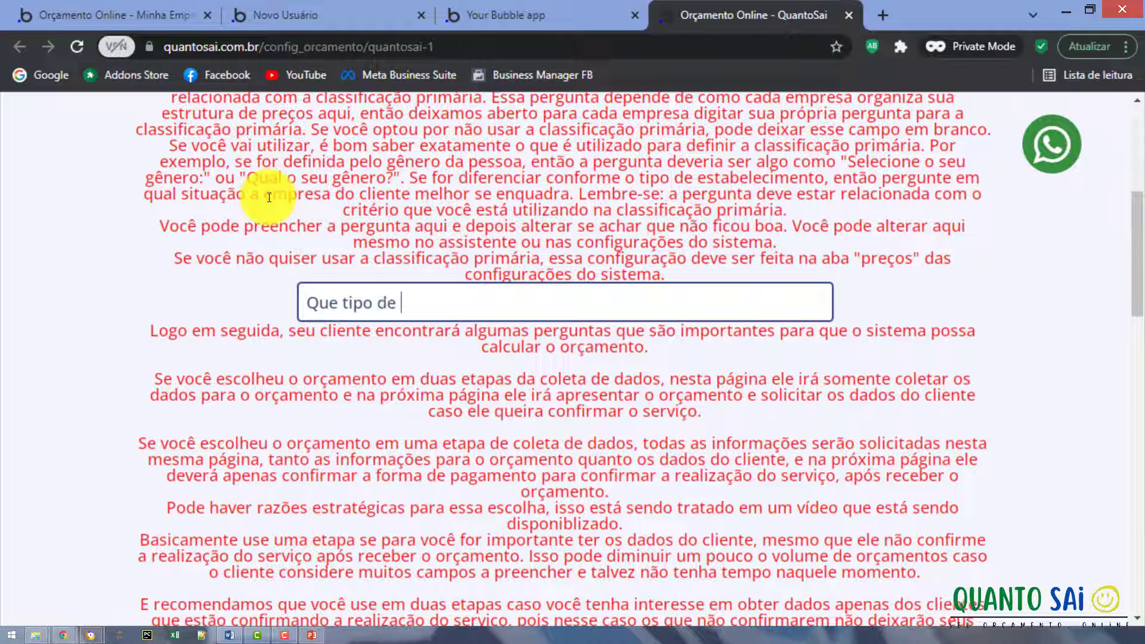
text(festa você irá fazer)
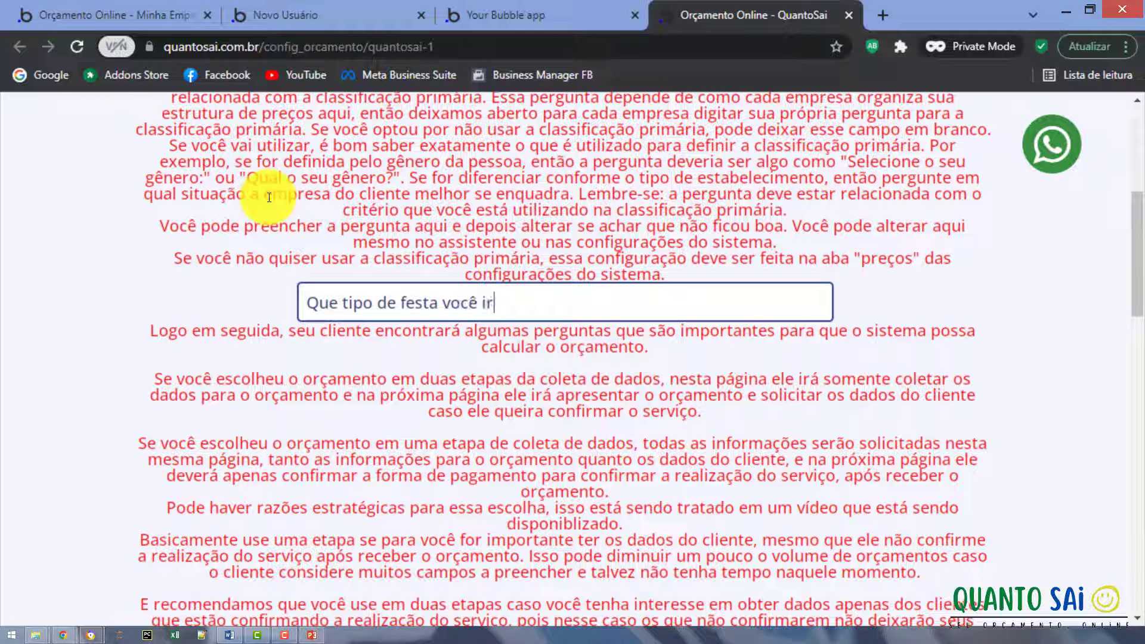
text(?)
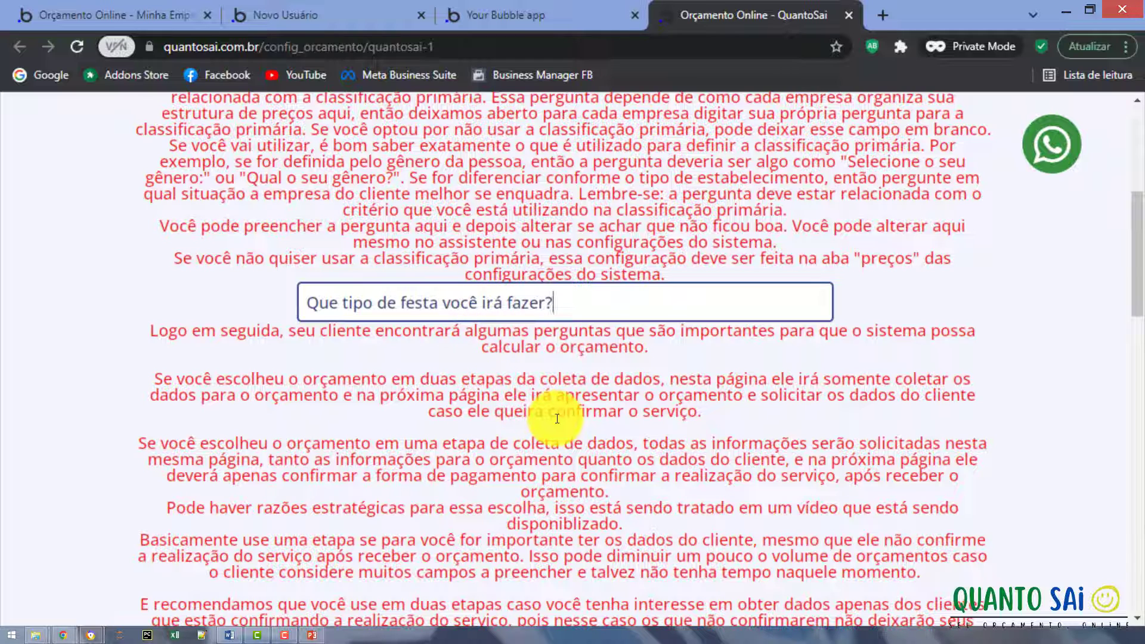
scroll(469, 478, down, 3)
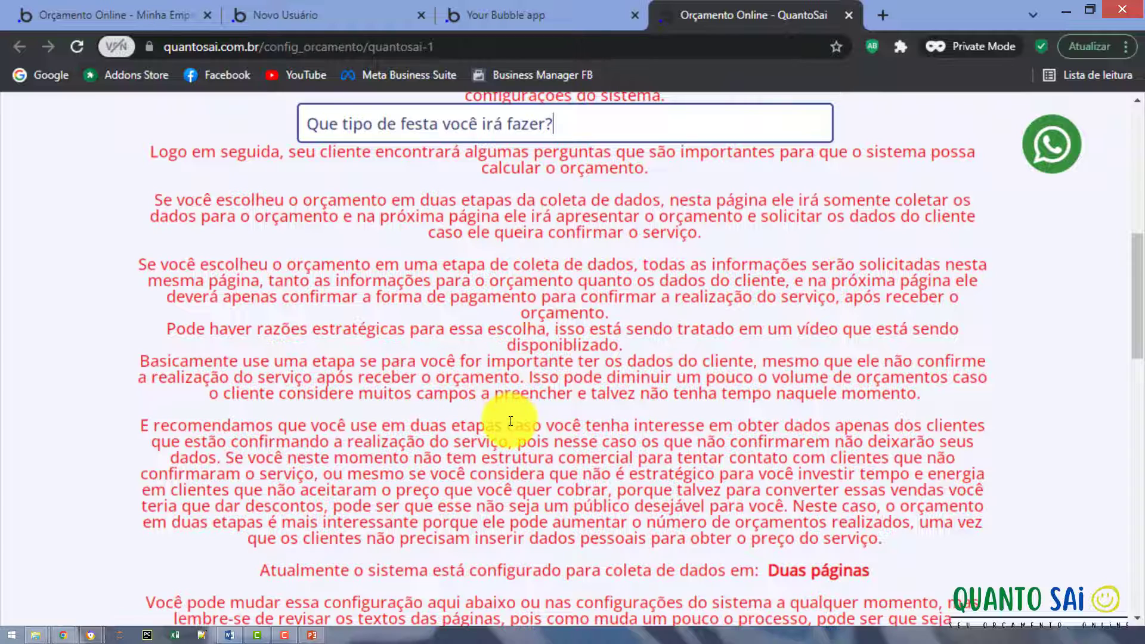
Scroll down the assistant page to the first page's closing-text editor.
scroll(506, 409, up, 1)
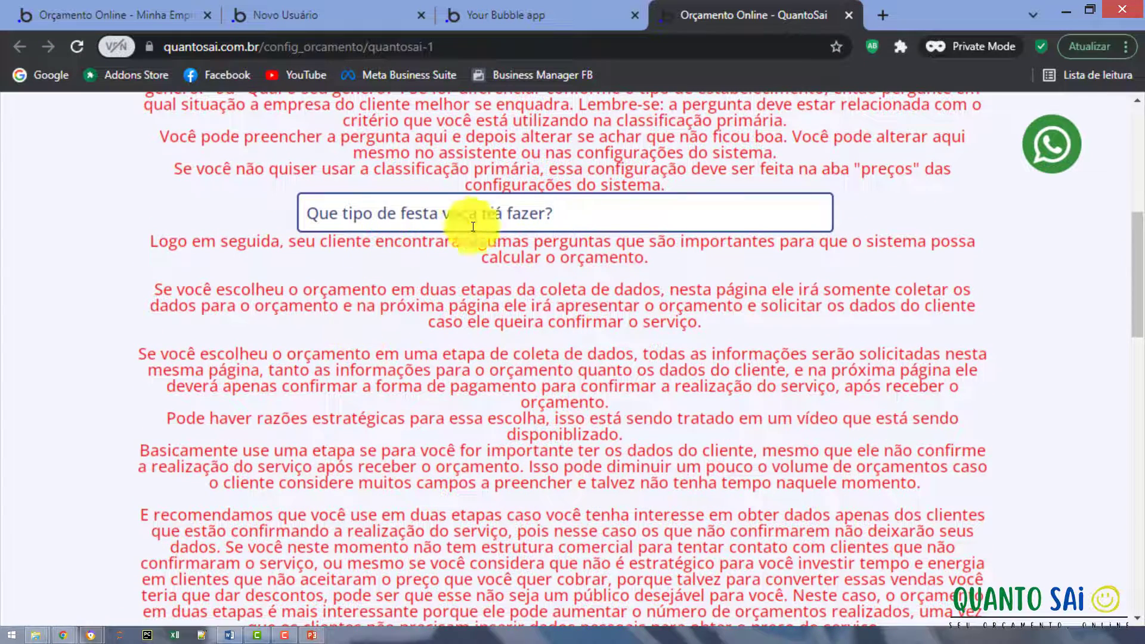
scroll(435, 409, down, 4)
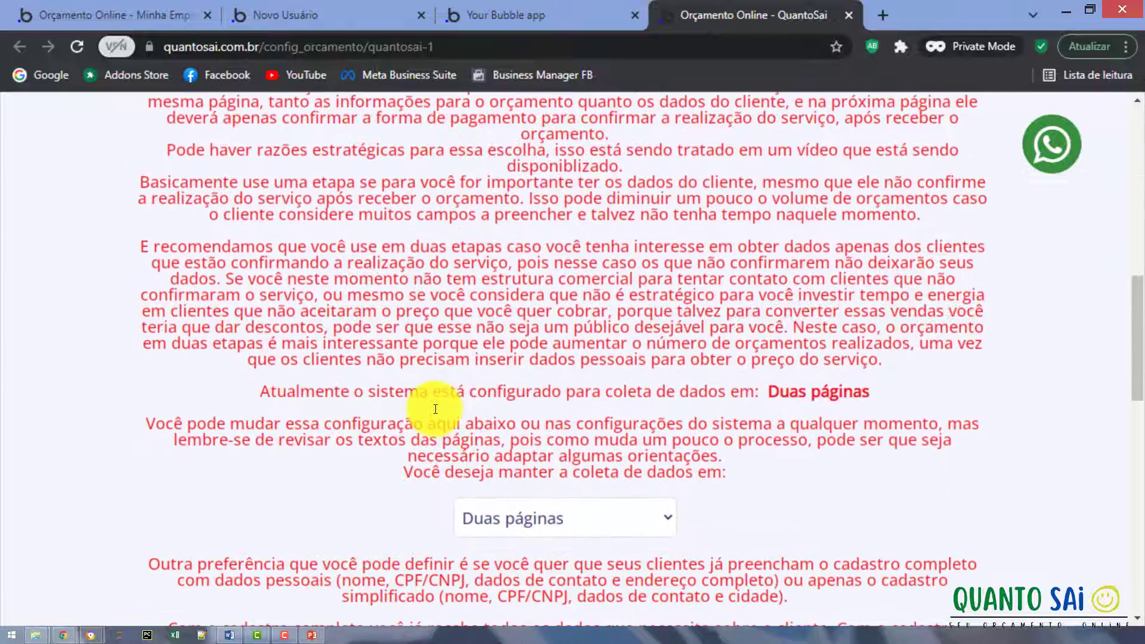
scroll(434, 411, down, 1)
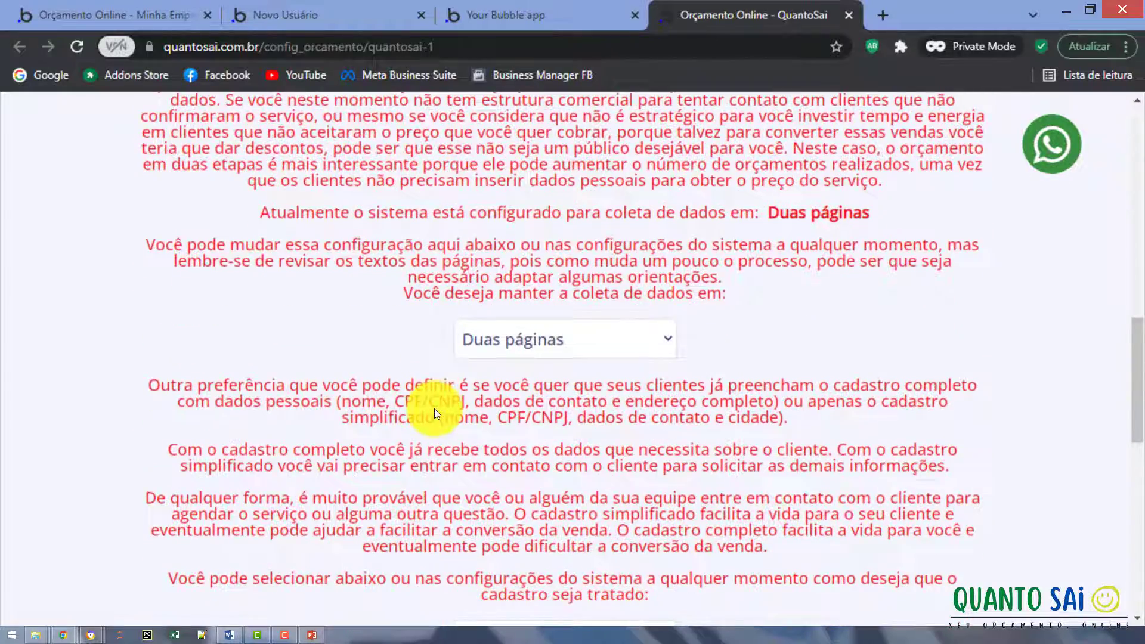
scroll(434, 412, down, 1)
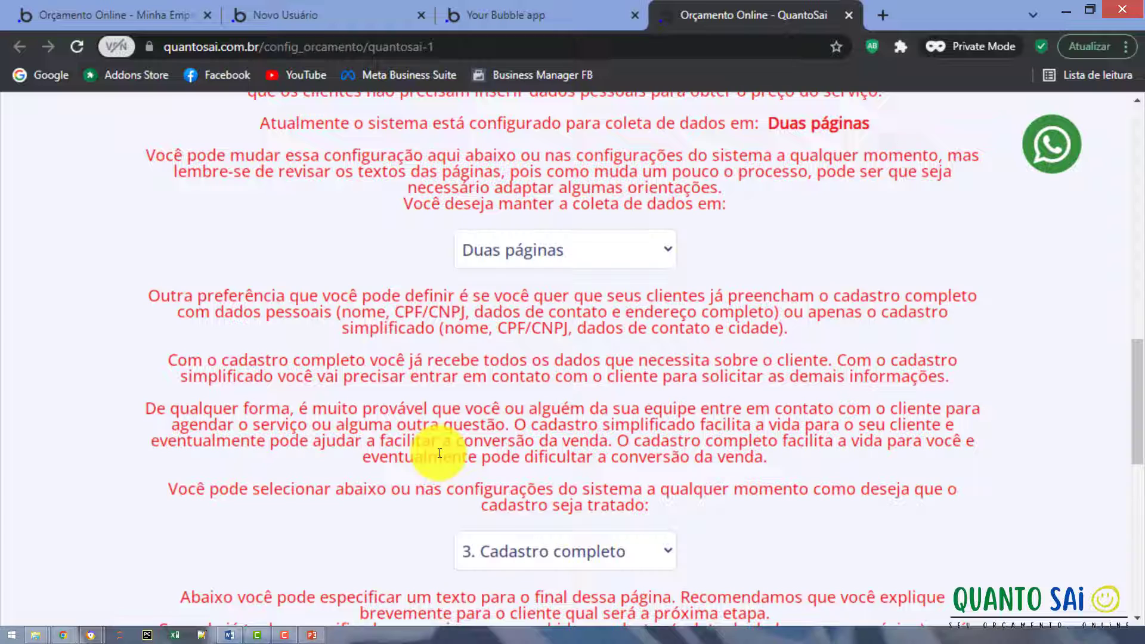
scroll(440, 454, down, 3)
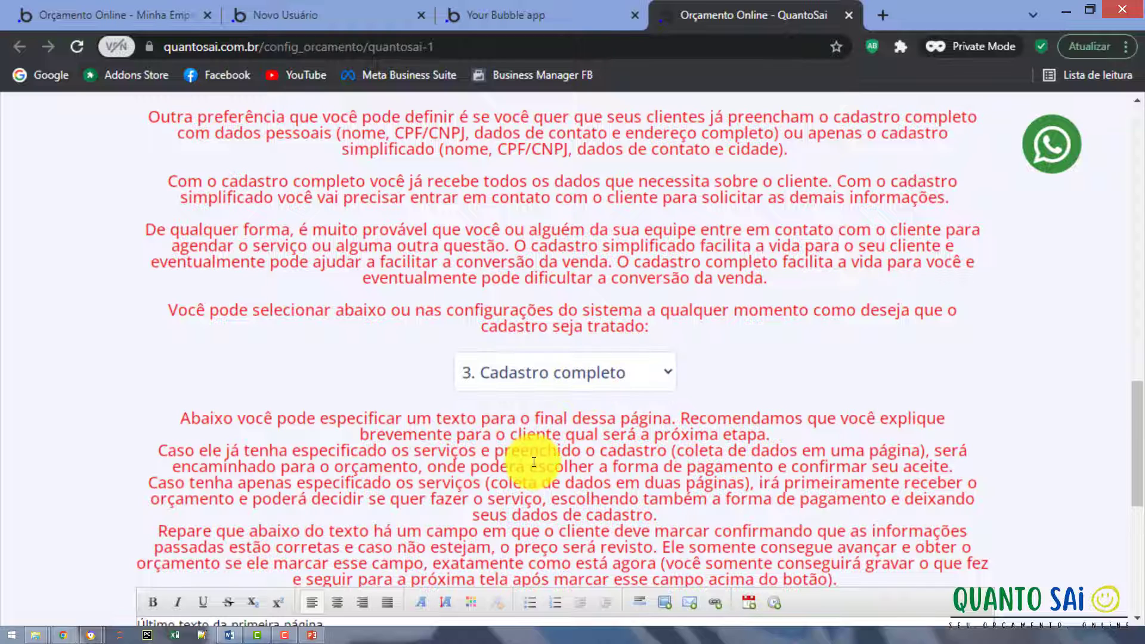
scroll(533, 462, down, 5)
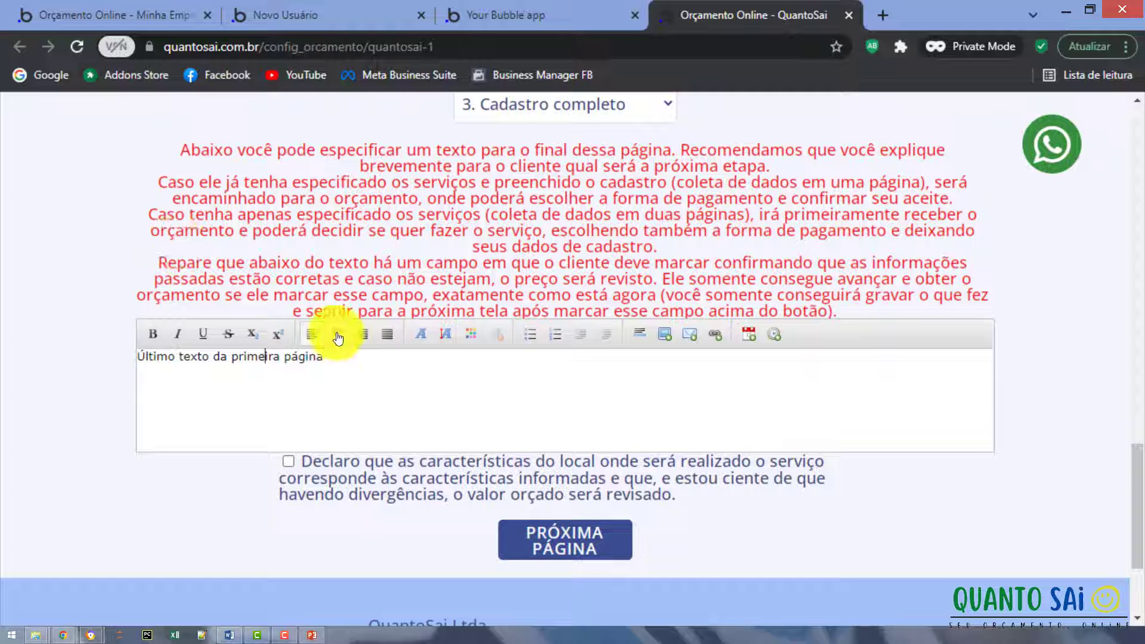
Center 'Último texto da primeira página' and make it bold.
click(337, 334)
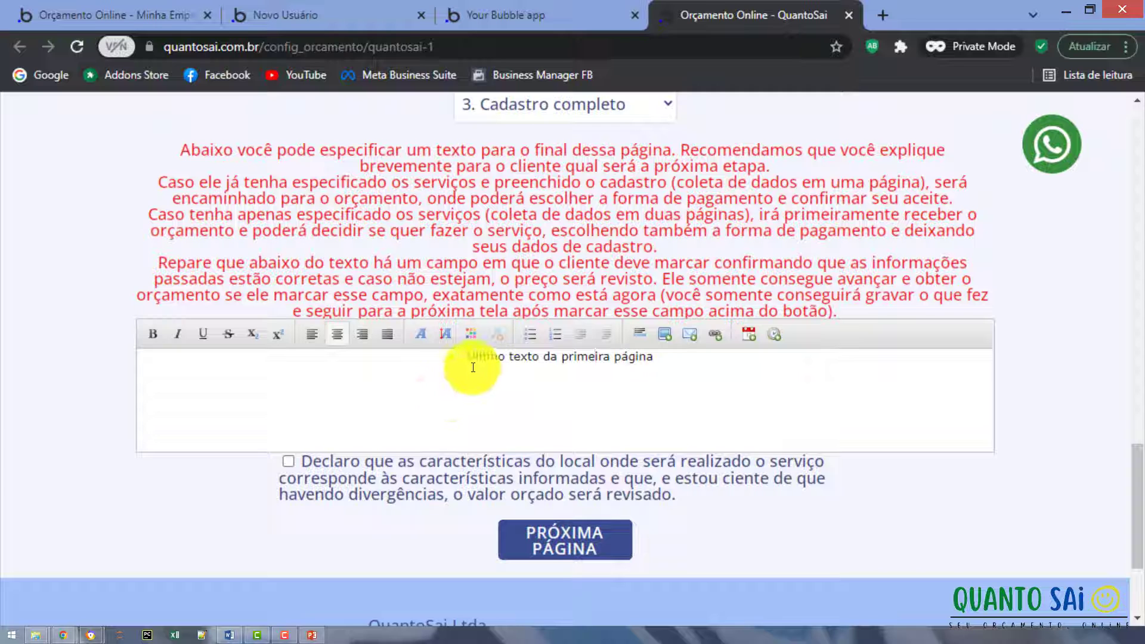
drag(470, 358, 656, 358)
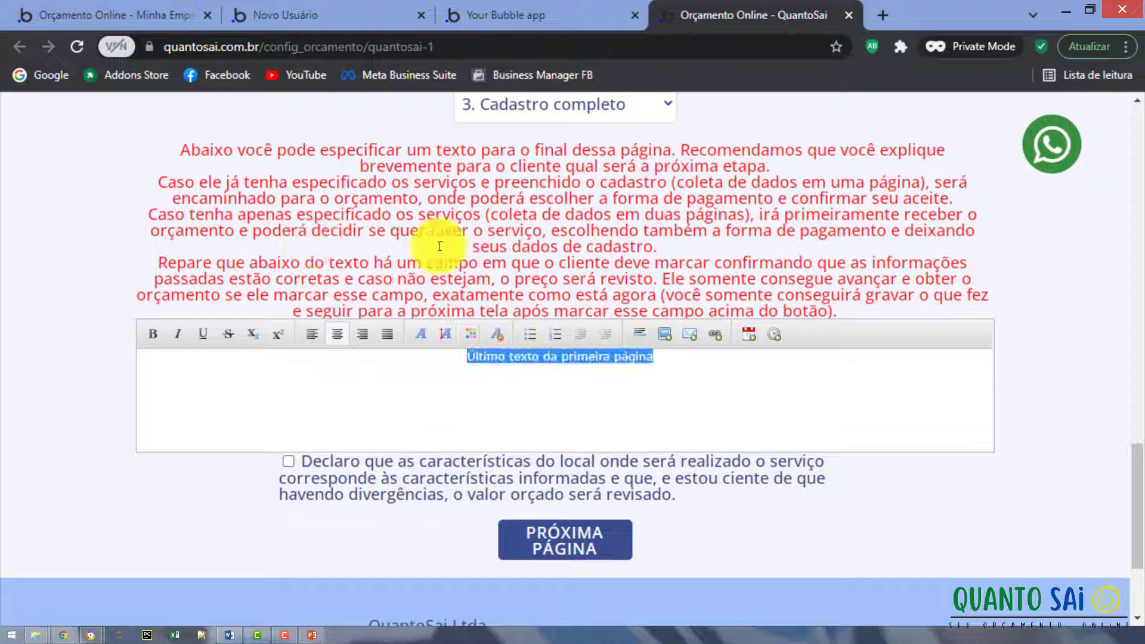
click(153, 334)
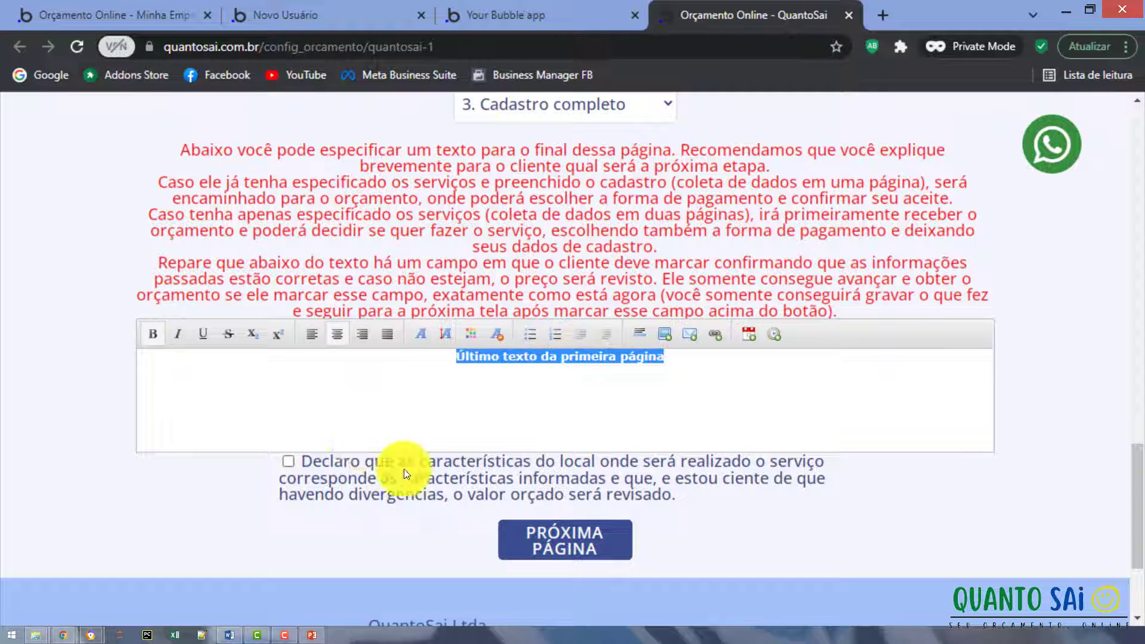
Accept the service-location declaration and advance to the confirmation-page step.
click(545, 536)
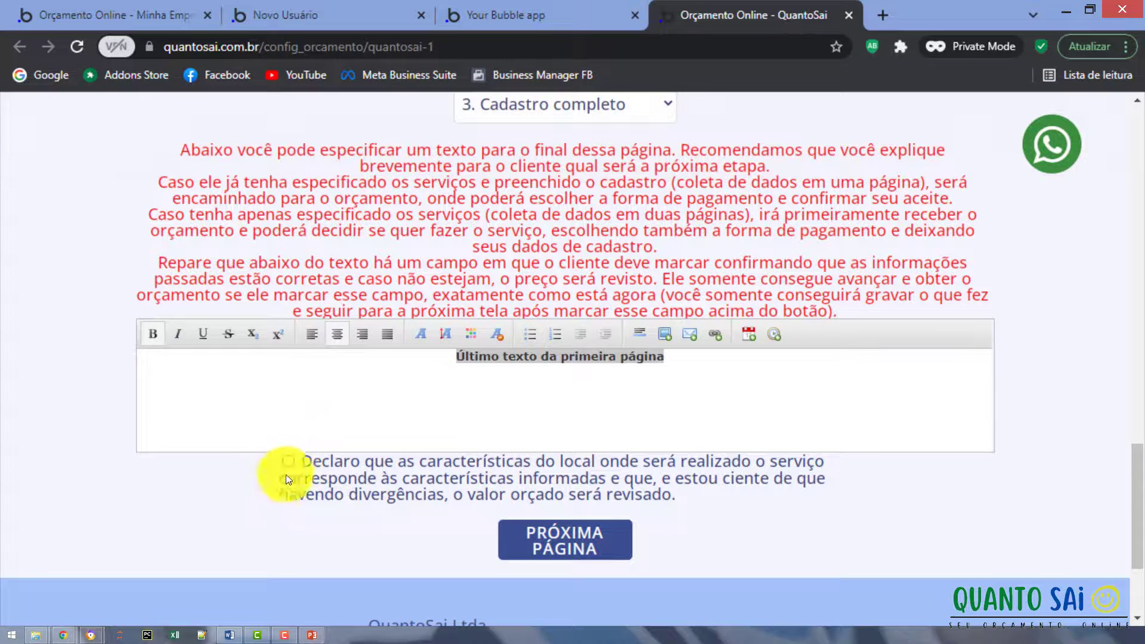
click(288, 461)
click(525, 540)
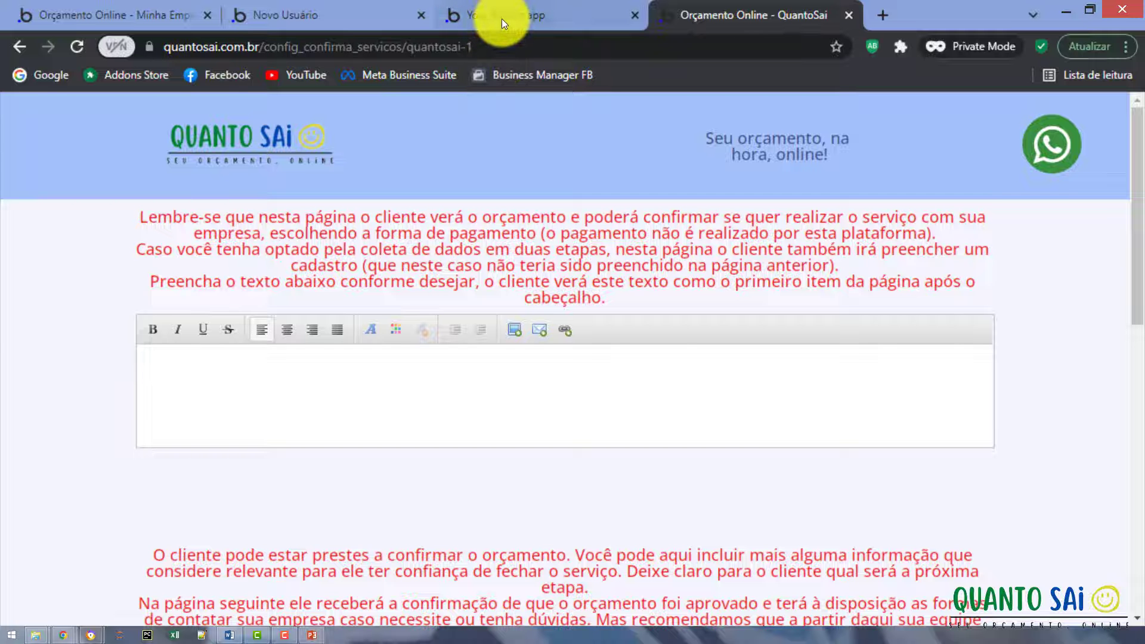
Switch to the Textos & Scripts settings tab and scroll down to the first-page editors.
click(480, 17)
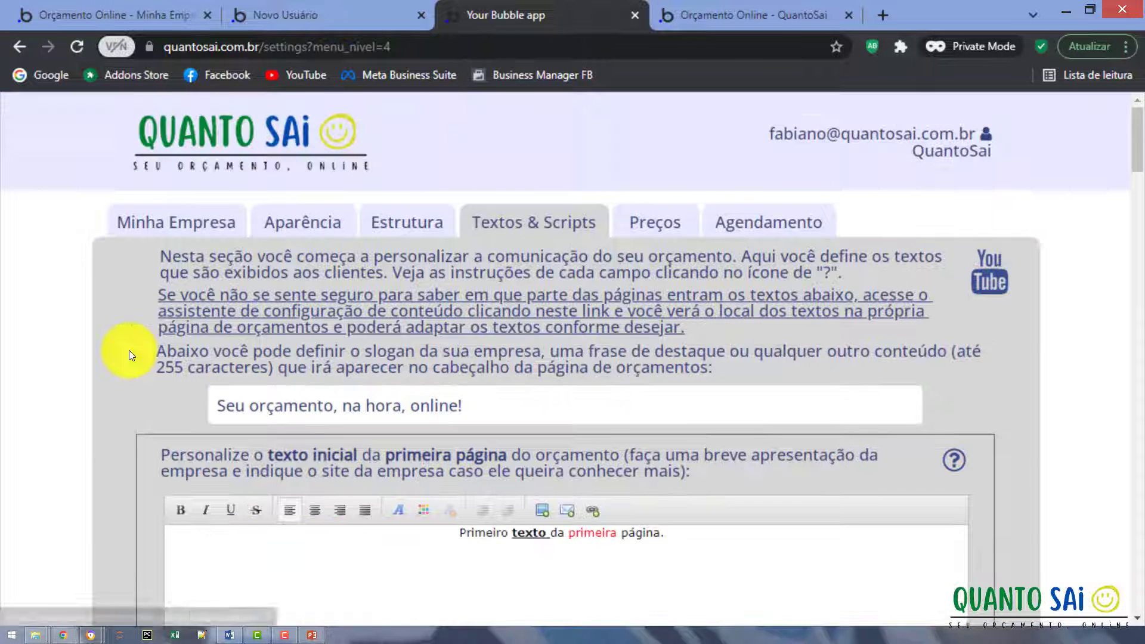
scroll(129, 350, down, 1)
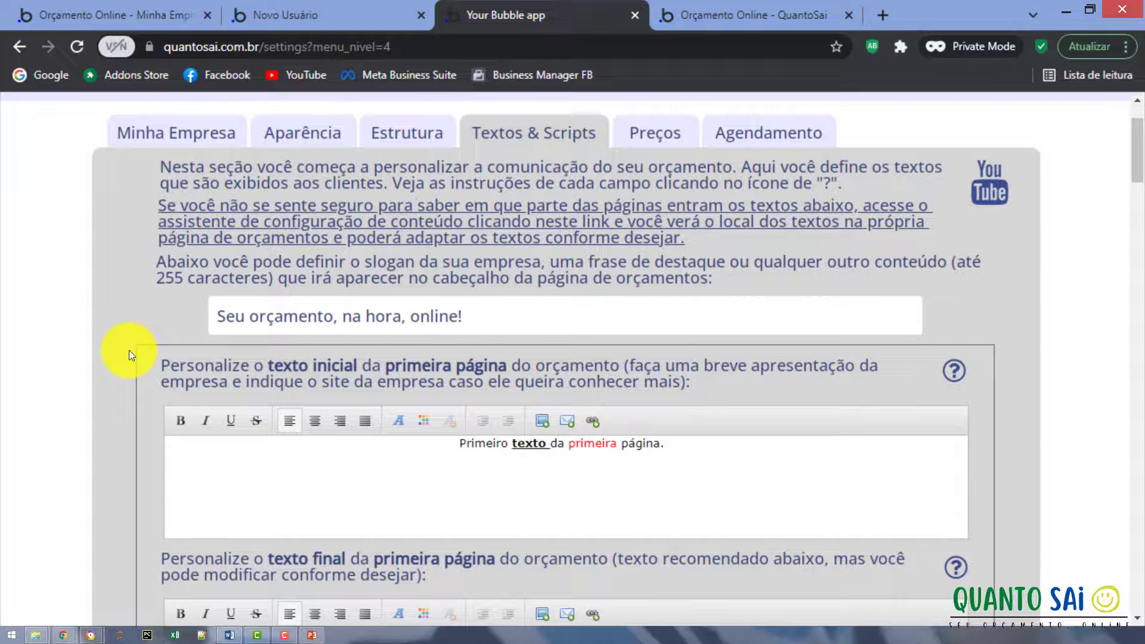
scroll(129, 350, down, 1)
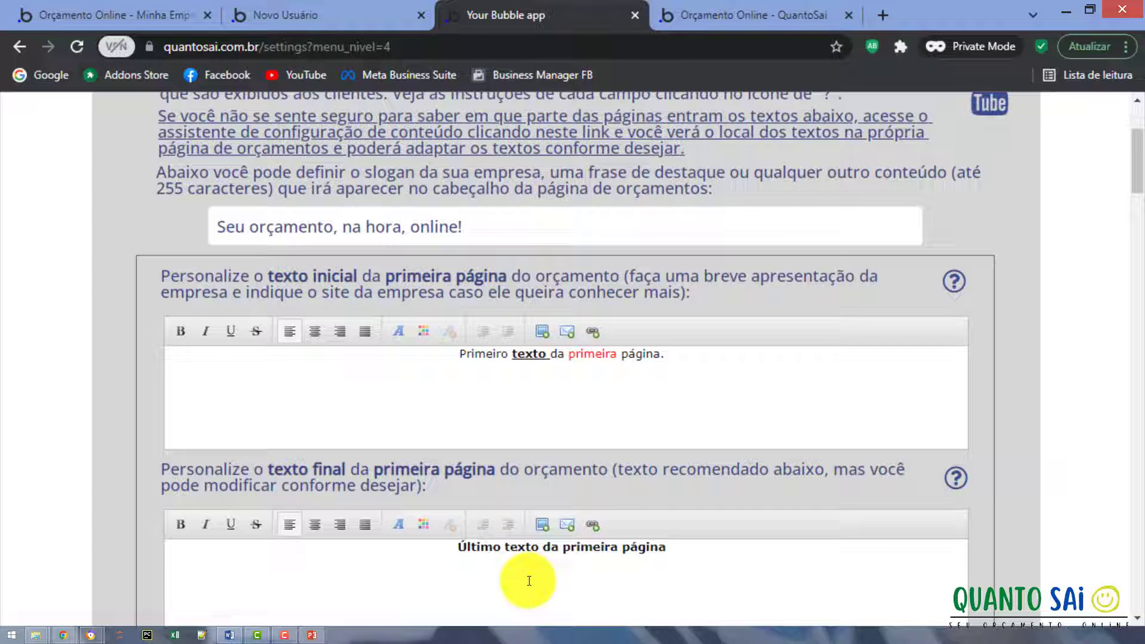
Scroll down to the empty warranty terms editor and click into it.
scroll(370, 391, down, 2)
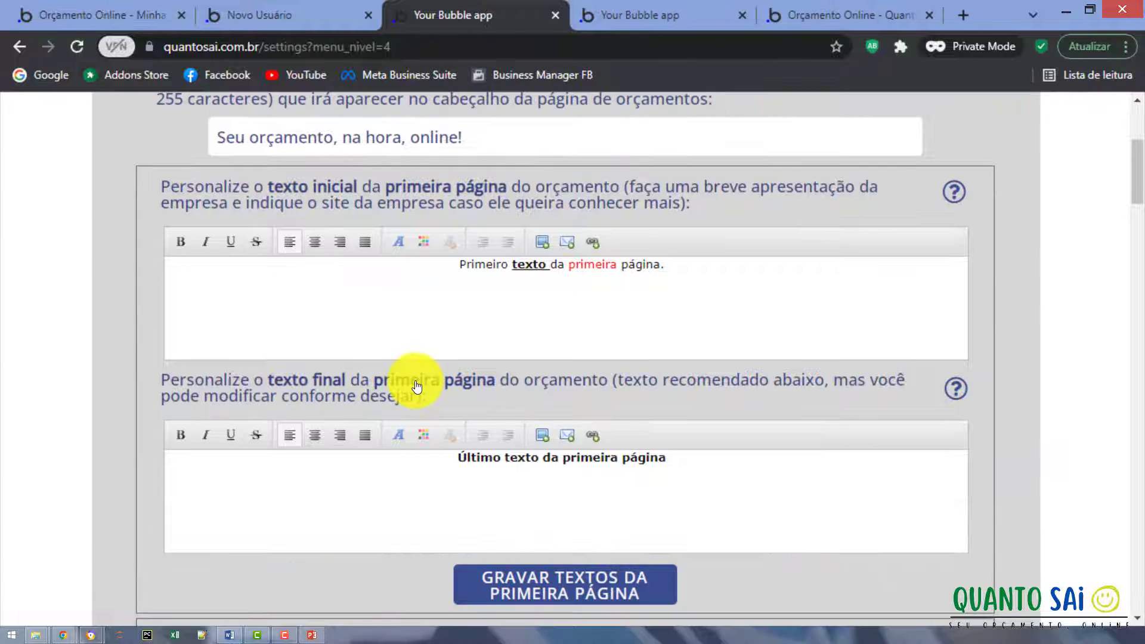
scroll(416, 385, down, 6)
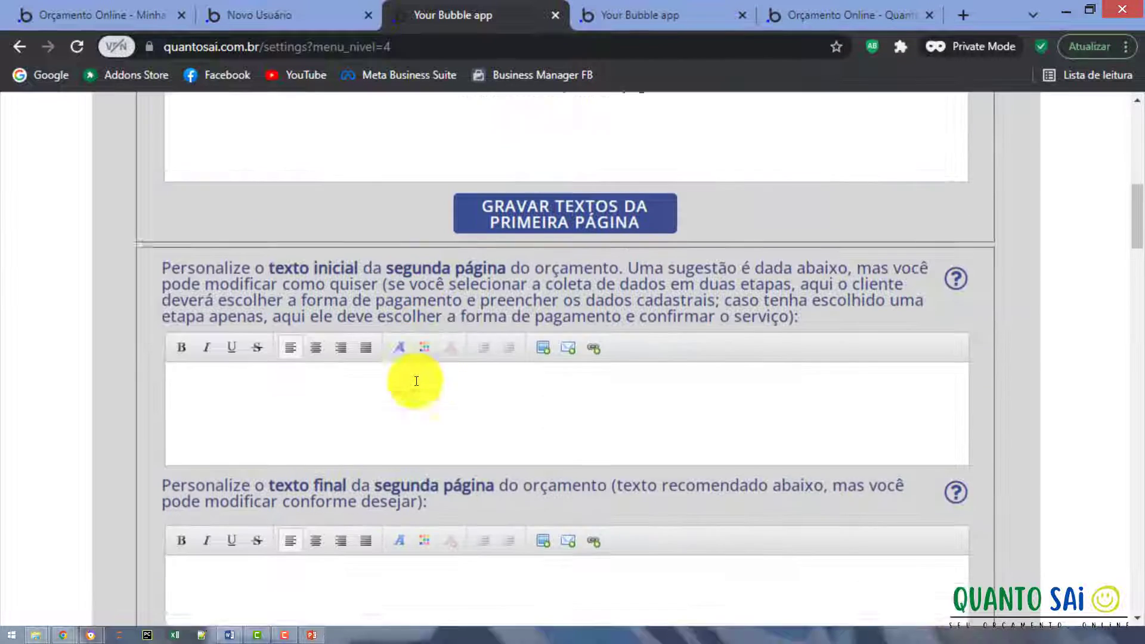
scroll(417, 380, down, 8)
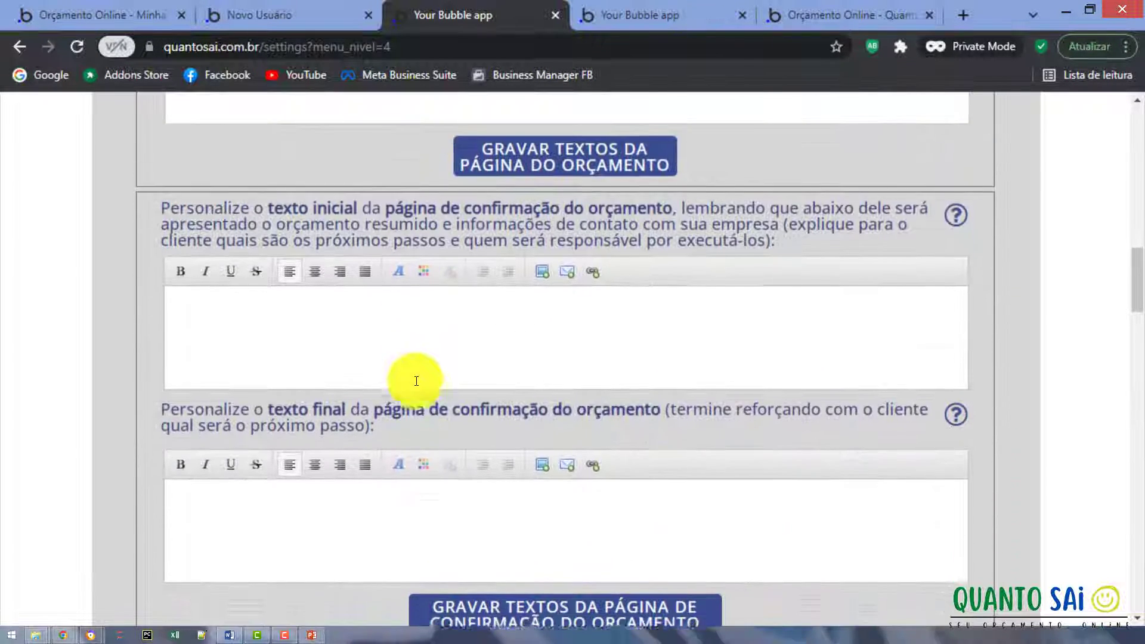
scroll(416, 380, down, 1)
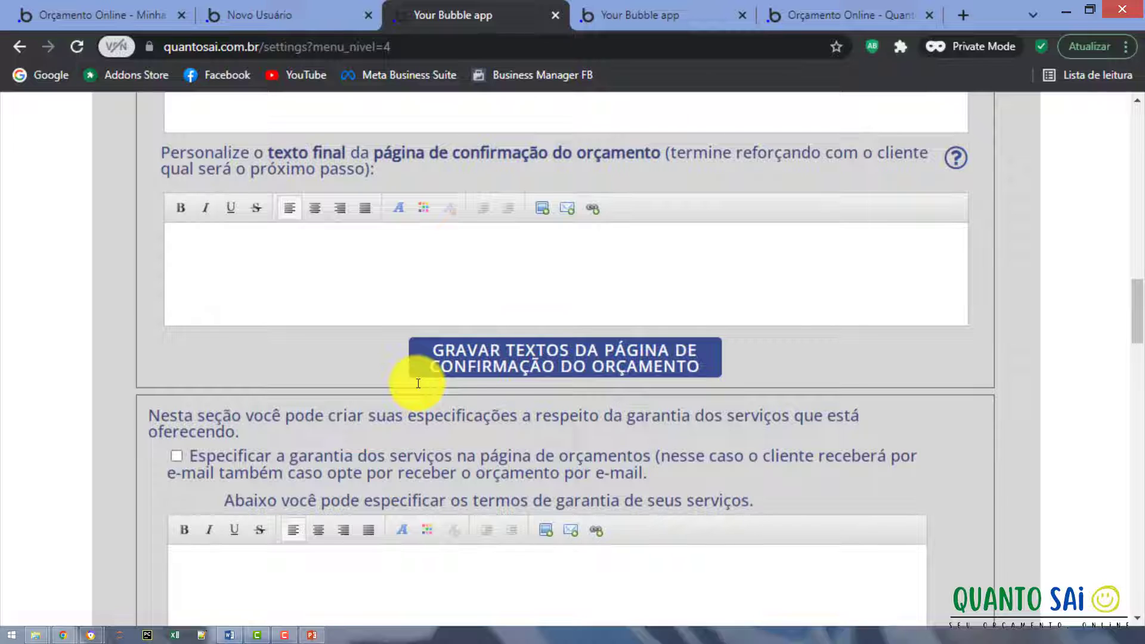
scroll(418, 383, down, 4)
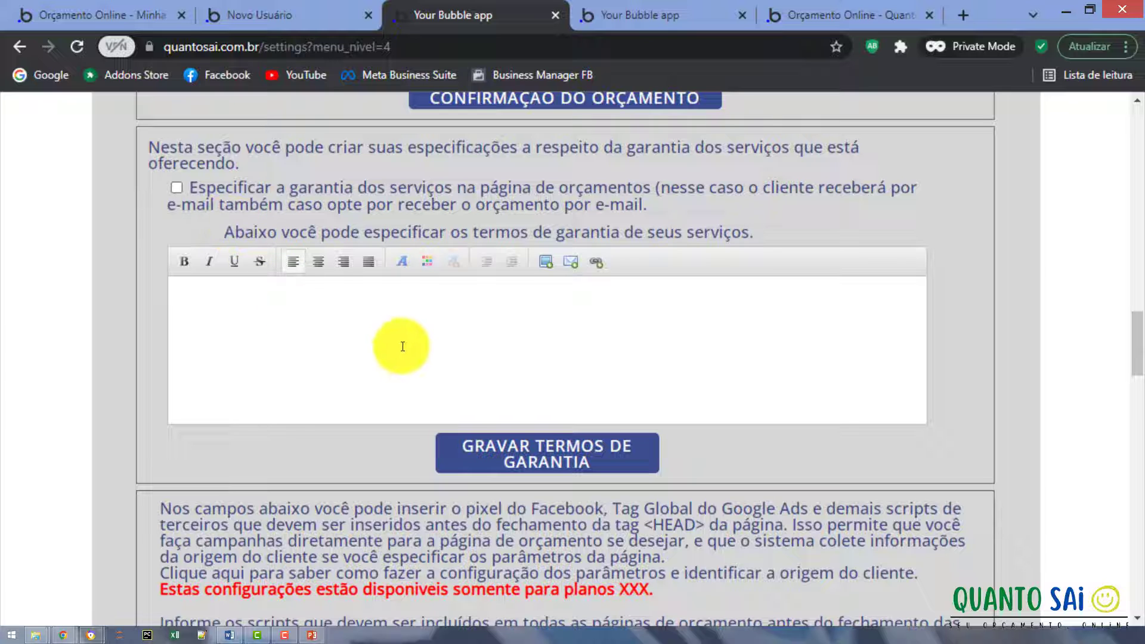
click(415, 313)
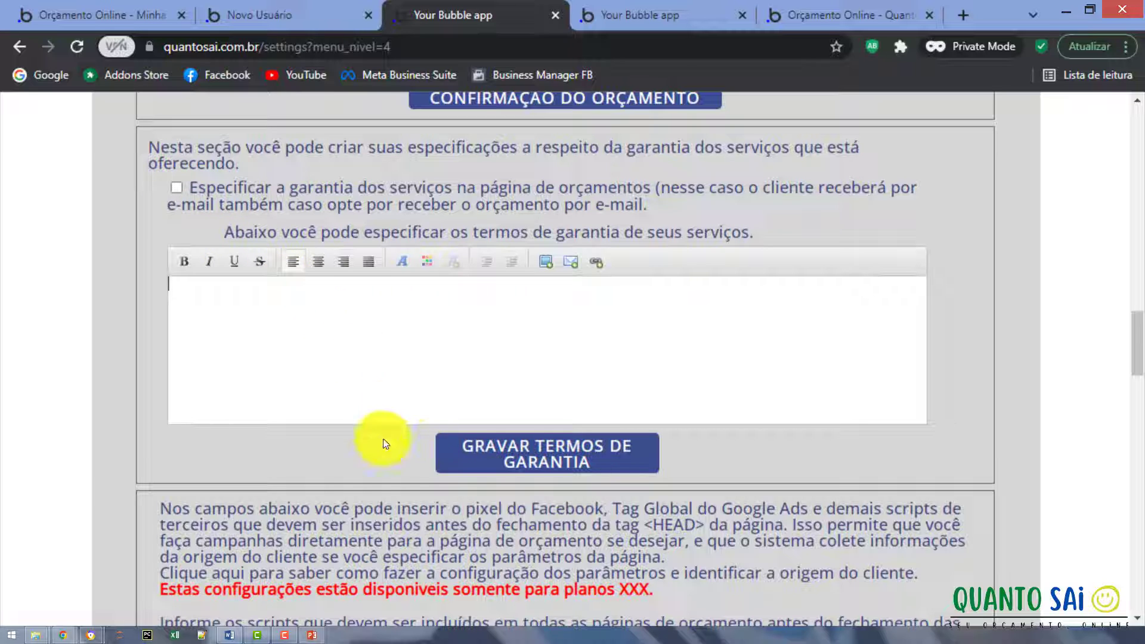
Scroll back up and check the slogan field, leaving it unchanged.
scroll(312, 467, down, 2)
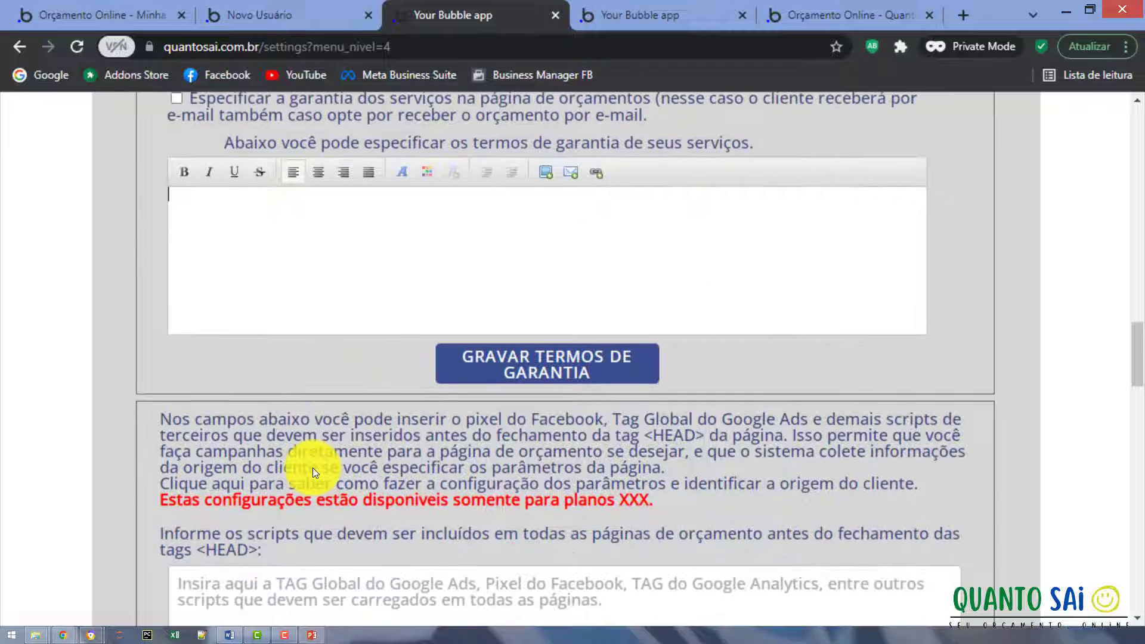
scroll(313, 467, down, 6)
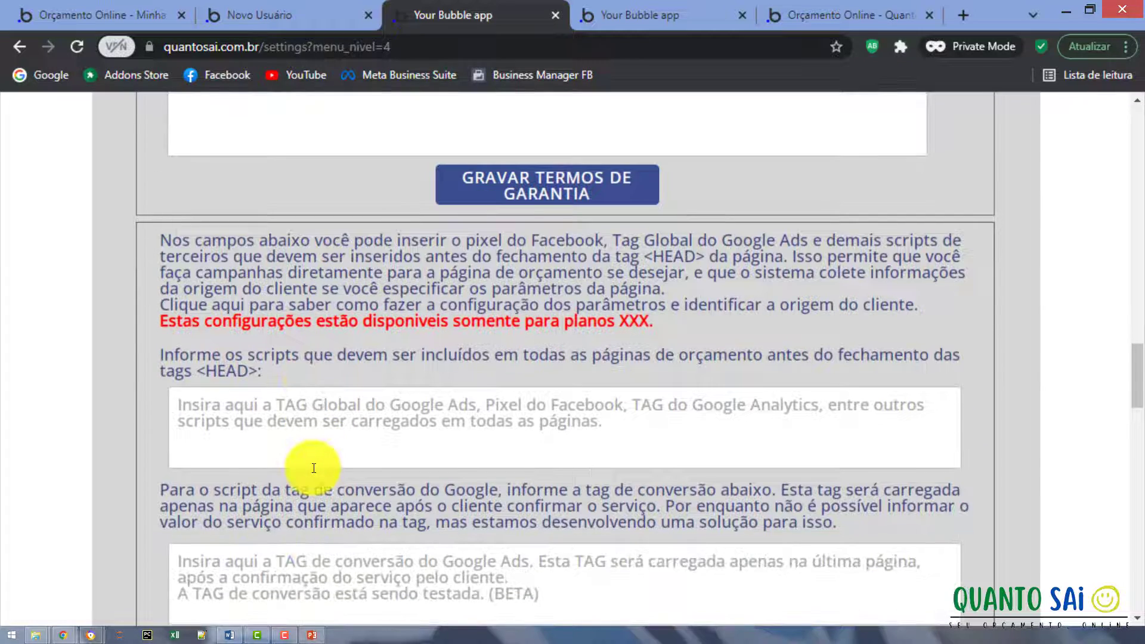
scroll(313, 468, up, 2)
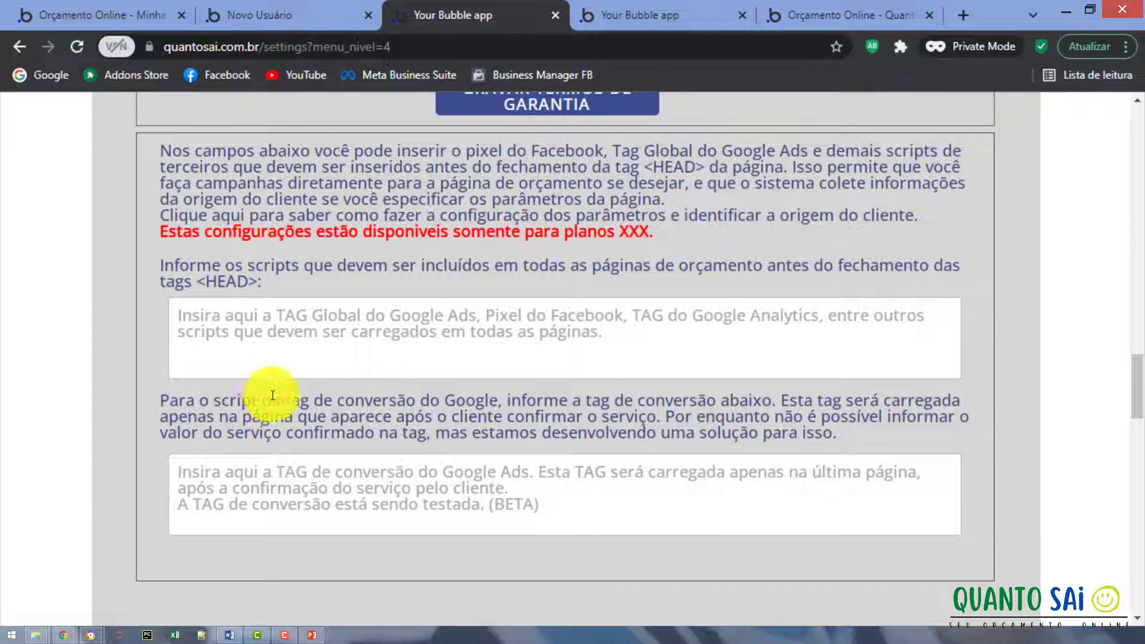
scroll(291, 488, up, 15)
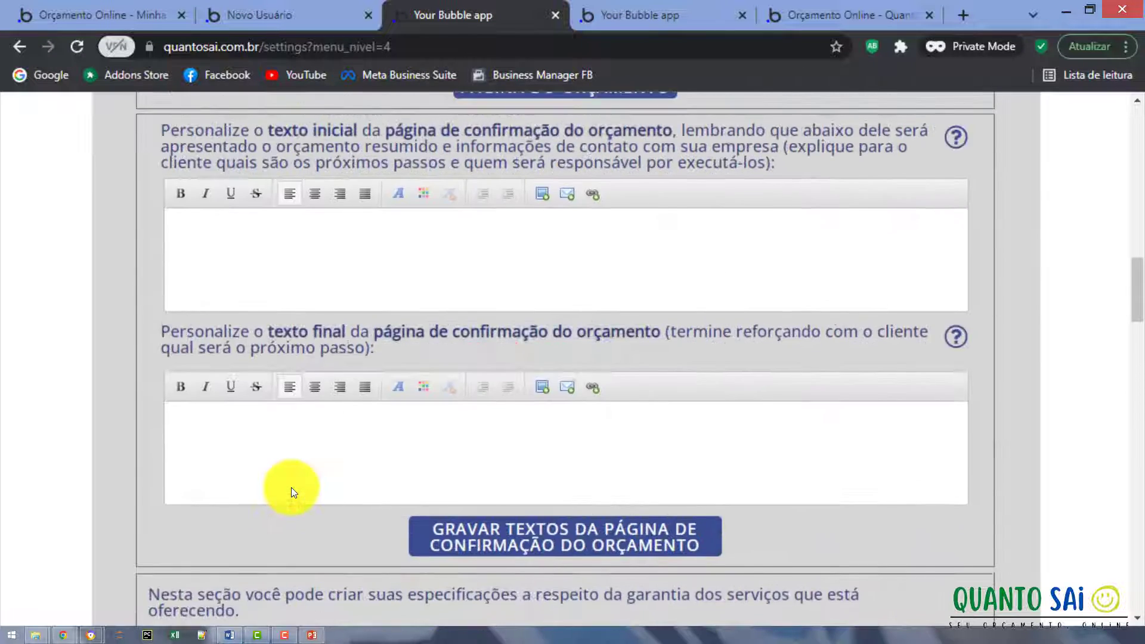
scroll(291, 488, up, 8)
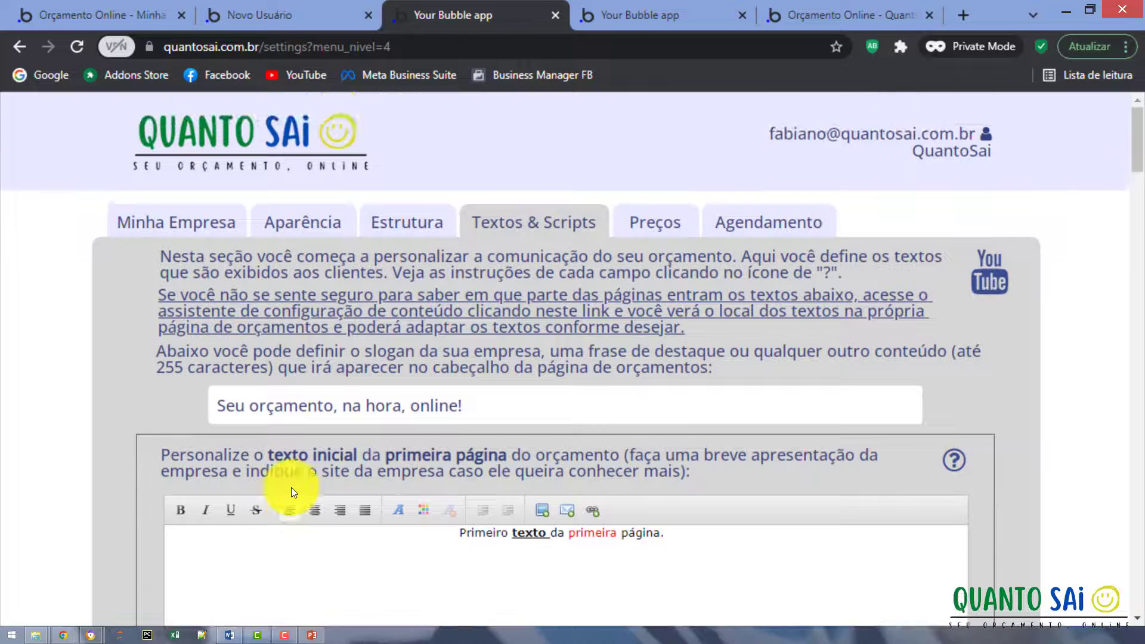
click(411, 398)
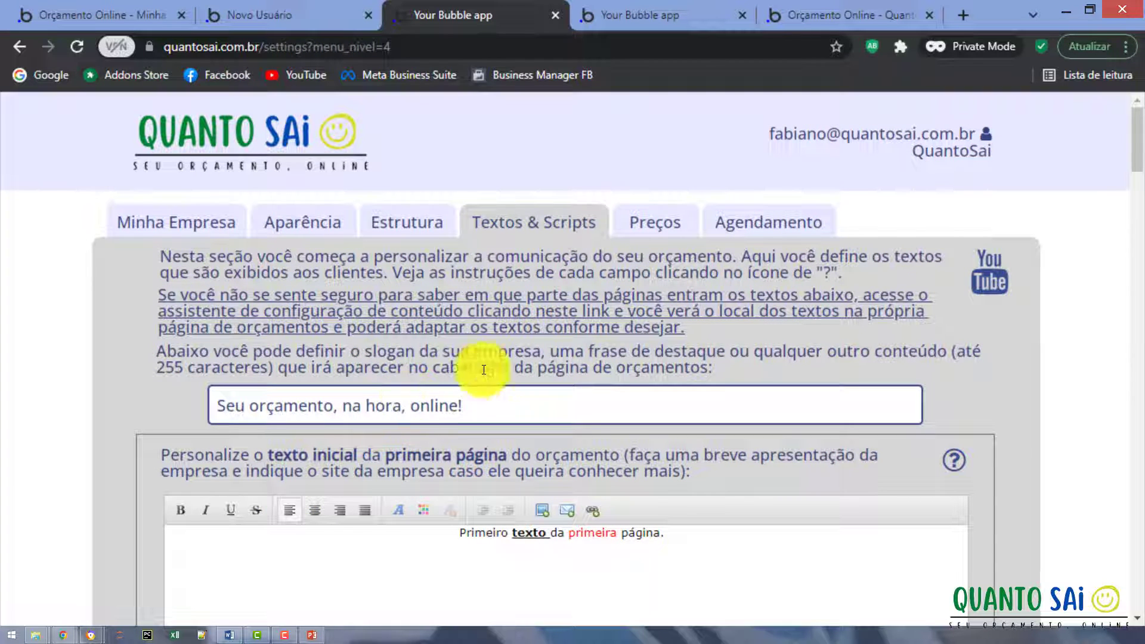
click(530, 349)
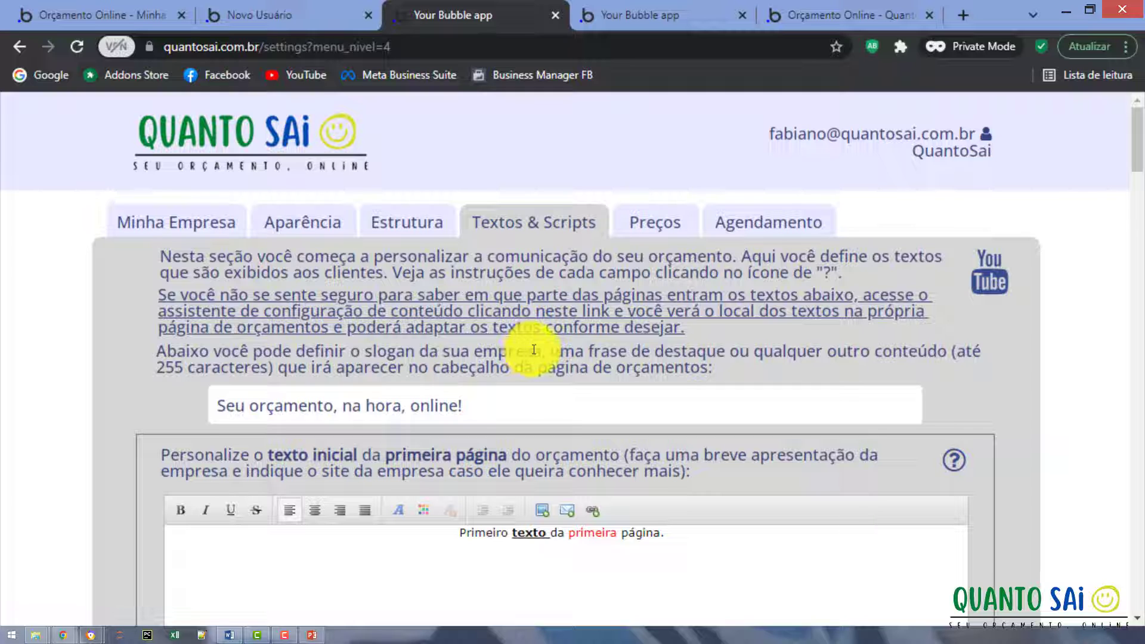